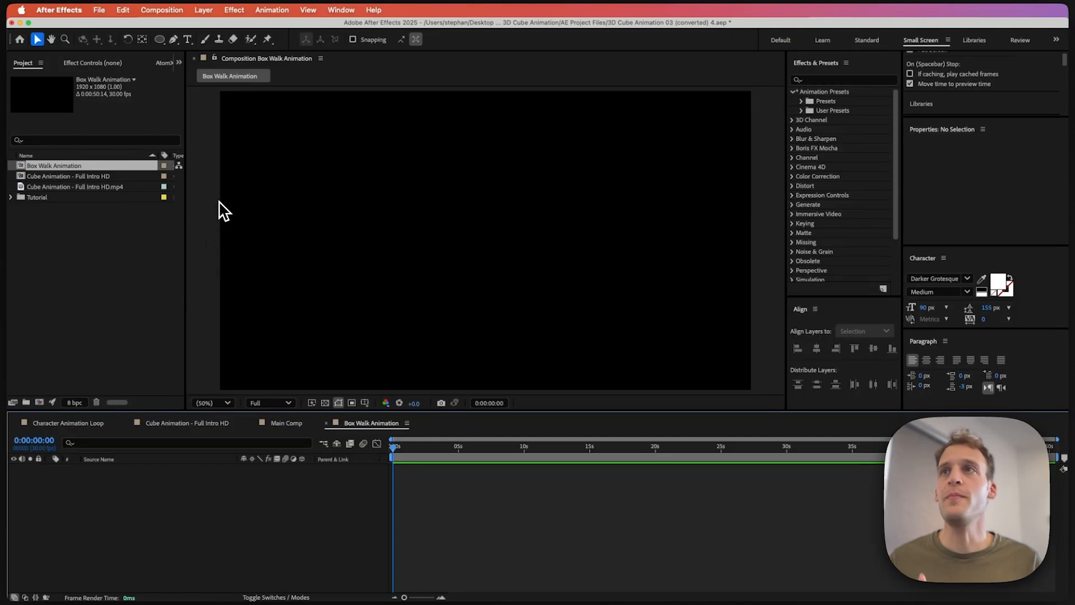
Step: Draw a horizontal line across the lower part of the composition with the Pen tool
left_click(174, 39)
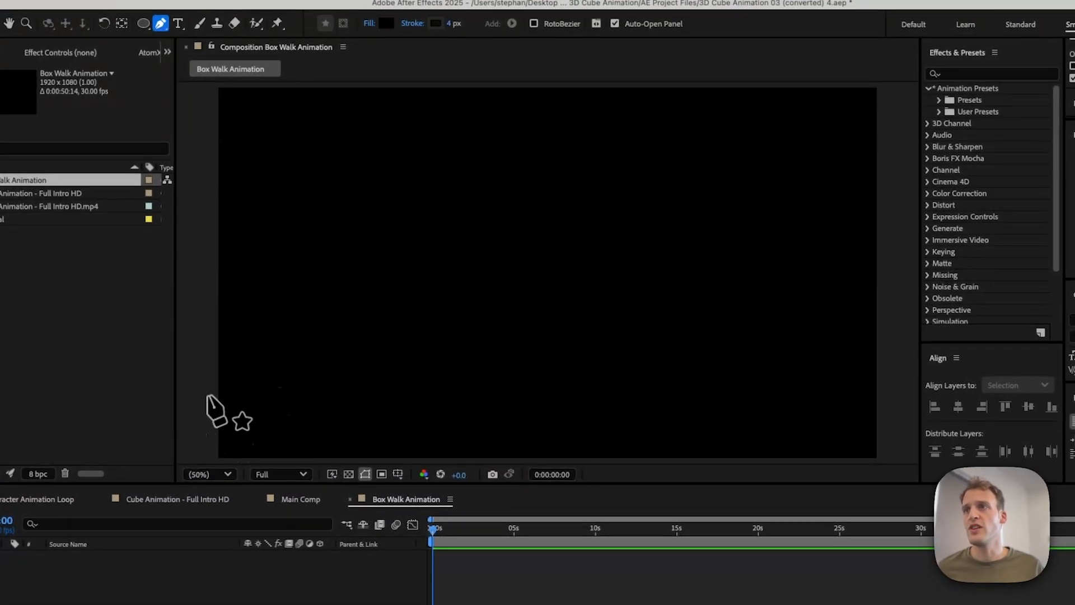
left_click(207, 389)
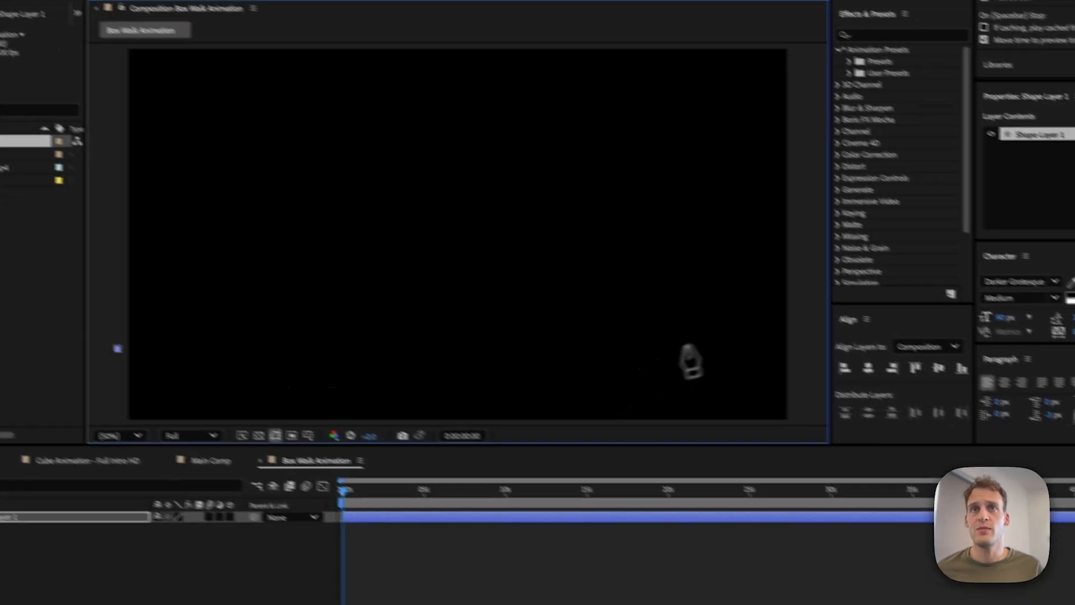
left_click(796, 348)
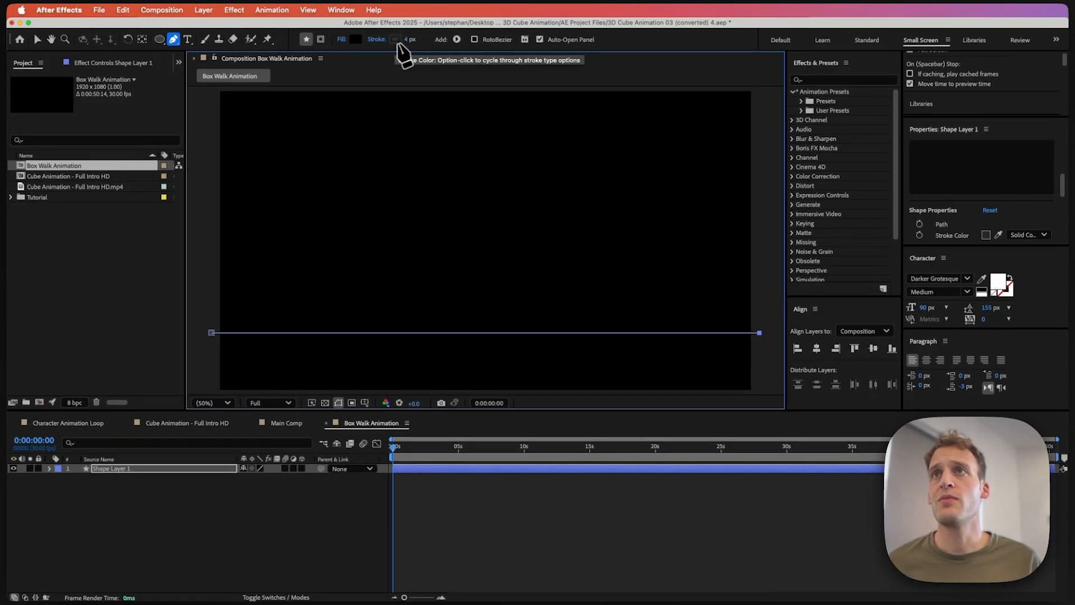
Step: Set the line's stroke width to 4 px and its stroke color to white
left_click(407, 40)
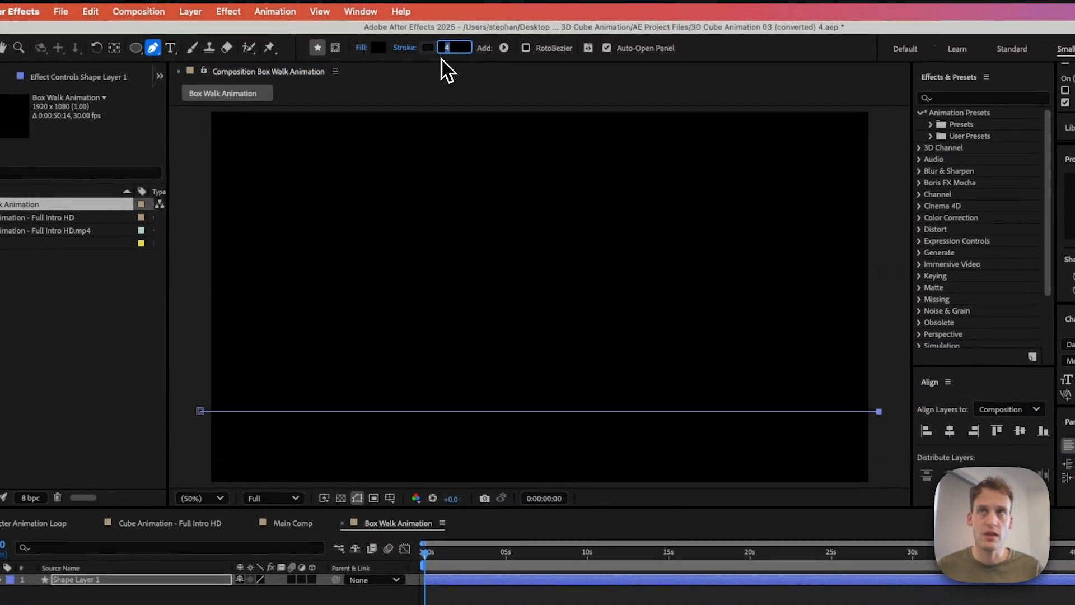
type("4")
key("Return")
left_click(429, 48)
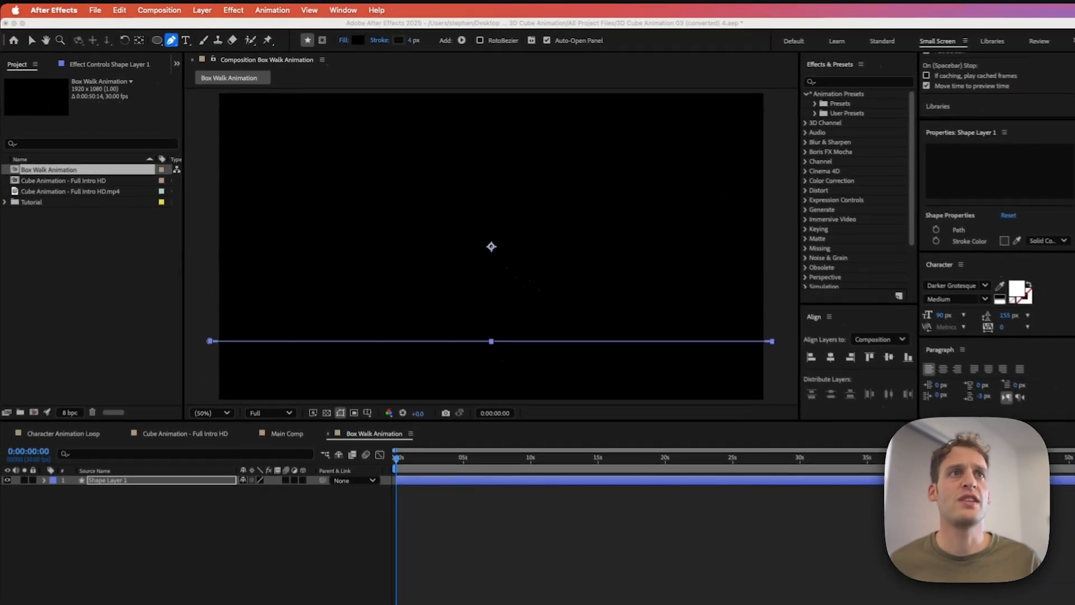
left_click(537, 152)
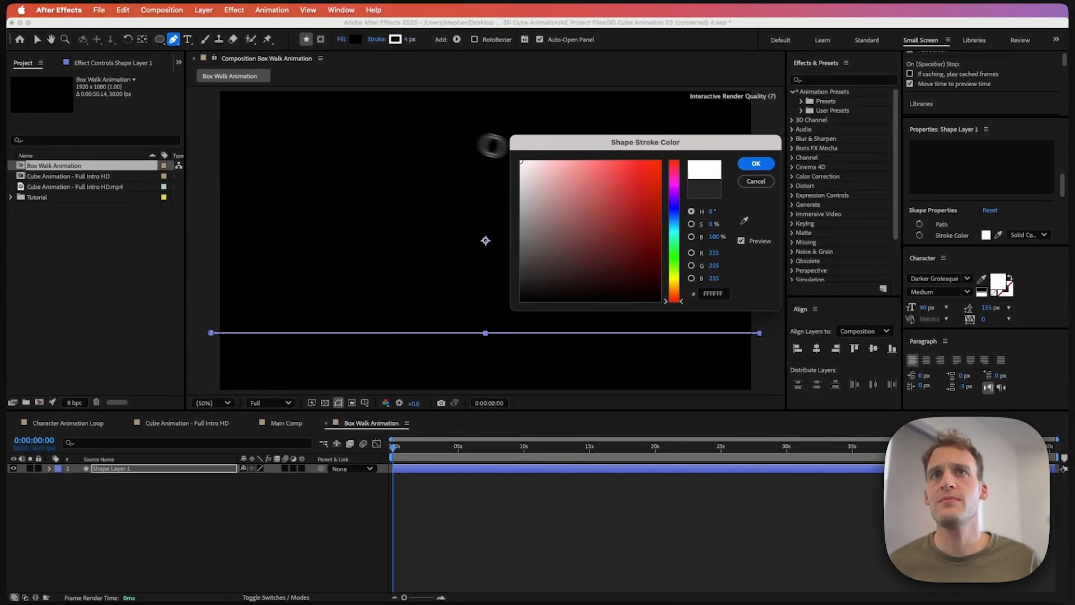
left_click(756, 163)
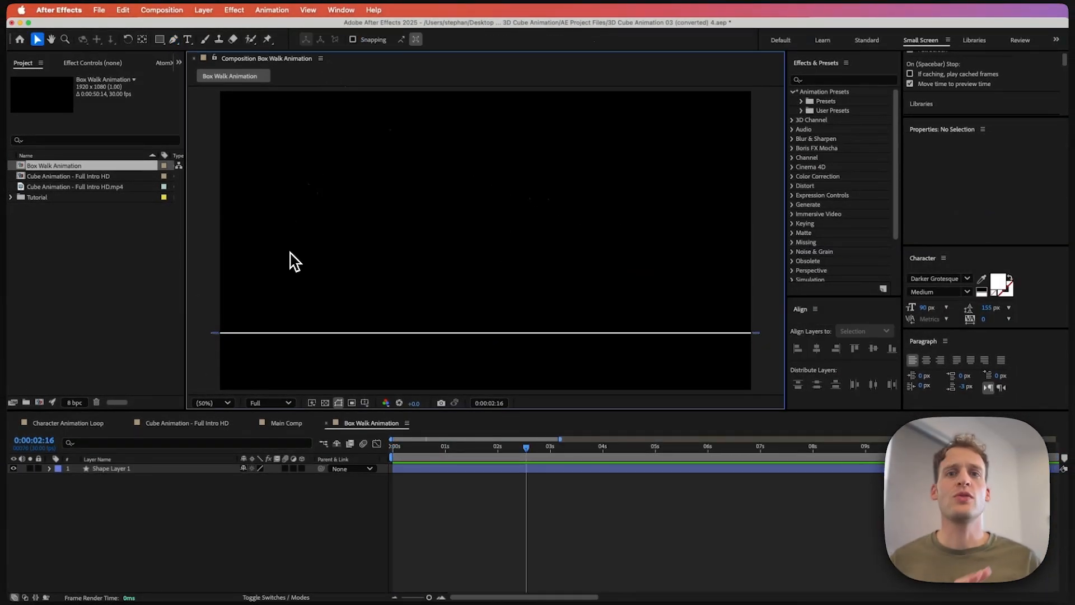
Step: Draw a square above the line with the Rectangle tool
left_click(160, 39)
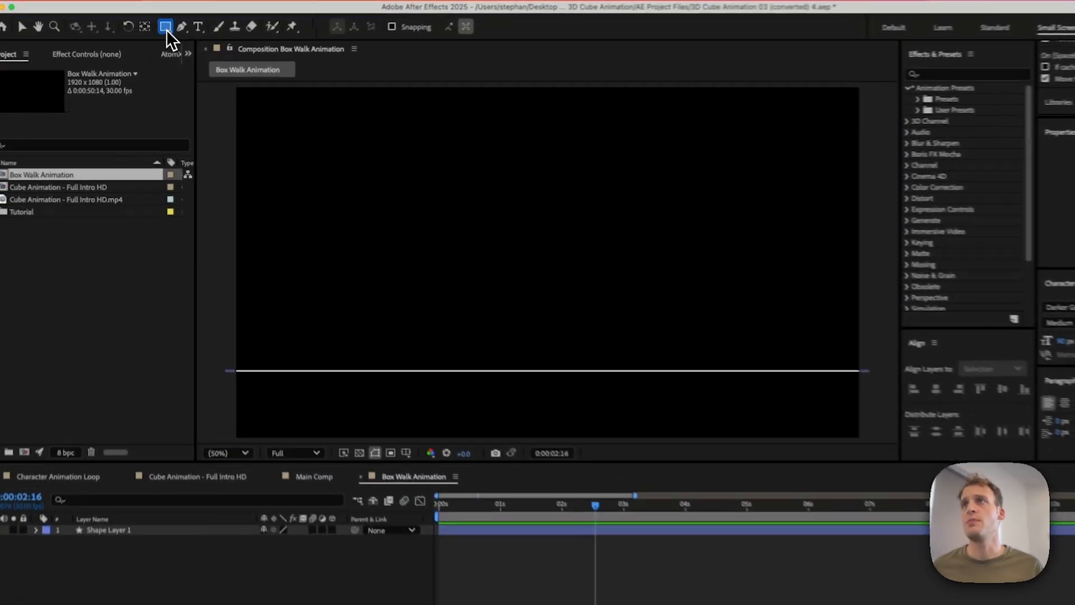
left_click_drag(434, 188, 462, 215)
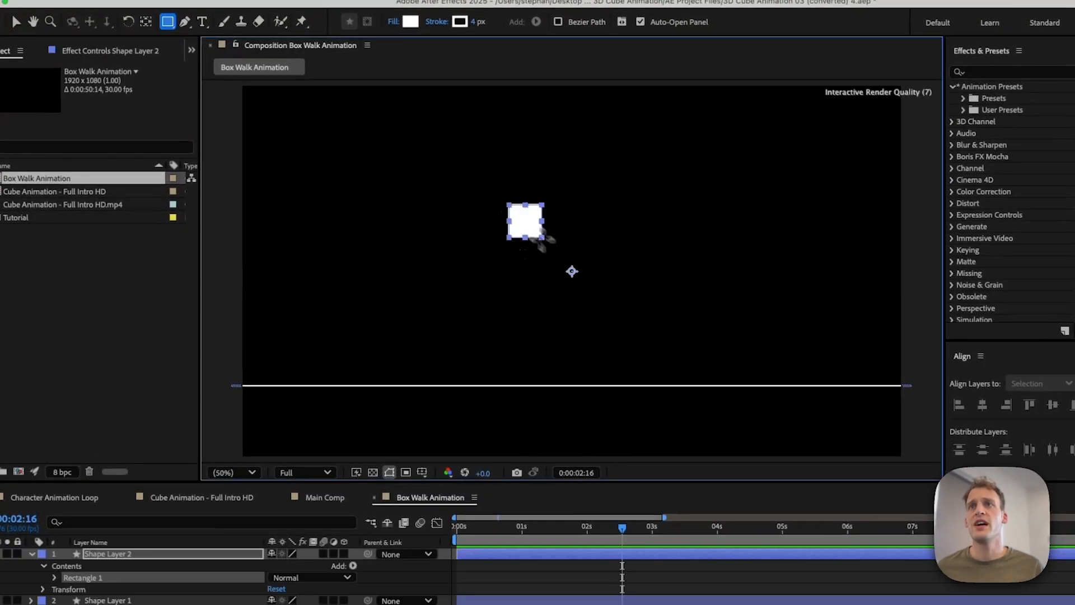
left_click_drag(542, 238, 595, 290)
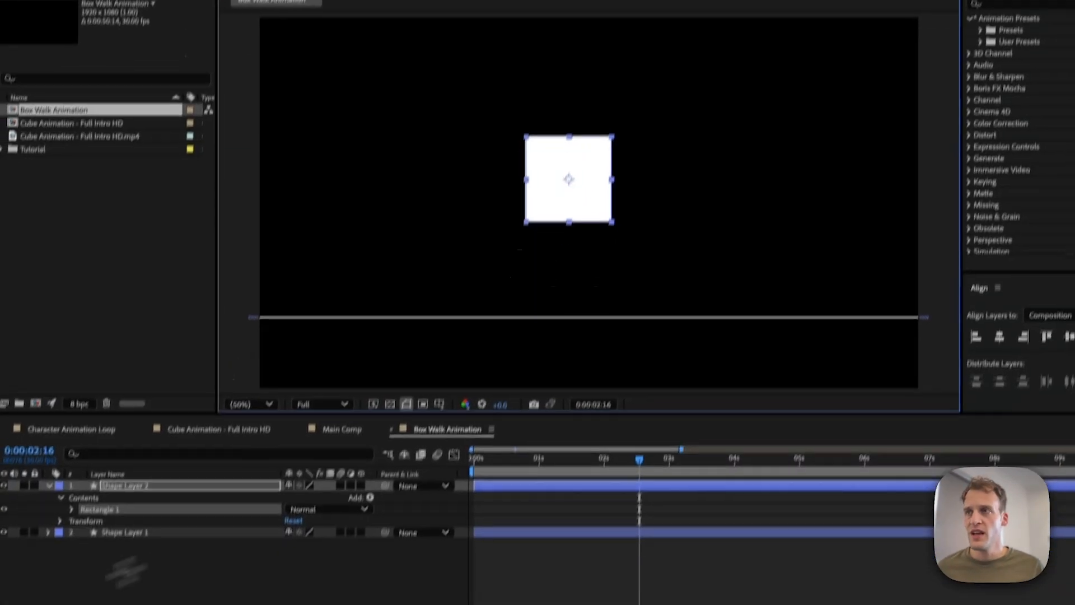
Step: Open the rectangle's path properties and set its size to 200 × 200
left_click(82, 465)
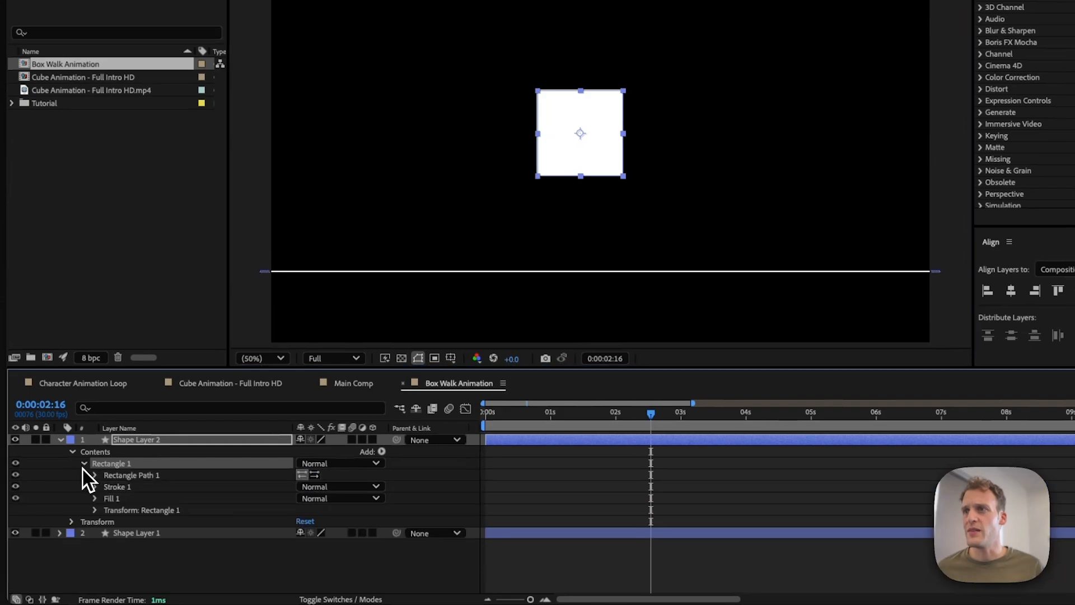
left_click(95, 475)
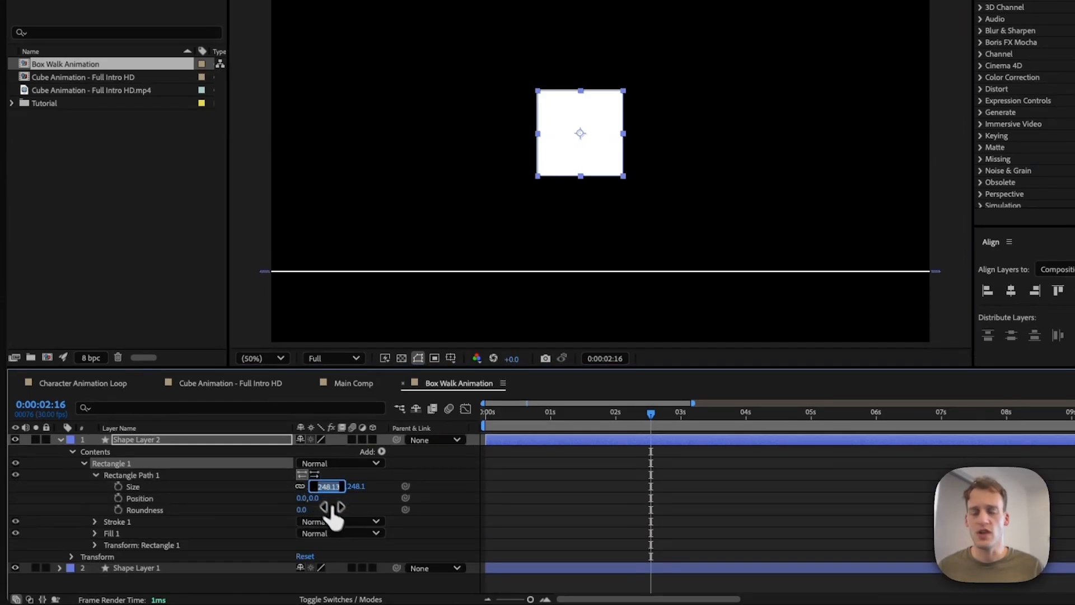
key("Return")
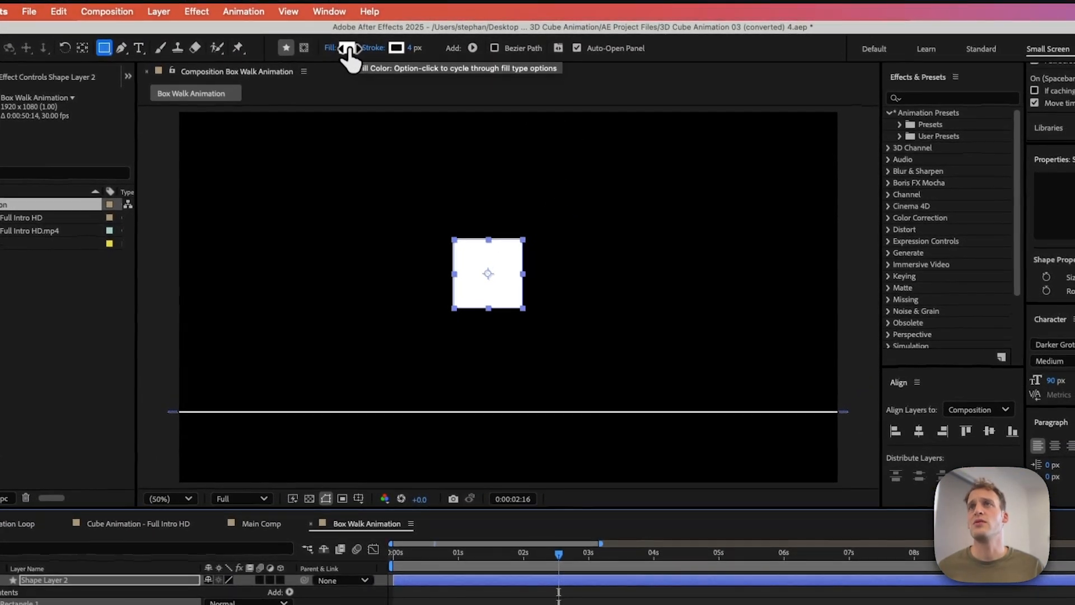
Step: Set the square's fill to None so only its outline shows
left_click(335, 48)
left_click(565, 298)
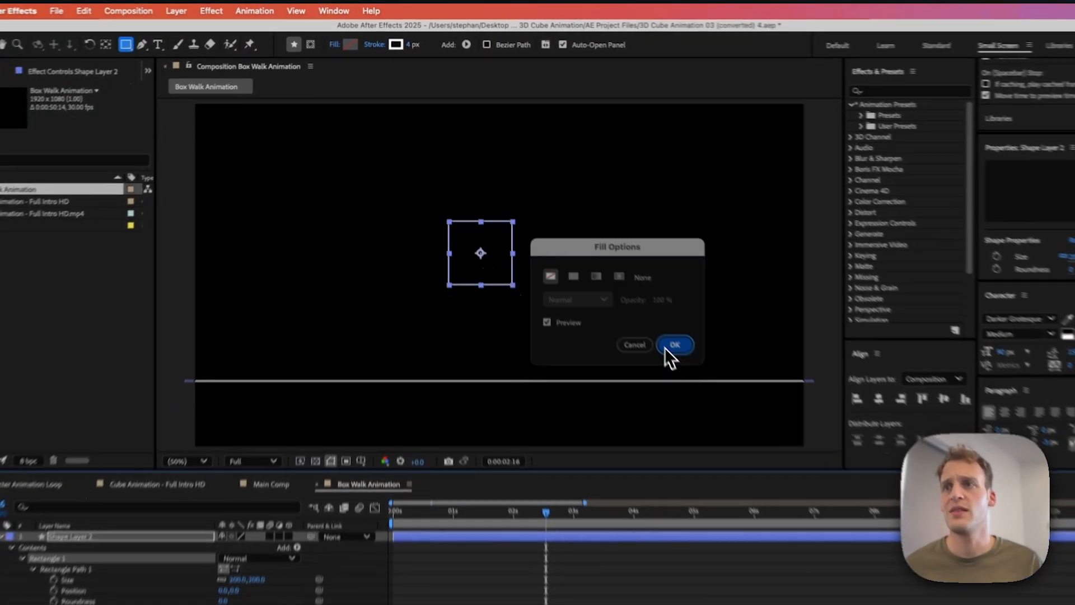
left_click(686, 371)
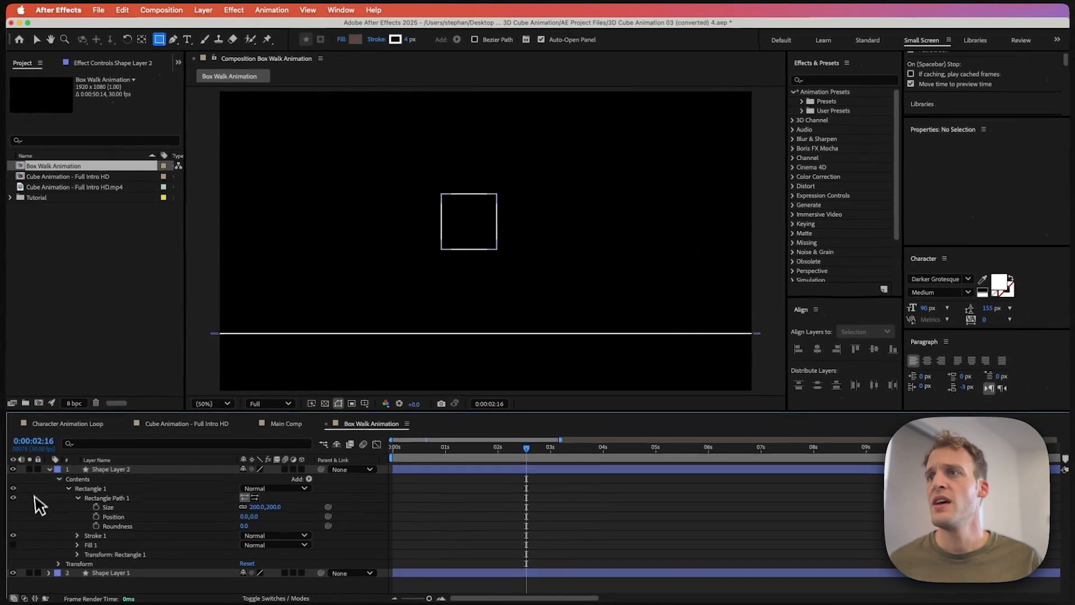
Step: Rename the square's layer to Square 1
left_click(50, 468)
left_click(138, 470)
key("Return")
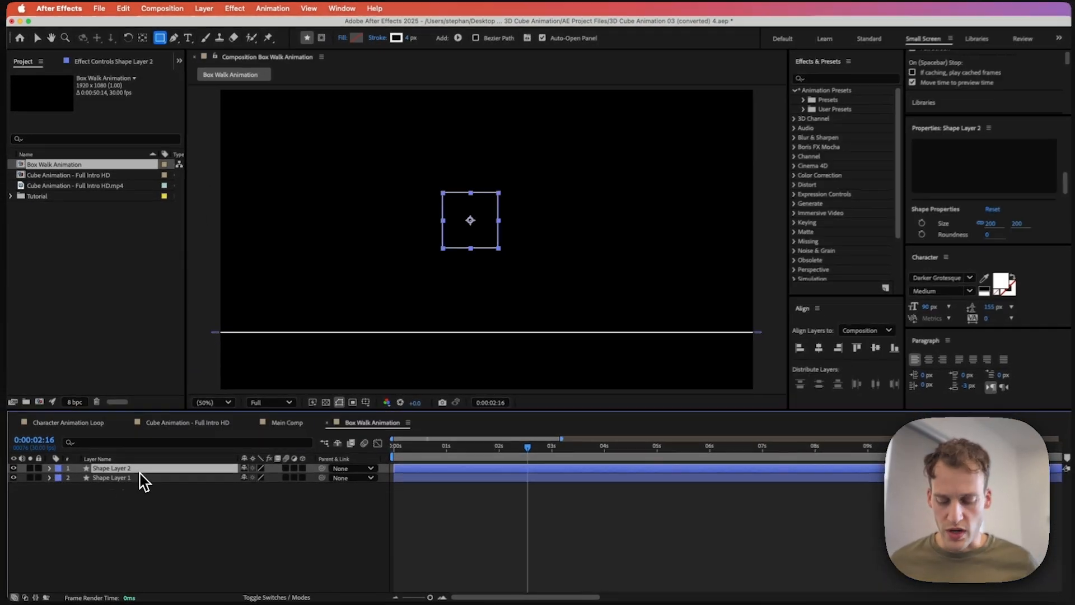
type("S")
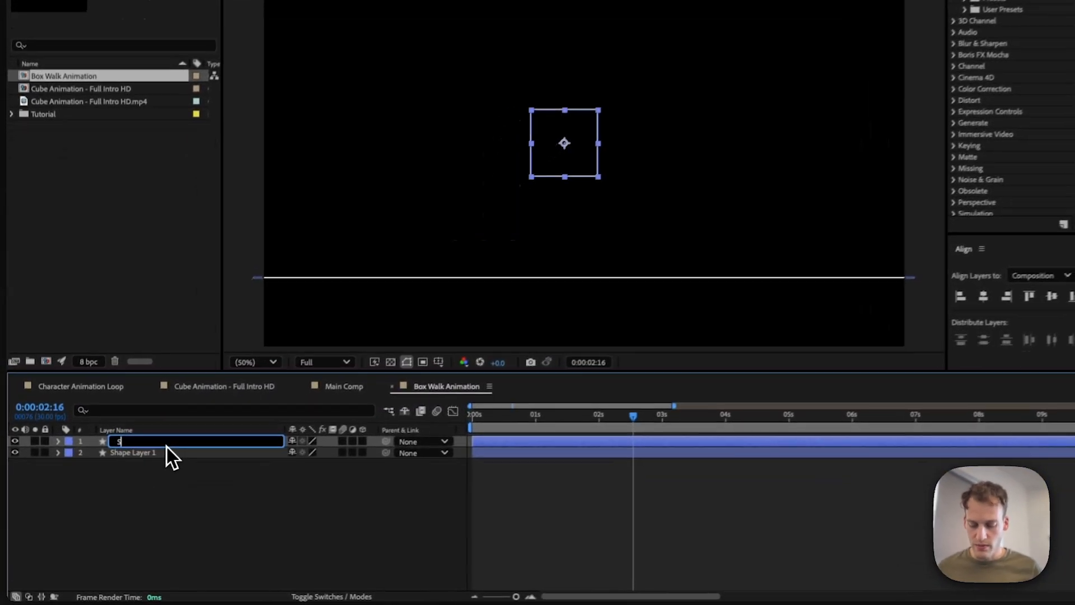
type("quare 1")
key("Return")
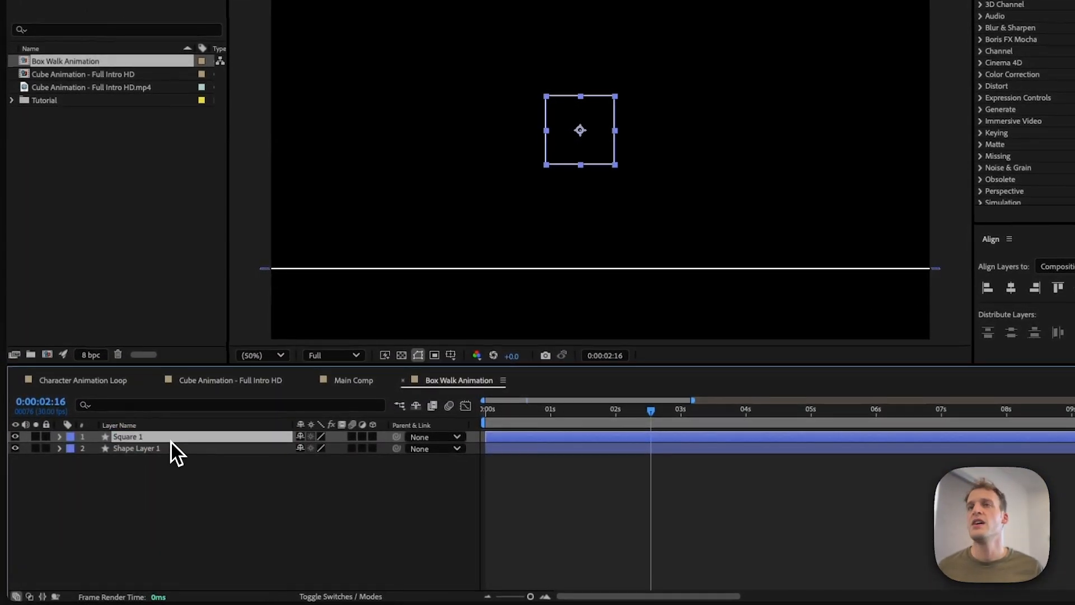
Step: Rename the line's layer to Ground
left_click(140, 447)
key("Return")
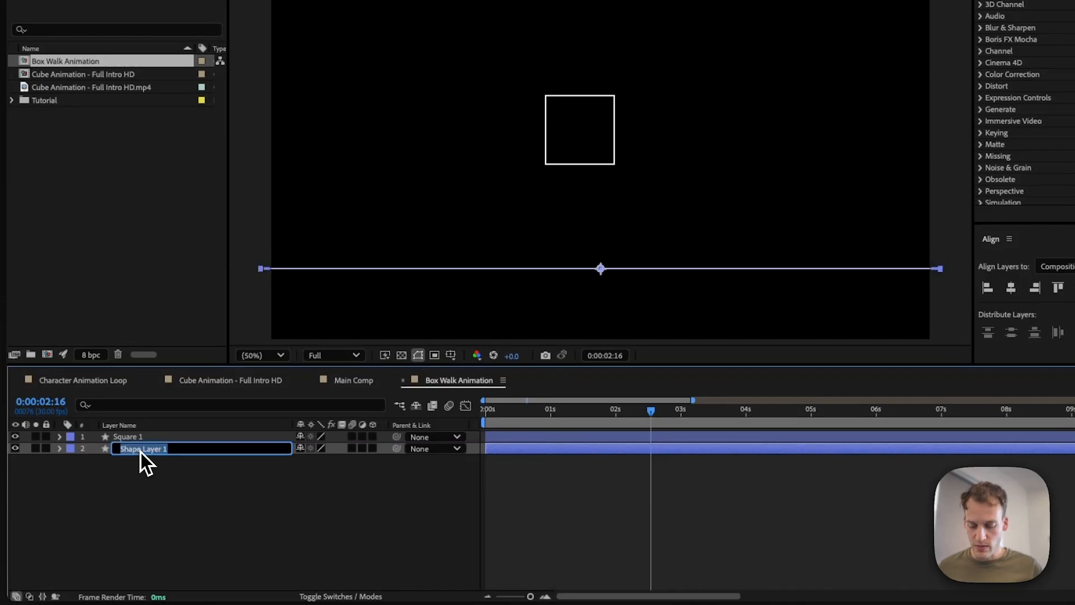
type("Ground")
key("Return")
Step: Move the square down so its bottom edge rests on the ground line
left_click(128, 438)
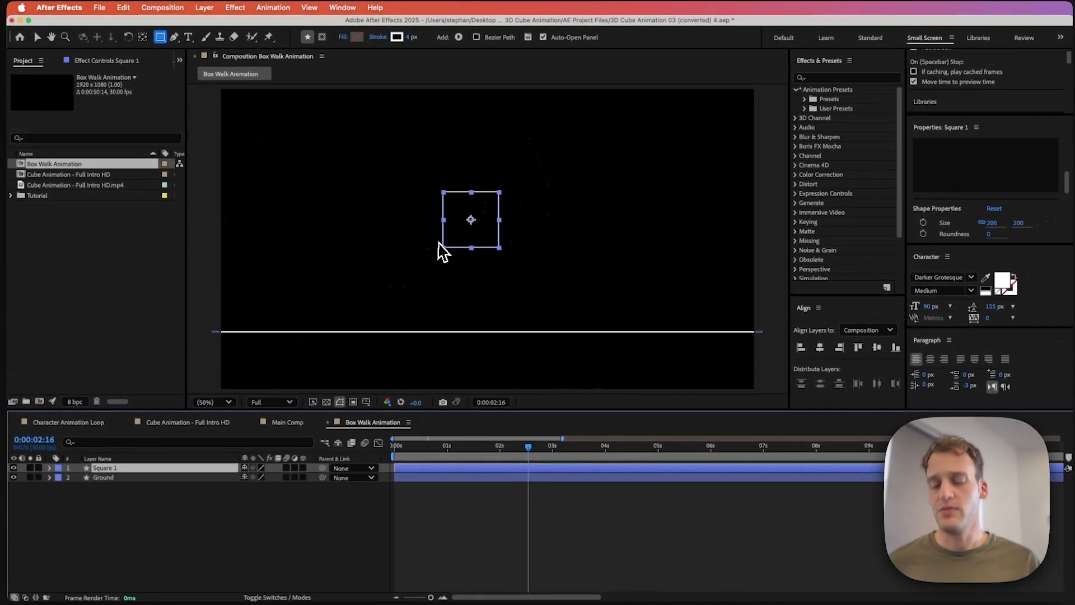
key("v")
left_click_drag(451, 238, 444, 201)
key("period")
key("space")
left_click(230, 526)
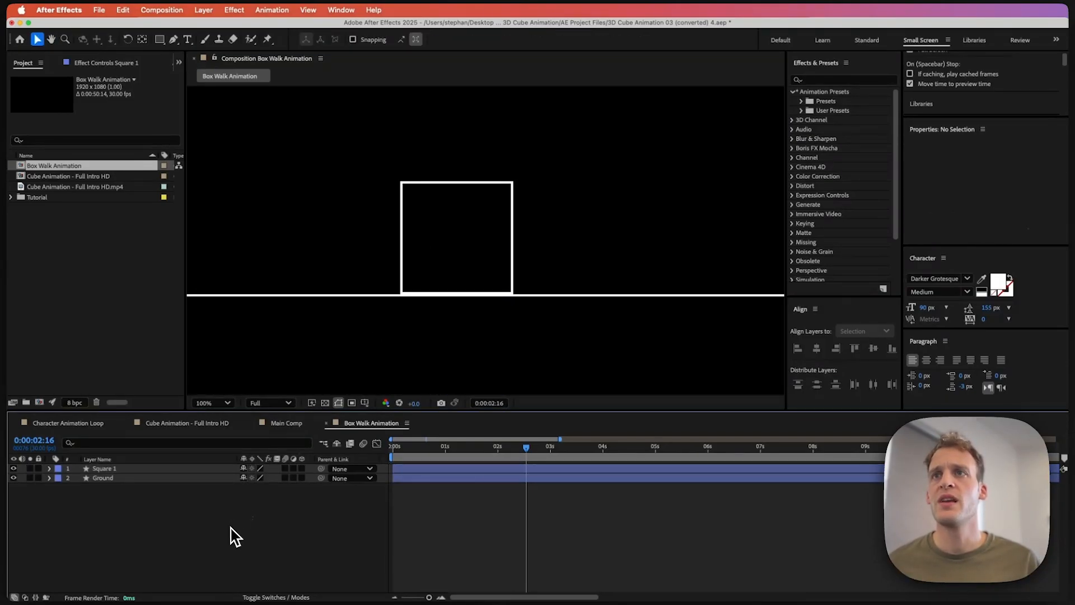
Step: Scrub the square's Rotation to about 268° and reposition it so it sits on the ground line
left_click(448, 200)
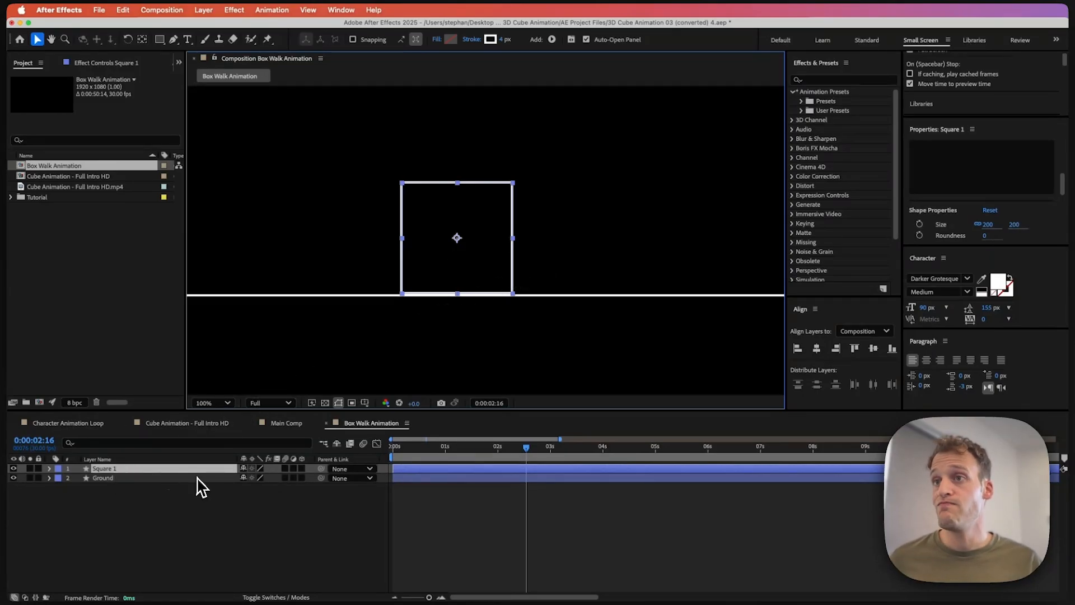
key("r")
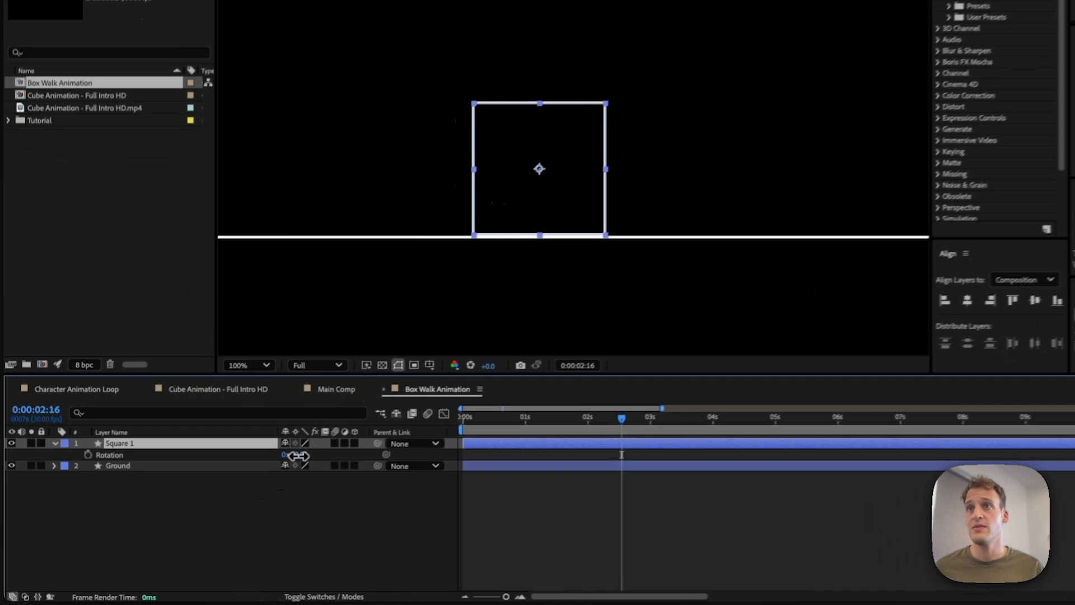
left_click_drag(251, 480, 281, 477)
left_click_drag(344, 448, 399, 438)
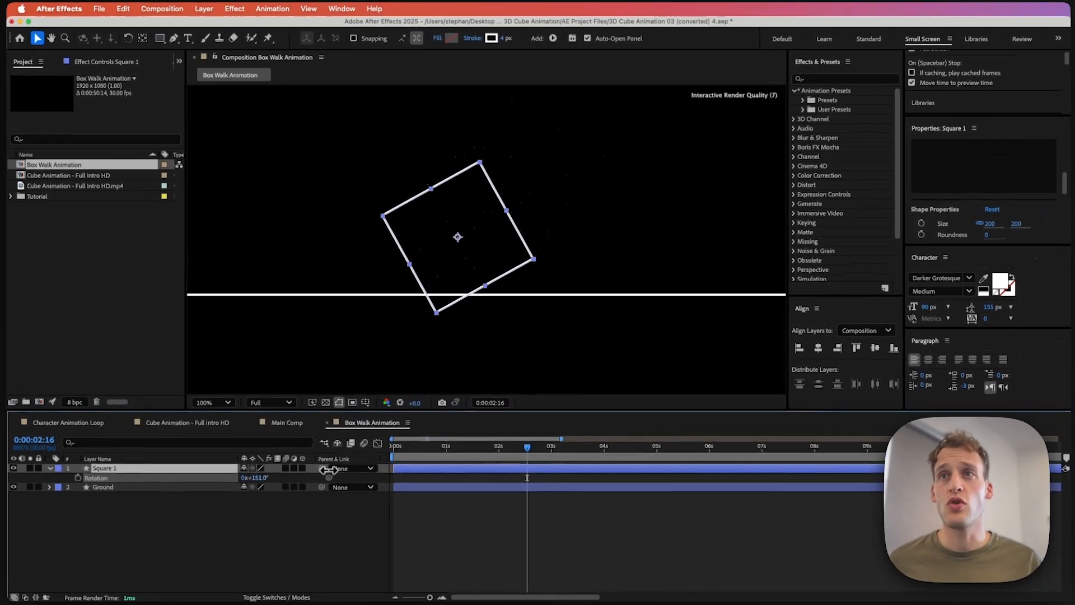
mouse_move(331, 469)
left_mouse_down()
mouse_move(187, 451)
mouse_move(346, 460)
left_mouse_up()
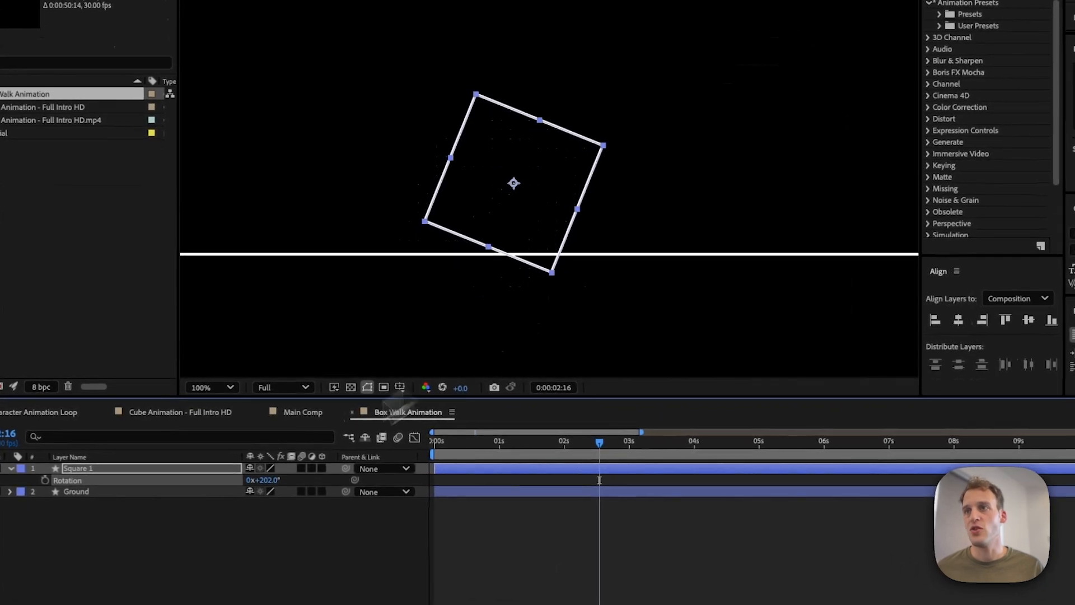
left_click_drag(540, 245, 539, 225)
left_click_drag(280, 483, 290, 482)
left_click_drag(502, 220, 501, 216)
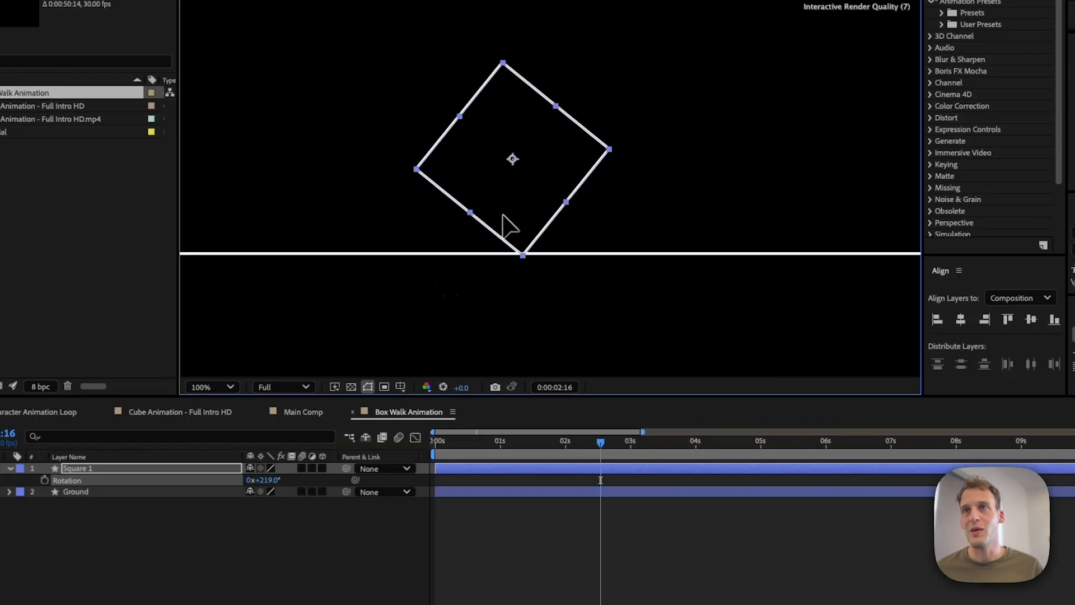
left_click_drag(274, 480, 305, 480)
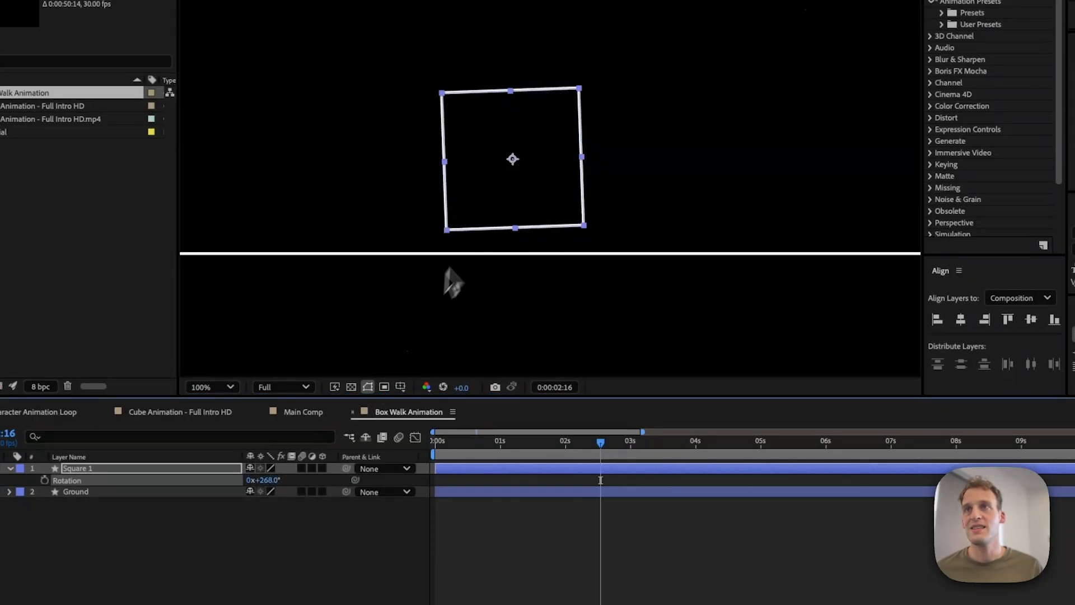
left_click_drag(486, 224, 490, 246)
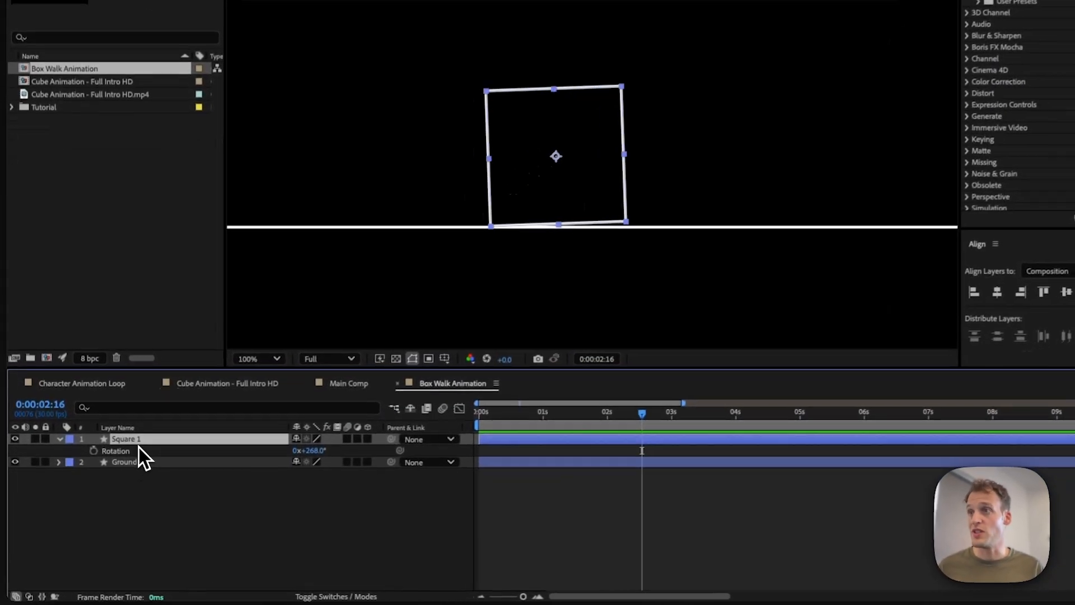
Step: Paste an expression into the square's Position that shifts it along the ground according to its rotation
key("p")
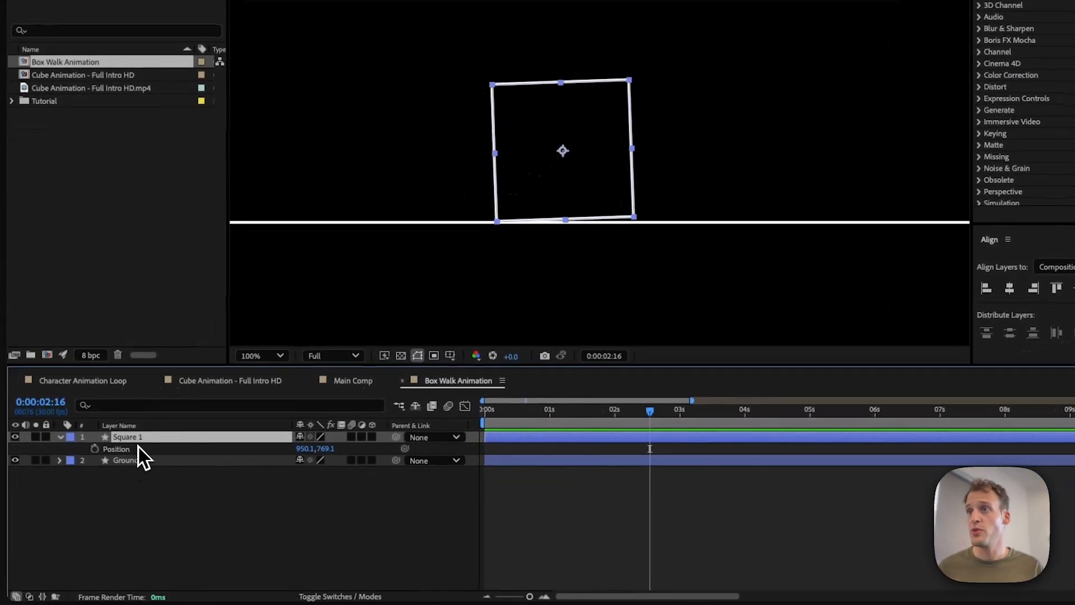
left_click(95, 449, "alt")
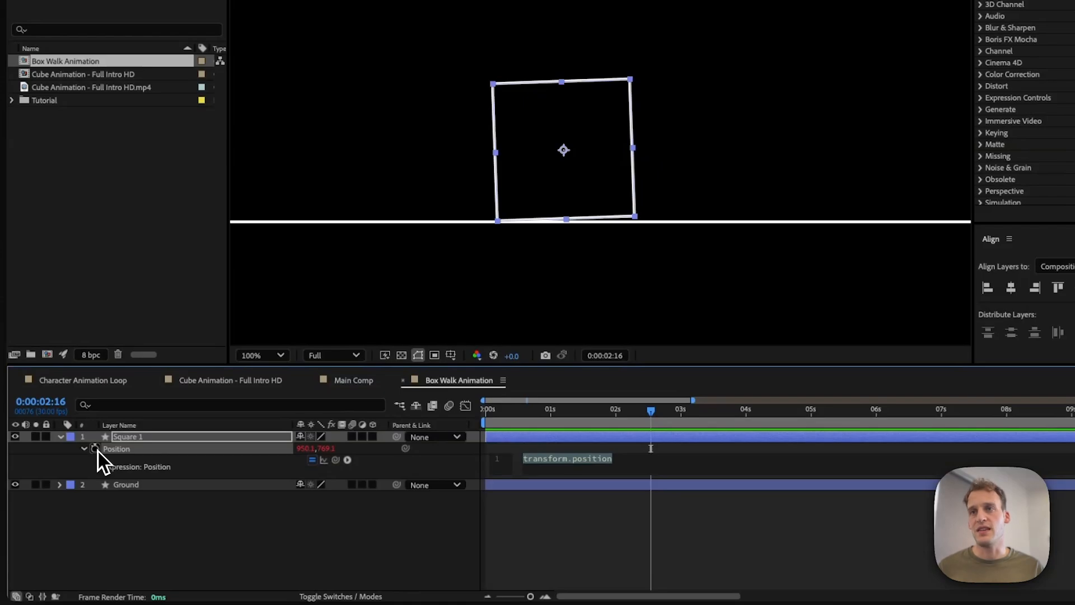
key("super+v")
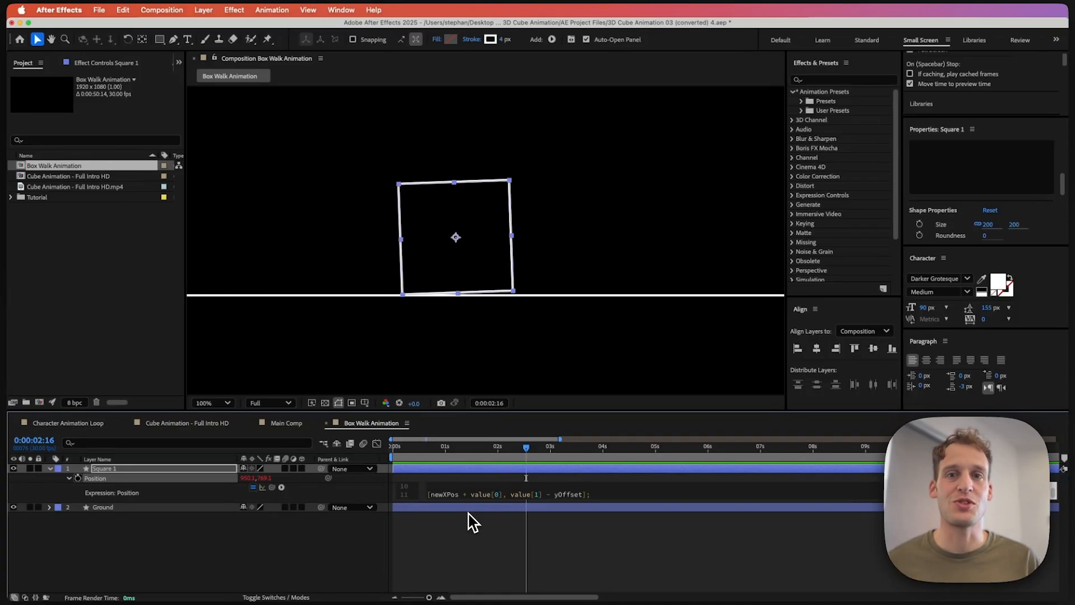
left_click(284, 573)
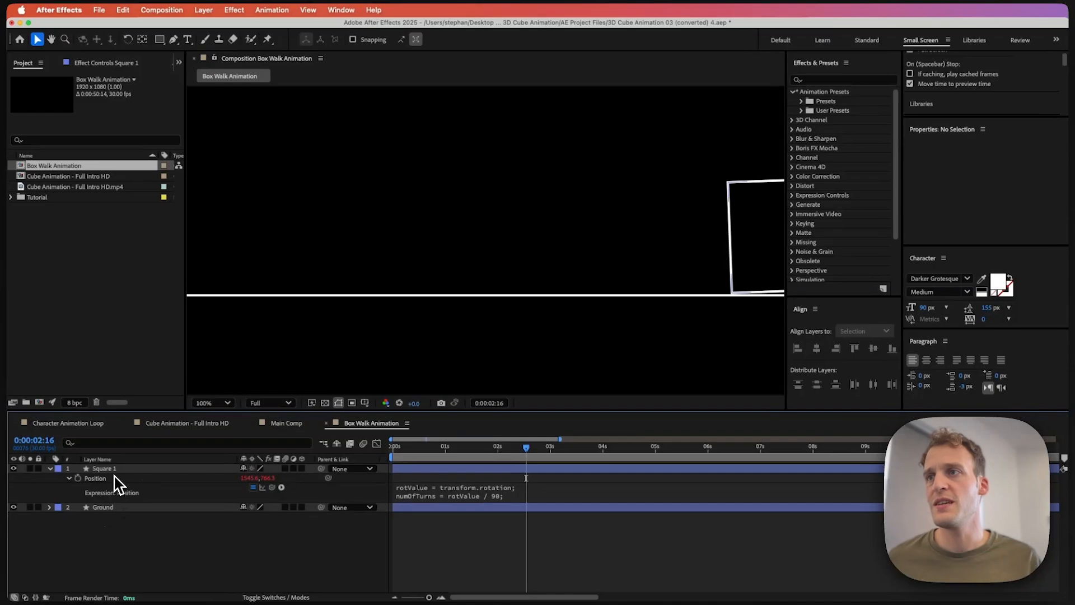
Step: Scrub the square's Rotation back and forth to test the rolling motion along the ground
left_click(51, 469)
left_click(112, 470)
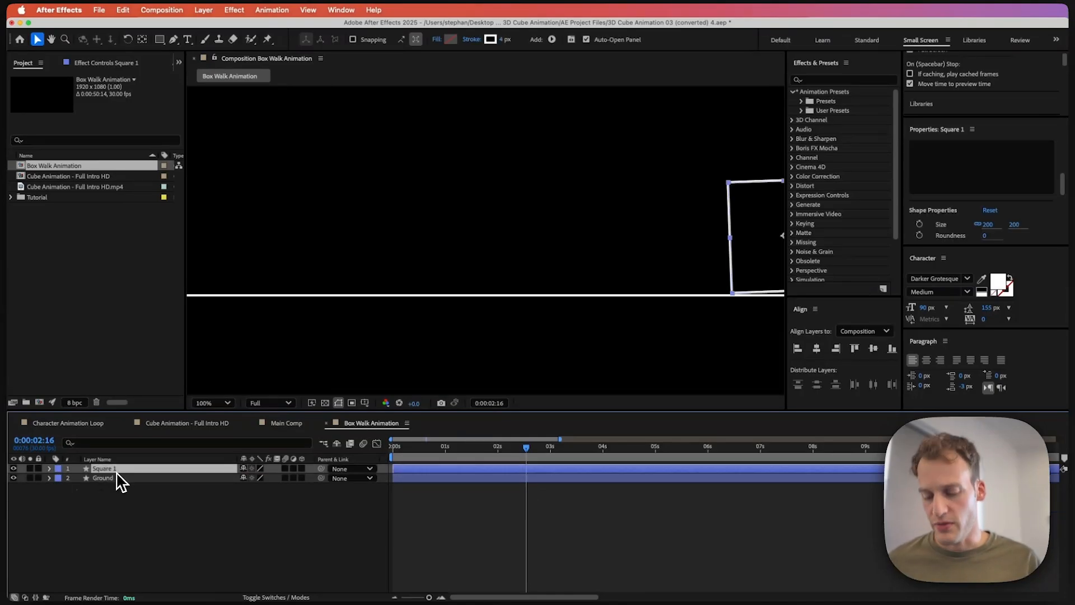
key("r")
key("comma")
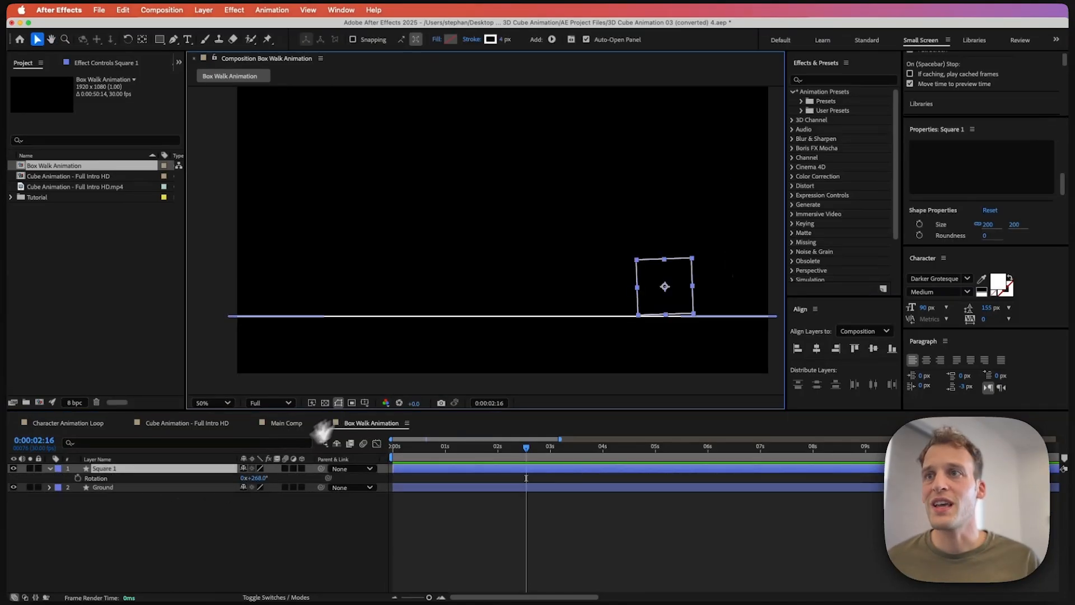
left_click_drag(255, 483, 190, 486)
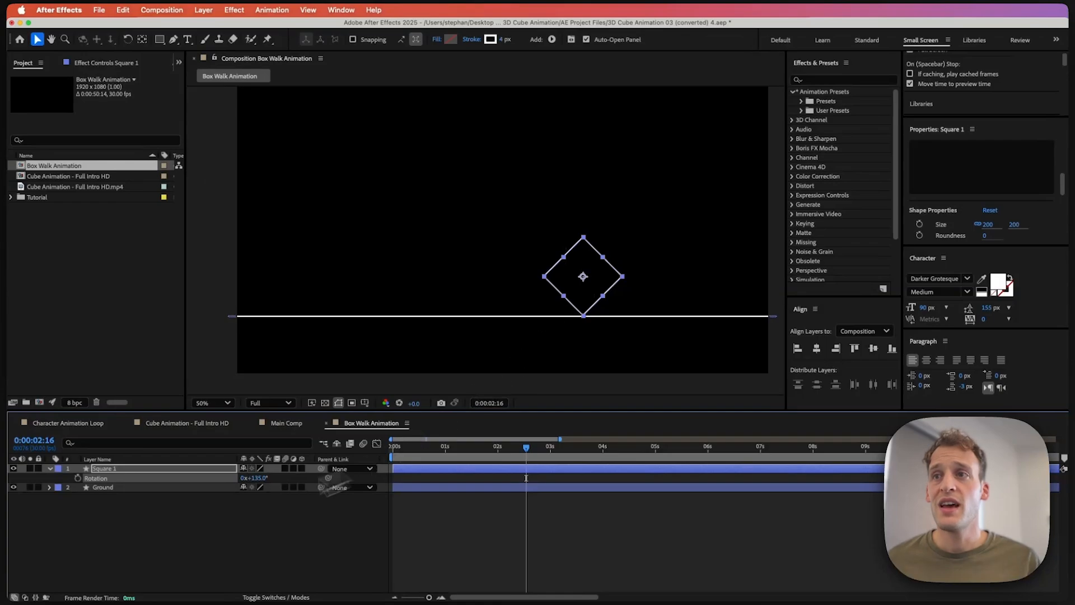
left_click_drag(252, 479, 304, 479)
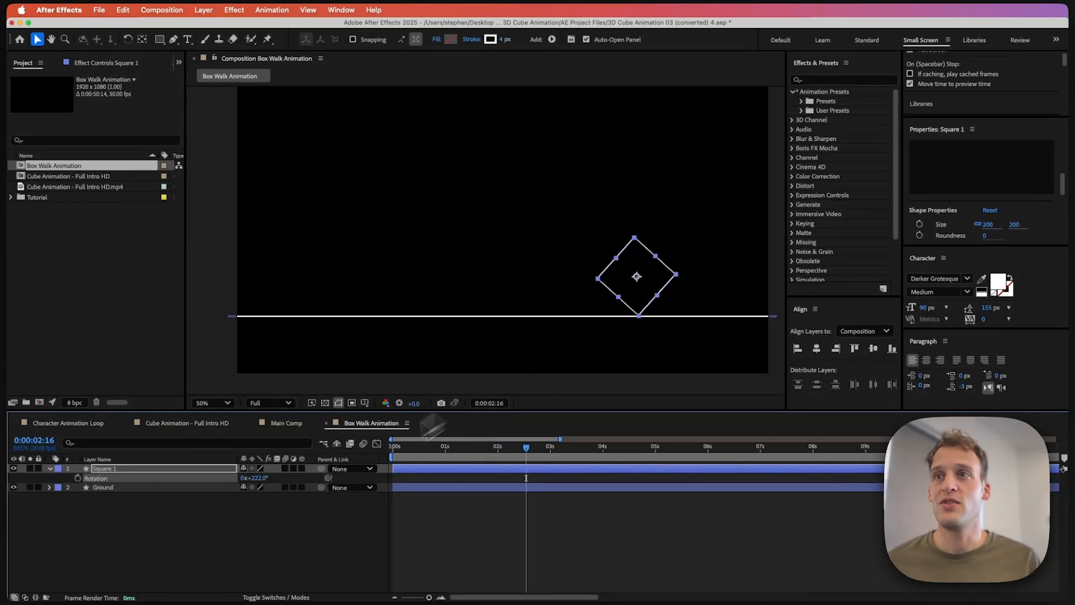
mouse_move(258, 483)
left_mouse_down()
mouse_move(194, 477)
mouse_move(256, 482)
left_mouse_up()
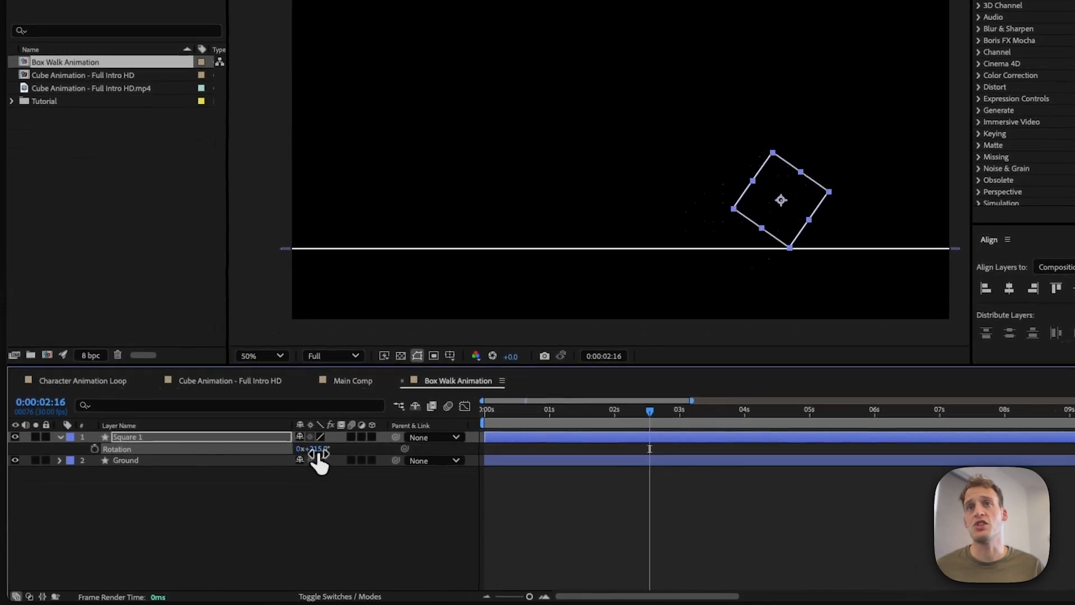
Step: Set the square's Rotation to 3 revolutions and 0°
left_click_drag(318, 455, 57, 460)
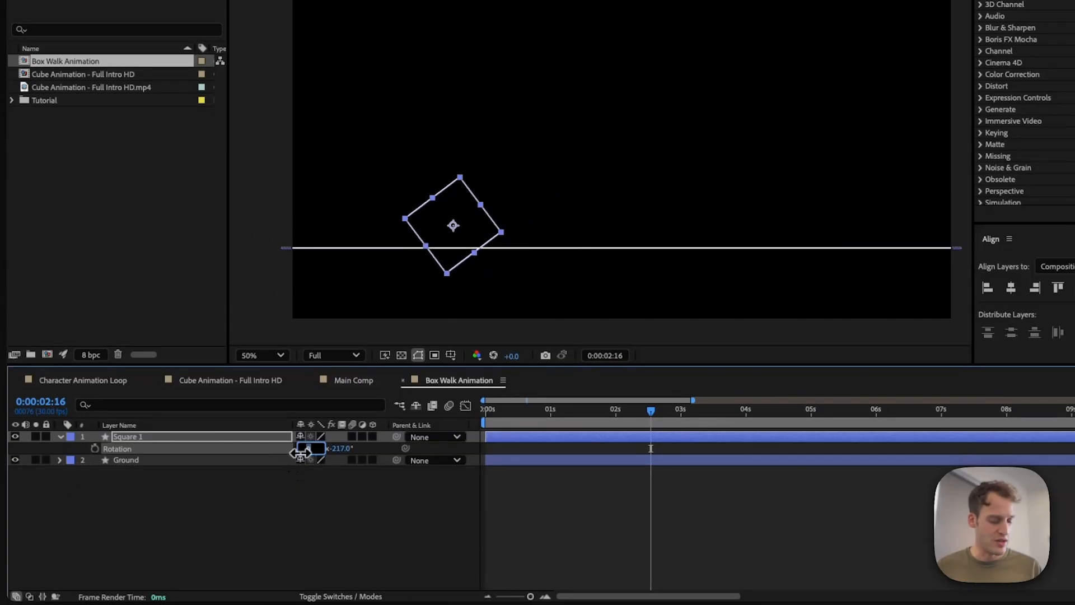
type("3")
key("Tab")
type("0")
key("Return")
key("comma")
key("comma")
key("comma")
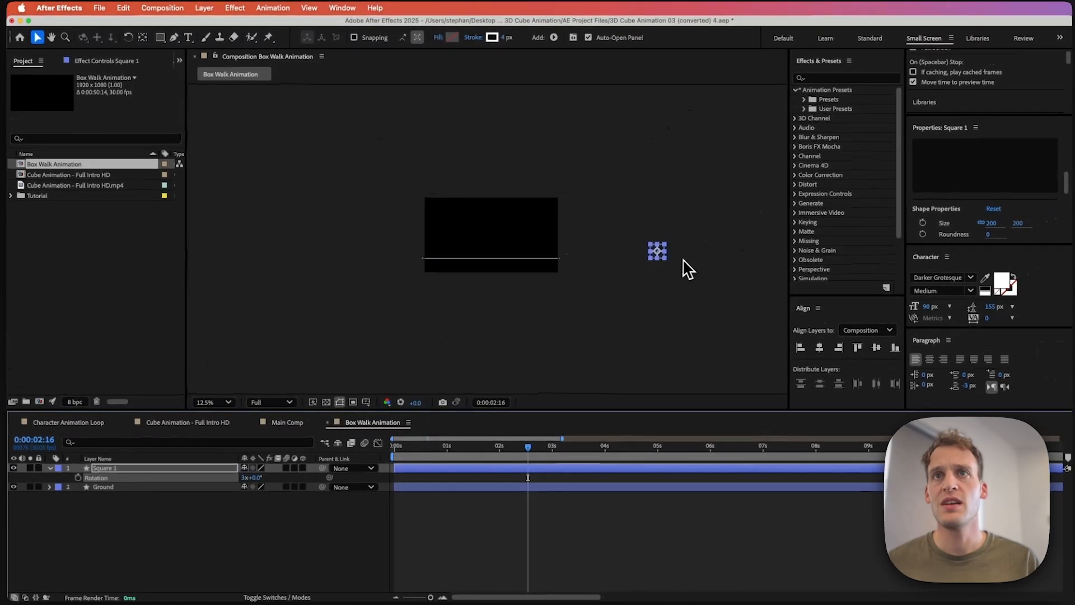
Step: Move the square back inside the composition frame above the ground line
left_click_drag(660, 255, 583, 242)
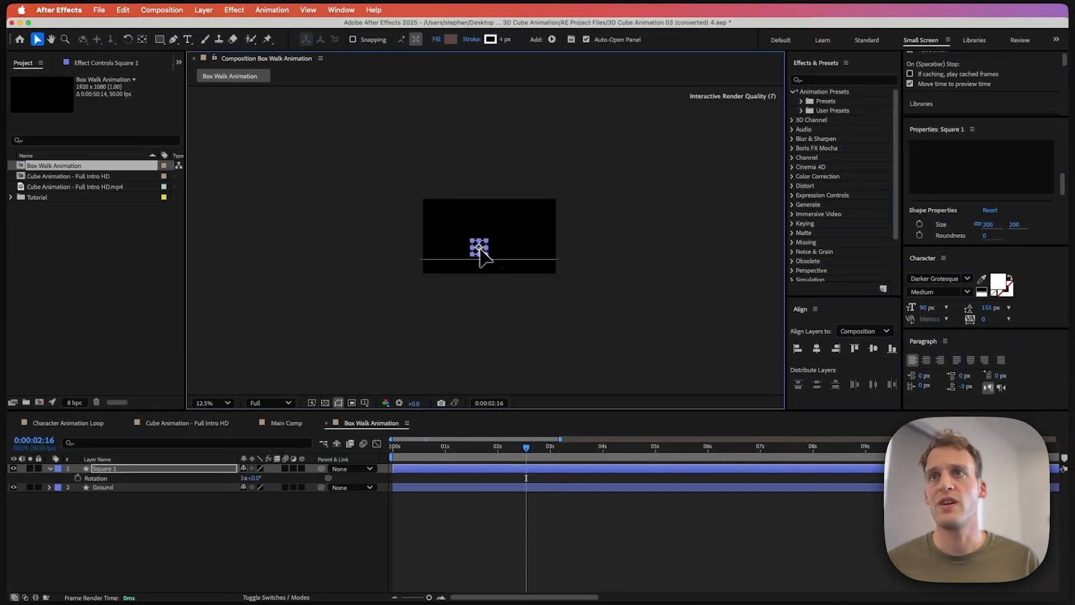
left_click_drag(479, 247, 480, 249)
key("period")
key("period")
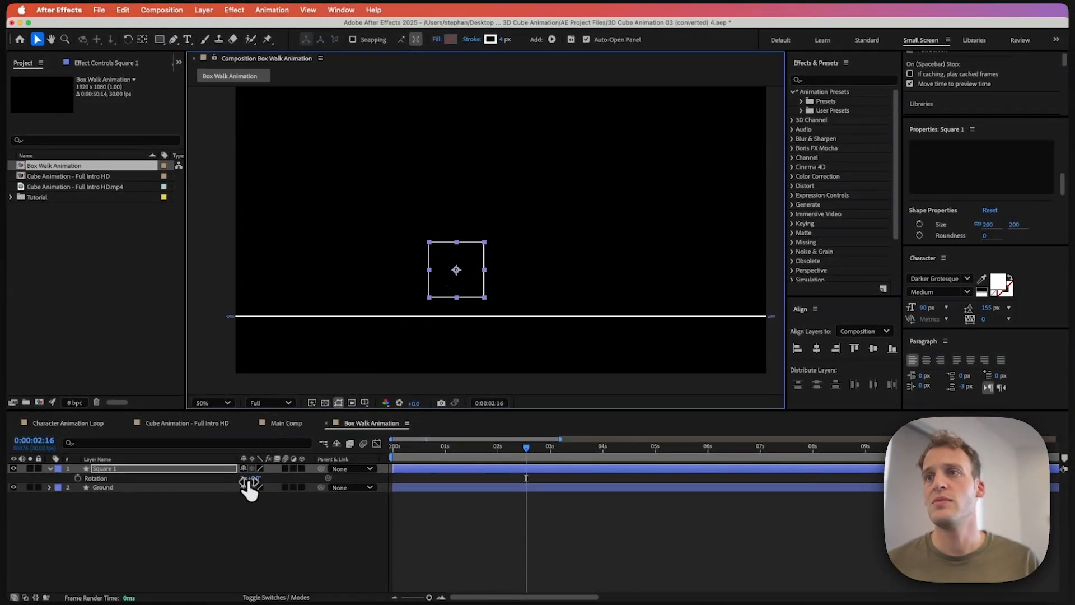
Step: Scrub the square's Rotation to 3x+50° and move the square to the left end of the ground line
left_click_drag(250, 482, 344, 544)
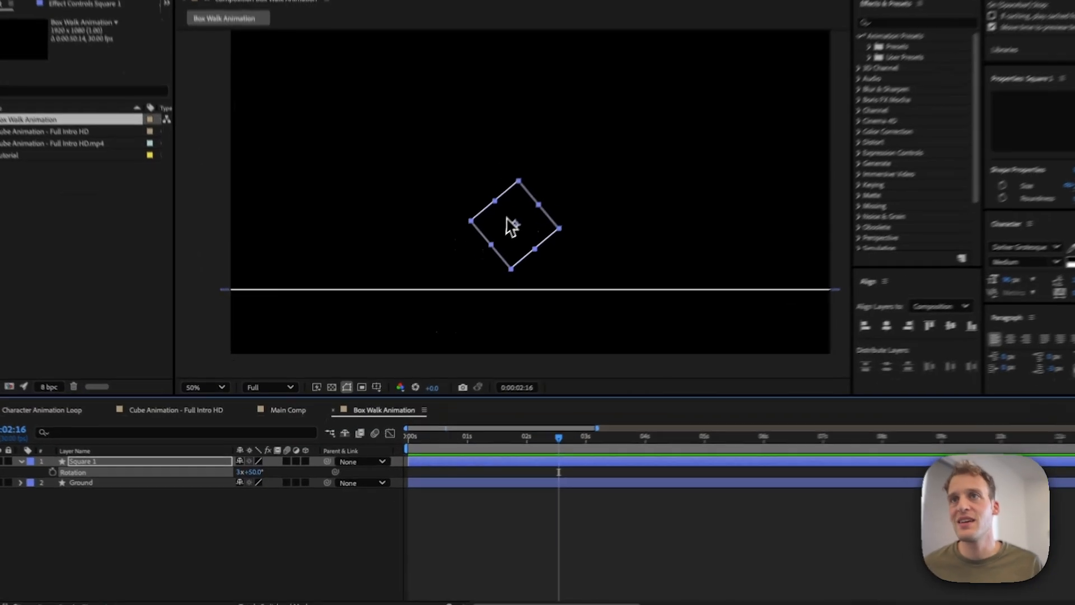
left_click_drag(485, 250, 331, 258)
left_click_drag(350, 207, 345, 217)
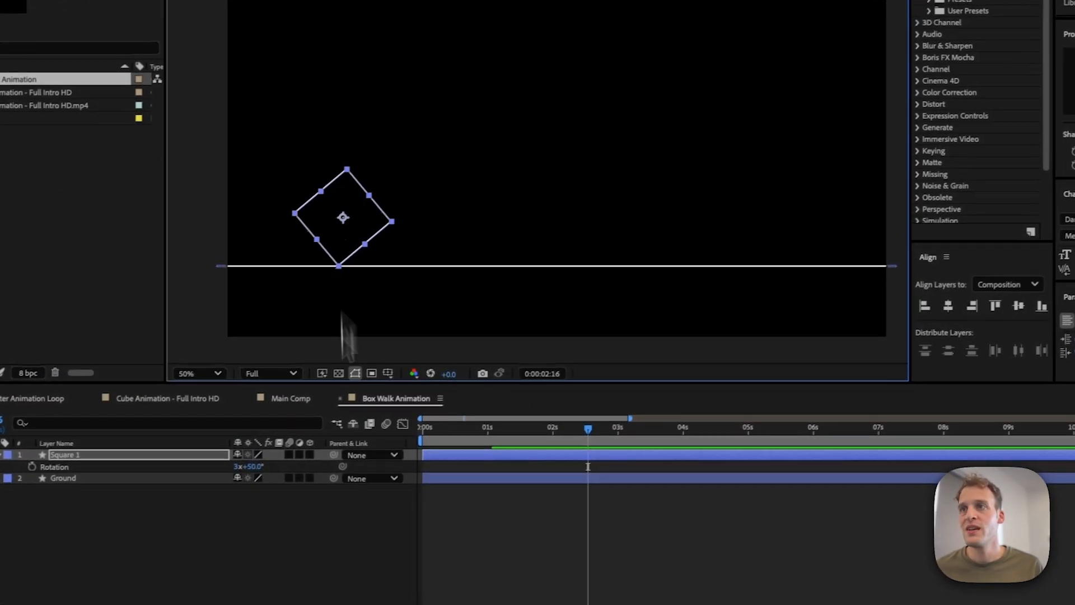
left_click(134, 578)
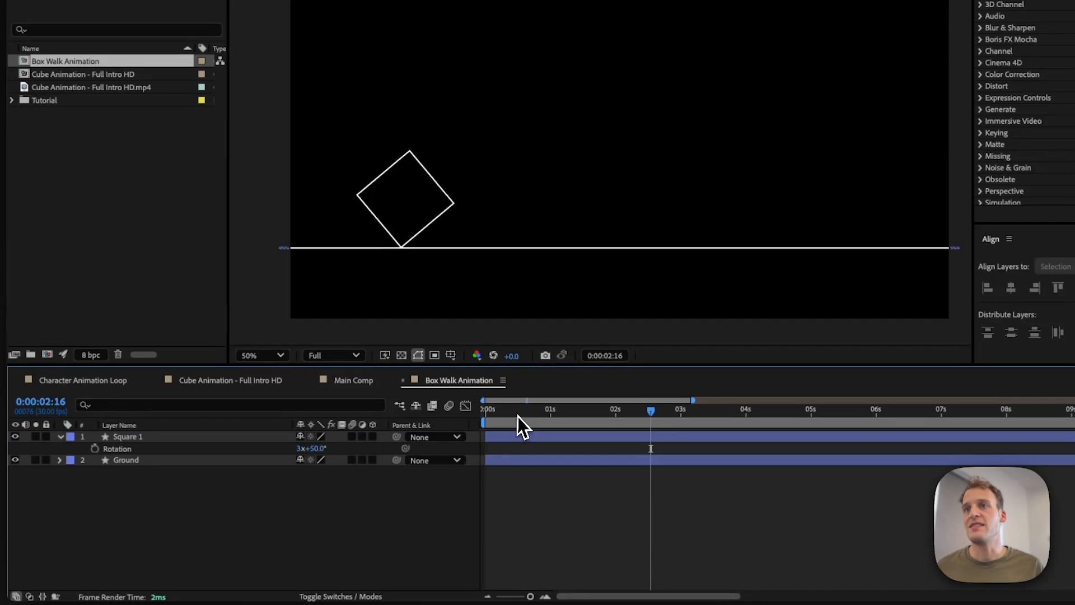
Step: At the start of the timeline, set a Rotation keyframe of 3x+0.0°
left_click_drag(518, 416, 446, 420)
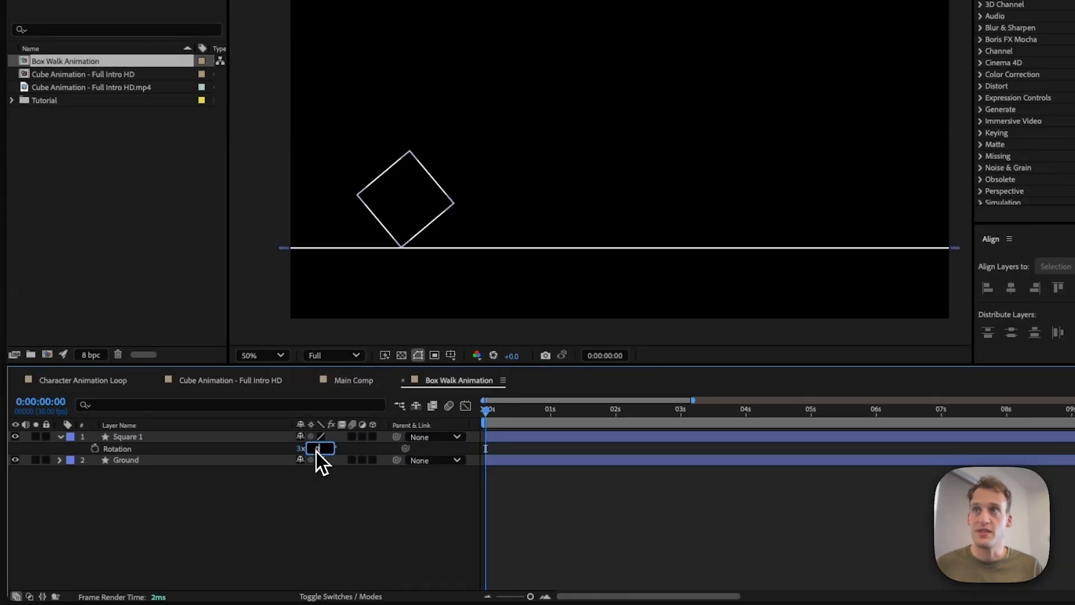
key("Return")
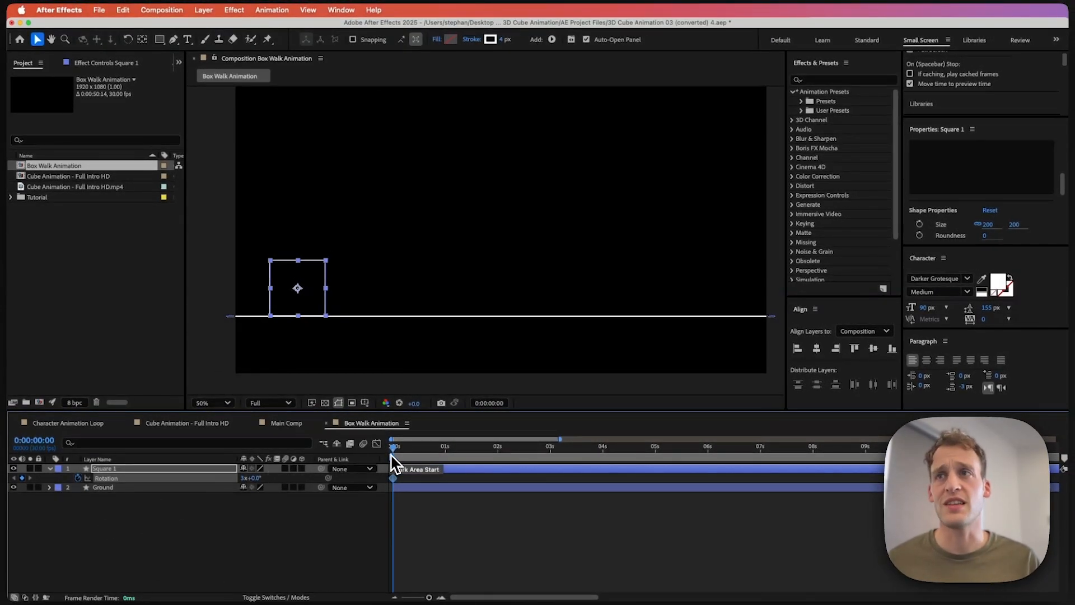
left_click_drag(312, 319, 497, 260)
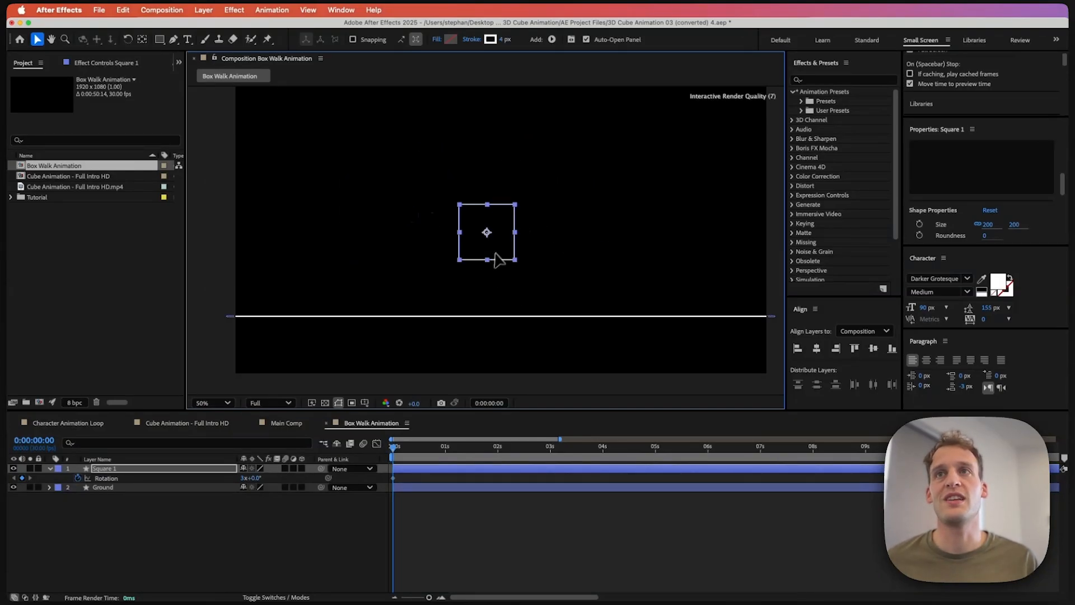
key("super+z")
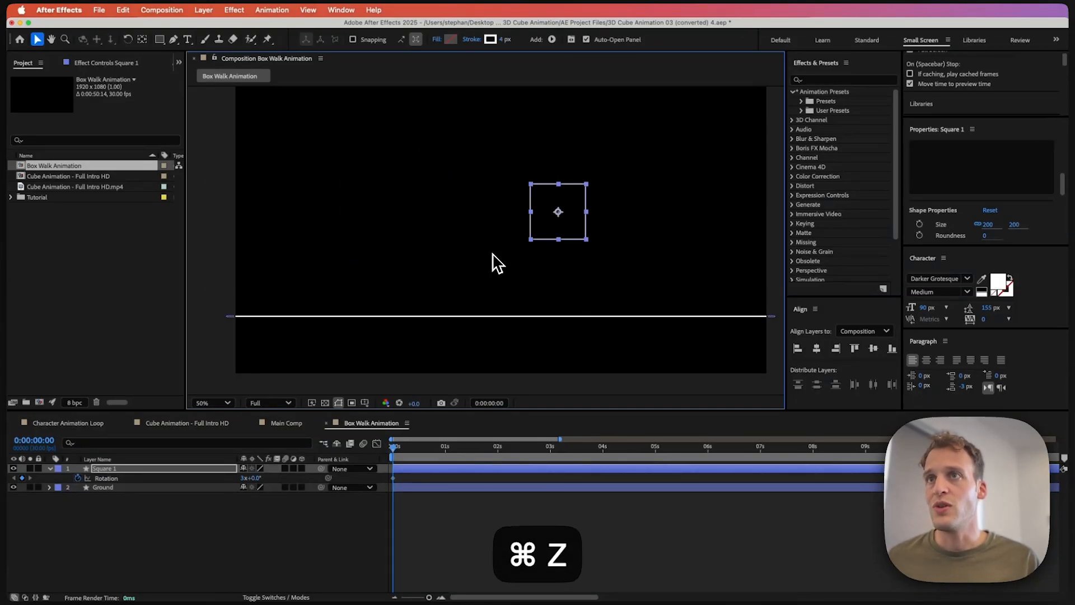
key("super+z")
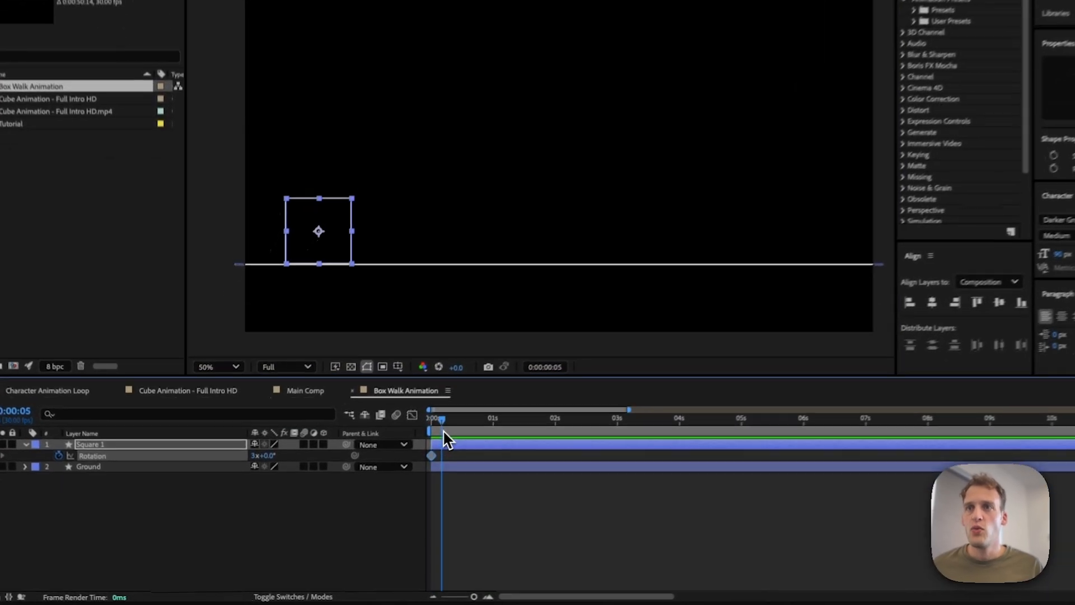
Step: At 0:00:01:13, set the square's Rotation to 4x+238.0° to add a keyframe
left_click_drag(394, 448, 468, 459)
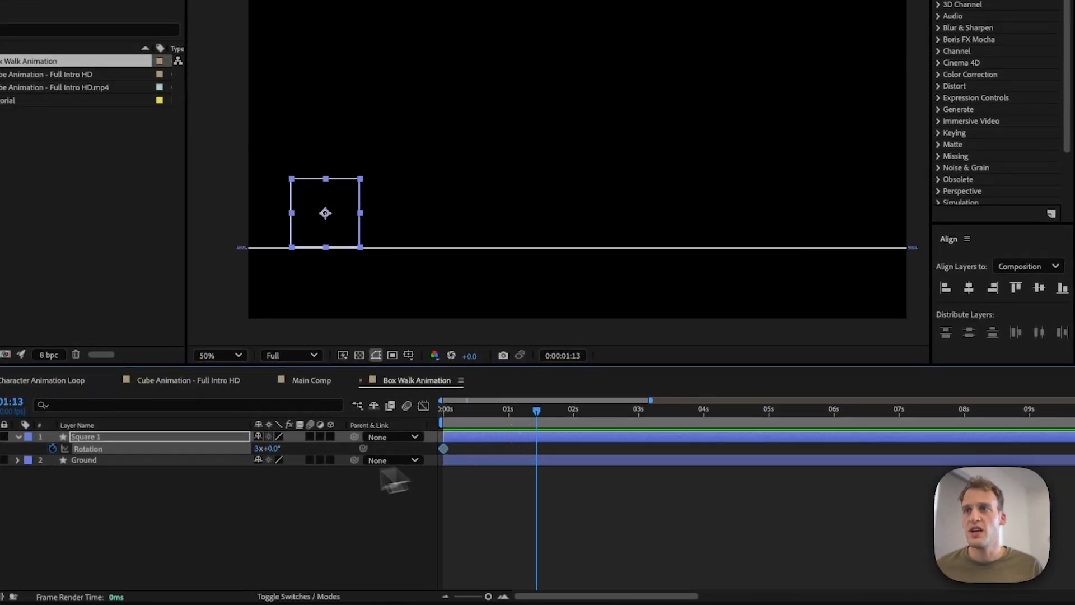
left_click_drag(273, 448, 666, 436)
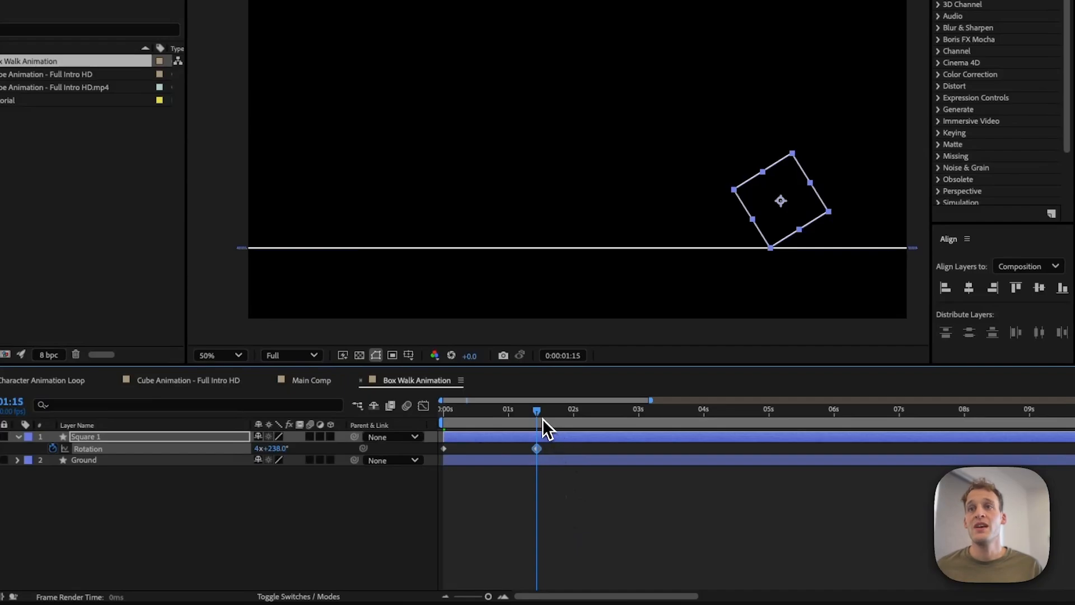
Step: At 0:00:02:25, set the square's Rotation to 3x+46.0° to add a keyframe
left_click_drag(542, 418, 610, 417)
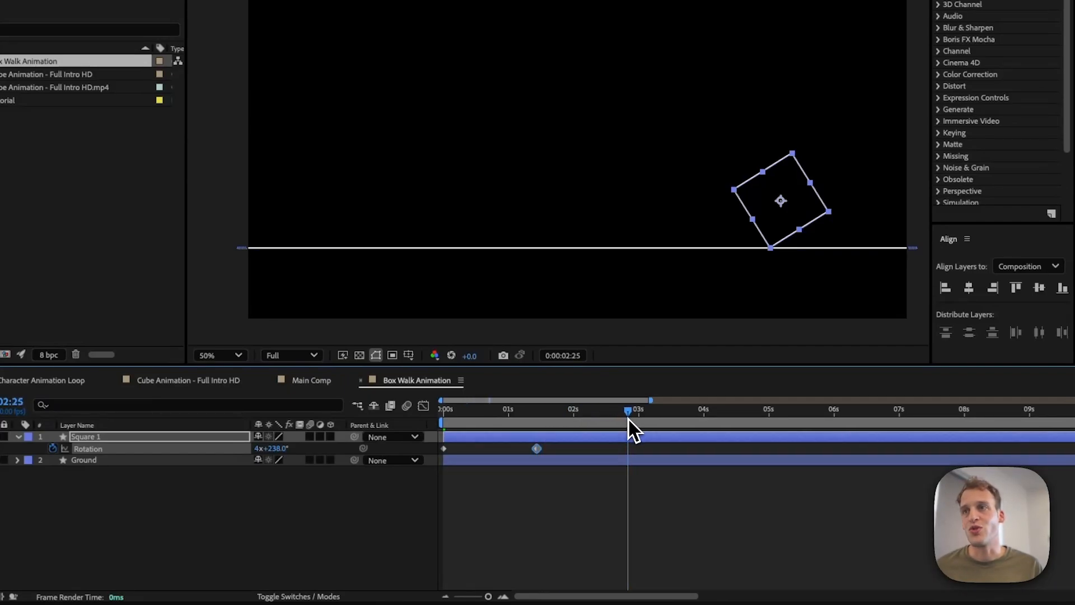
left_click_drag(271, 448, 10, 516)
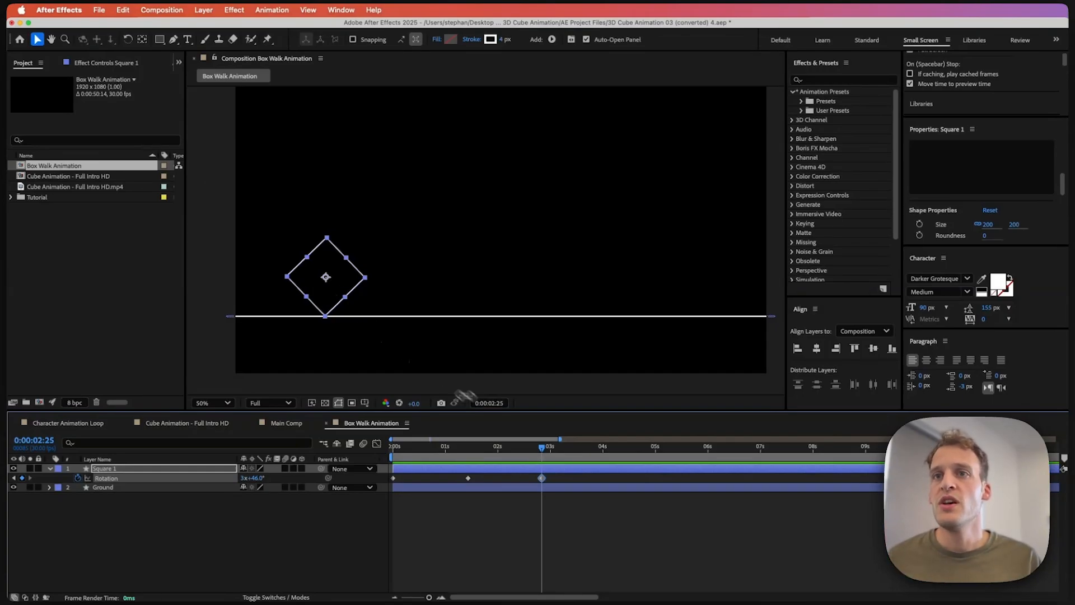
Step: Preview the rolling animation and scrub the playhead back to the middle keyframe
key("space")
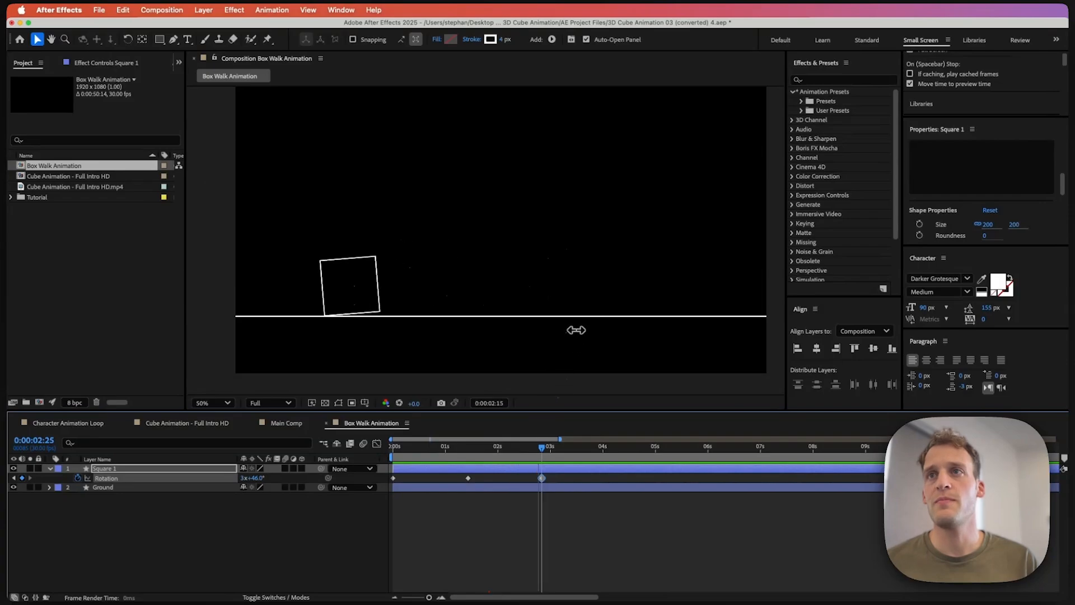
key("space")
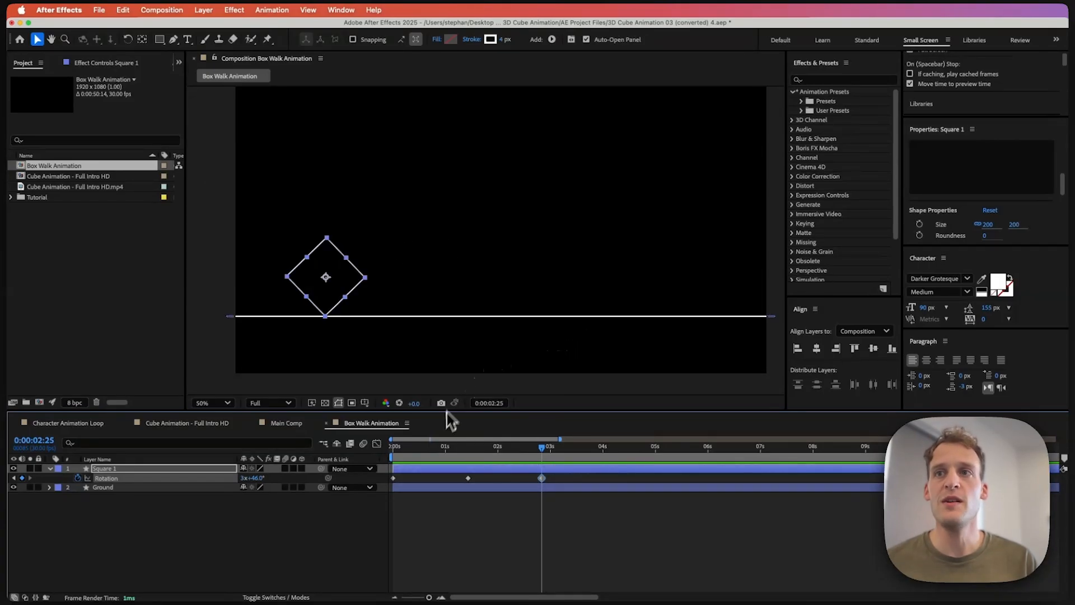
left_click_drag(451, 447, 501, 448)
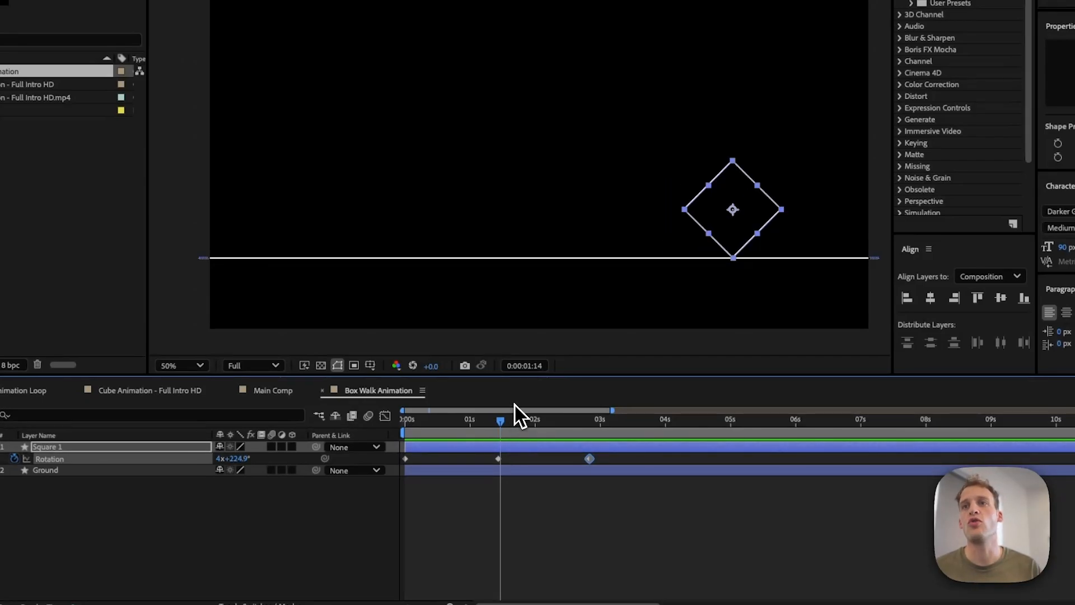
left_click_drag(503, 428, 499, 426)
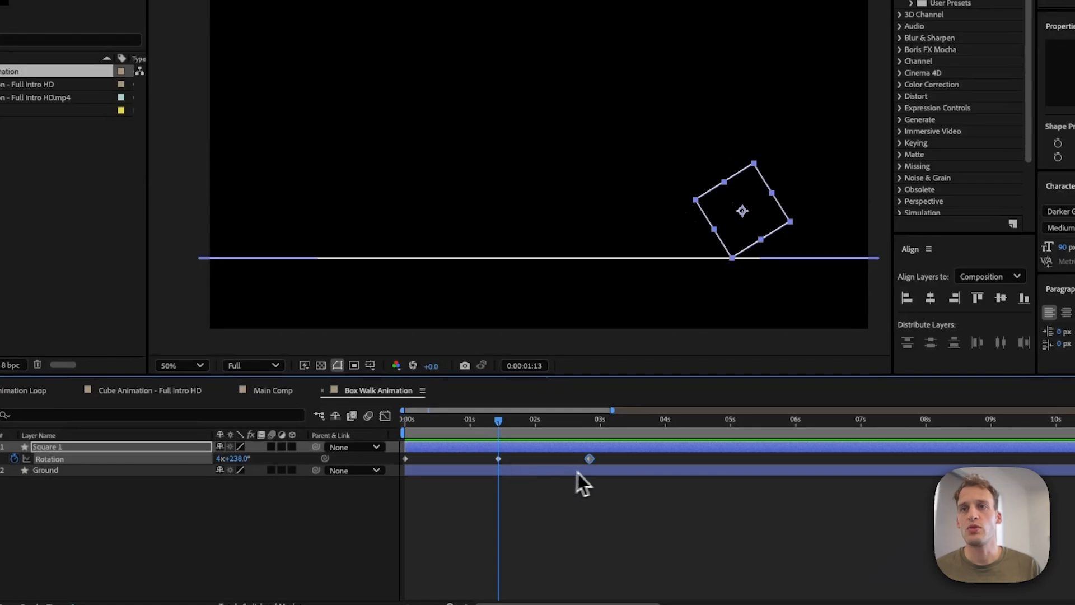
Step: Select all three Rotation keyframes and apply Easy Ease to them
left_click_drag(609, 462, 392, 486)
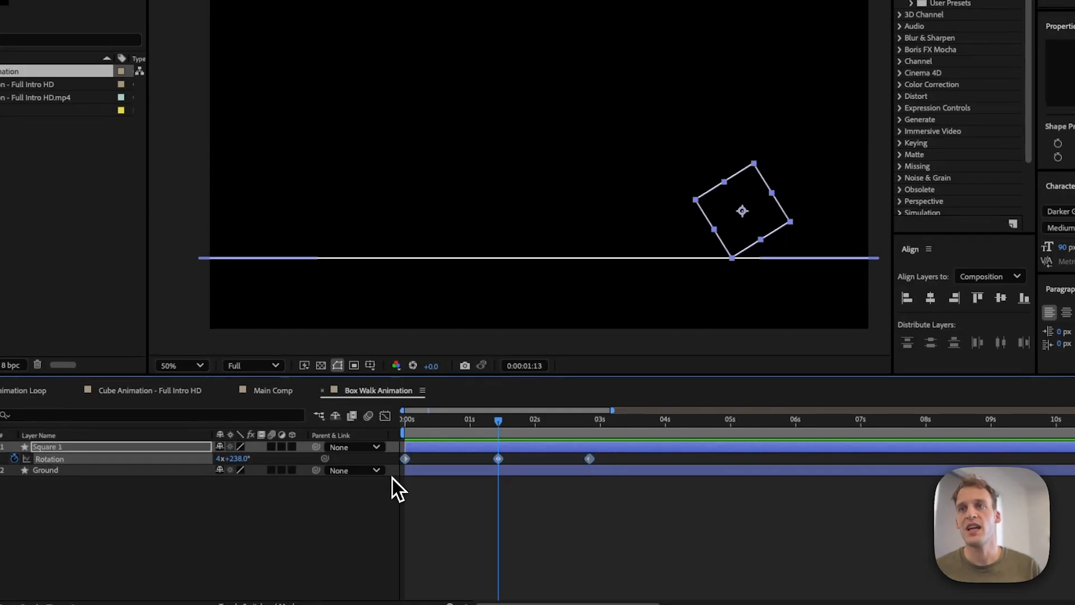
key("F9")
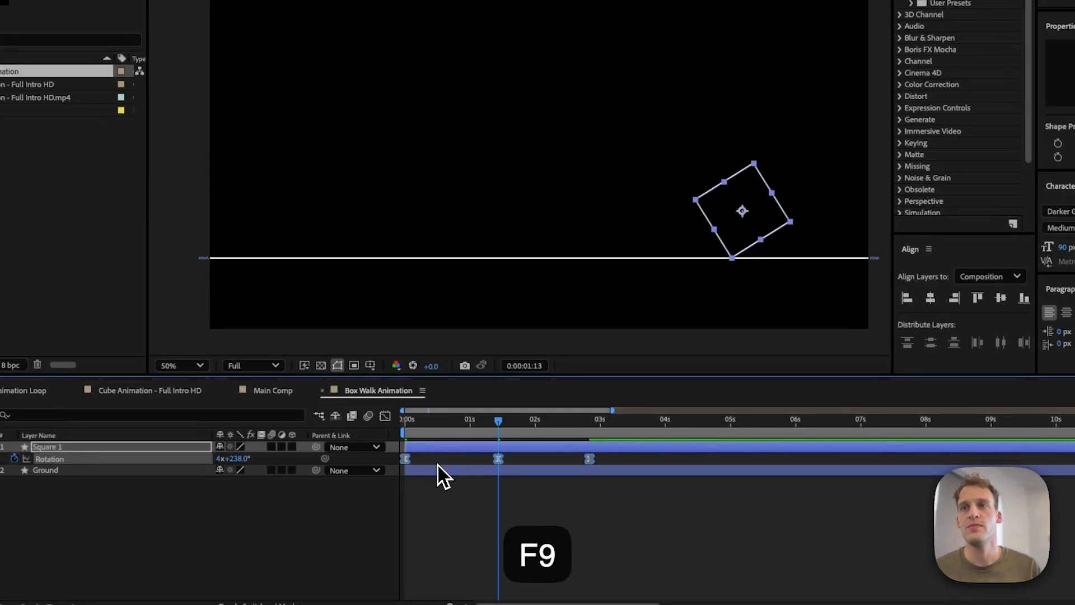
left_click_drag(456, 461, 510, 464)
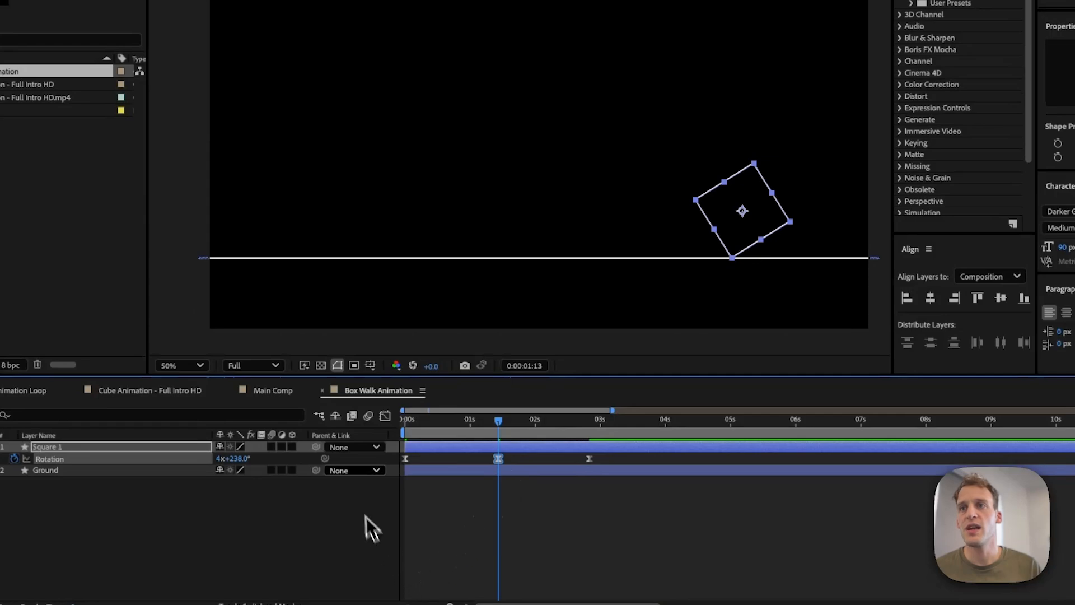
Step: In the Graph Editor, pull the middle keyframe's speed handle to lengthen its ease and preview the result
left_click(385, 415)
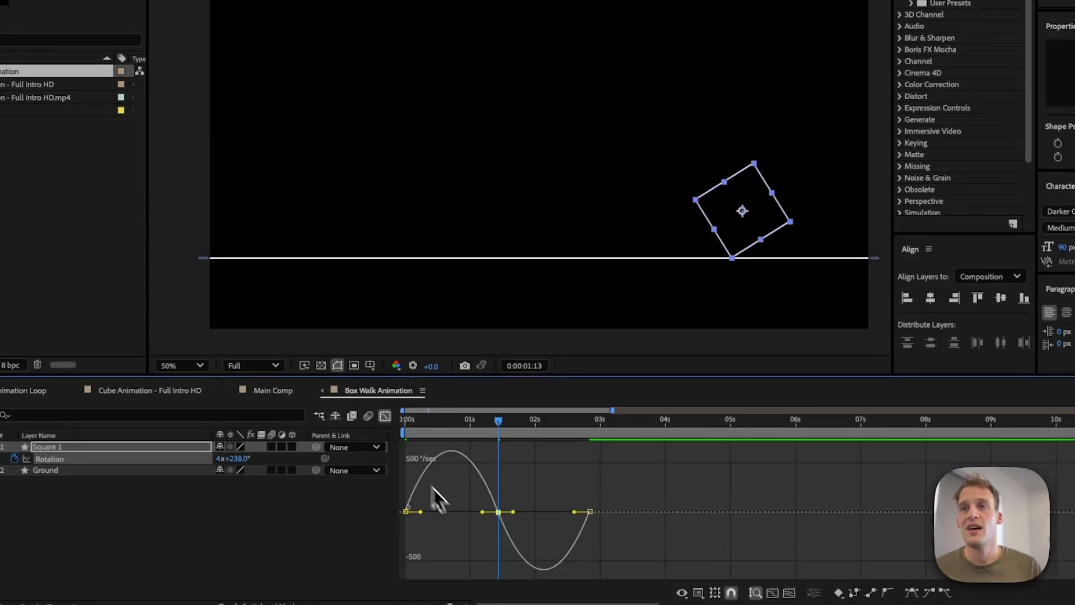
left_click_drag(475, 512, 529, 529)
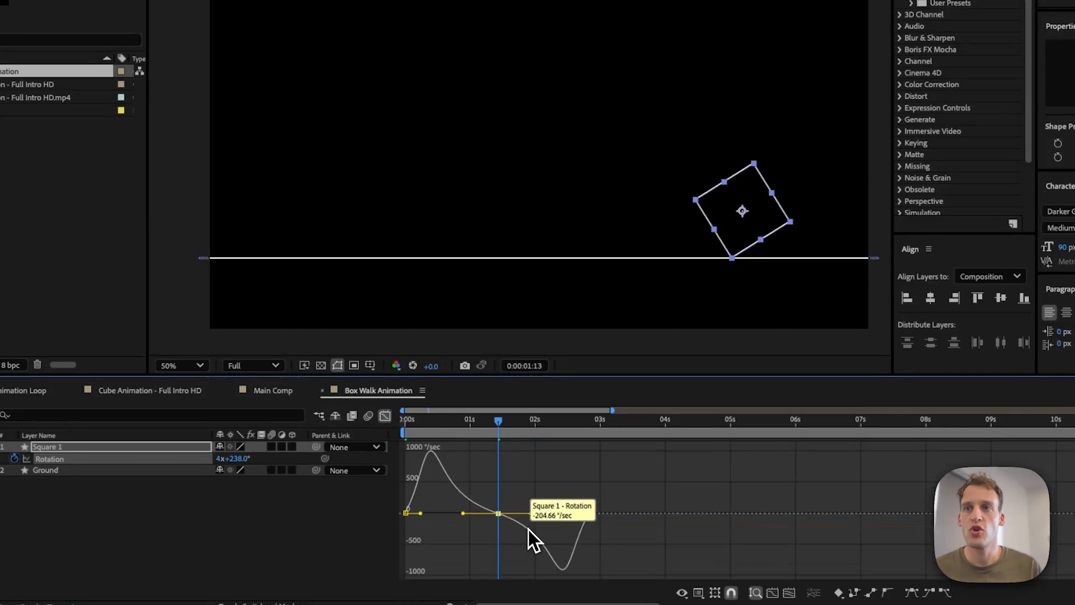
key("space")
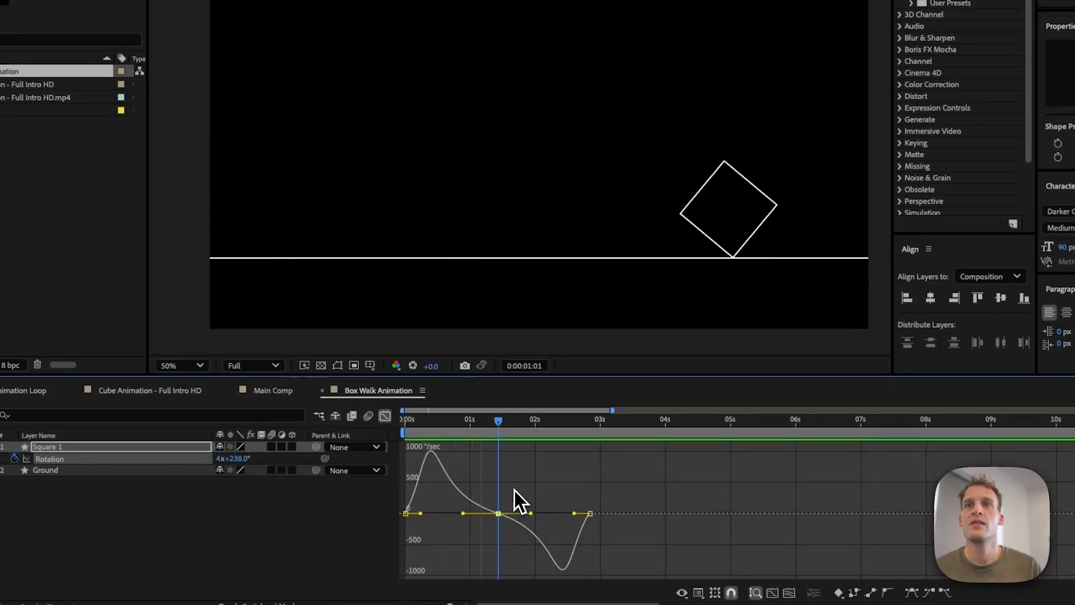
key("space")
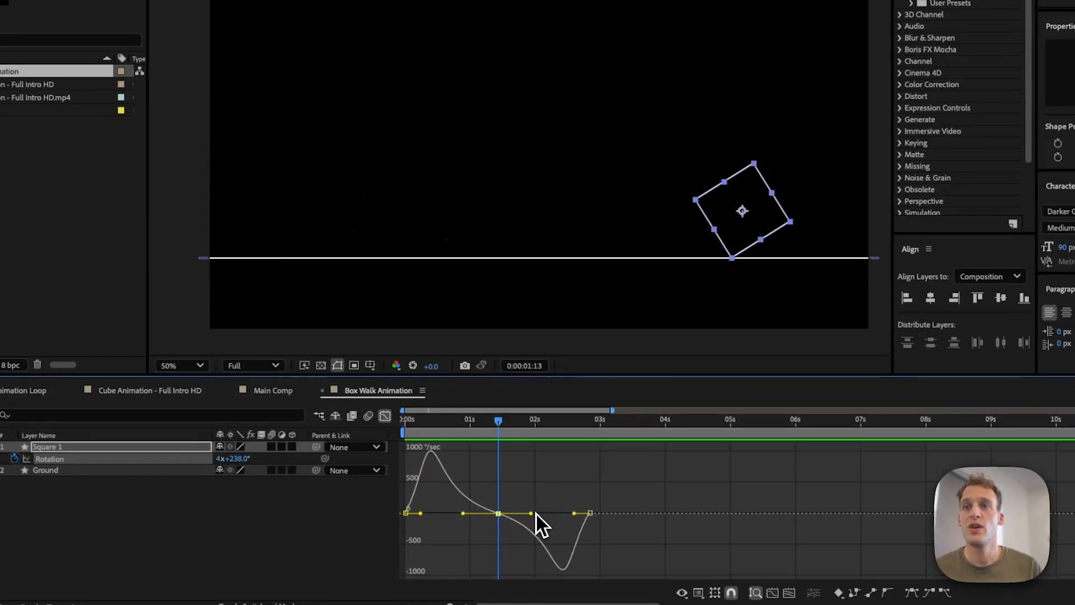
Step: Lengthen the middle keyframe's speed handles further, preview the motion, and close the Graph Editor
left_click_drag(460, 511, 458, 512)
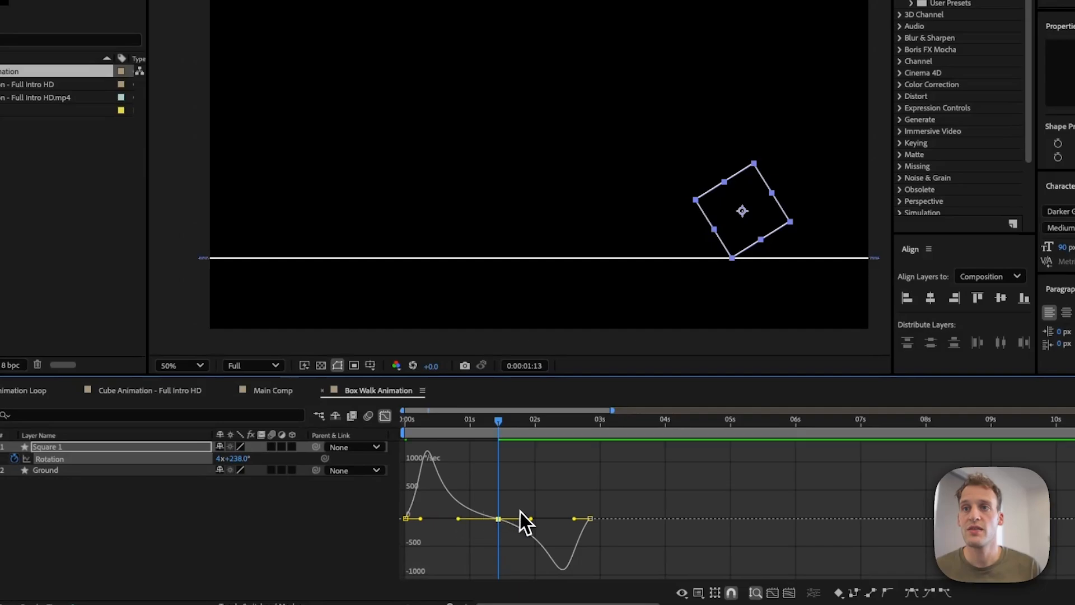
left_click_drag(531, 513, 539, 517)
key("space")
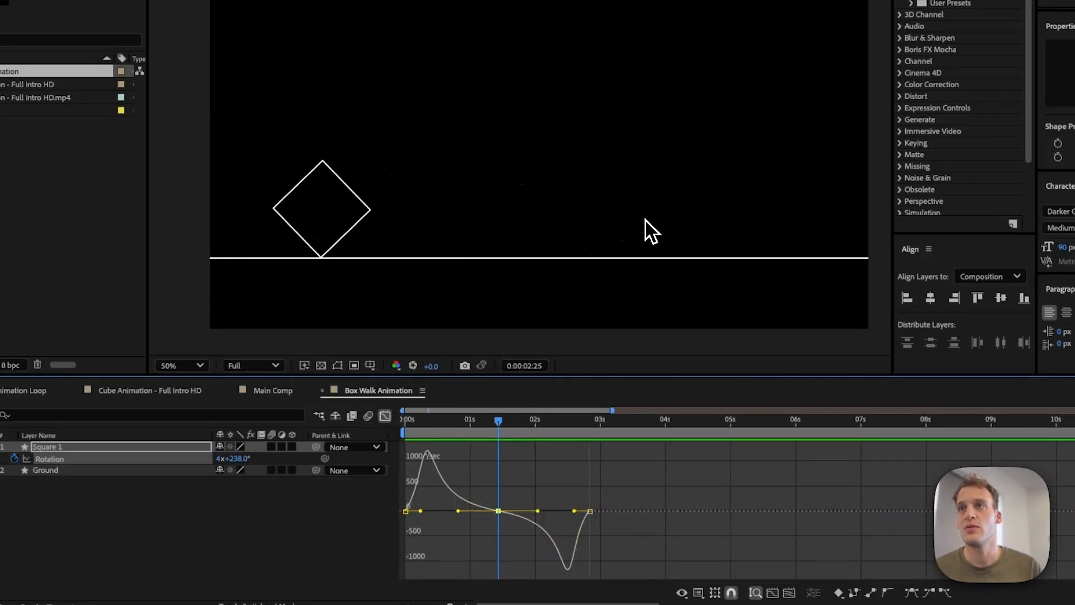
key("space")
left_click(384, 417)
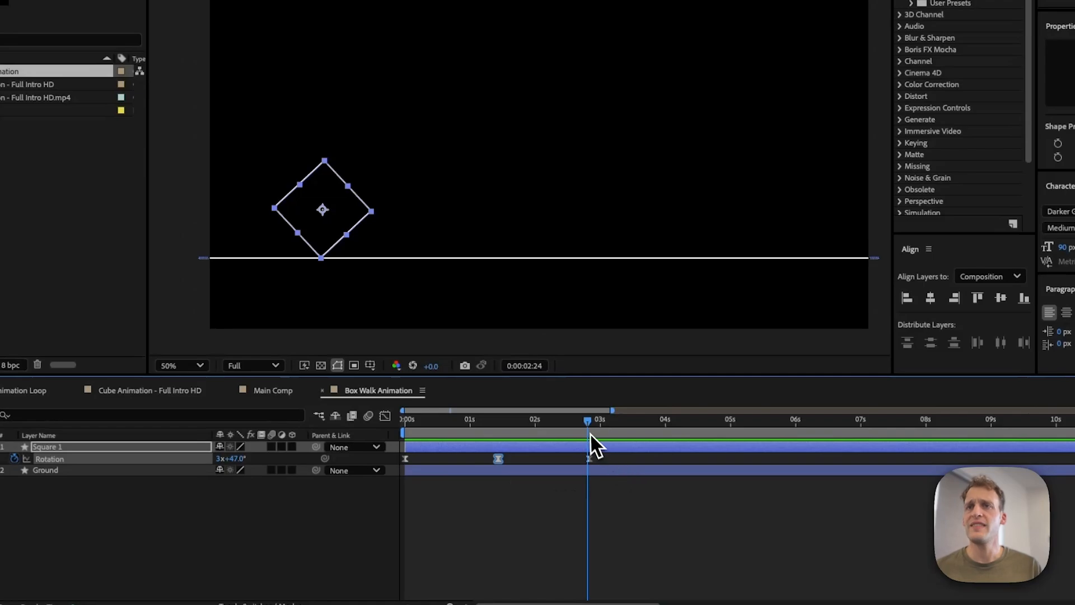
Step: At 0:00:02:21, duplicate the square layer
left_click_drag(589, 428, 581, 430)
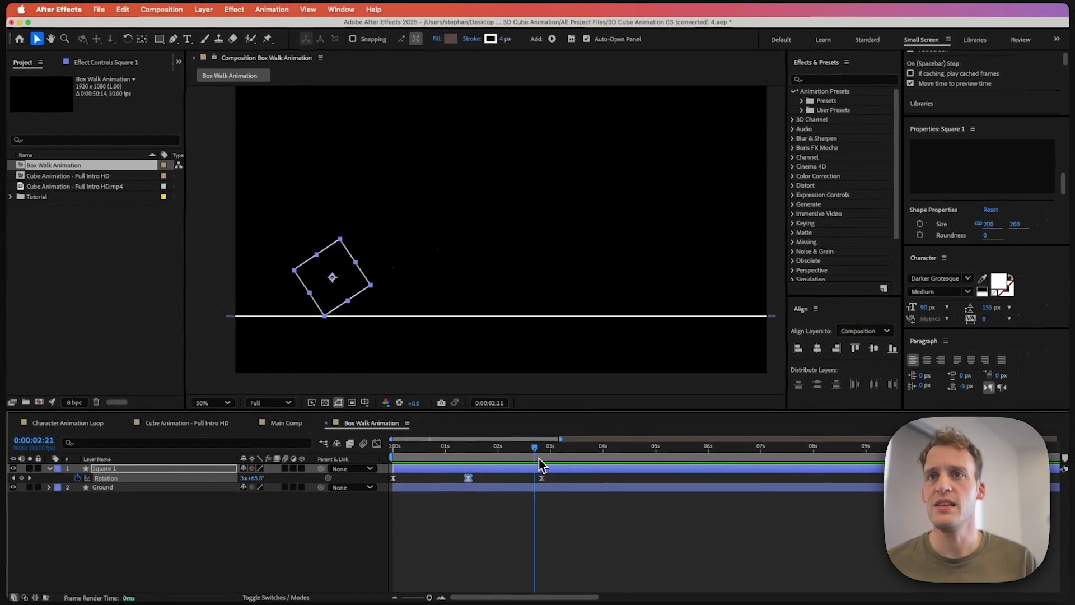
left_click_drag(539, 464, 538, 468)
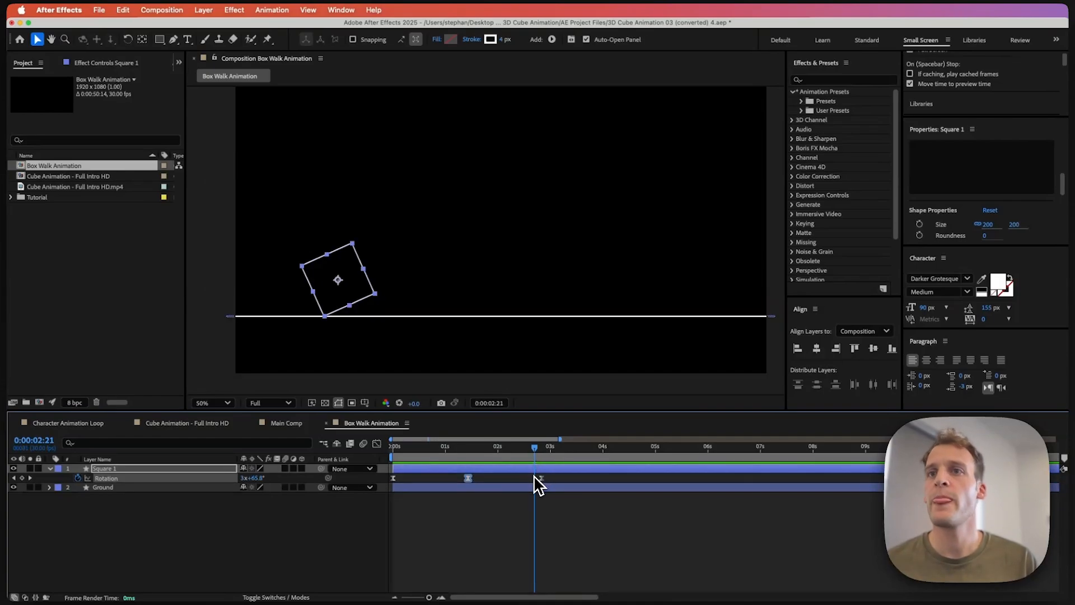
left_click(523, 471)
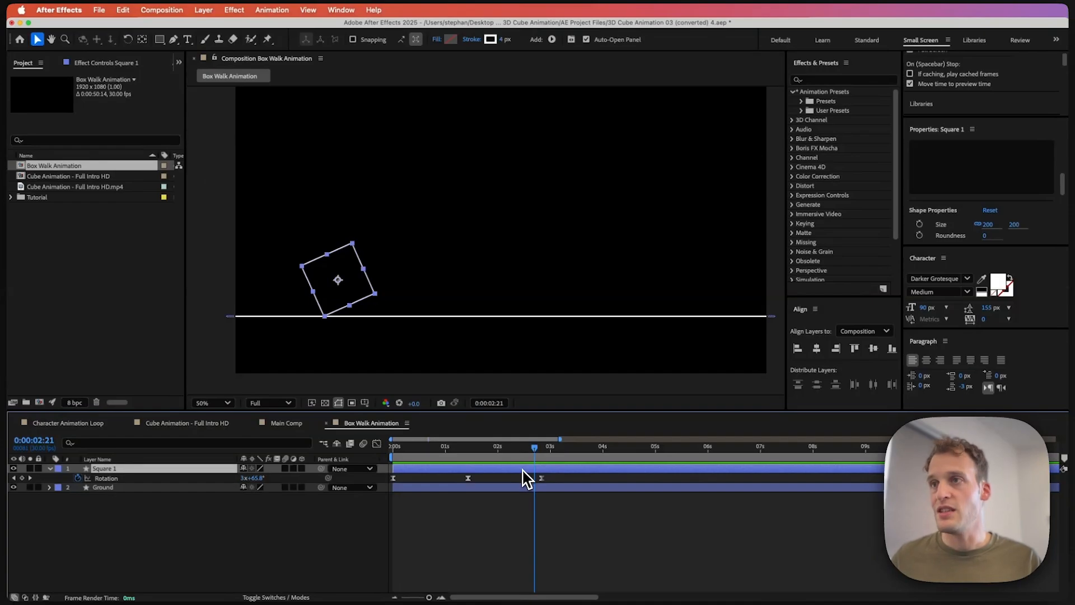
key("super+d")
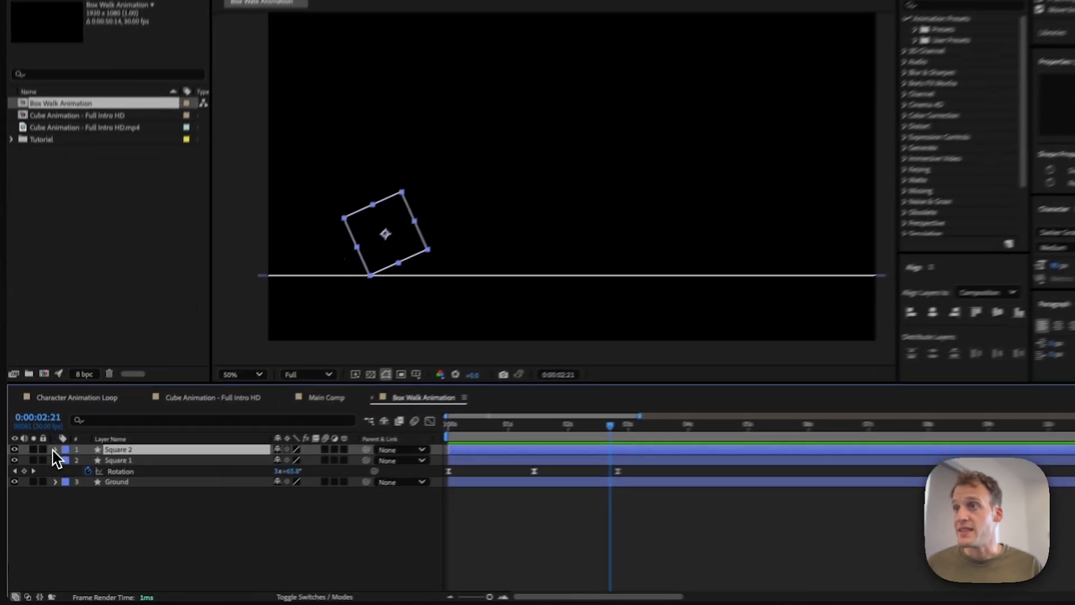
Step: Set the duplicated square's rectangle path size to 400
left_click(49, 469)
left_click(68, 449)
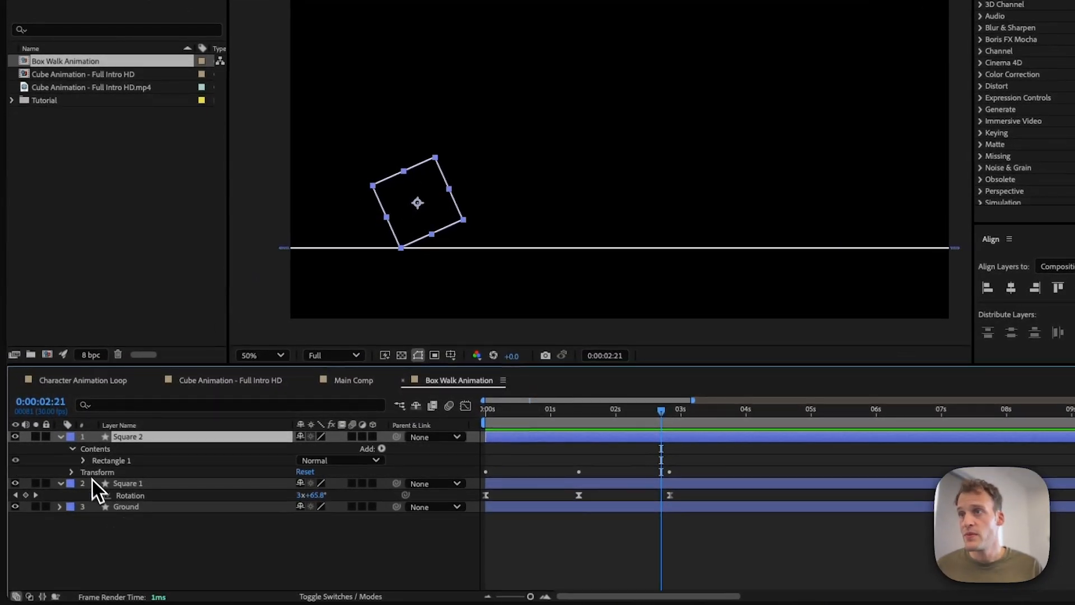
left_click(84, 461)
left_click(96, 473)
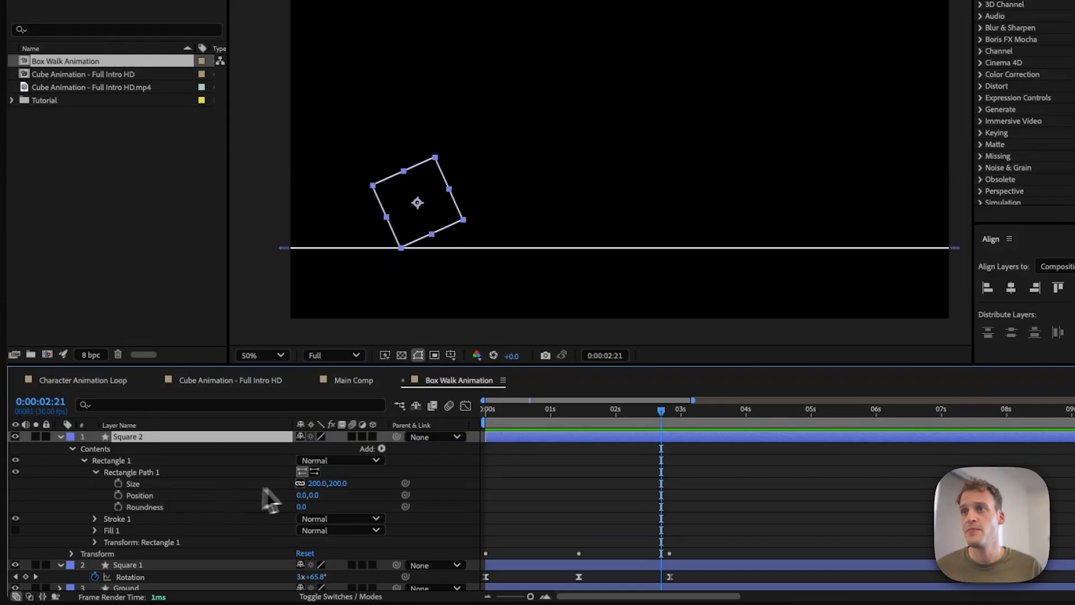
left_click(343, 483)
type("400")
key("Return")
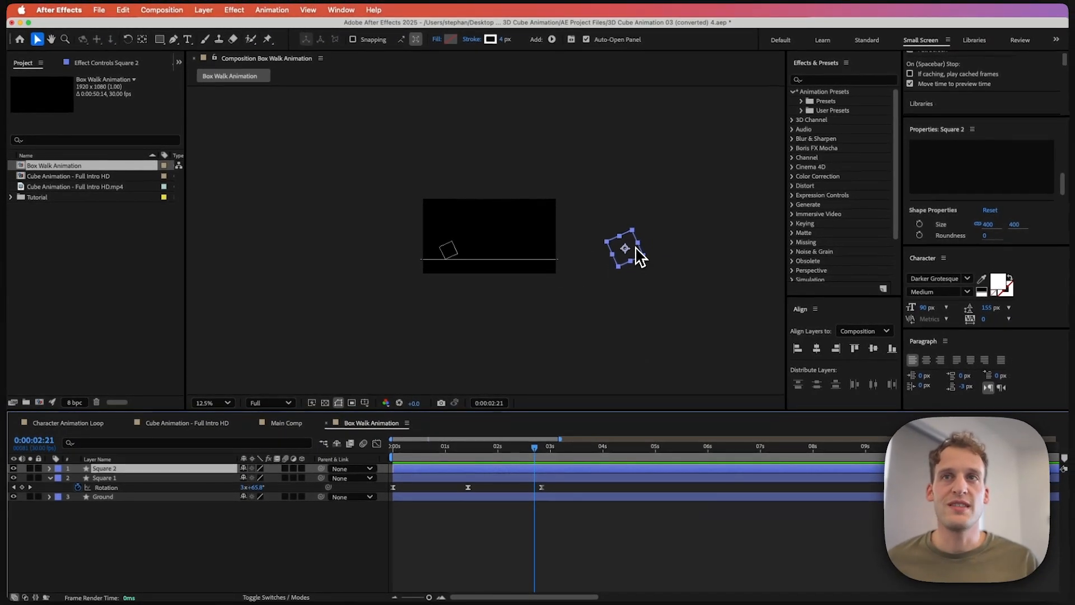
Step: Move the larger square into the composition so its corner rests on the ground line
key("period")
left_click_drag(738, 269, 629, 224)
key("period")
key("period")
left_click_drag(418, 339, 501, 279)
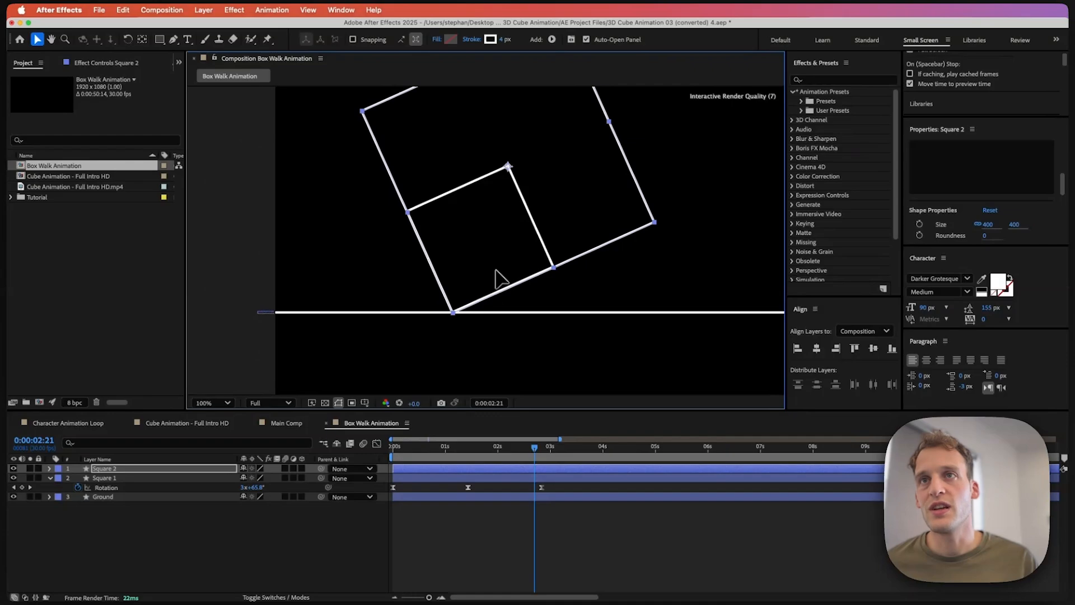
Step: Draw a new rectangle shape beside the squares and set its rectangle path size to 200
key("Up")
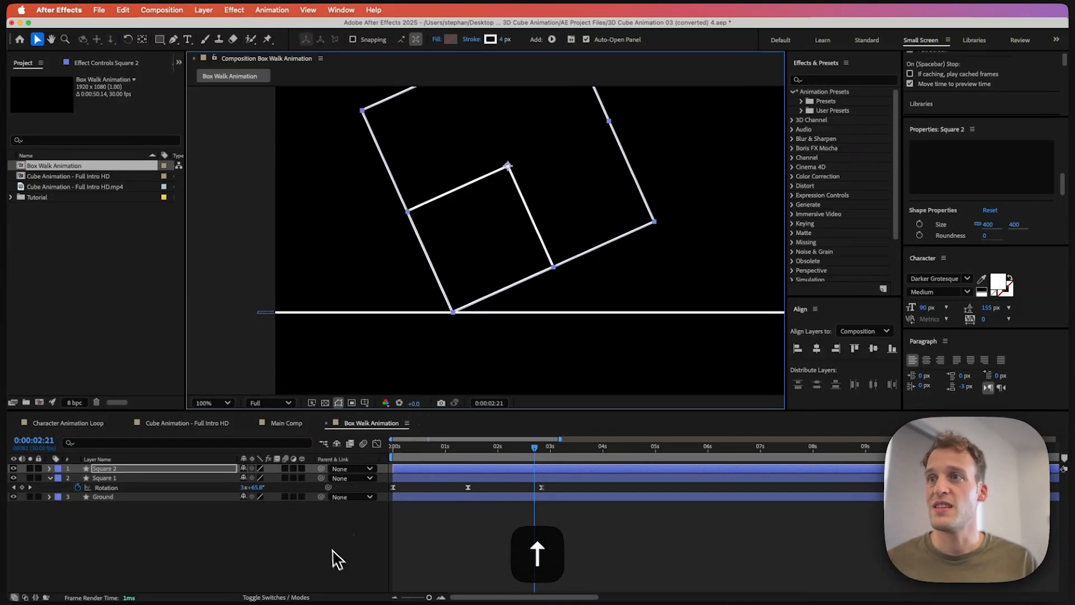
left_click(311, 550)
key("comma")
key("comma")
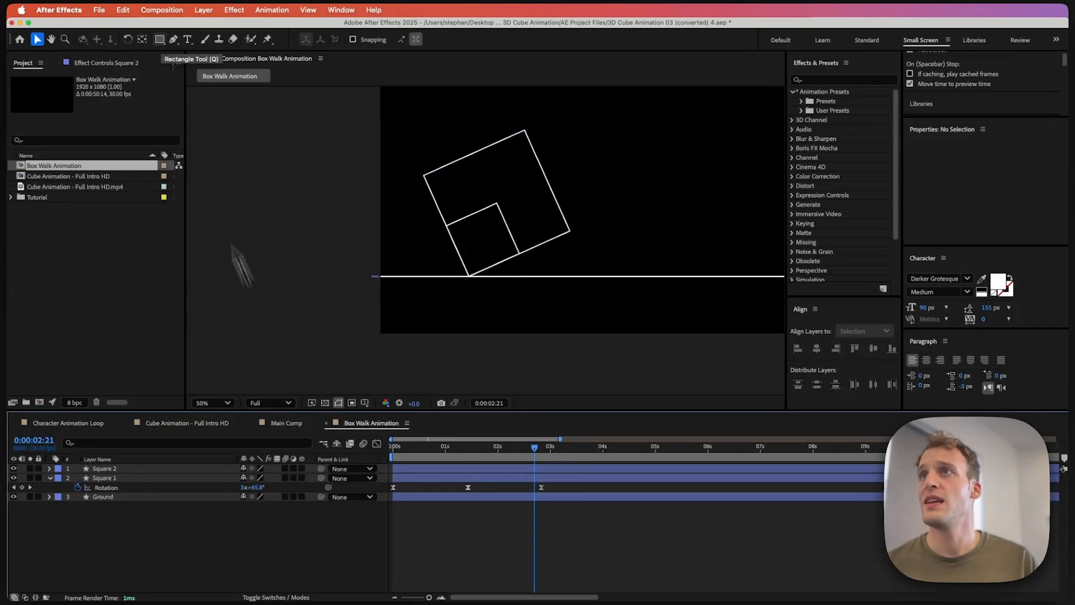
left_click(160, 40)
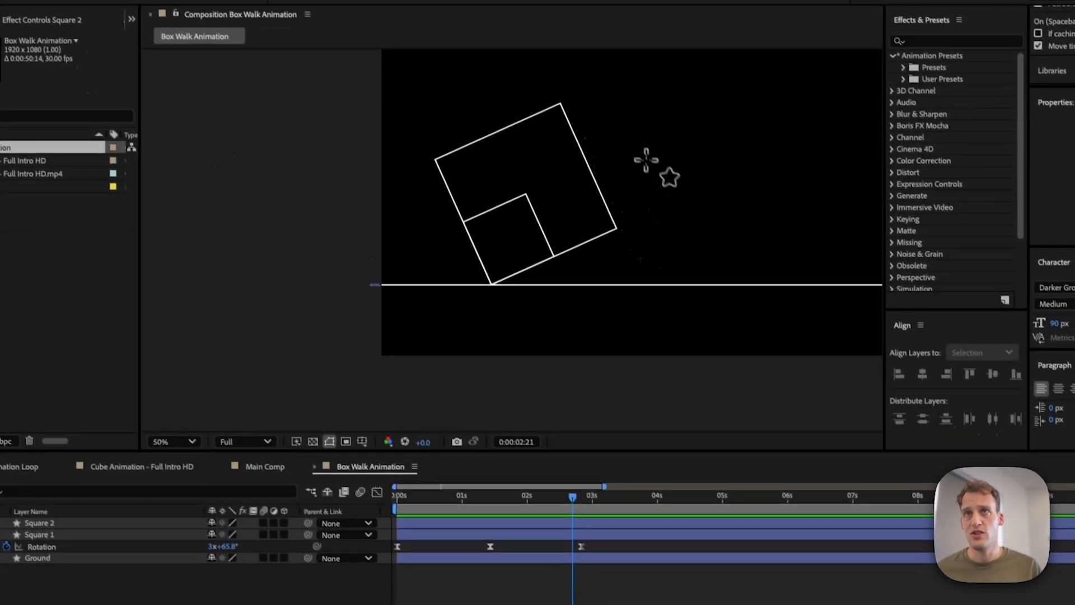
left_click_drag(633, 123, 702, 192)
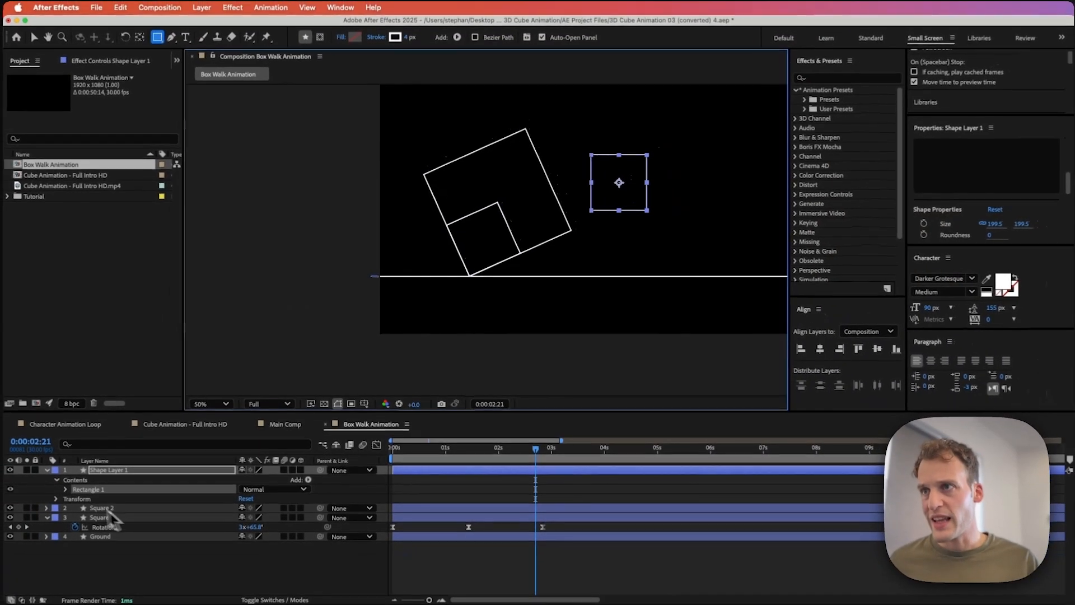
left_click(69, 488)
left_click(78, 497)
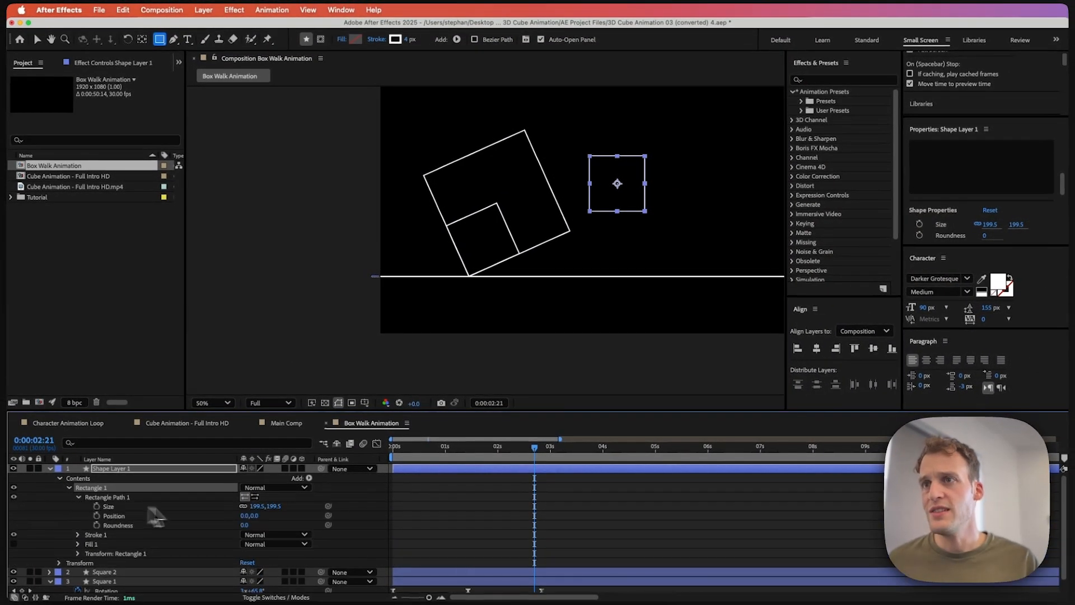
type("200")
key("Return")
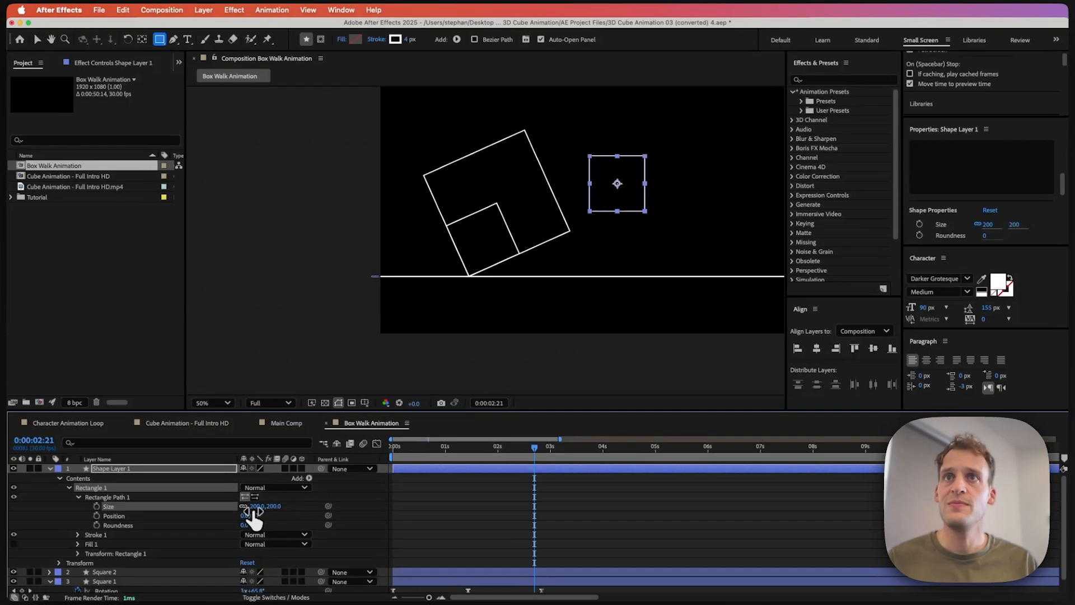
Step: Fill the new rectangle with white and rename its layer Square Filler
left_click(355, 40)
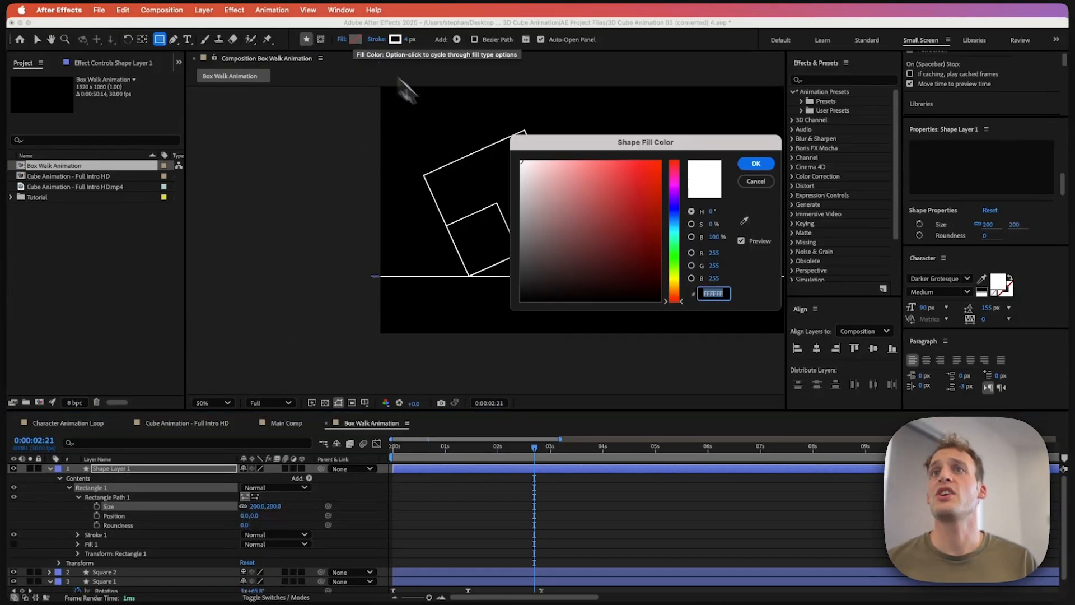
left_click(756, 164)
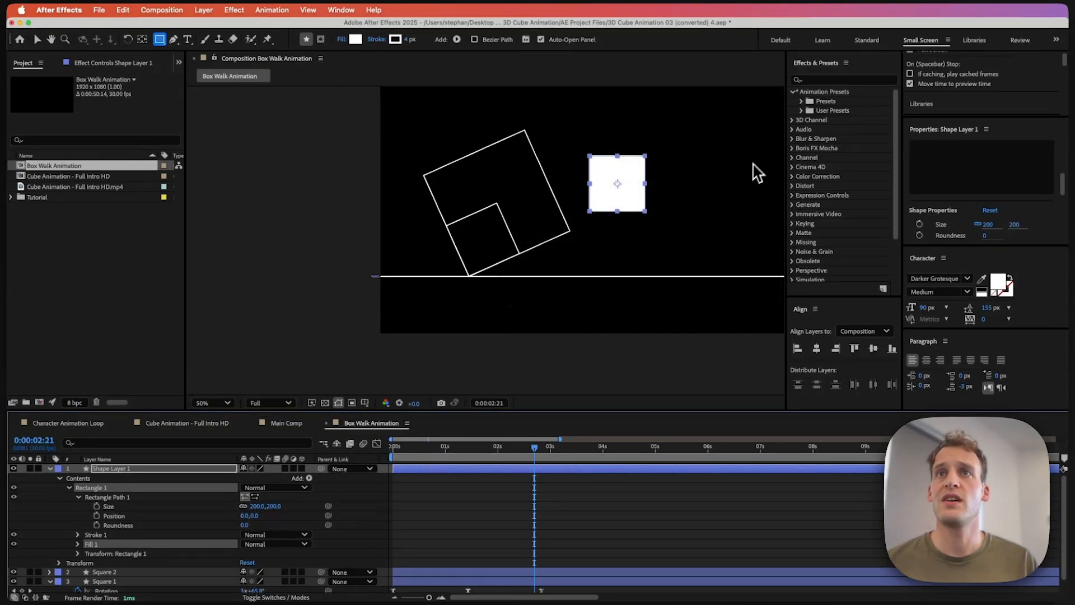
left_click(50, 468)
key("BackSpace")
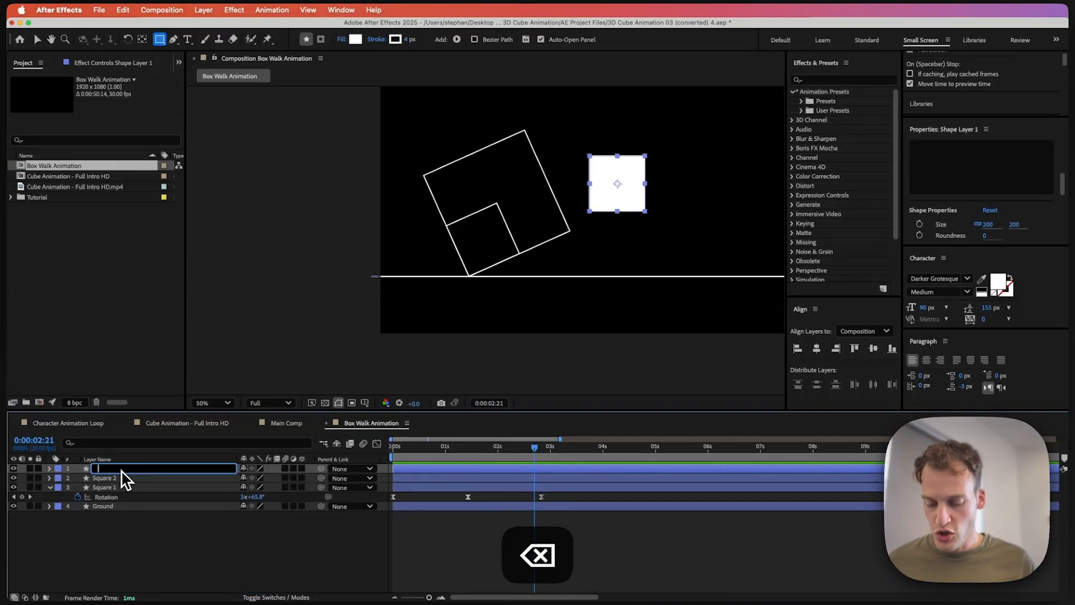
type("Square Filler")
key("Return")
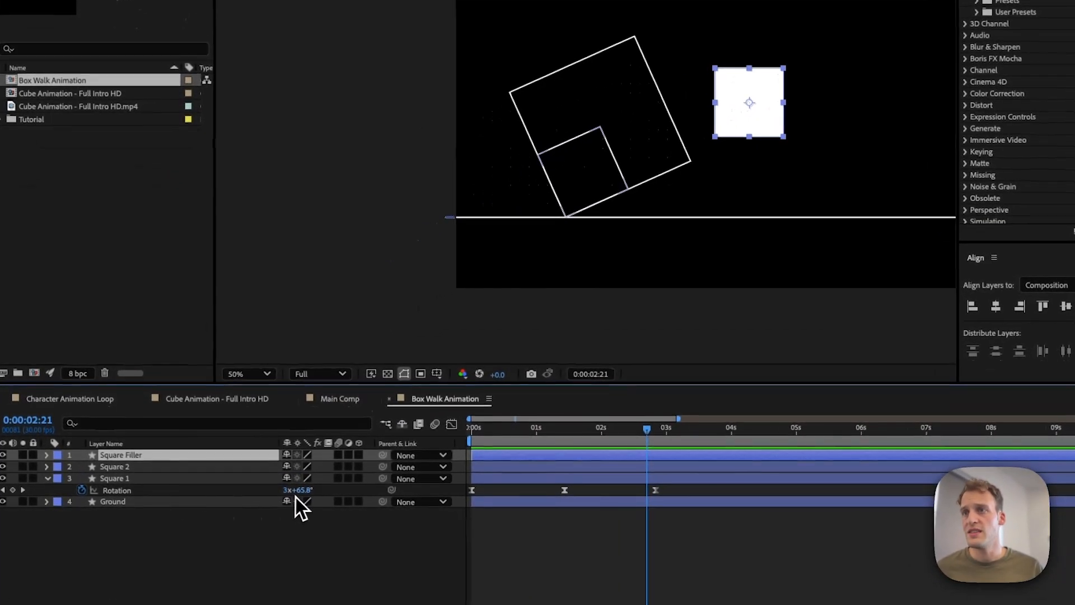
Step: Set the Square Filler's rotation to 0x+65.8°
key("r")
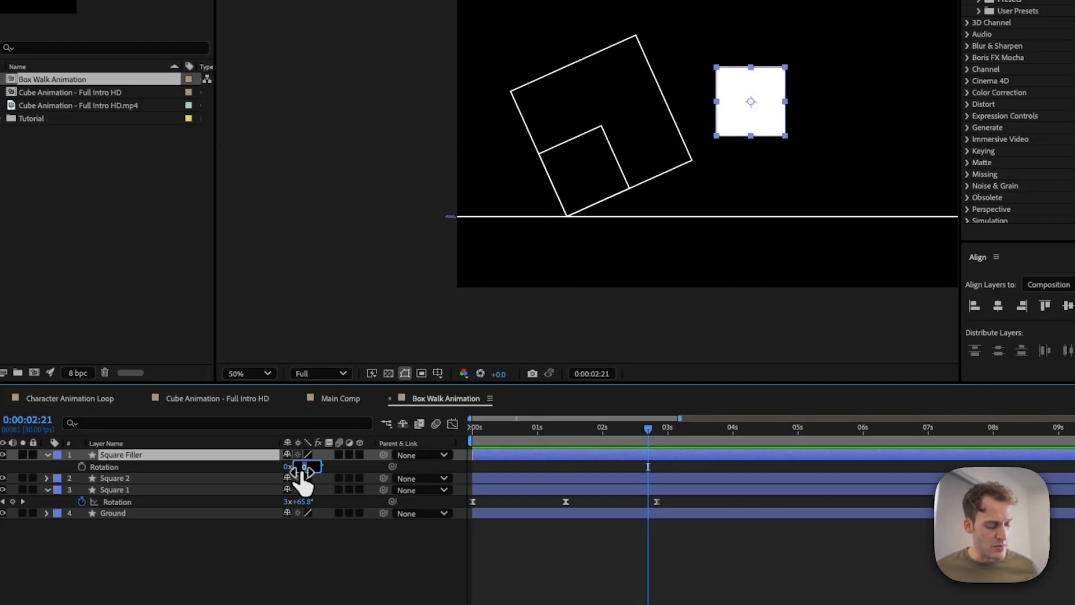
type(".8")
key("Return")
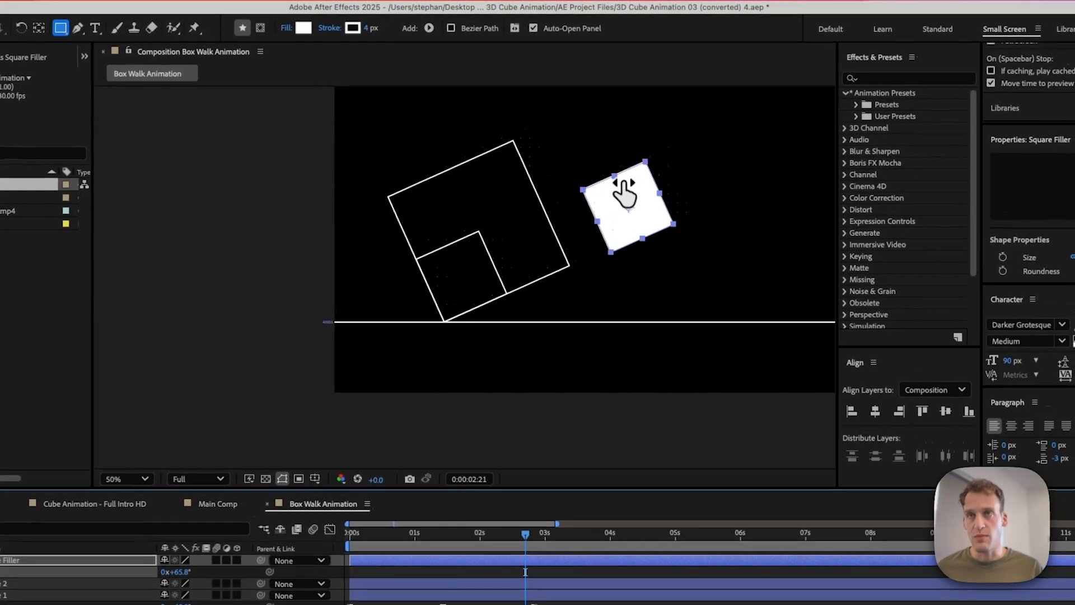
Step: Move the Square Filler into the larger square's bottom corner on the ground line
key("v")
left_click_drag(629, 207, 462, 272)
left_click(471, 333)
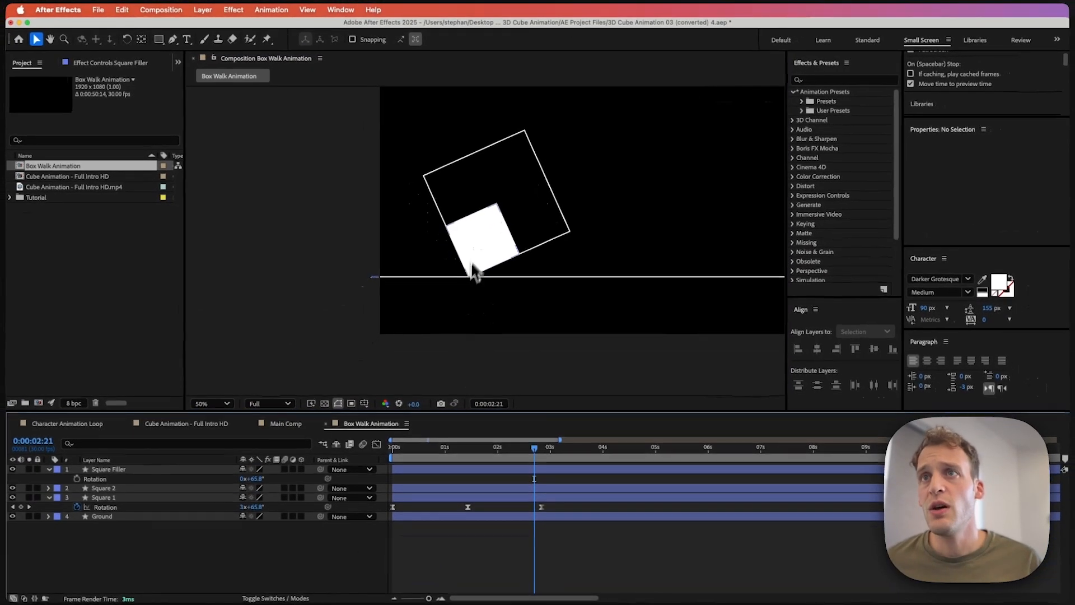
left_click(446, 306)
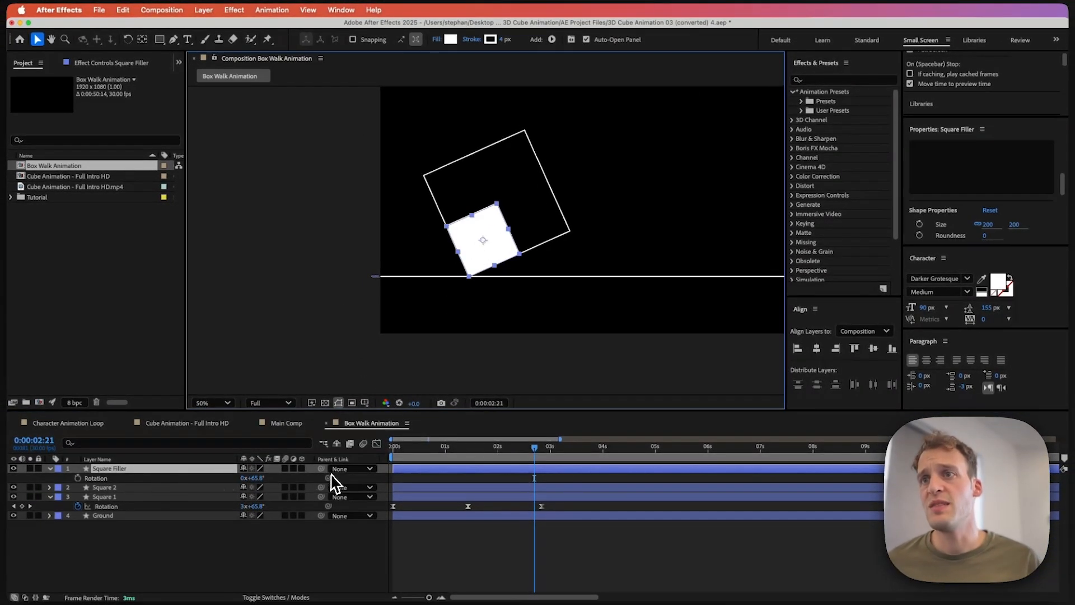
Step: Parent the Square Filler layer to Square 2
left_click_drag(321, 469, 186, 496)
left_click(112, 566)
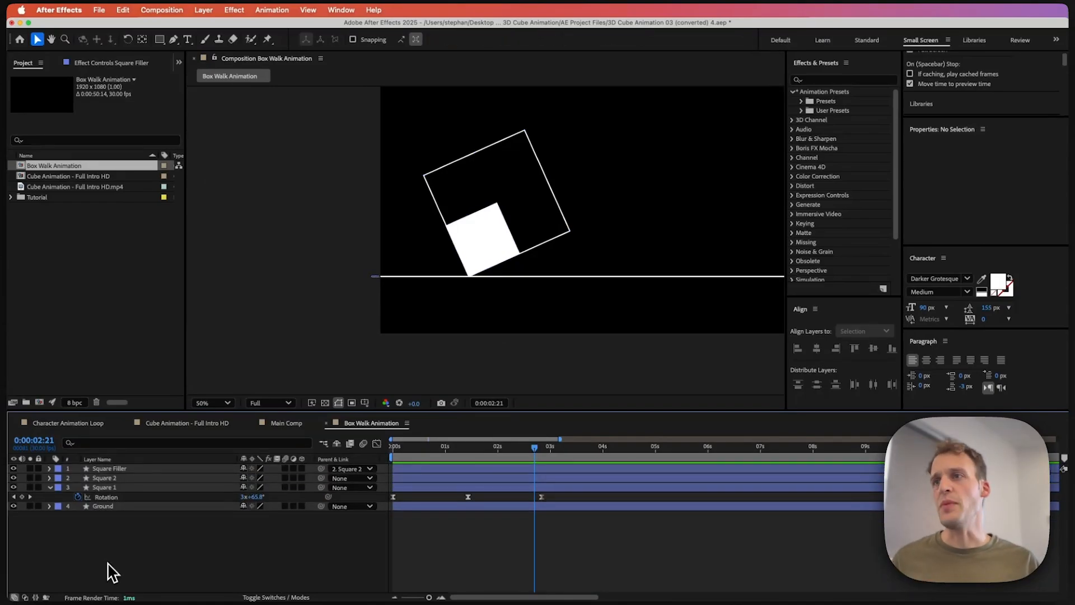
Step: Split the Square Filler, Square 2 and Square 1 layers at 0:00:02:21
left_click(112, 487)
left_click(103, 479, "shift")
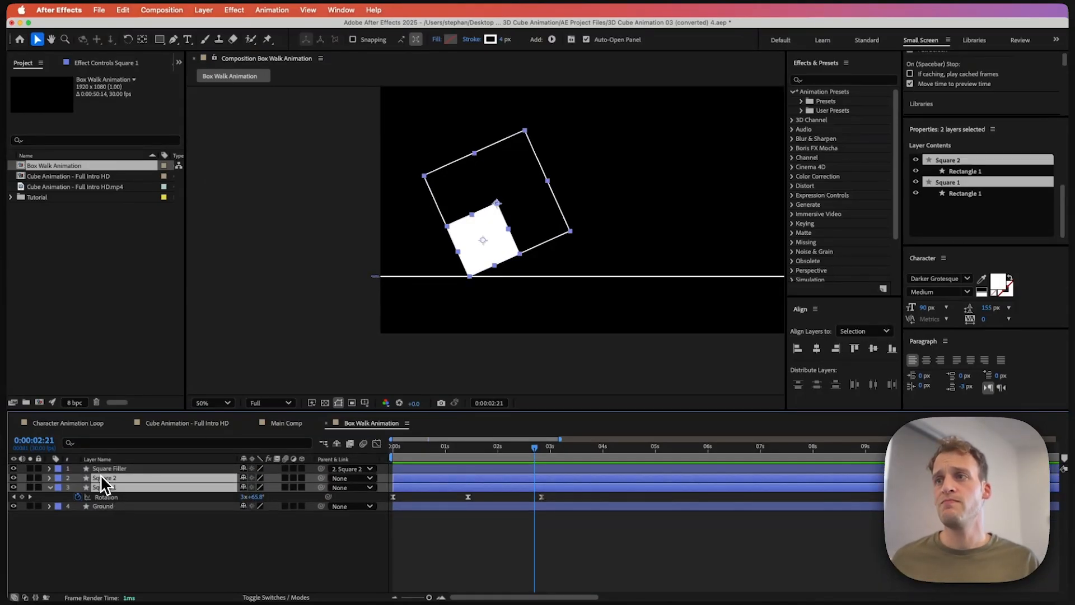
left_click(99, 472, "shift")
key("super+shift+d")
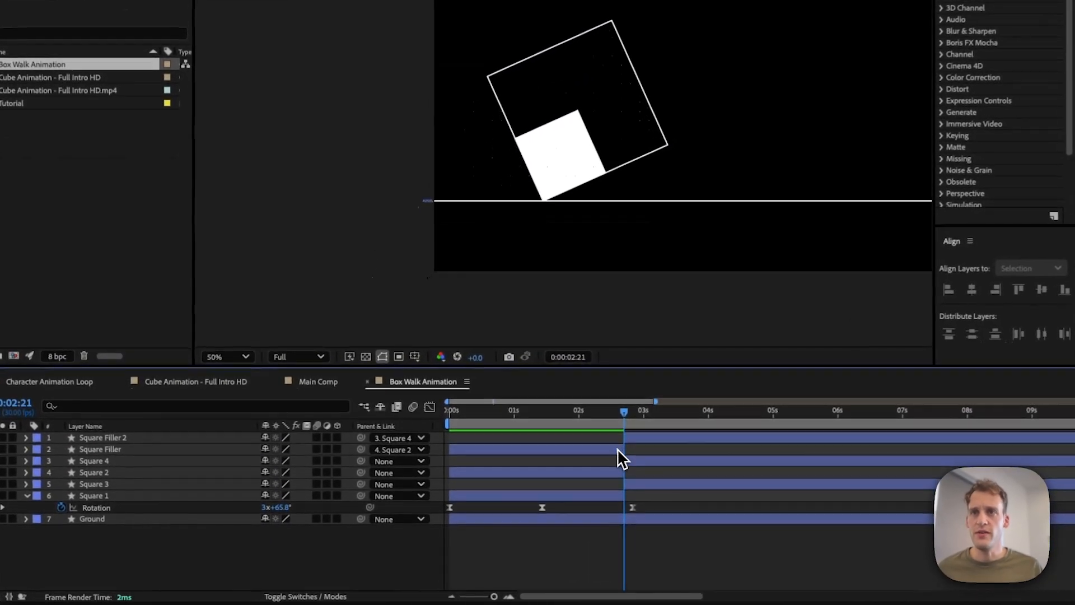
Step: Delete the early Square Filler and Square 2 segments and the later Square 1 segment
left_click(527, 478)
key("BackSpace")
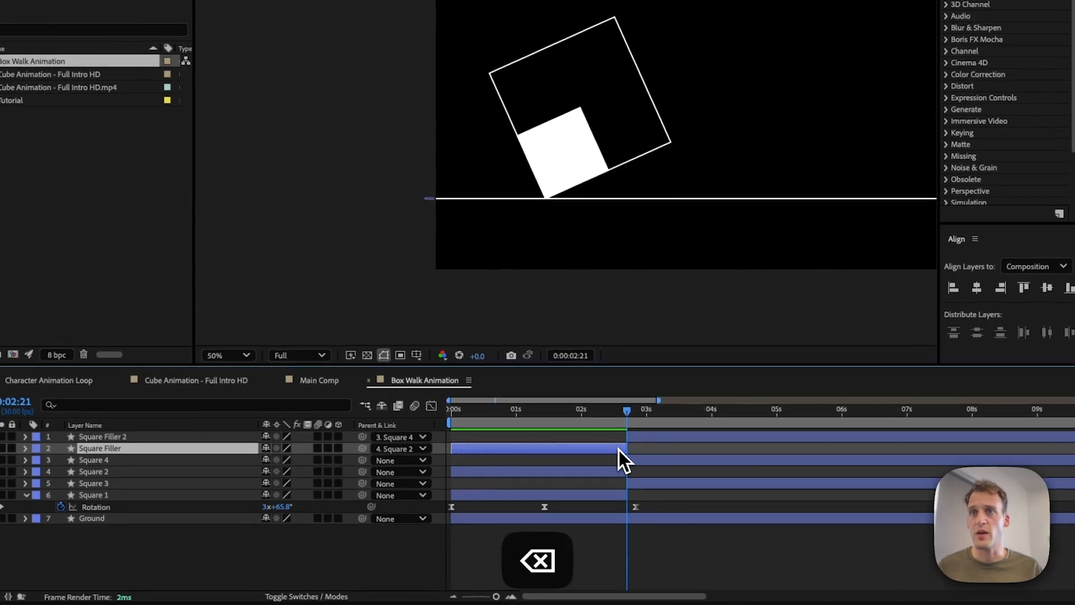
left_click(605, 459)
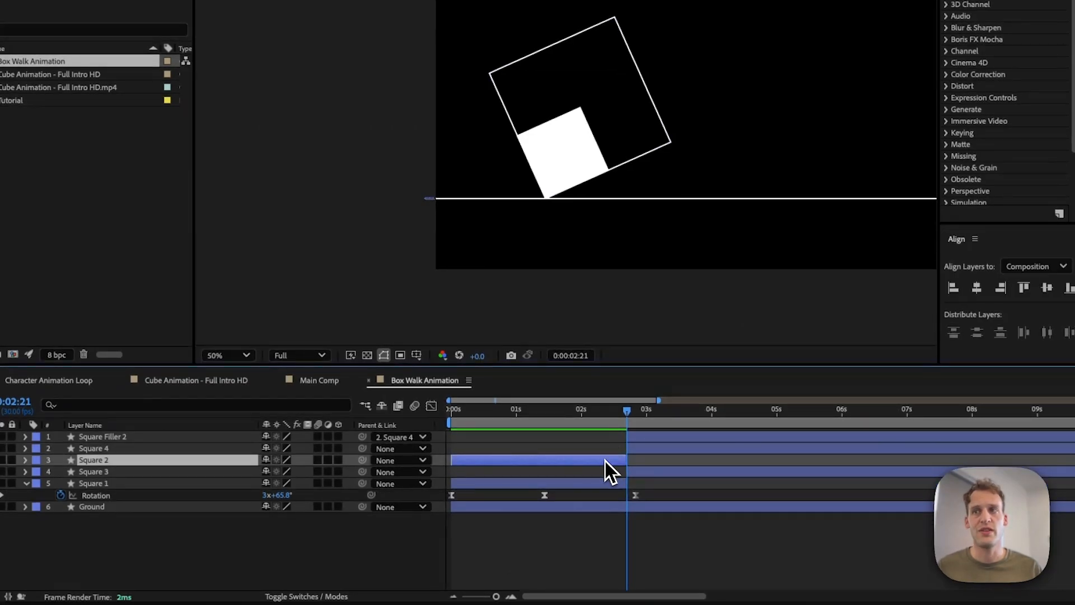
key("BackSpace")
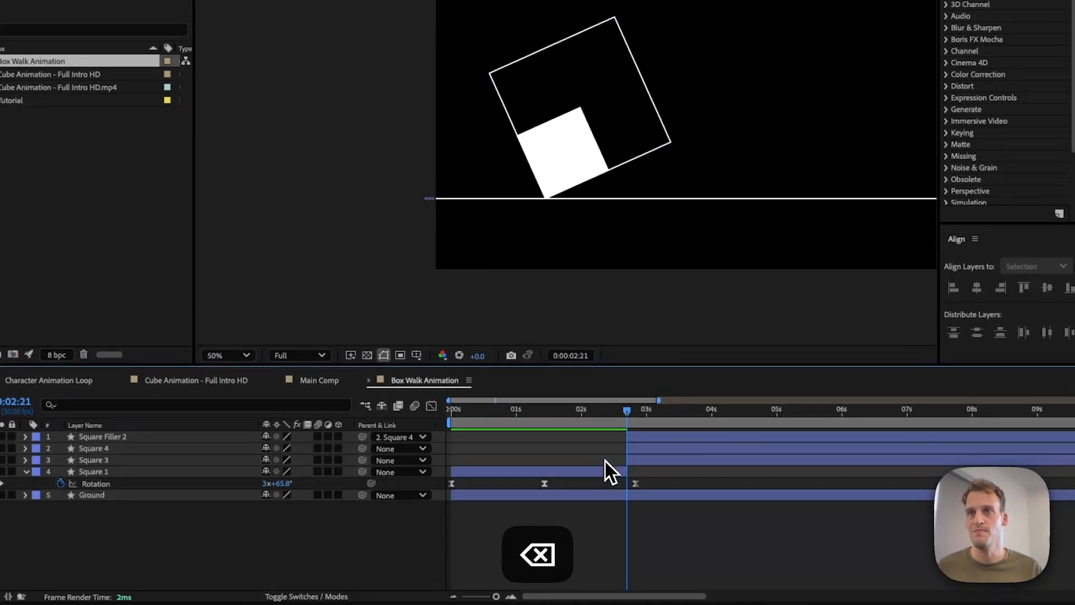
left_click(648, 460)
key("BackSpace")
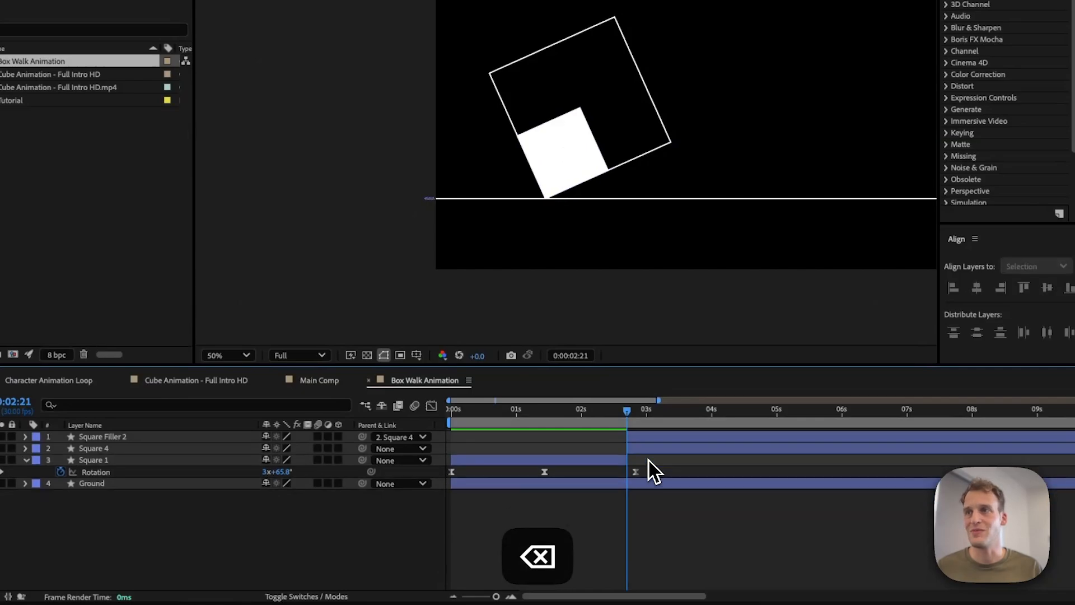
Step: Rename the Square 4 layer to Square 2 and the Square Filler 2 layer to Square Filler
left_click(158, 450)
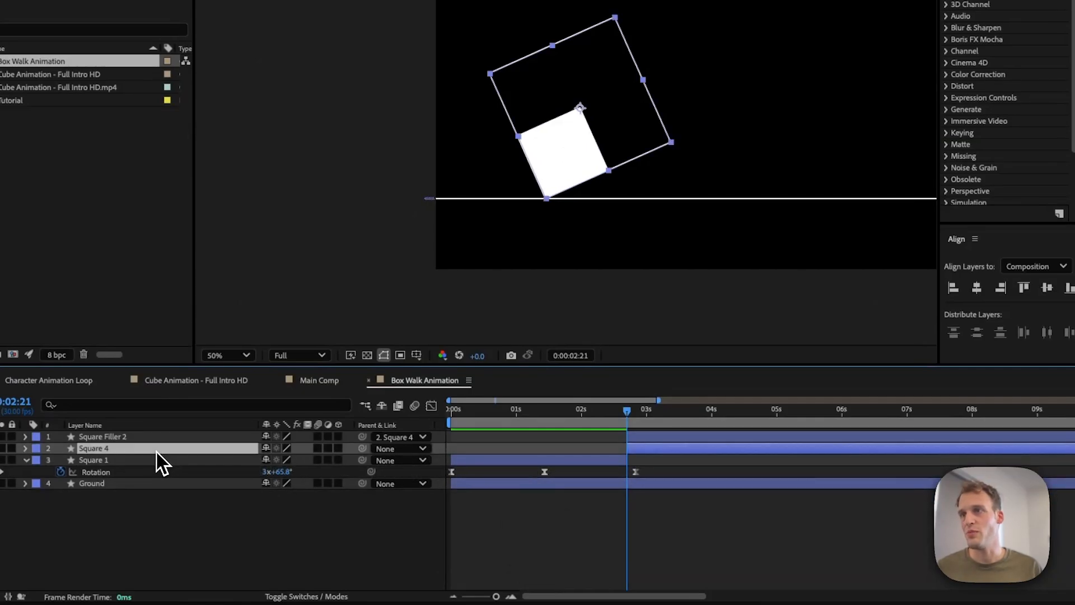
key("Return")
key("Right")
key("BackSpace")
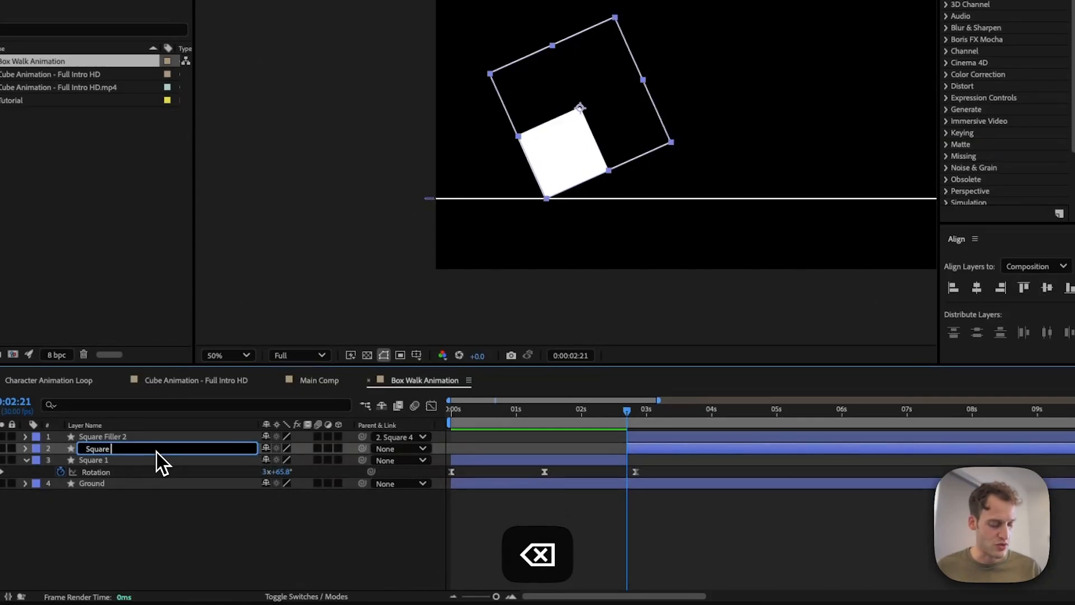
type("2")
key("Return")
left_click(135, 439)
key("Return")
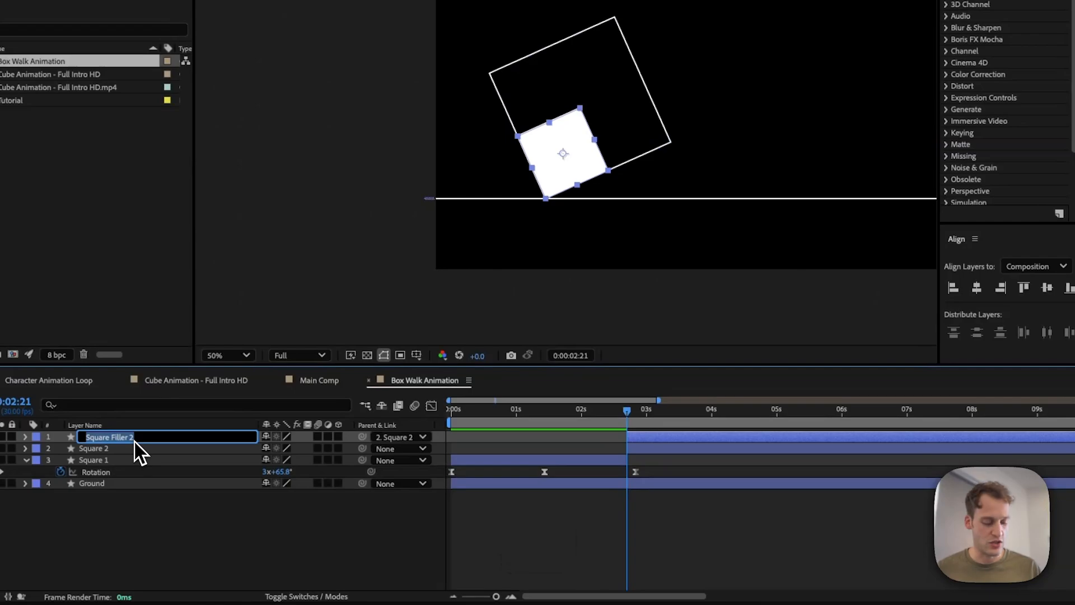
key("Right")
key("BackSpace")
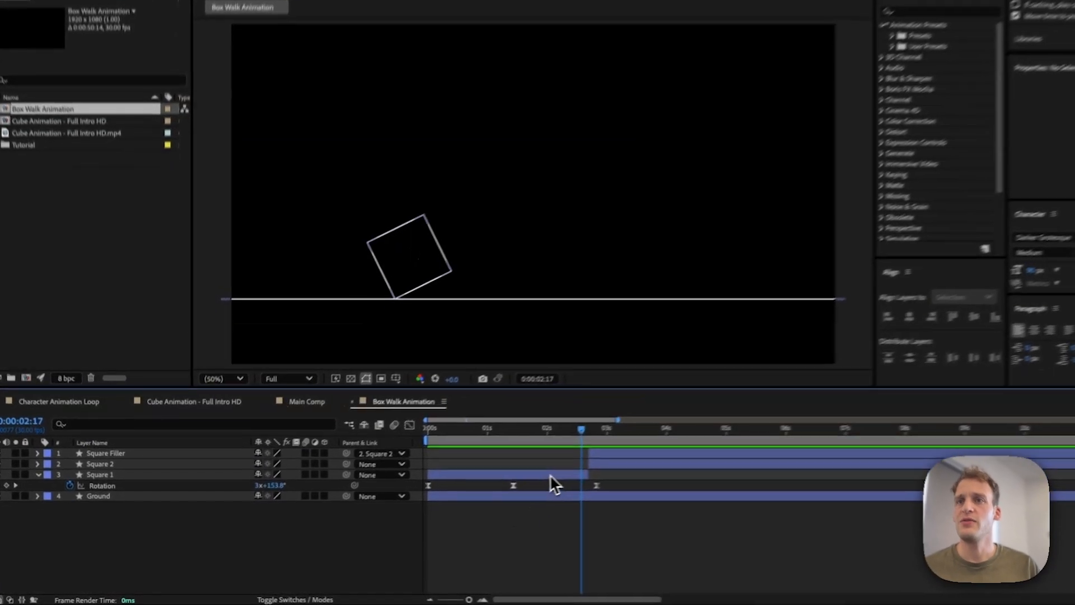
Step: Set the label colour of the Square Filler and Square 2 layers to Yellow
left_click(509, 483)
left_click(498, 443)
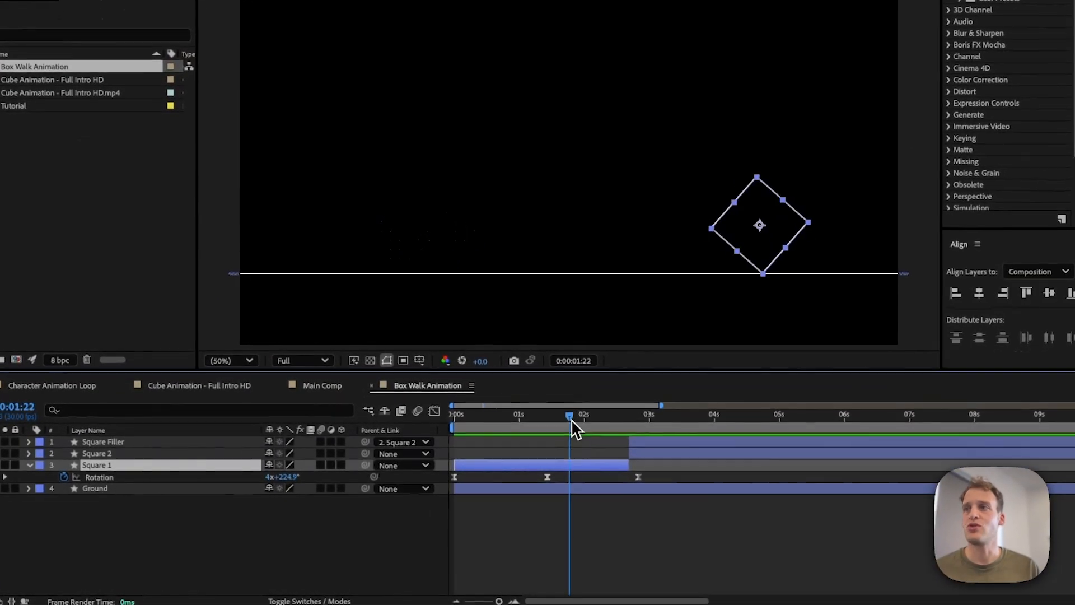
left_click_drag(572, 420, 644, 422)
left_click(649, 456)
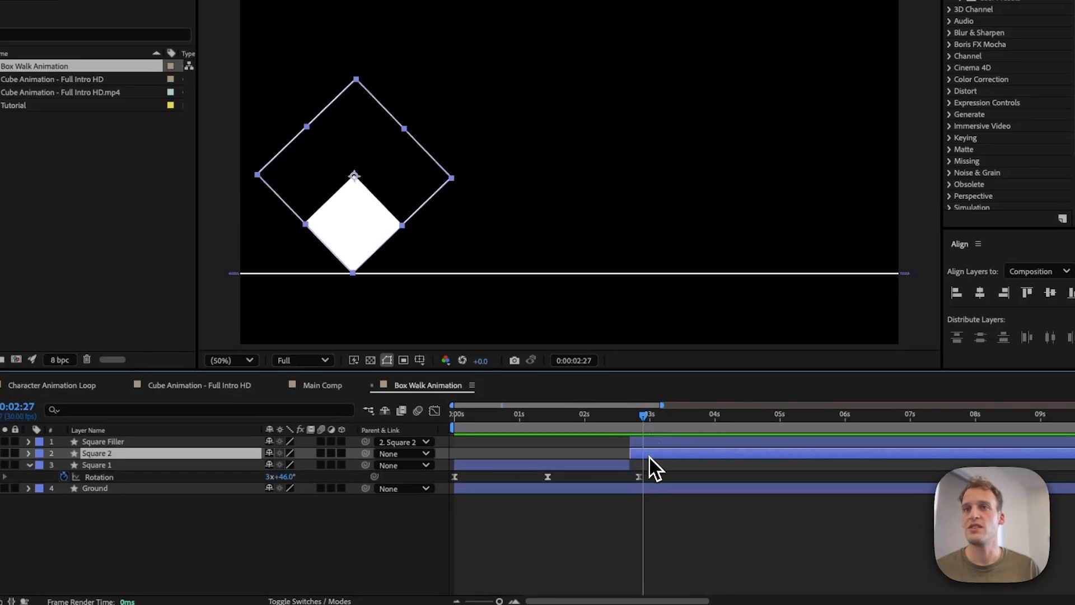
left_click(641, 443)
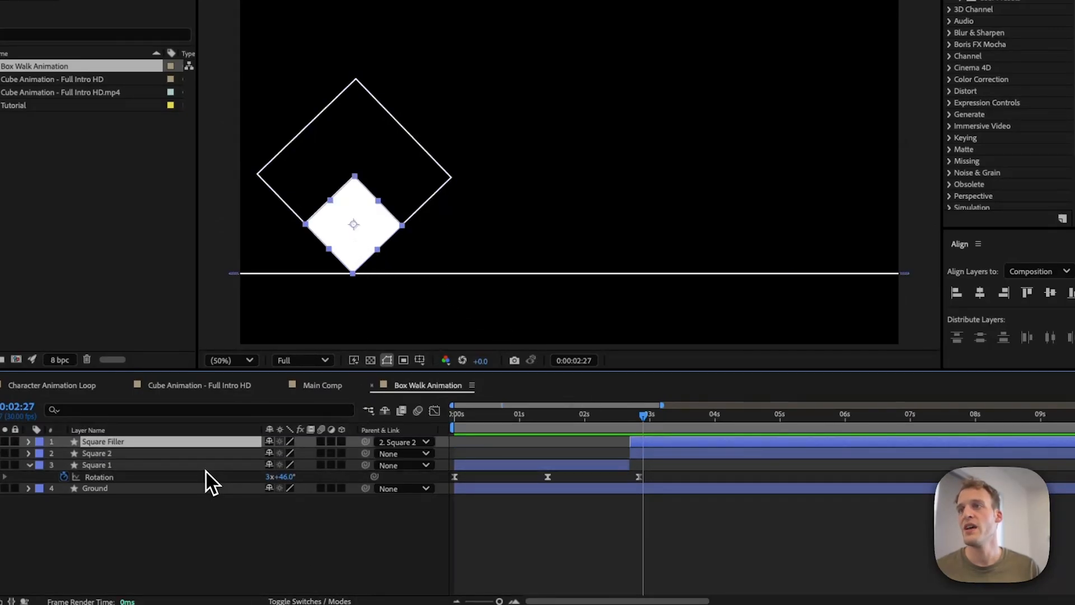
left_click(98, 453, "shift")
left_click(39, 453)
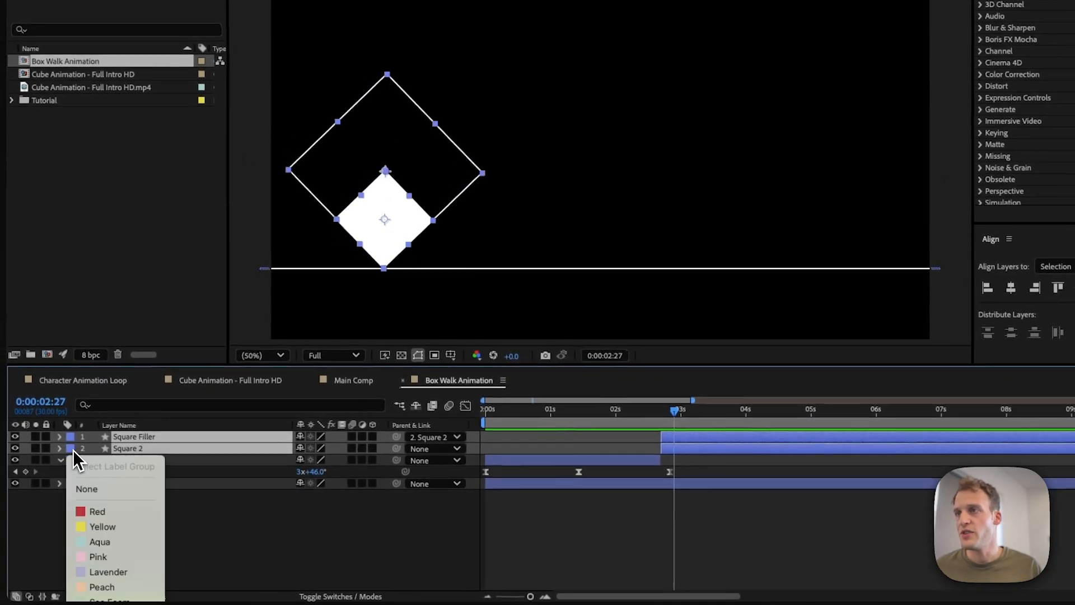
left_click(101, 525)
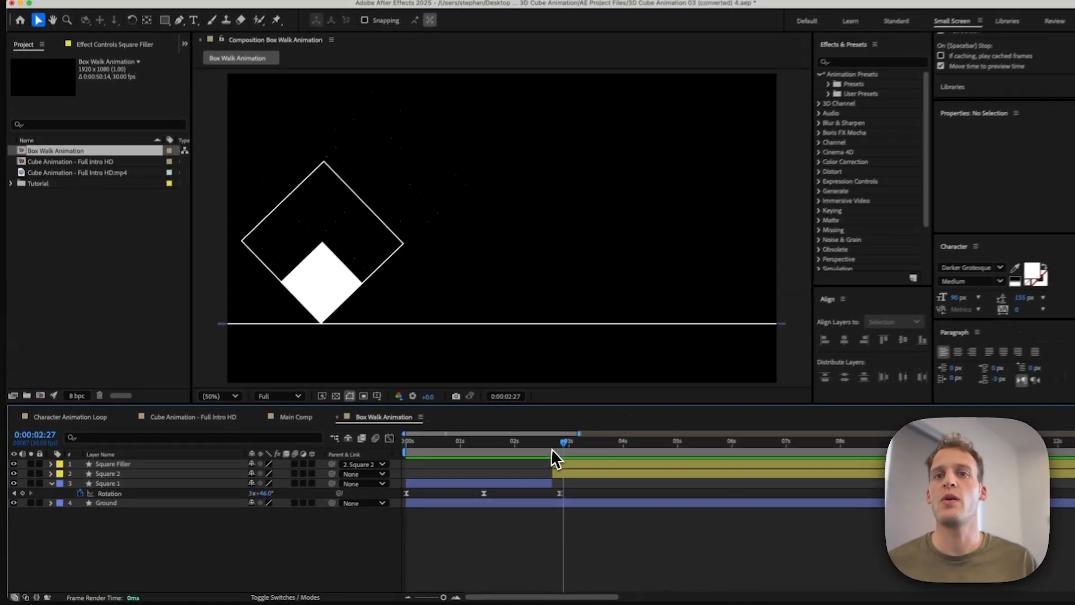
Step: At 0:00:04:06, keyframe Square 2's rotation at 3x+315.0° and preview the animation
left_click_drag(678, 412, 647, 421)
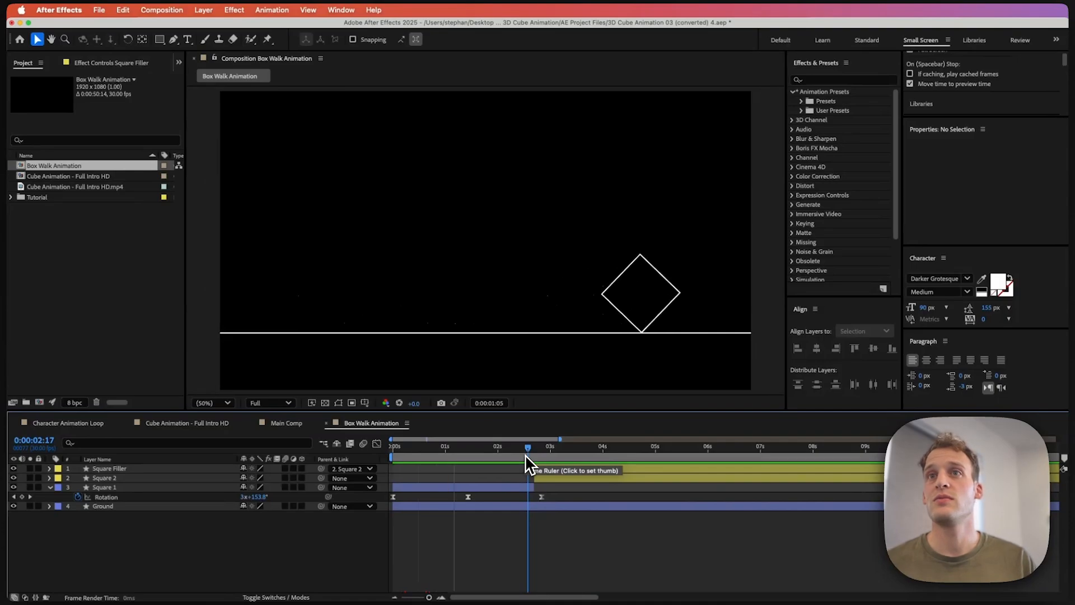
left_click_drag(525, 455, 548, 455)
left_click(548, 479)
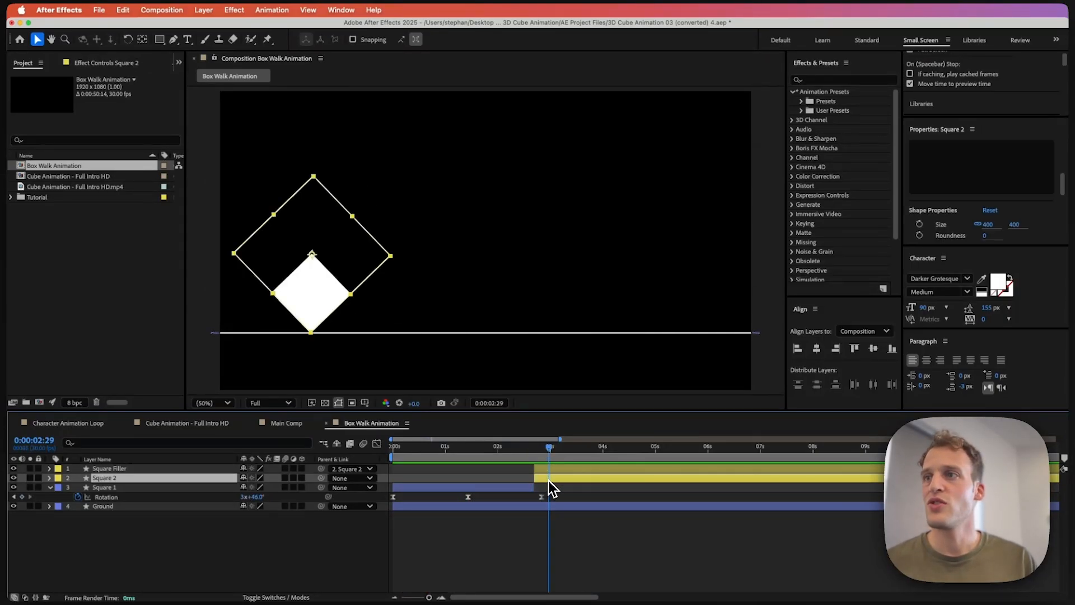
key("u")
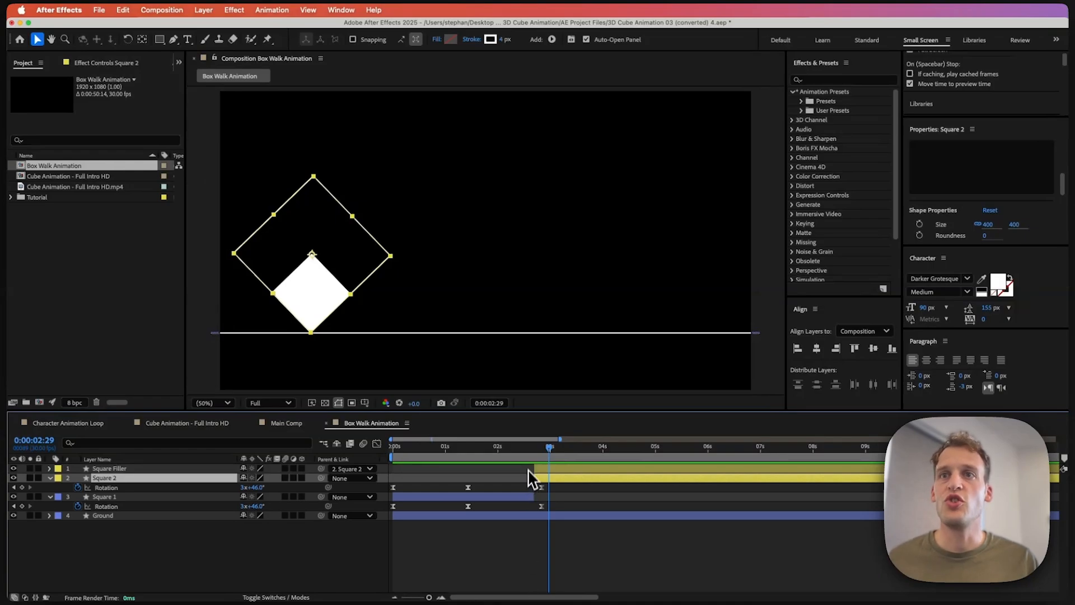
left_click_drag(549, 451, 614, 448)
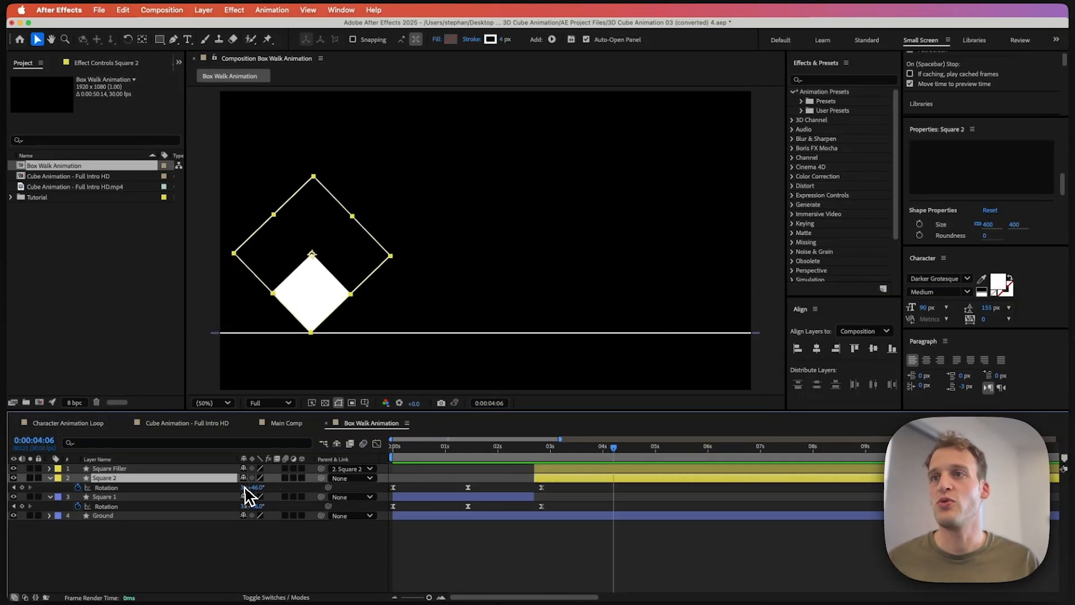
left_click_drag(251, 488, 400, 484)
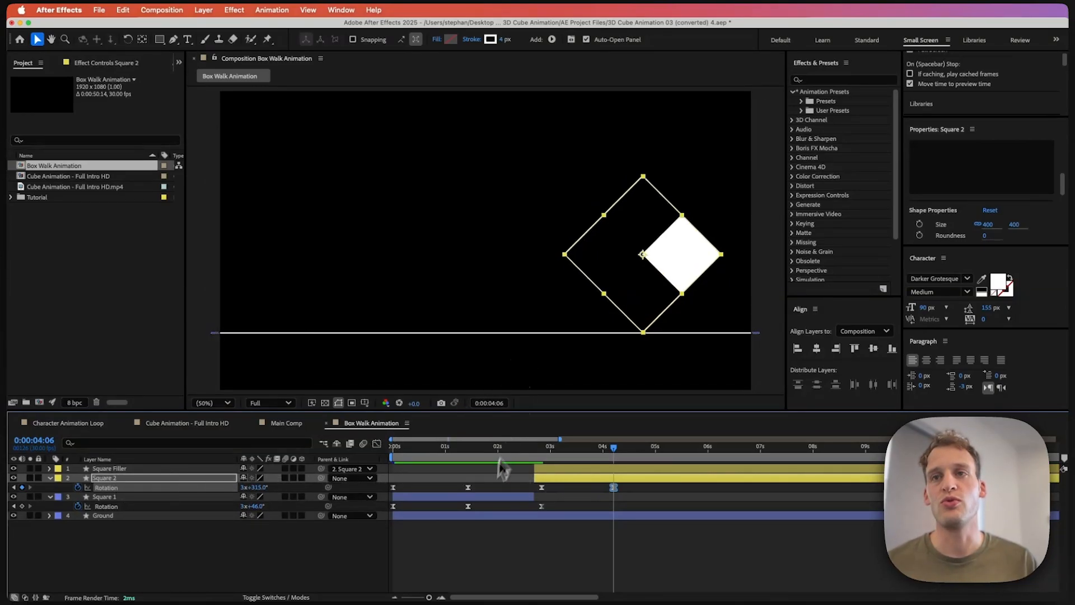
key("space")
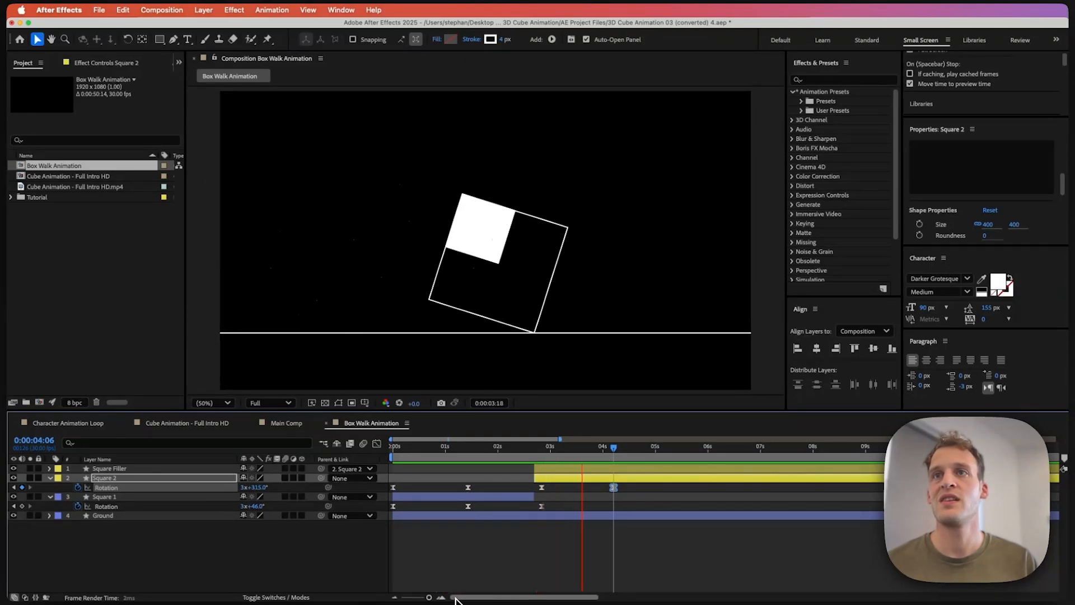
Step: Scrub Square 2's rotation to 4x+144.0° at 0:00:04:06 and preview the animation
key("space")
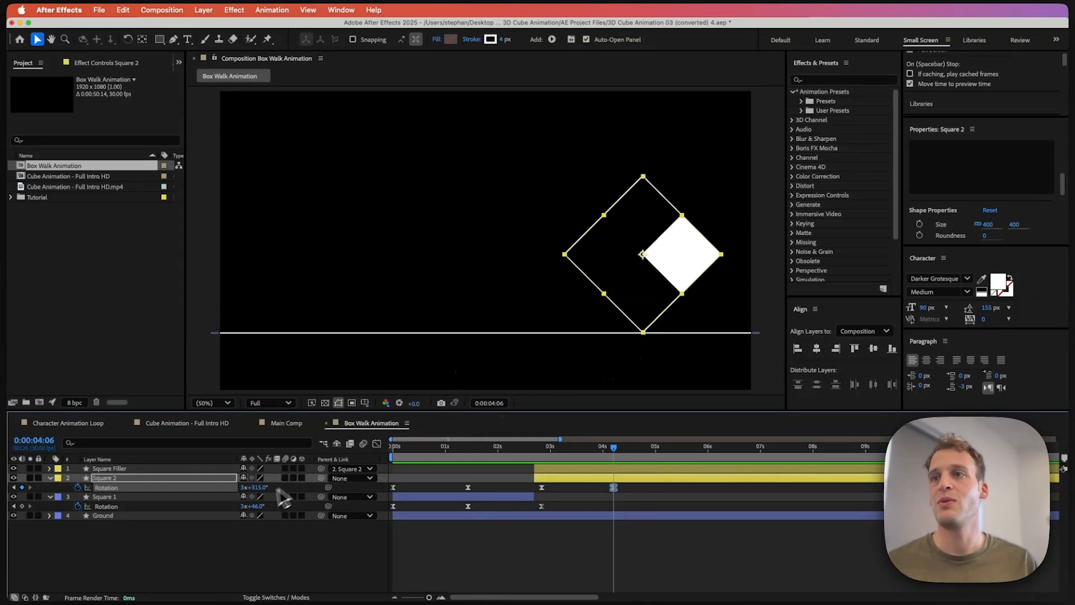
left_click_drag(255, 487, 348, 488)
key("space")
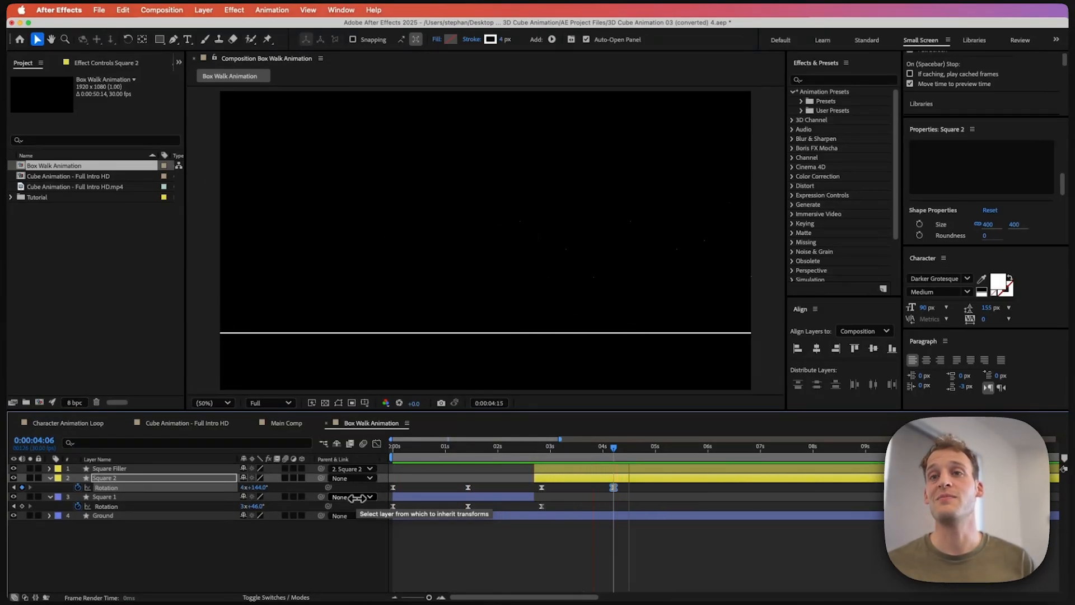
key("space")
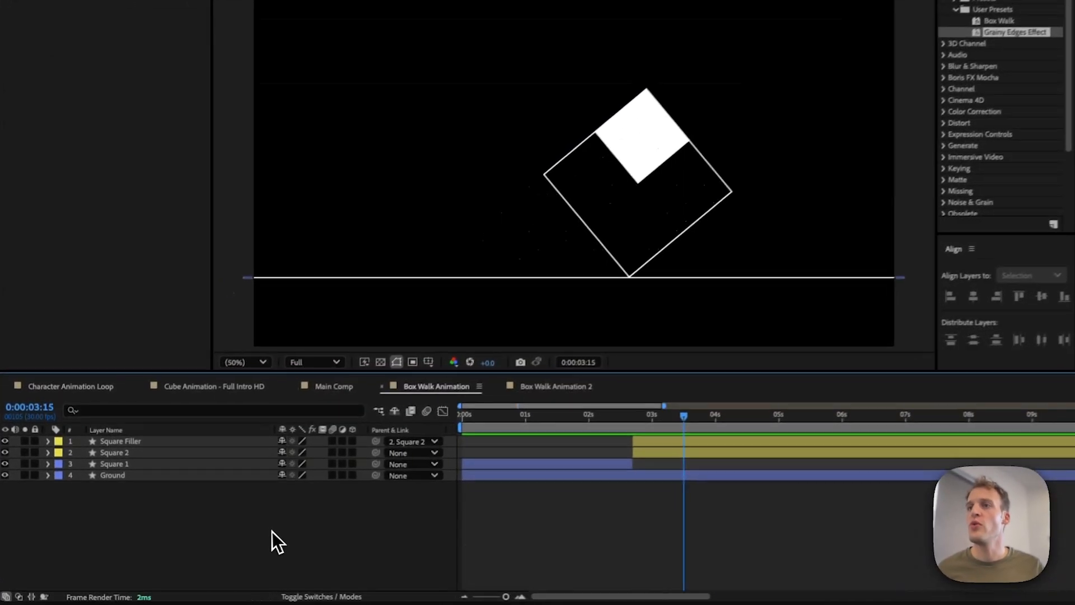
Step: Create a new adjustment layer in the Box Walk Animation composition
right_click(276, 529)
mouse_move(292, 540)
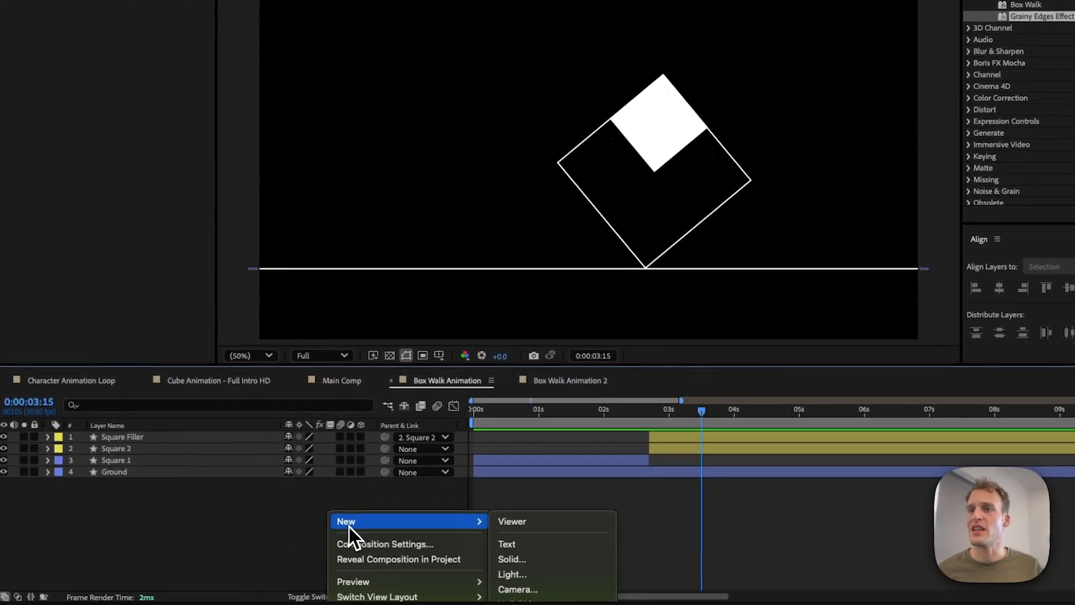
left_click(512, 603)
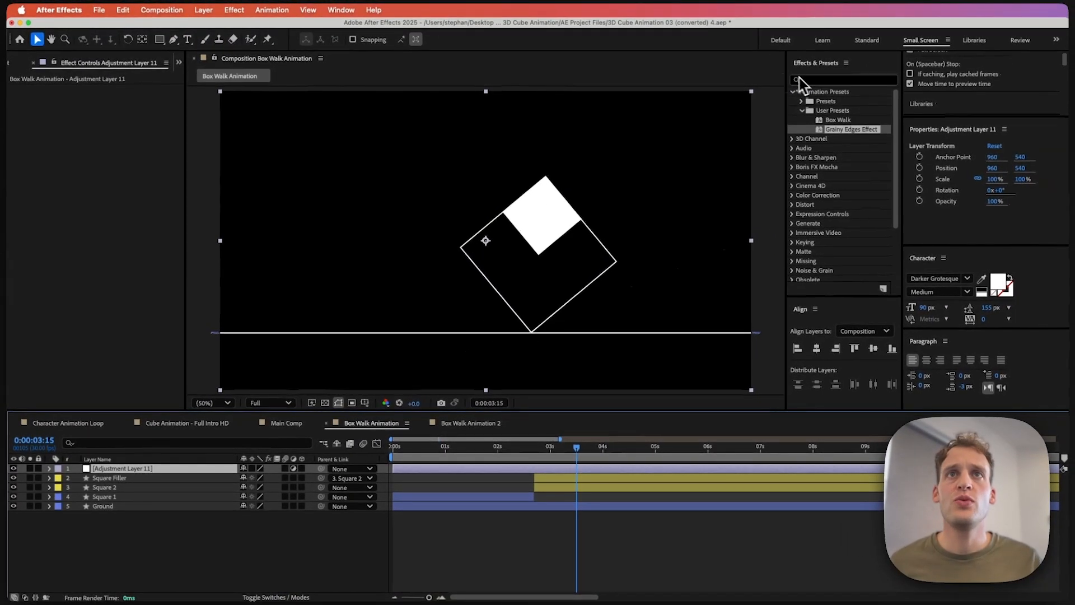
Step: Search the effects for "turb" and apply Turbulent Displace to the adjustment layer
left_click(815, 80)
type("turb")
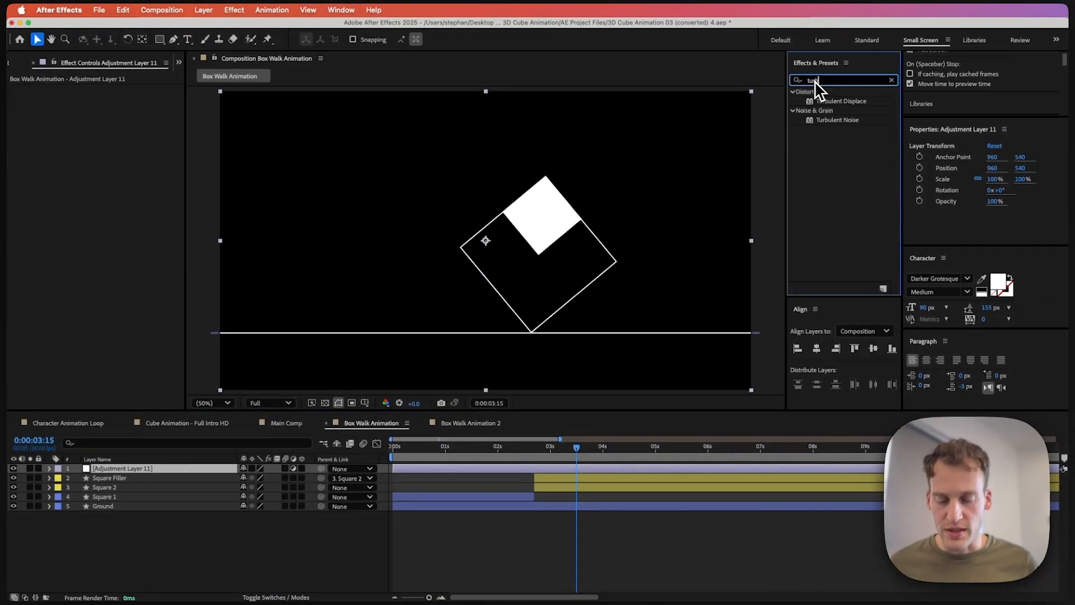
double_click(852, 101)
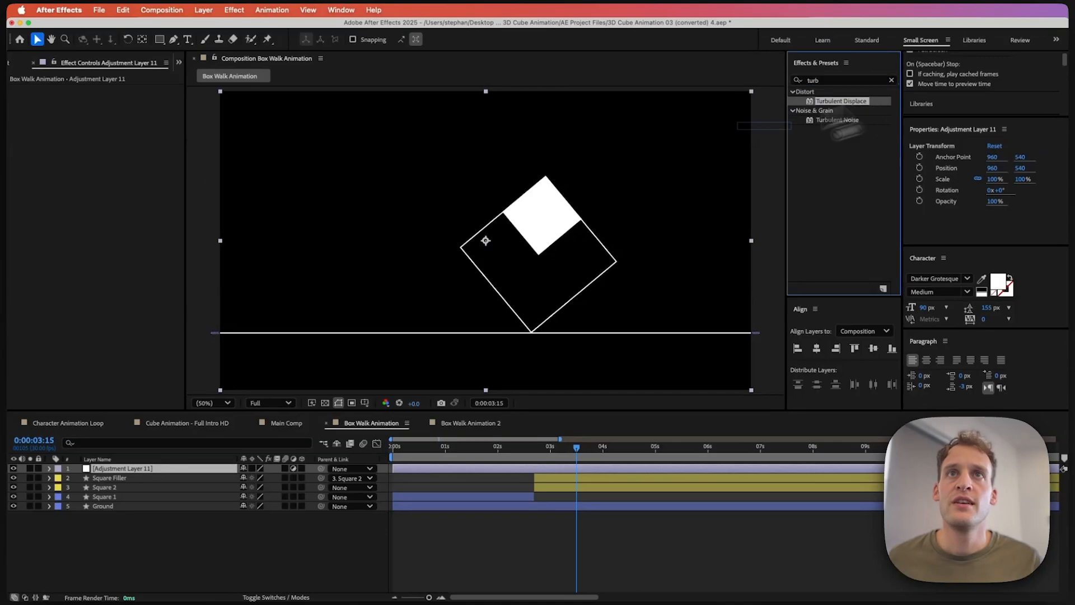
left_click_drag(529, 258, 115, 111)
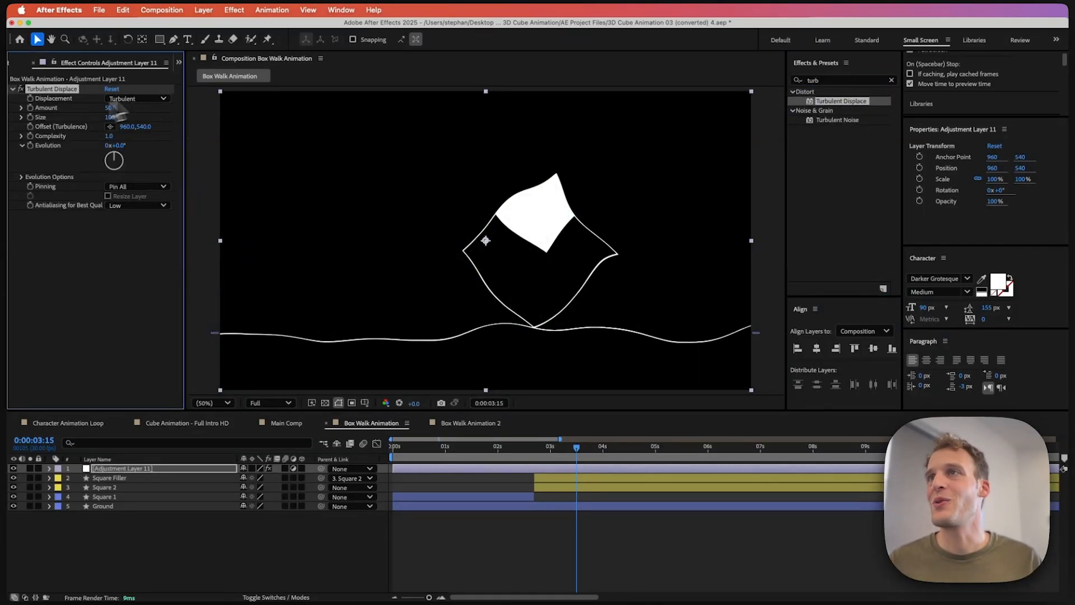
Step: Add the expression wiggle(20,30); to the Turbulent Displace Amount
left_click(30, 108, "alt")
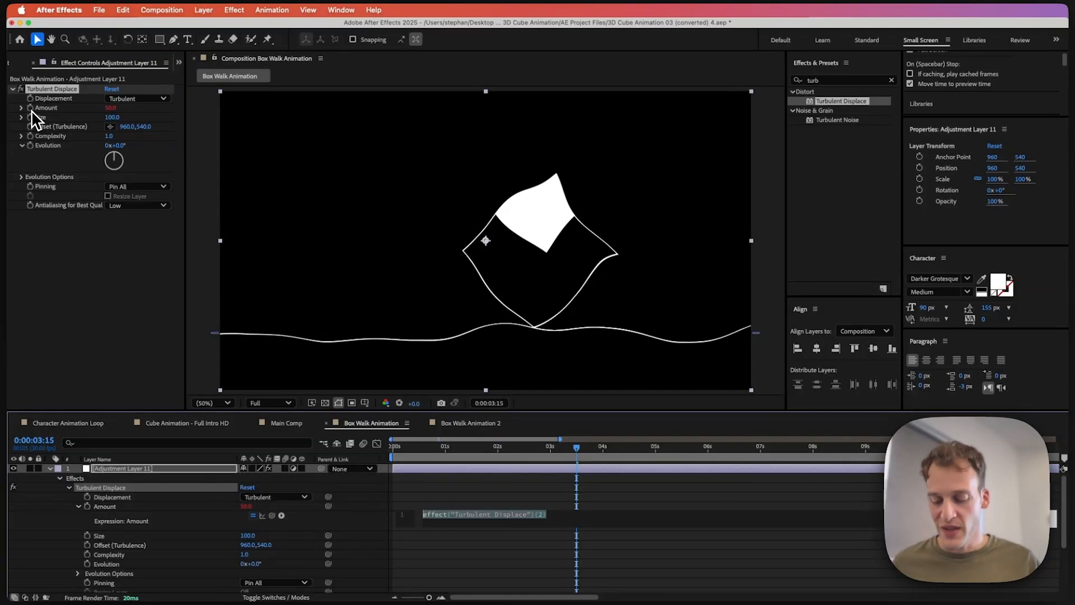
key("BackSpace")
type("wi")
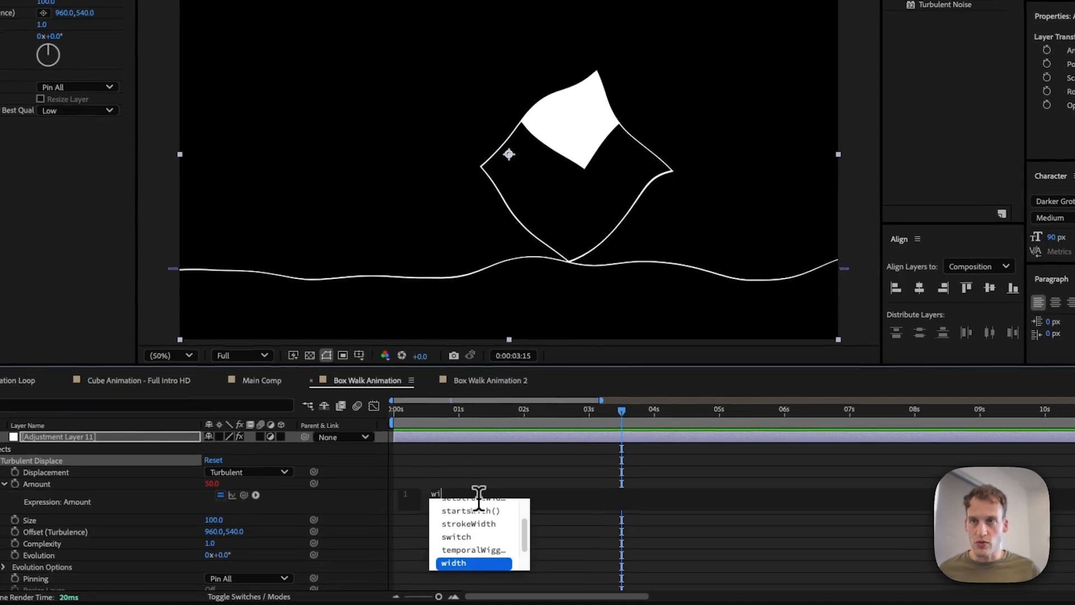
type("ggle()")
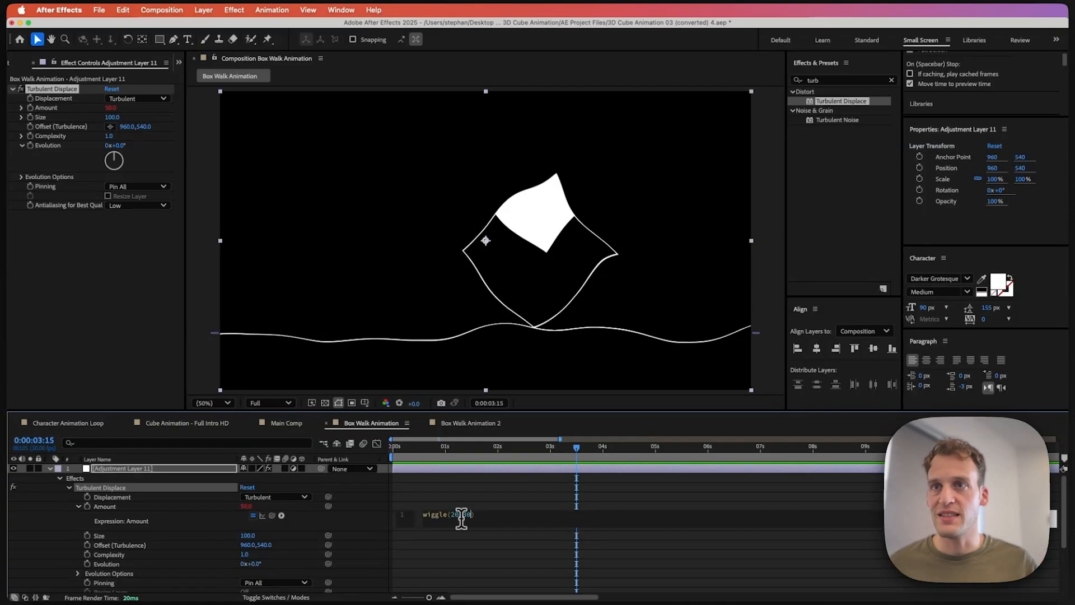
type("20,30")
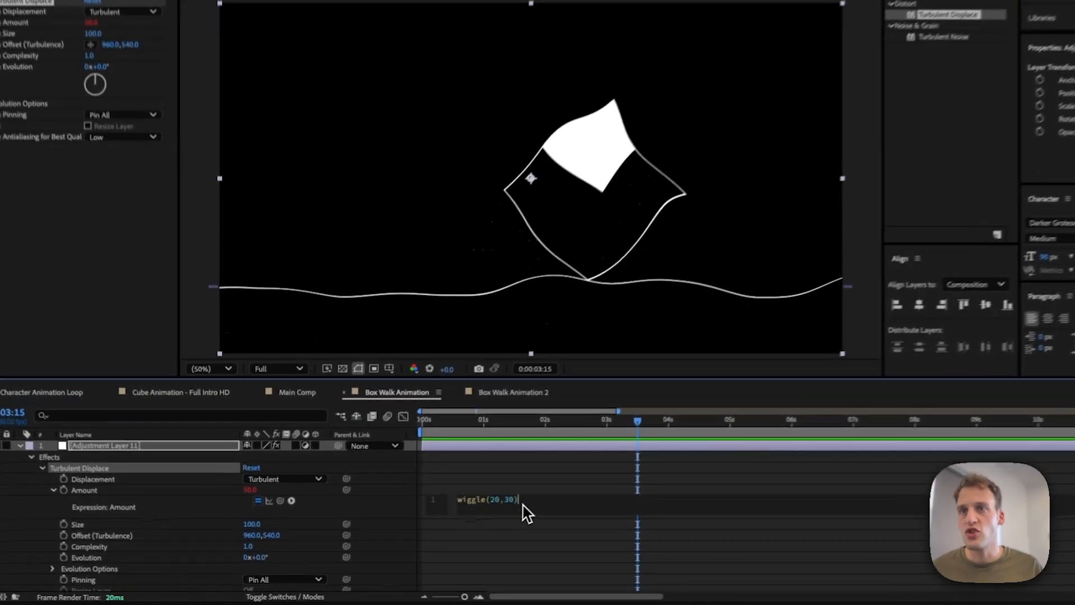
left_click(483, 516)
type(";")
left_click(479, 544)
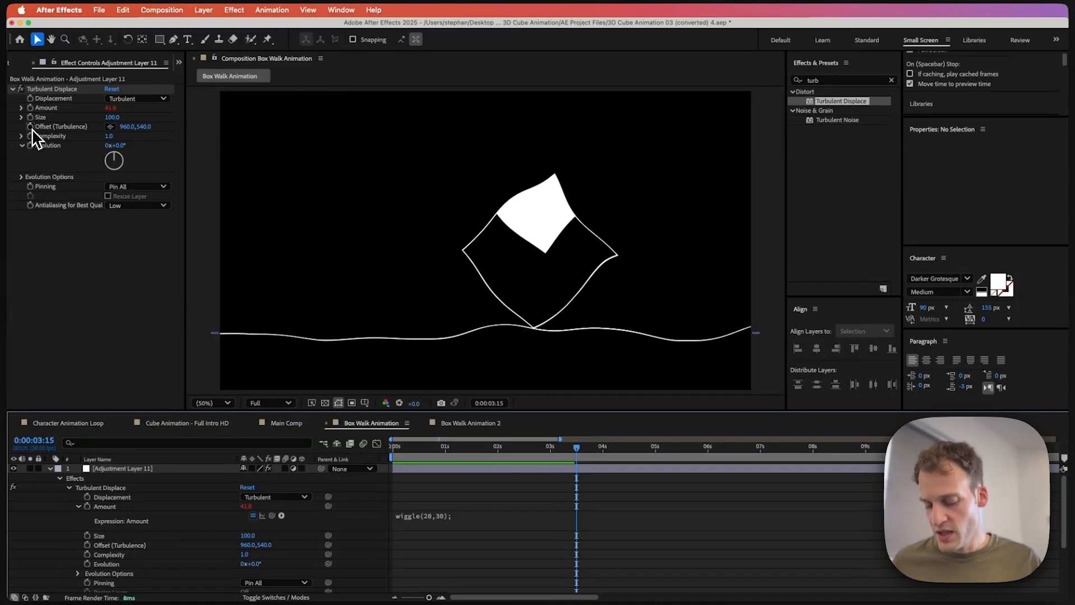
Step: Add the expression wiggle(20,300); to the Turbulent Displace Offset (Turbulence)
left_click(30, 127, "alt")
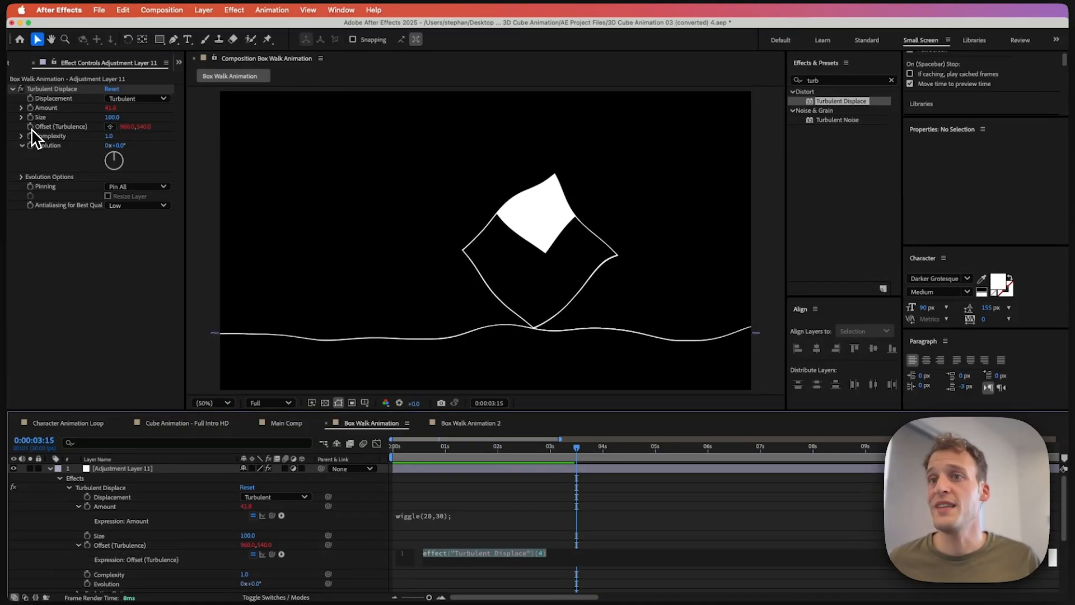
type("wigg")
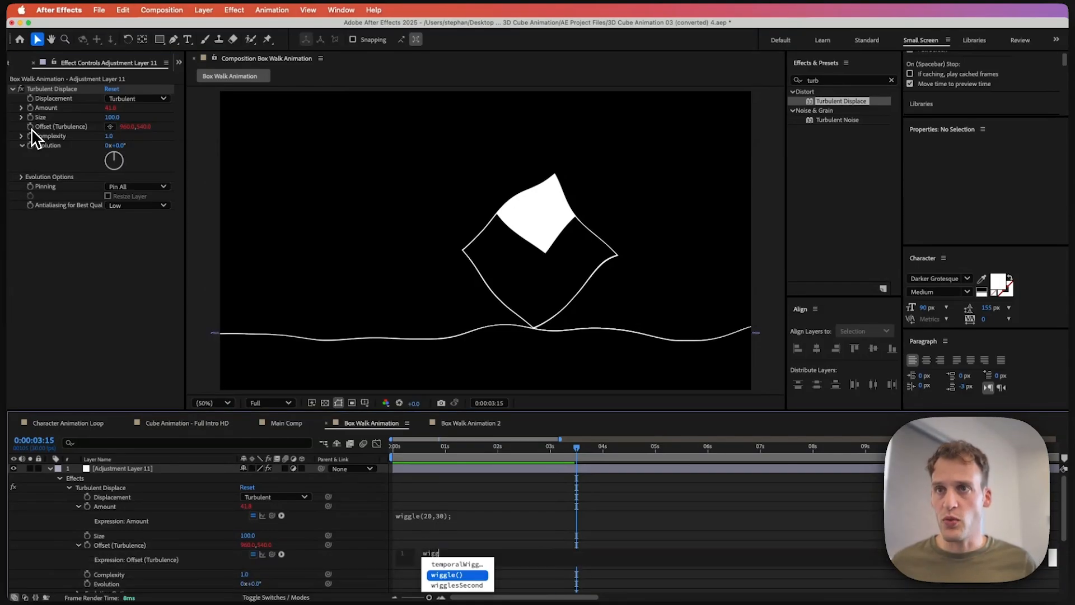
type("le")
key("Return")
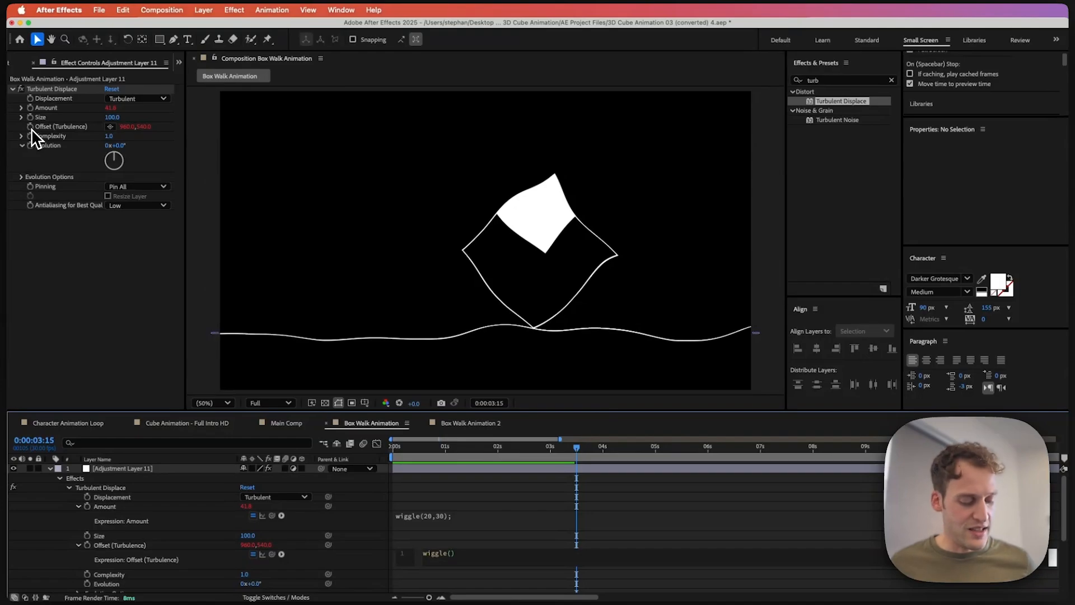
type("200")
key("BackSpace")
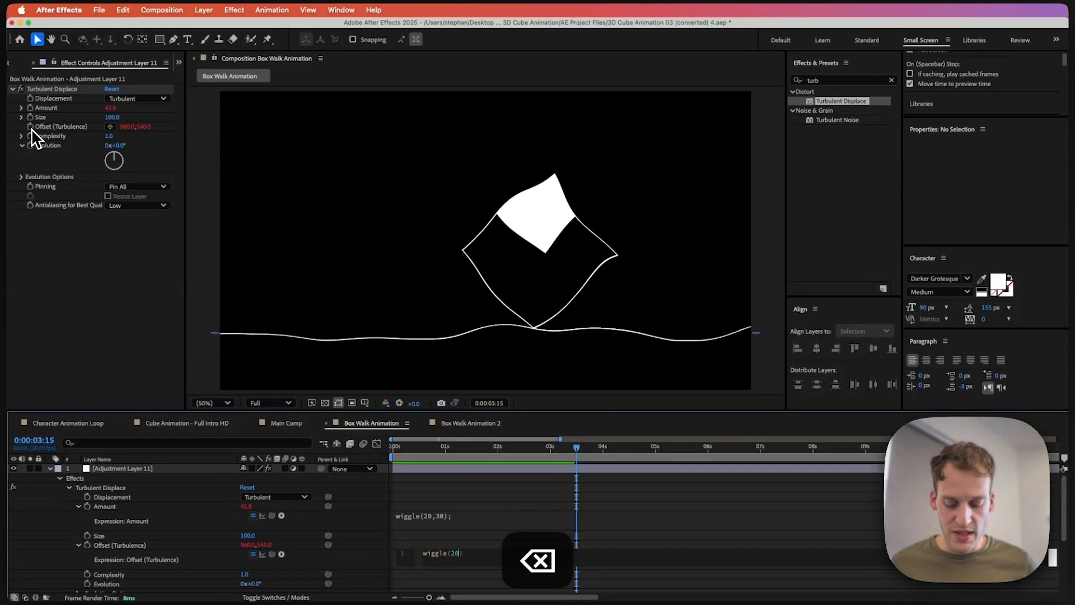
type(",300")
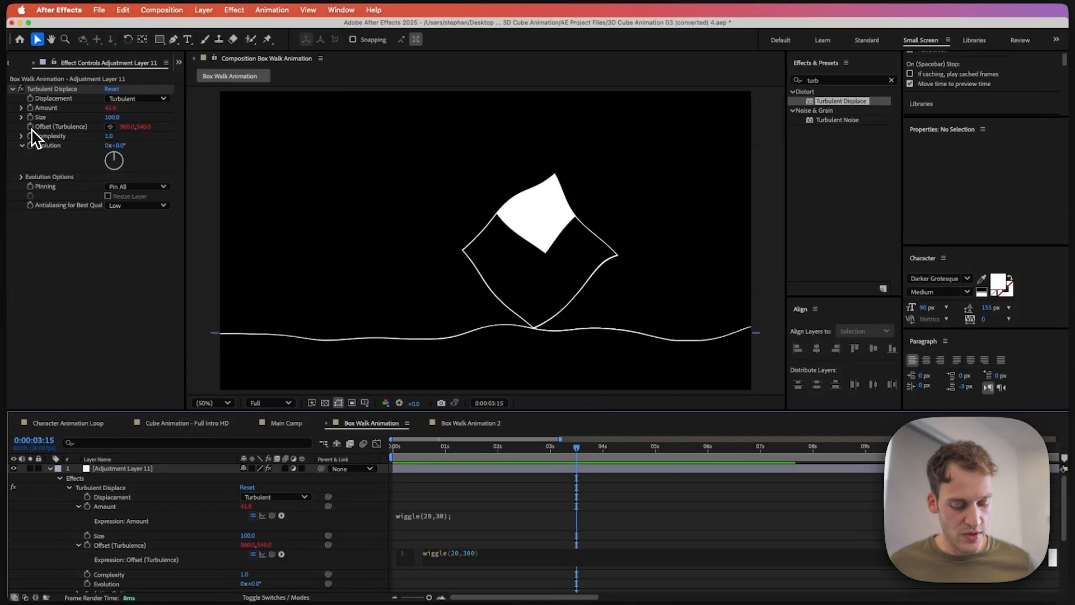
key("Right")
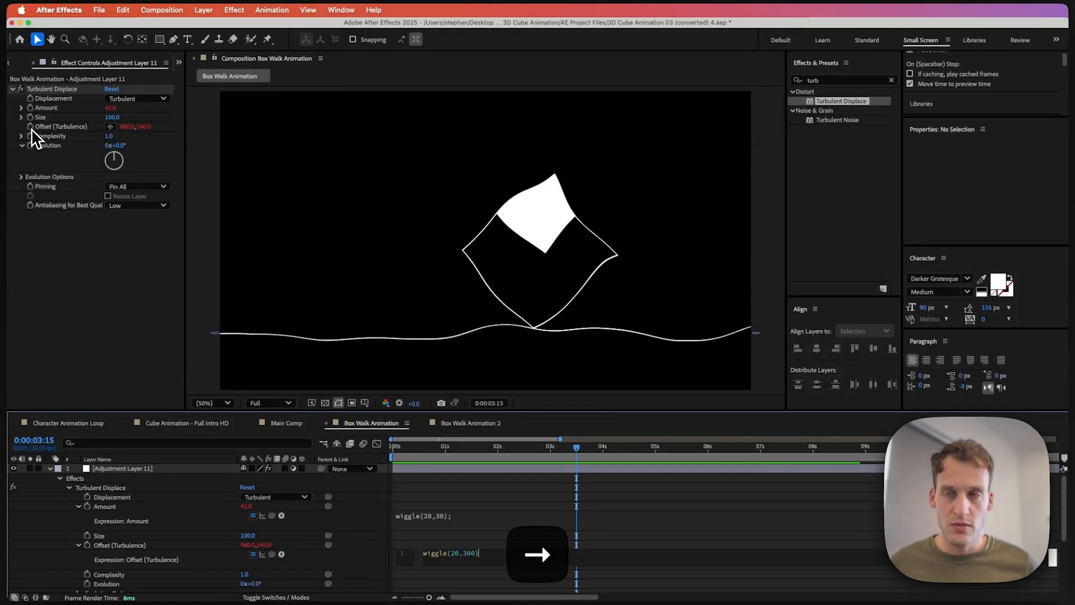
left_click(372, 529)
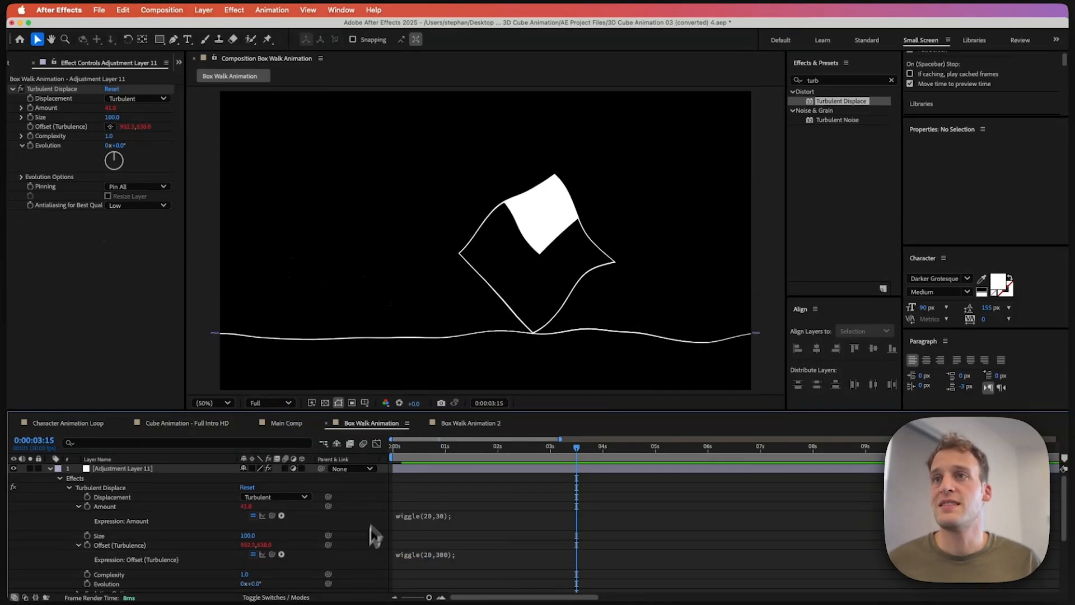
Step: Set Turbulent Displace Size and Complexity to 2 and preview the wobbly result
key("space")
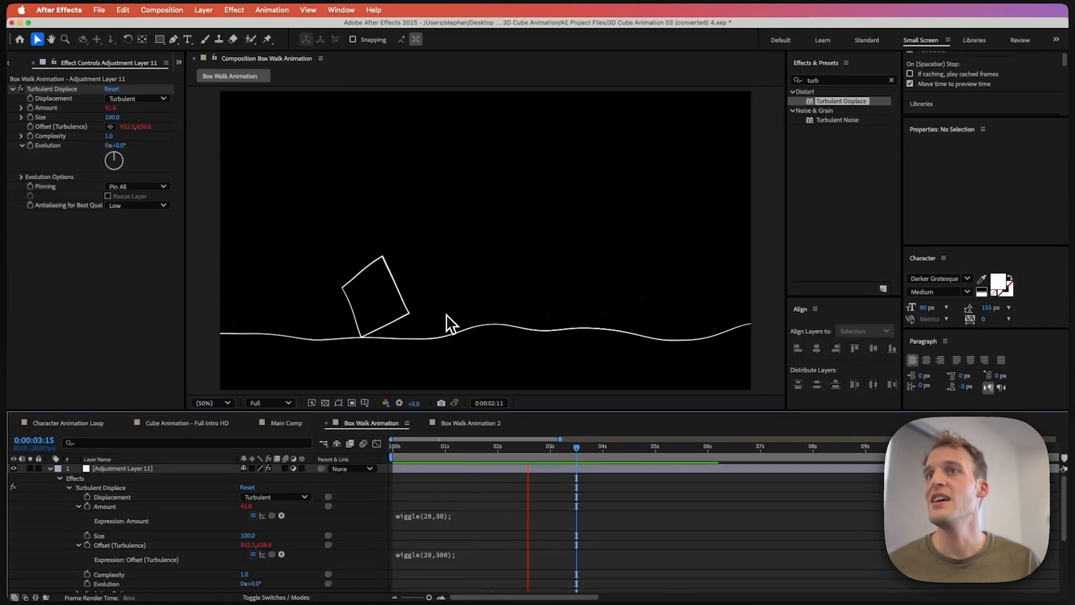
key("space")
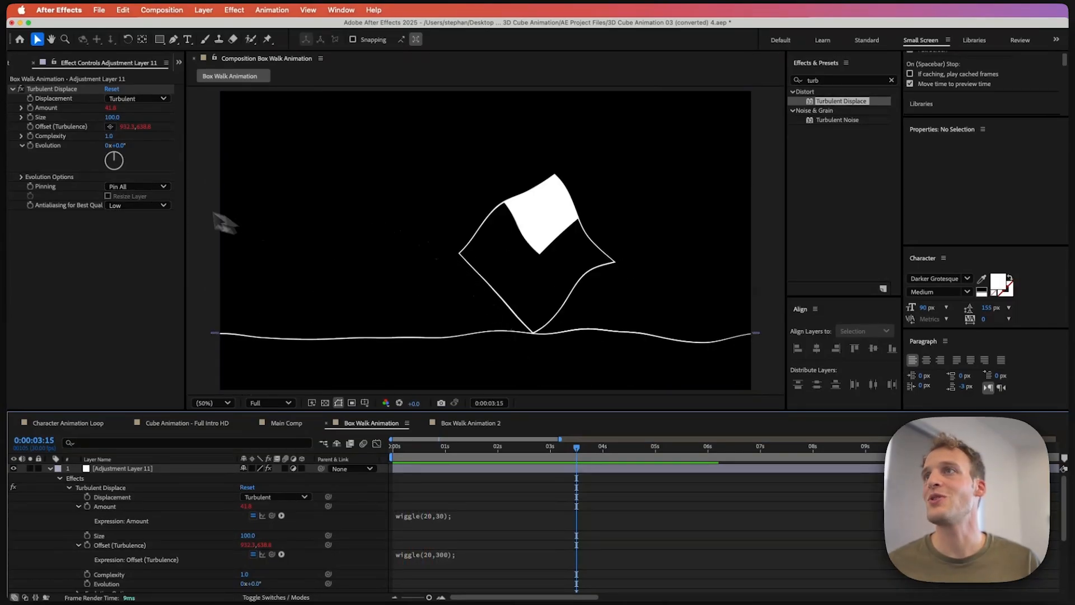
key("Return")
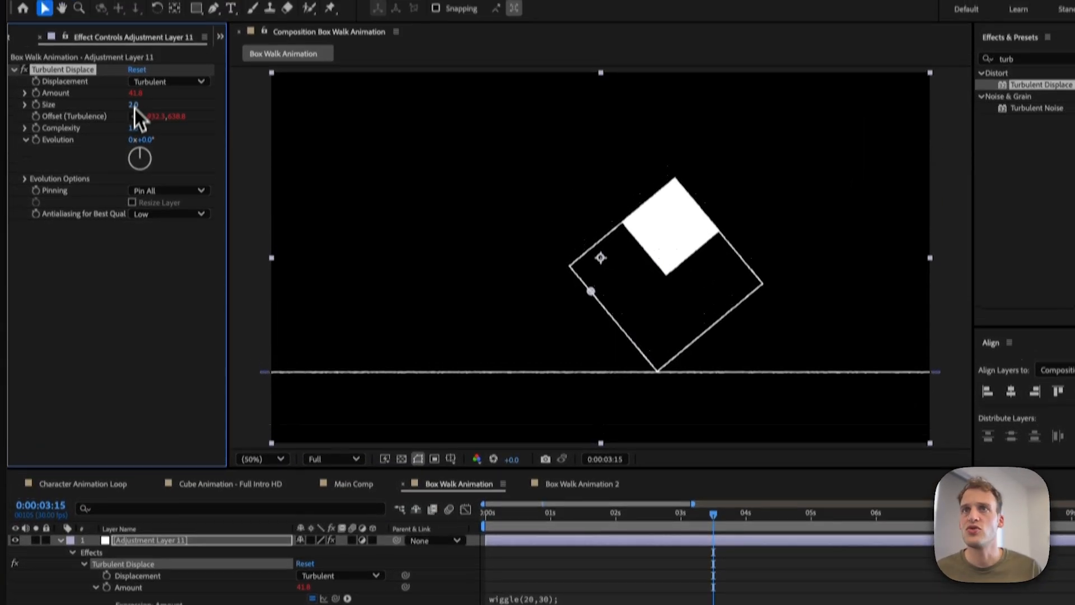
left_click(133, 128)
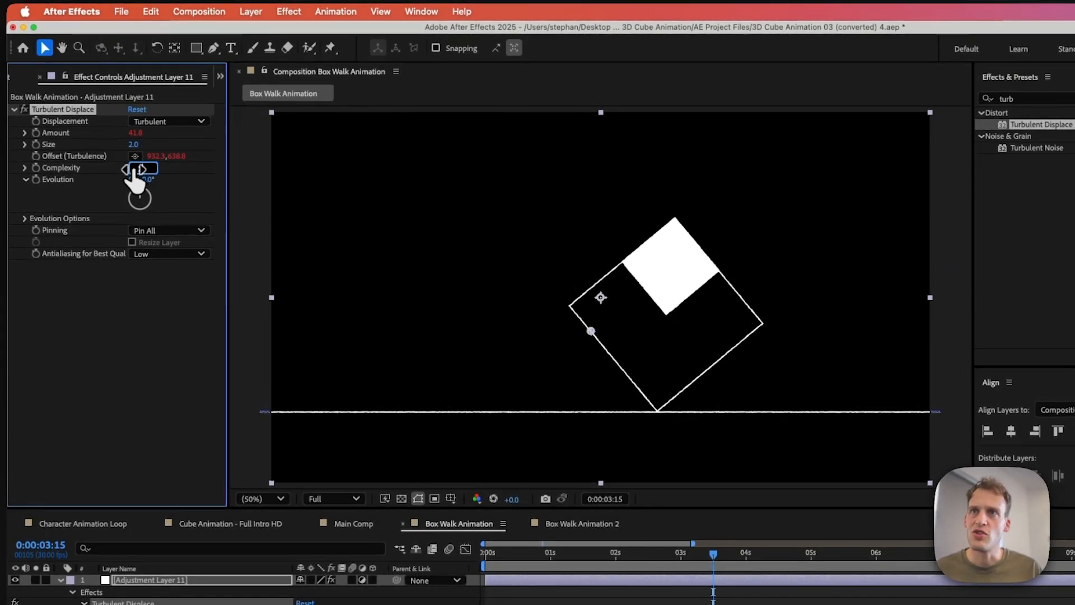
type("2")
key("Return")
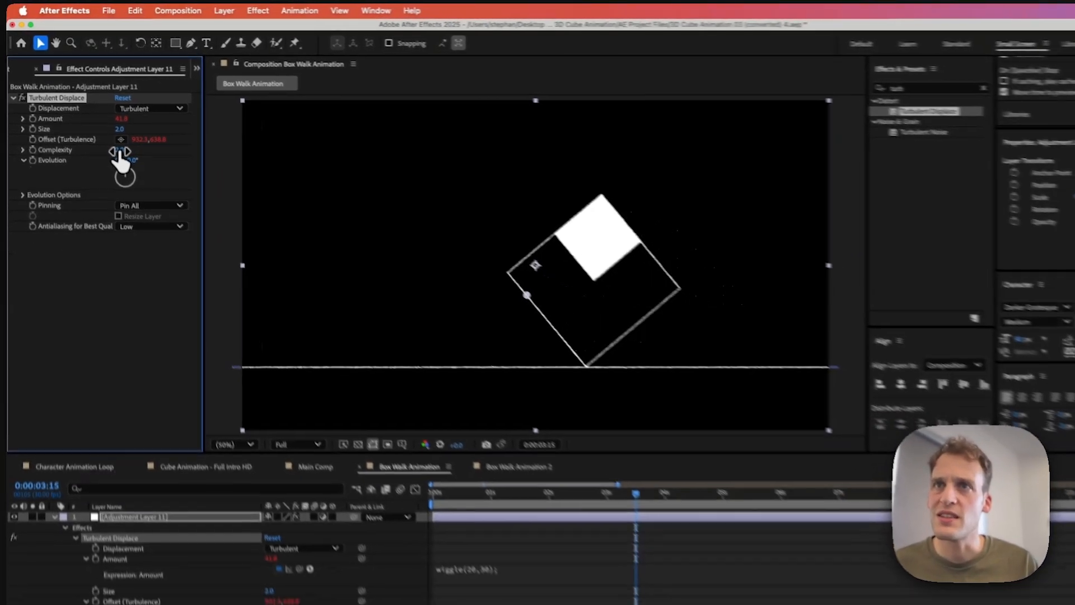
key("space")
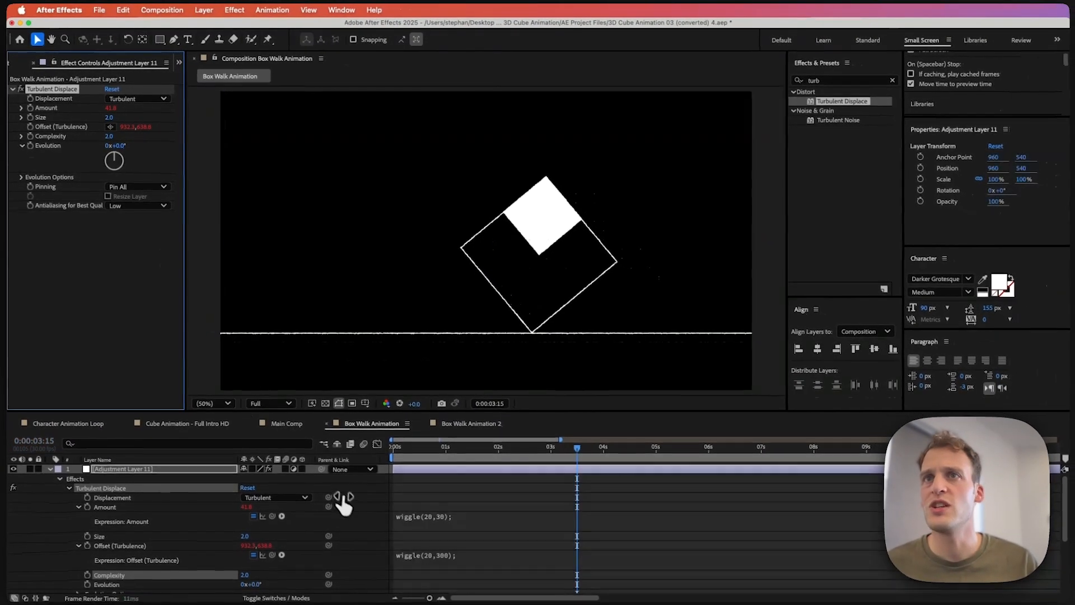
Step: Switch to the Box Walk Animation 2 composition and apply the Box Walk preset to the Square layer
left_click(452, 423)
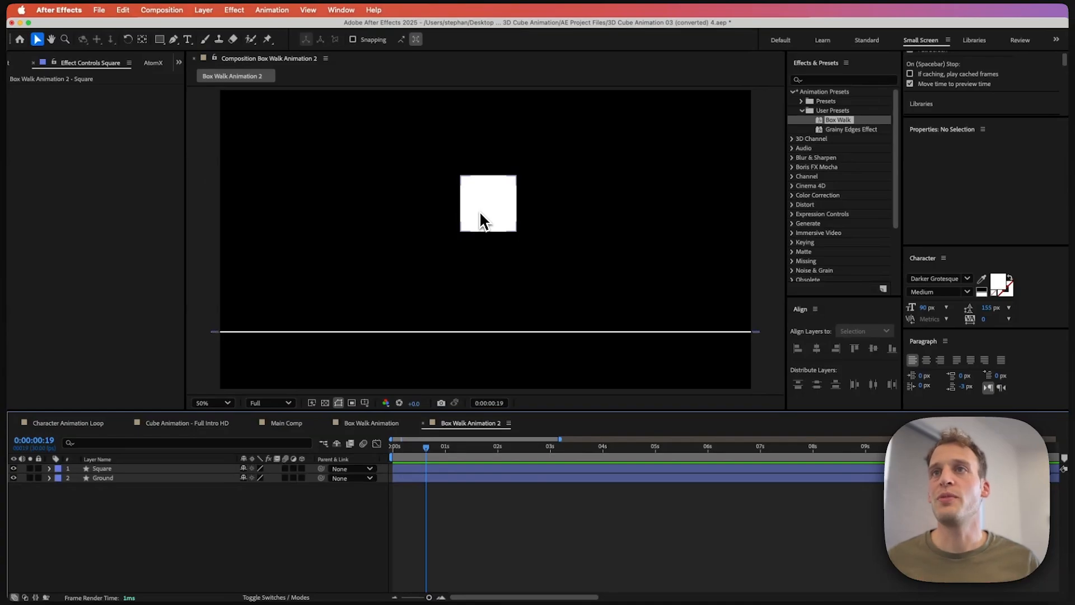
left_click(480, 210)
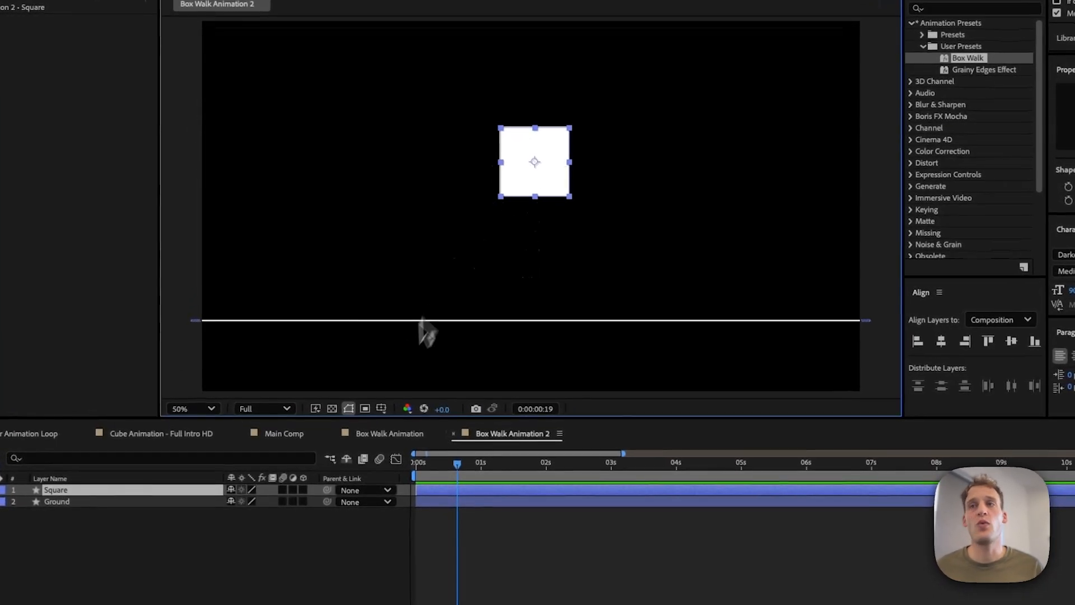
left_click_drag(457, 487, 502, 473)
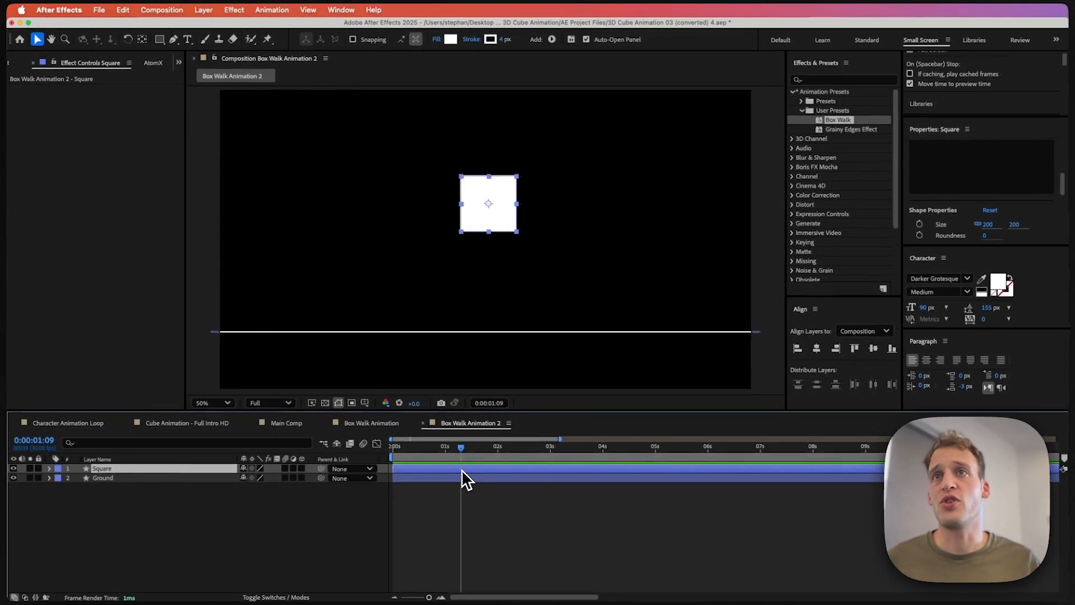
double_click(836, 124)
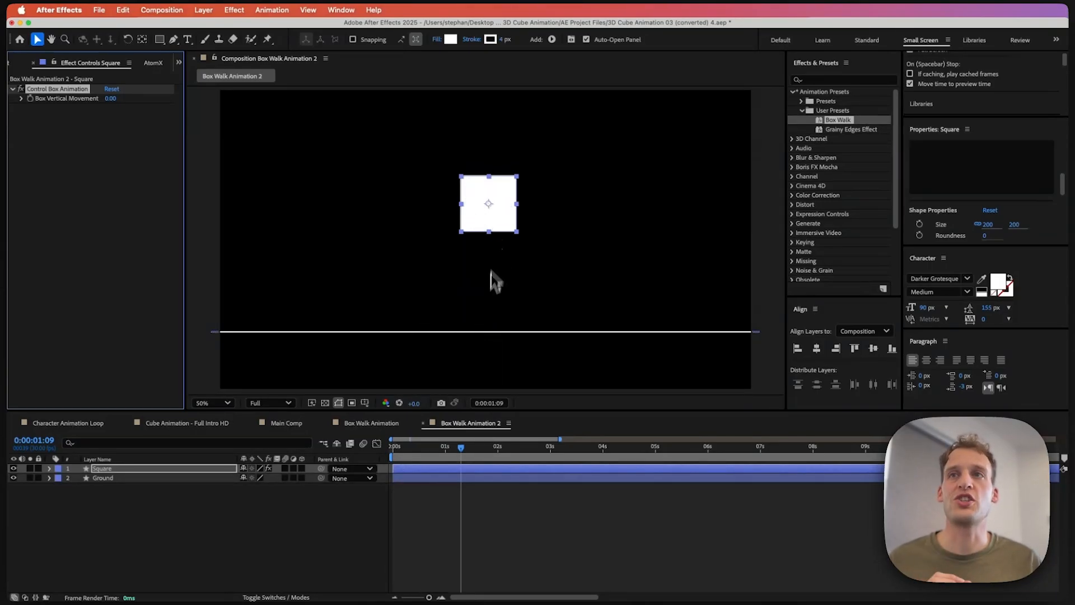
Step: Reveal the Square's animated properties, set Box Vertical Movement to 63.20 and rotation to 2x+90.0°
key("u")
key("k")
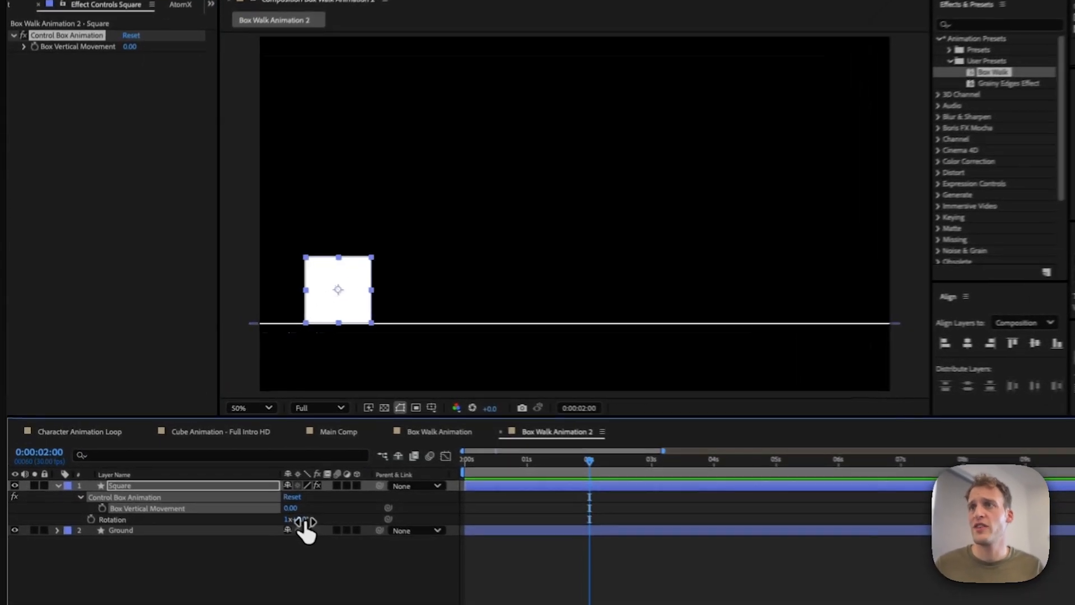
left_click_drag(305, 521, 396, 531)
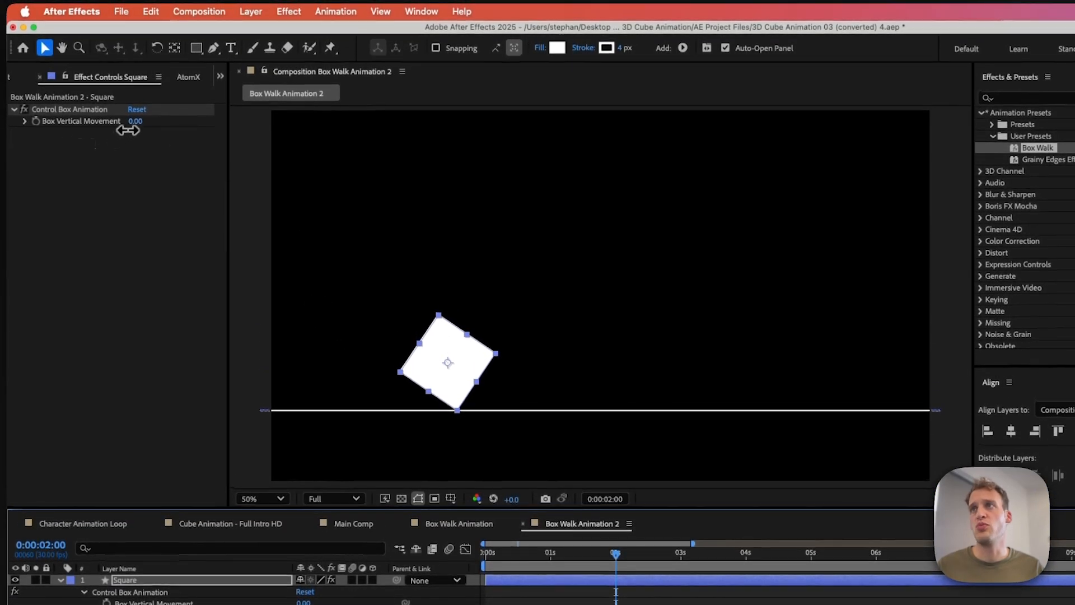
left_click(61, 116)
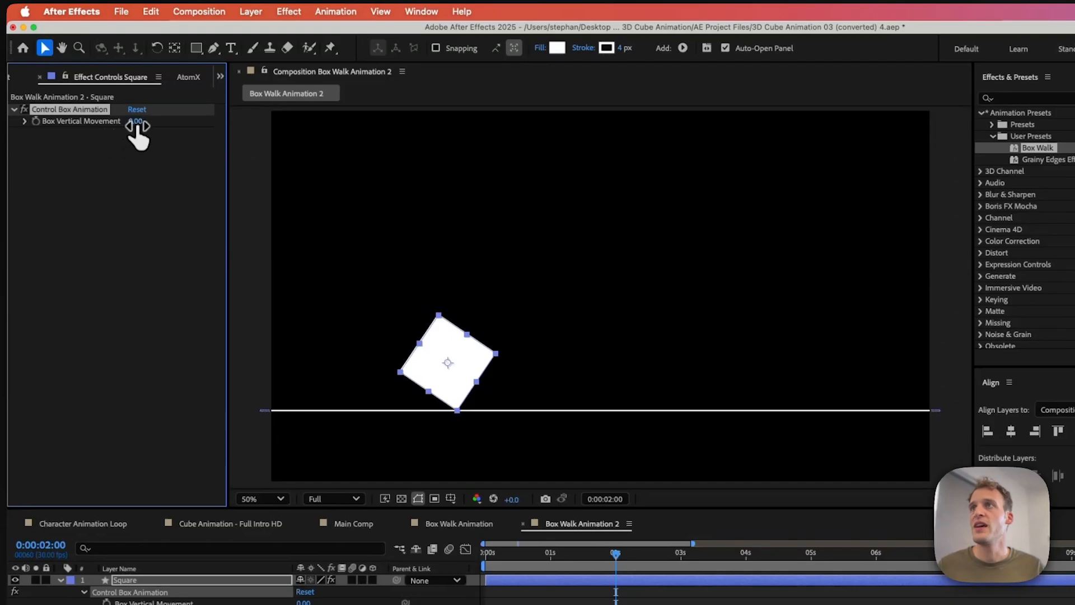
left_click_drag(135, 121, 431, 193)
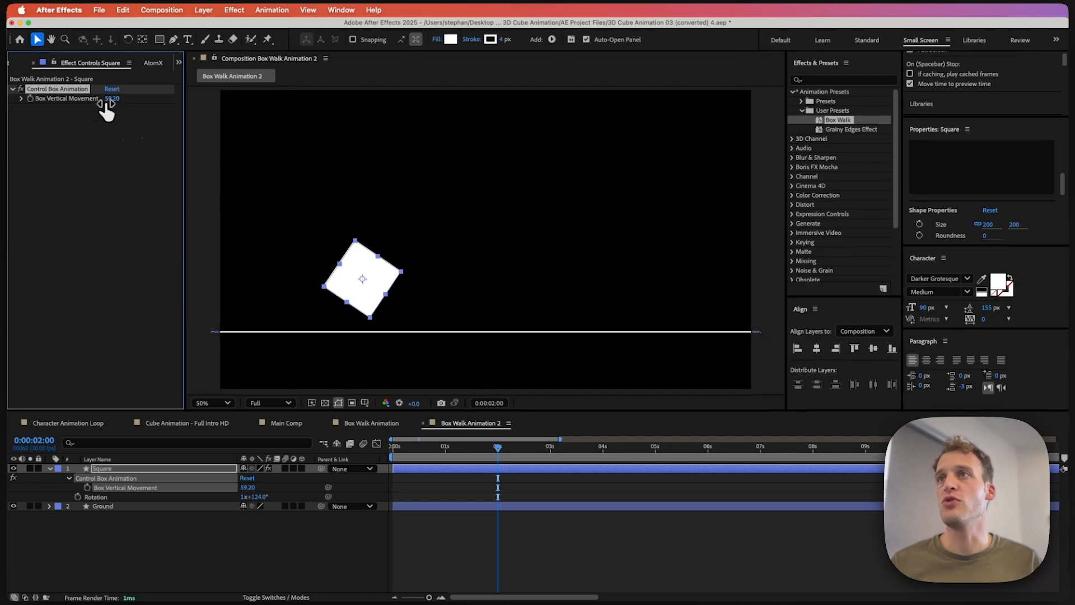
left_click_drag(106, 105, 131, 99)
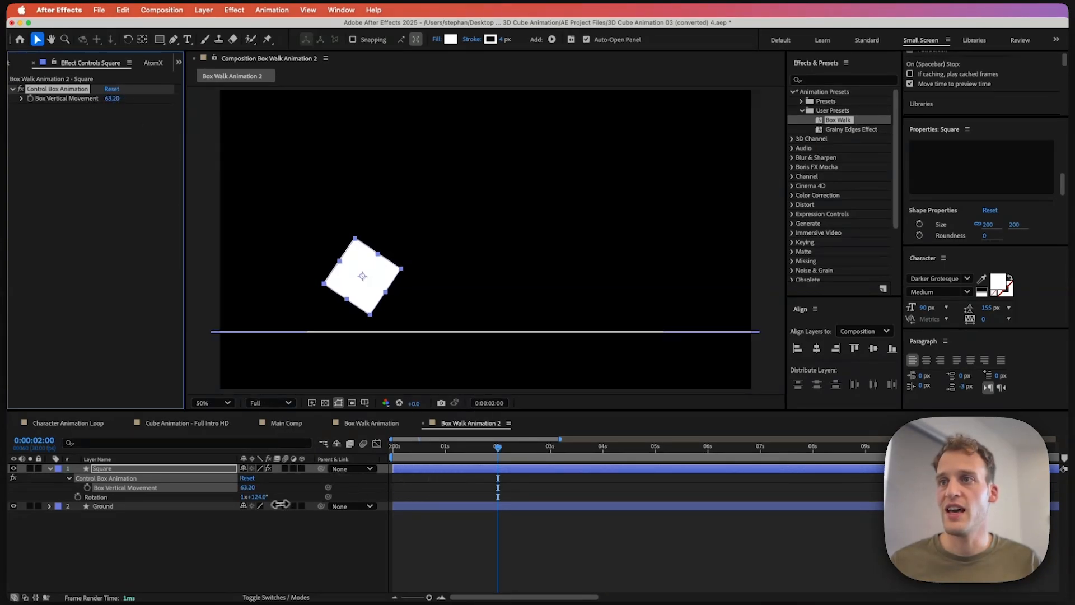
left_click_drag(251, 497, 405, 461)
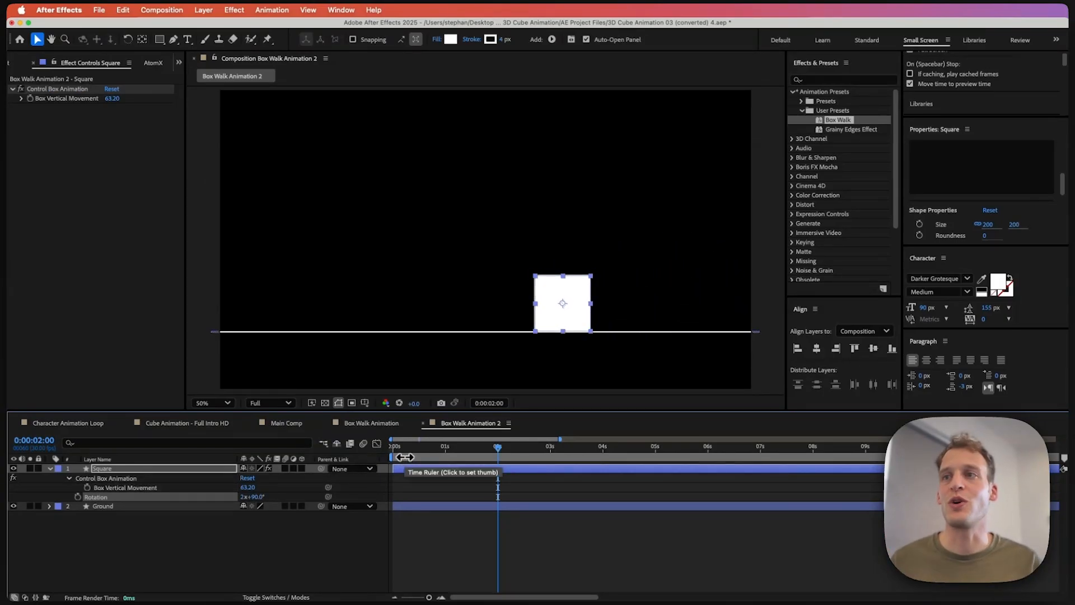
Step: Undo the last rotation change, then keyframe the Square's Rotation from 1x+0.0° at the start to 2x+270.0° at 2 seconds
left_click(393, 465)
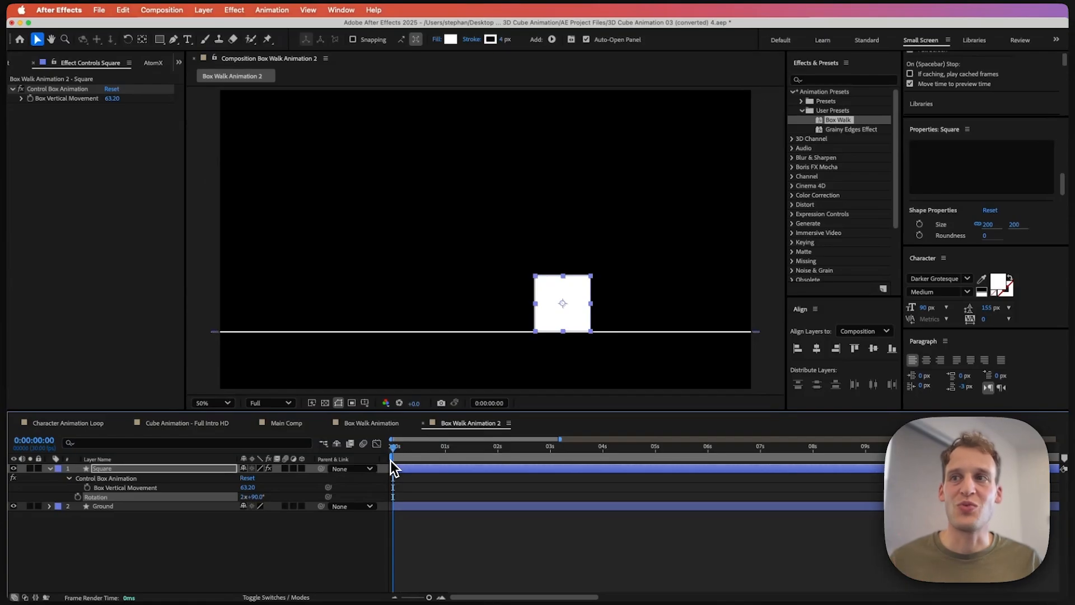
key("super+z")
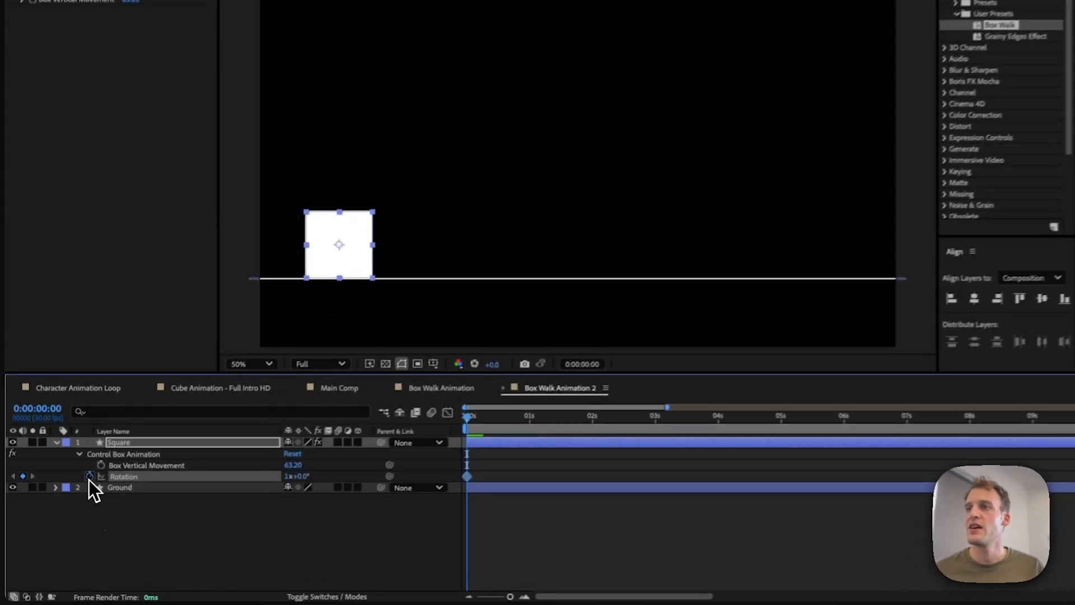
left_click(78, 497)
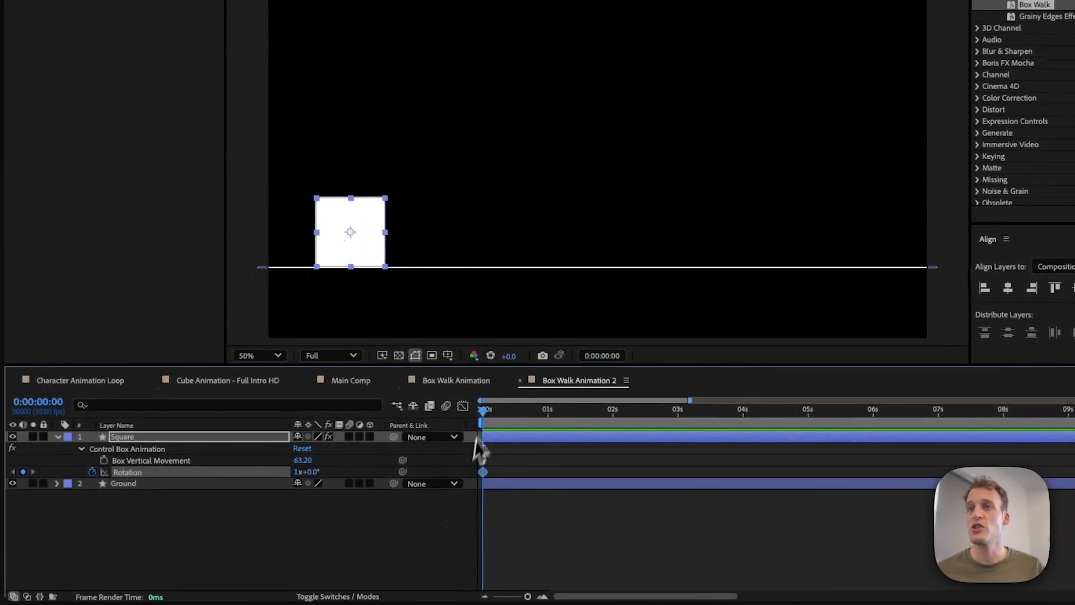
left_click_drag(502, 414, 602, 418)
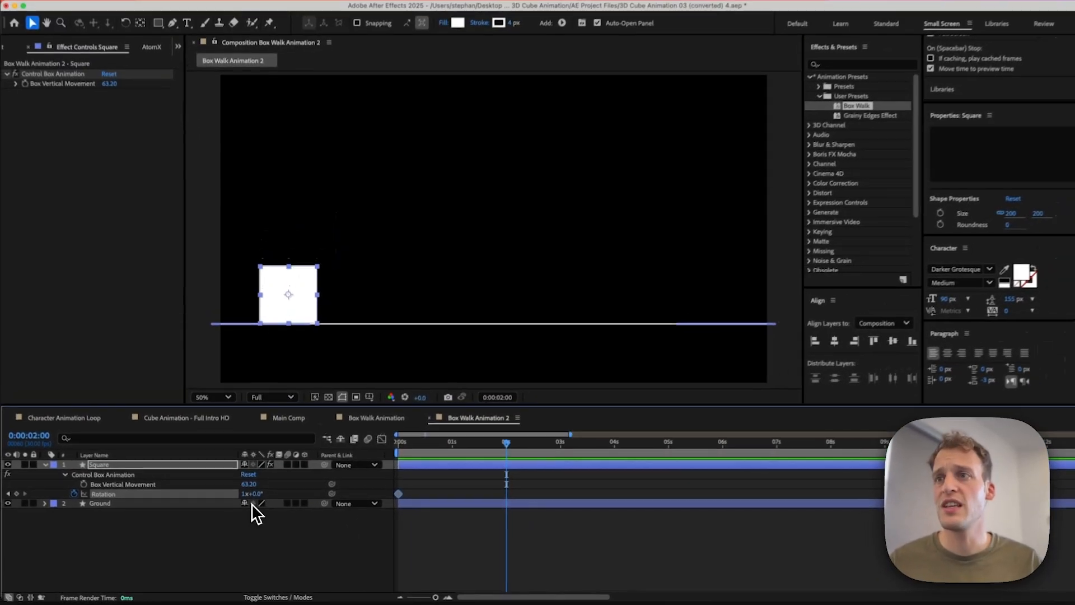
left_click_drag(252, 493, 594, 490)
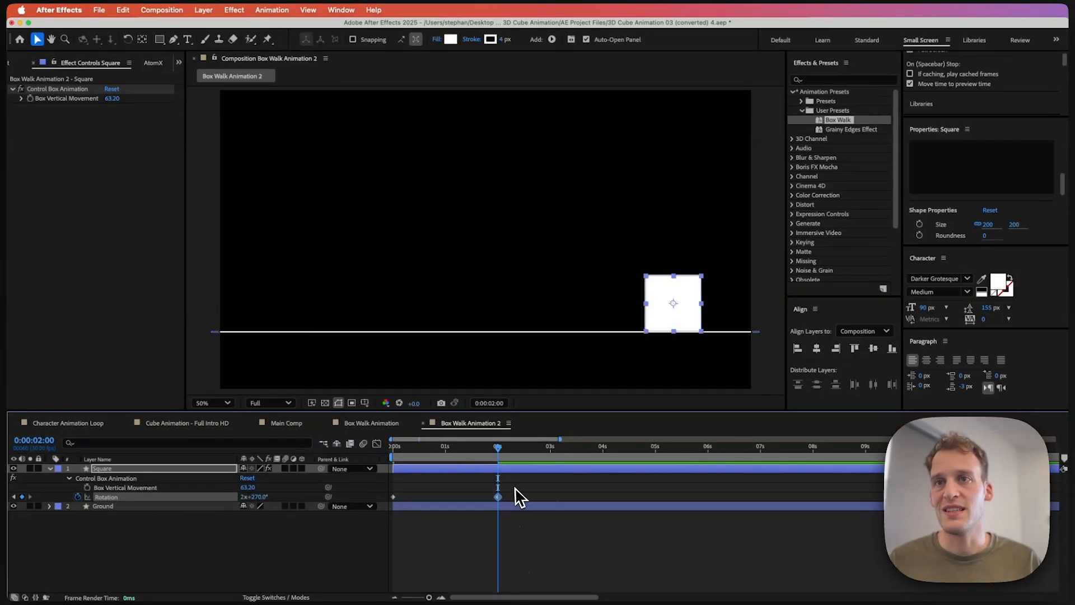
Step: Apply Easy Ease to both Rotation keyframes and preview the rolling square
key("F9")
left_click(403, 493)
left_click(393, 497)
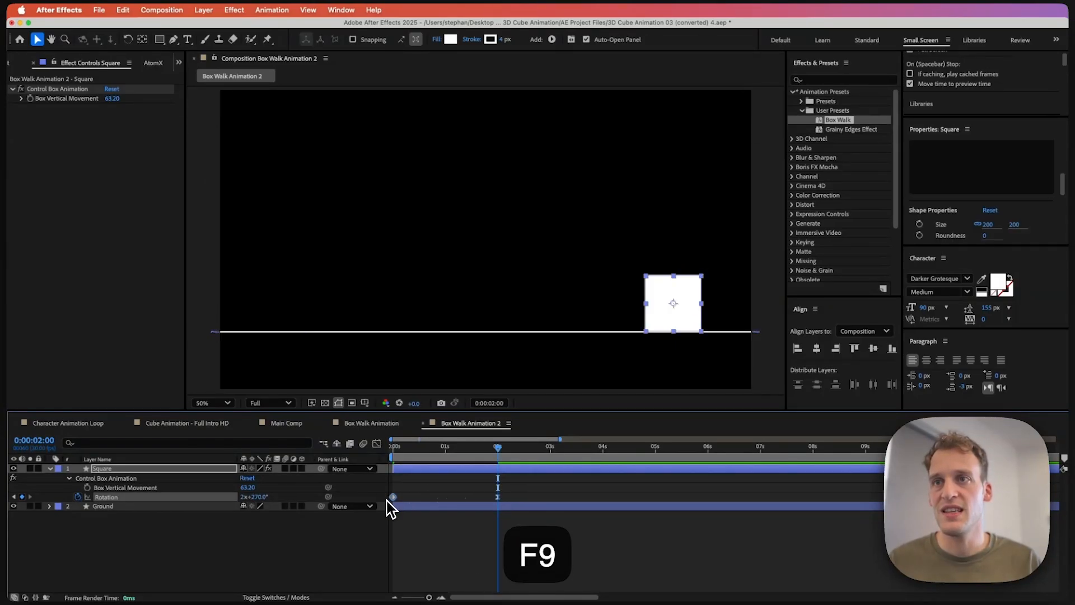
key("F9")
key("space")
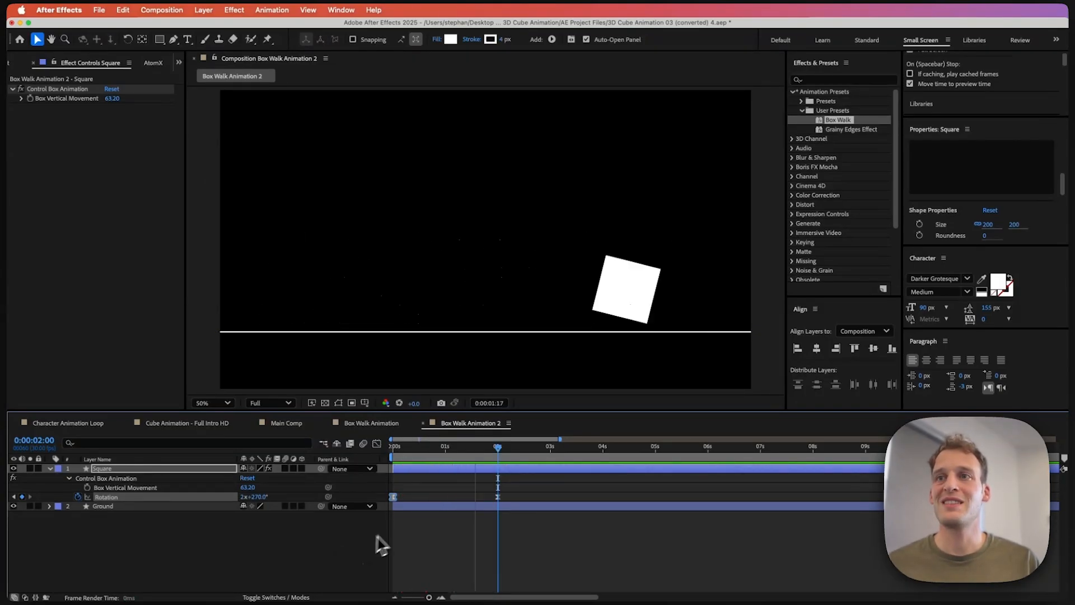
key("space")
Step: Add a Box Vertical Movement keyframe of 0 at the start of the timeline and preview
left_click_drag(440, 447, 384, 448)
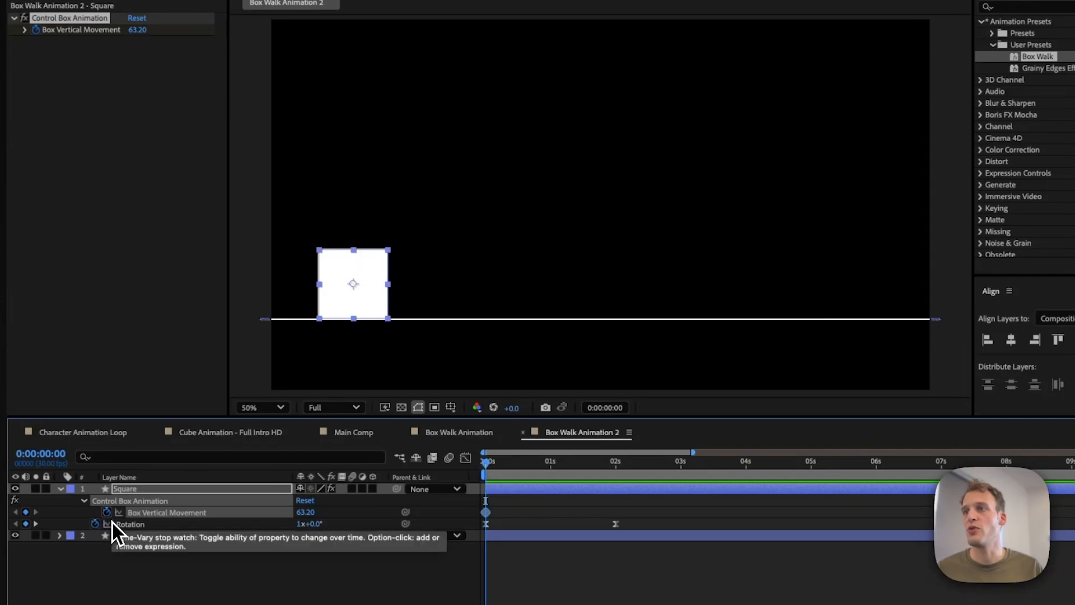
left_click(106, 512)
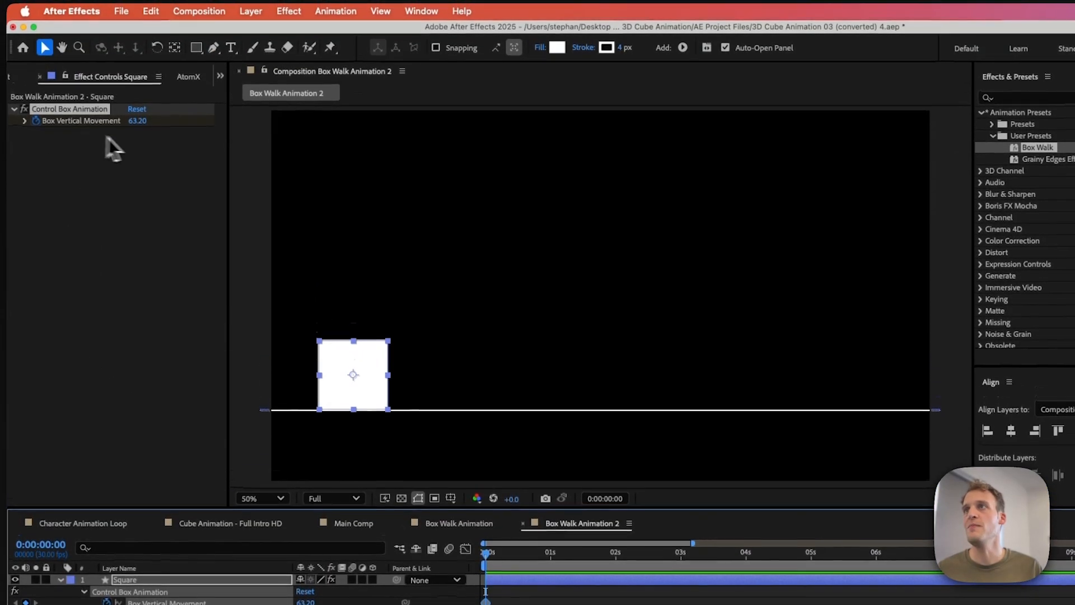
type("0")
key("Return")
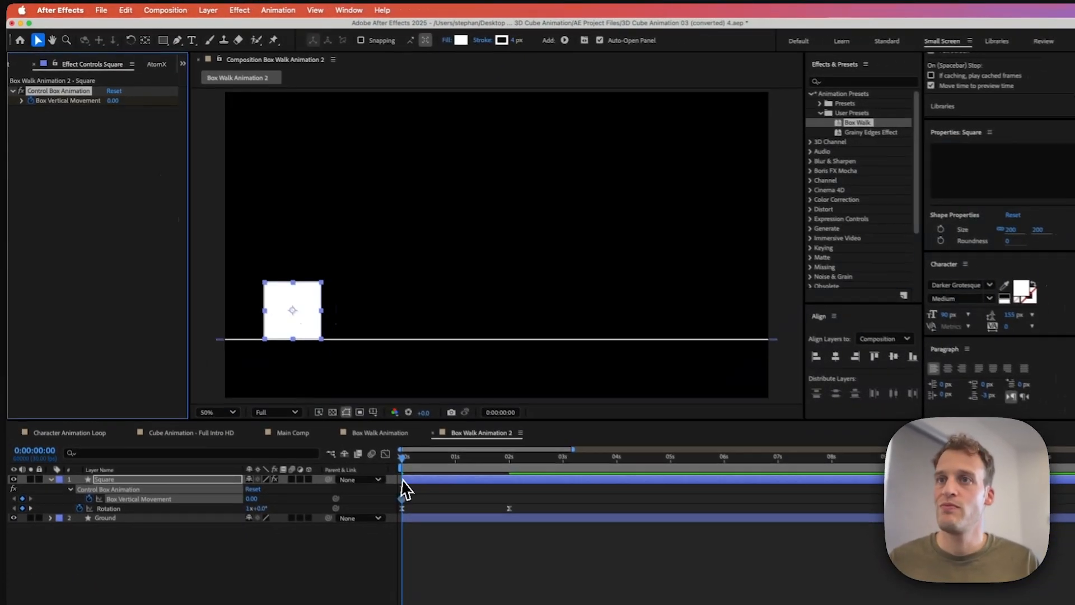
key("space")
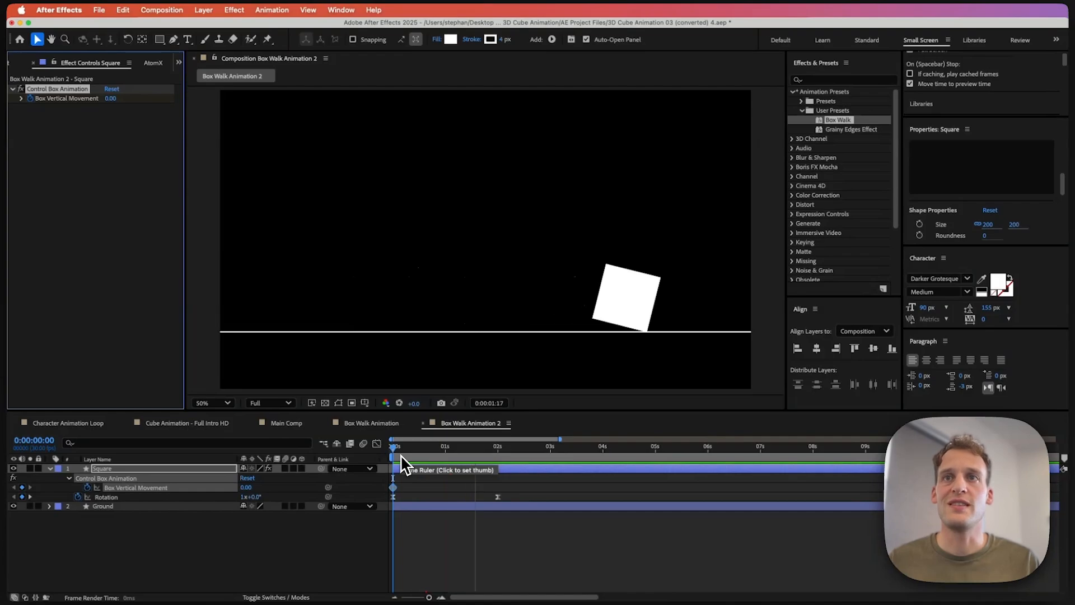
key("space")
Step: Set Box Vertical Movement to 75 at 0:00:01:17
left_click_drag(404, 455, 499, 457)
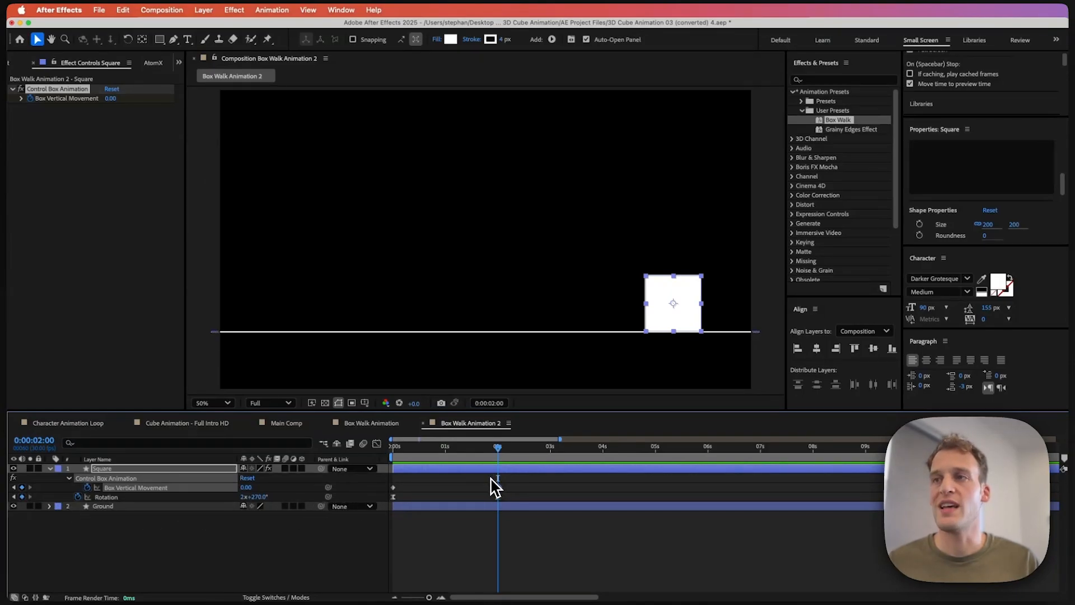
left_click_drag(477, 456, 476, 456)
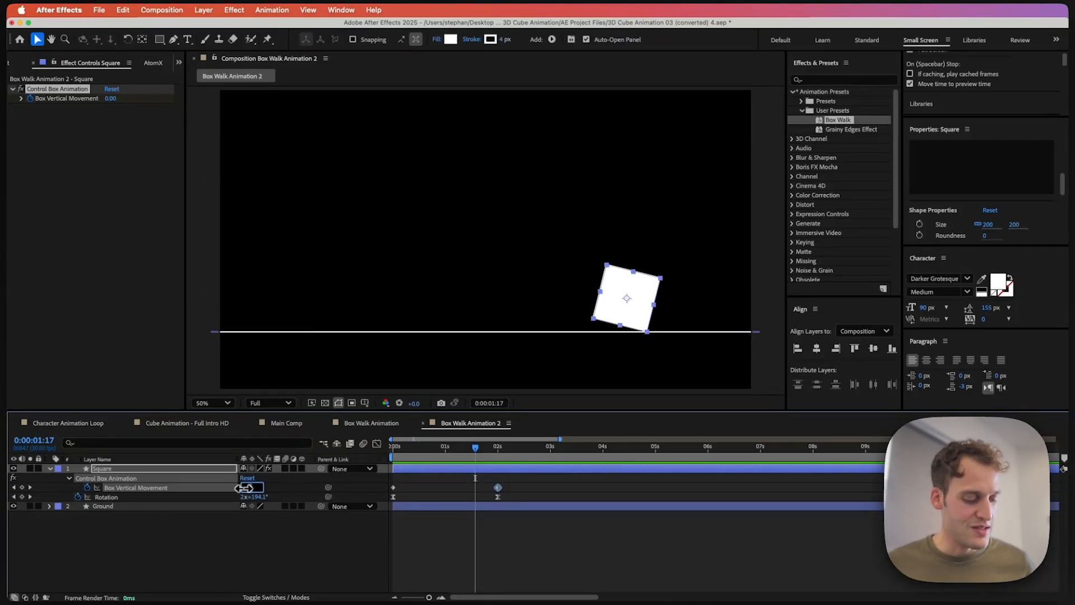
type("75")
key("Return")
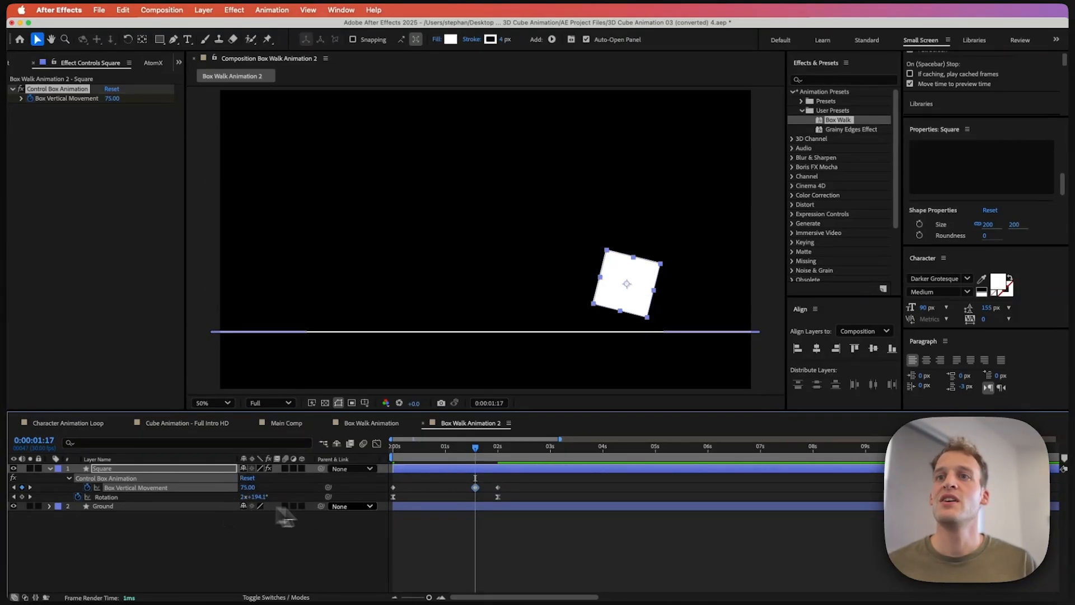
Step: Apply Easy Ease to the first and last Box Vertical Movement keyframes and preview the hopping roll
key("space")
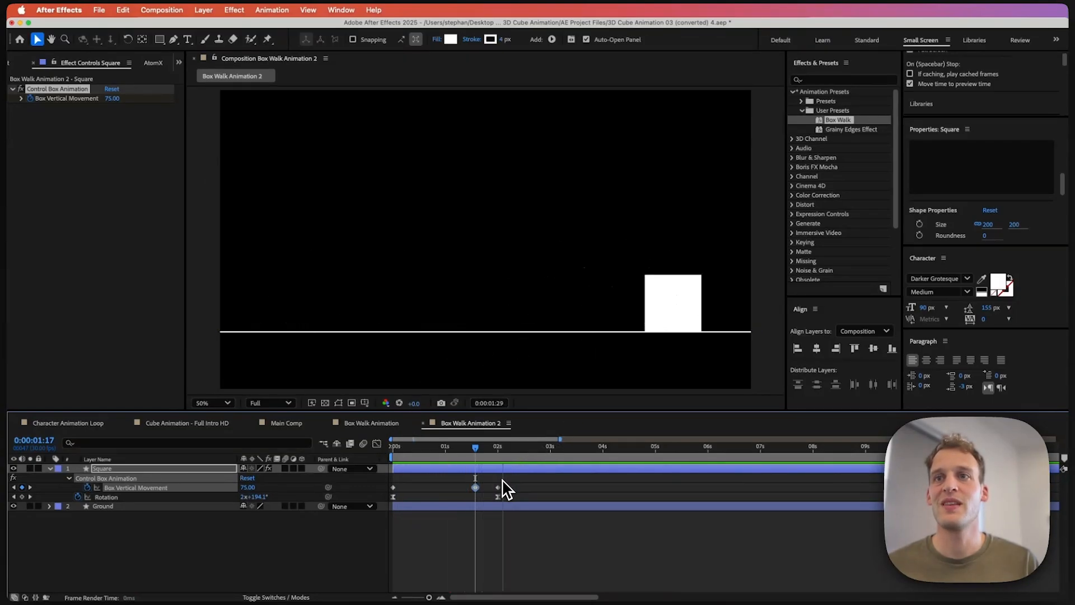
key("space")
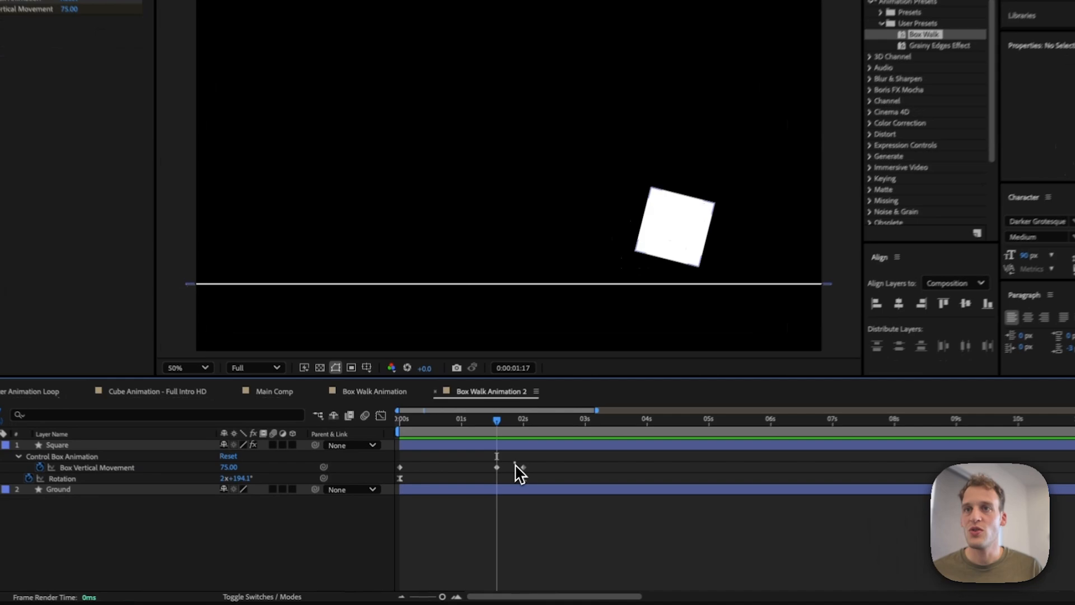
left_click(498, 487)
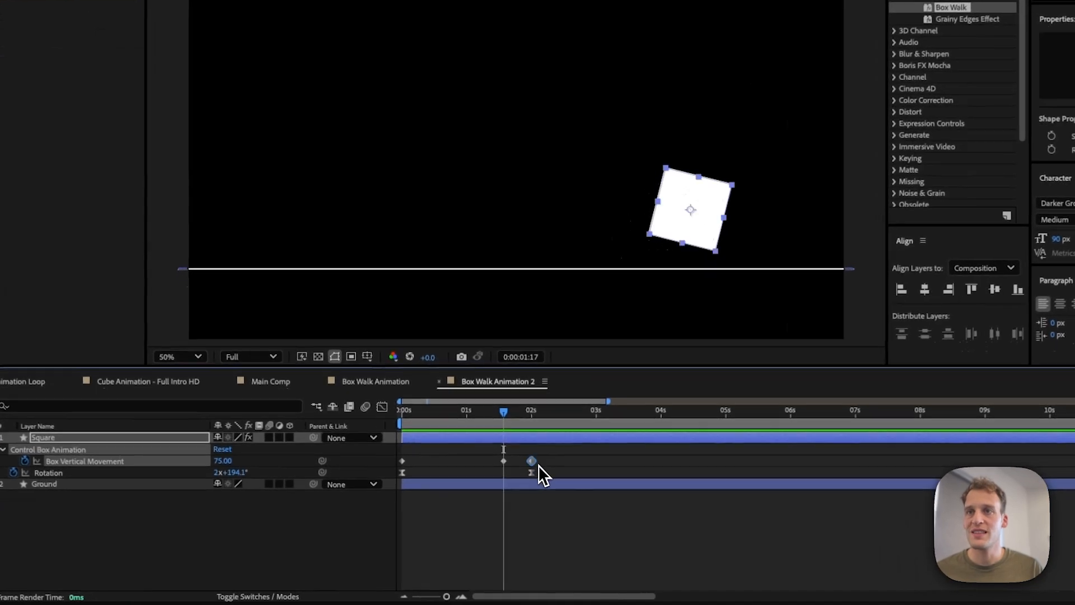
key("F9")
left_click(402, 460)
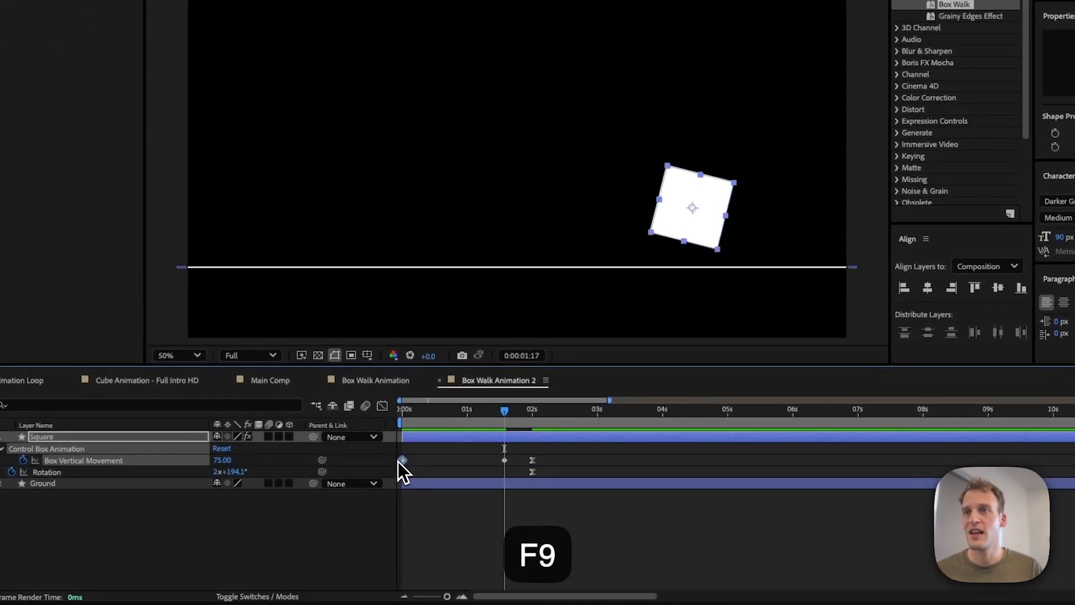
key("F9")
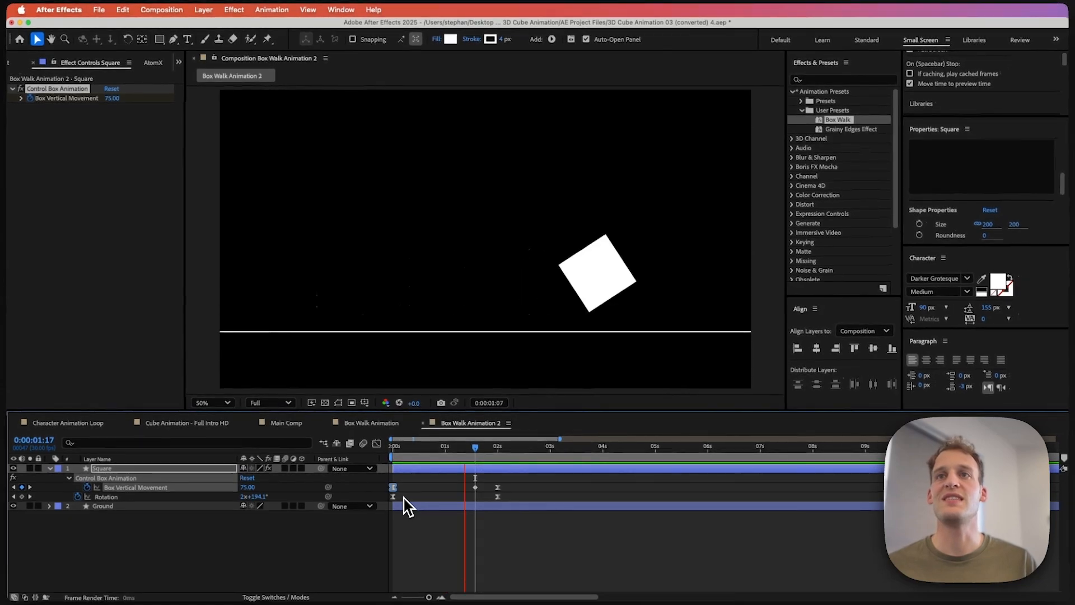
key("space")
key("space")
left_click(498, 497, "super")
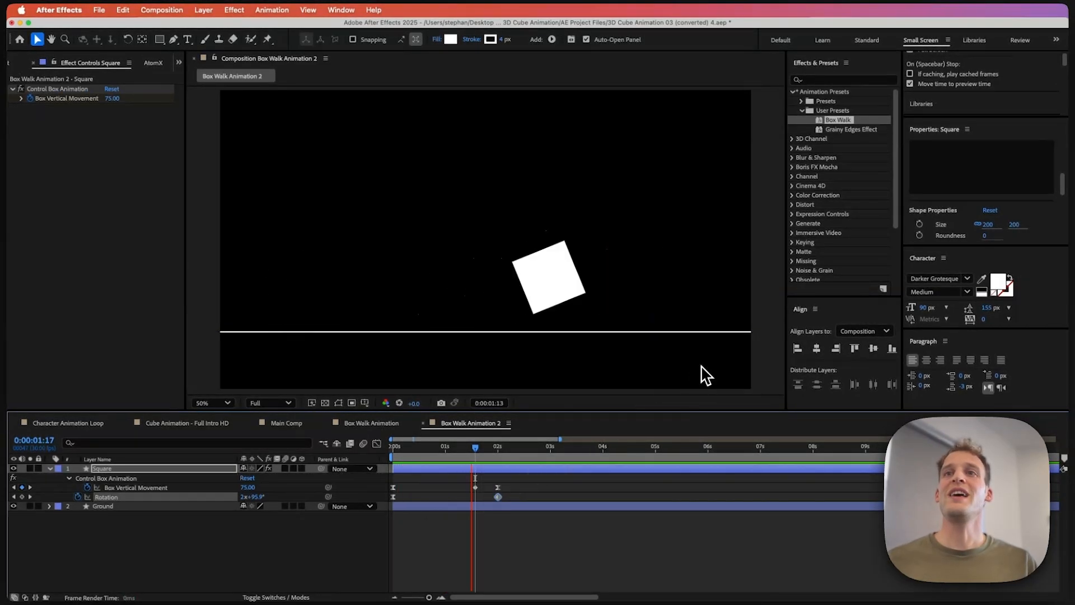
key("space")
key("space")
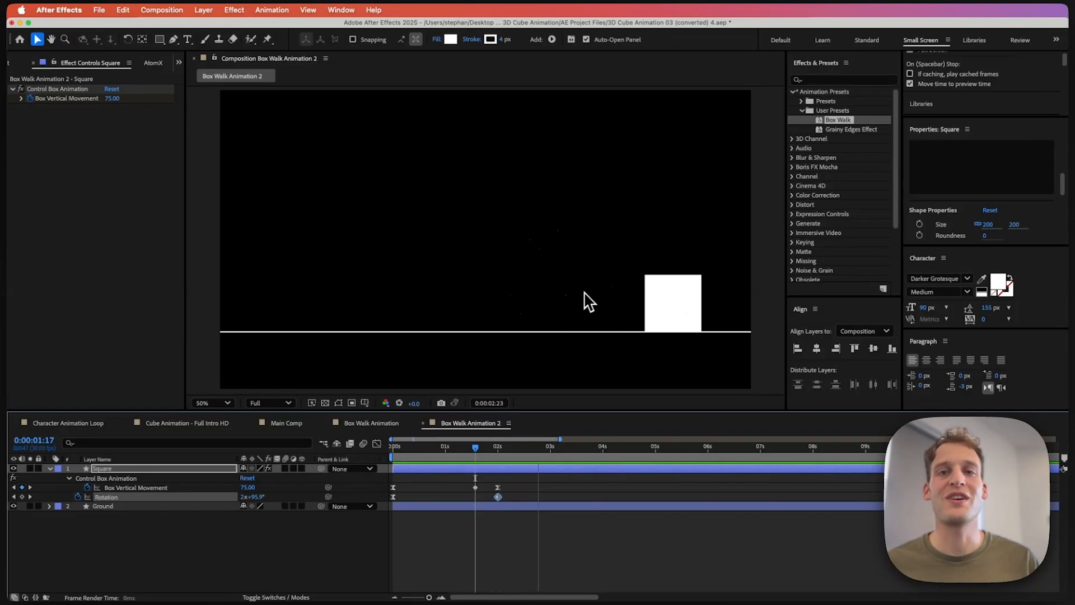
key("space")
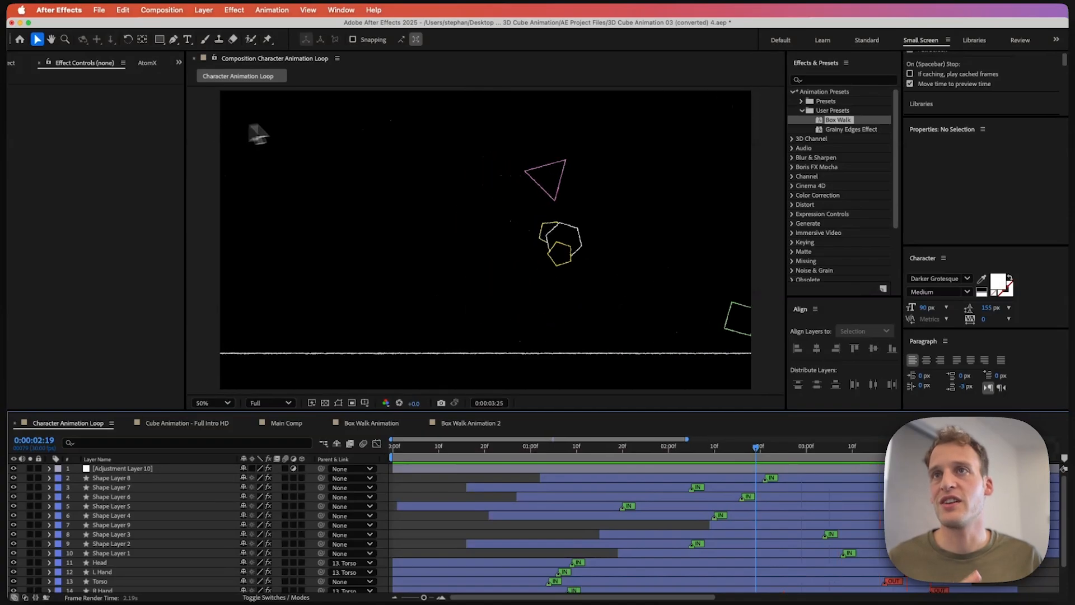
Step: Create a new 1920×1080, 30 fps composition named Comp 4
left_click(161, 9)
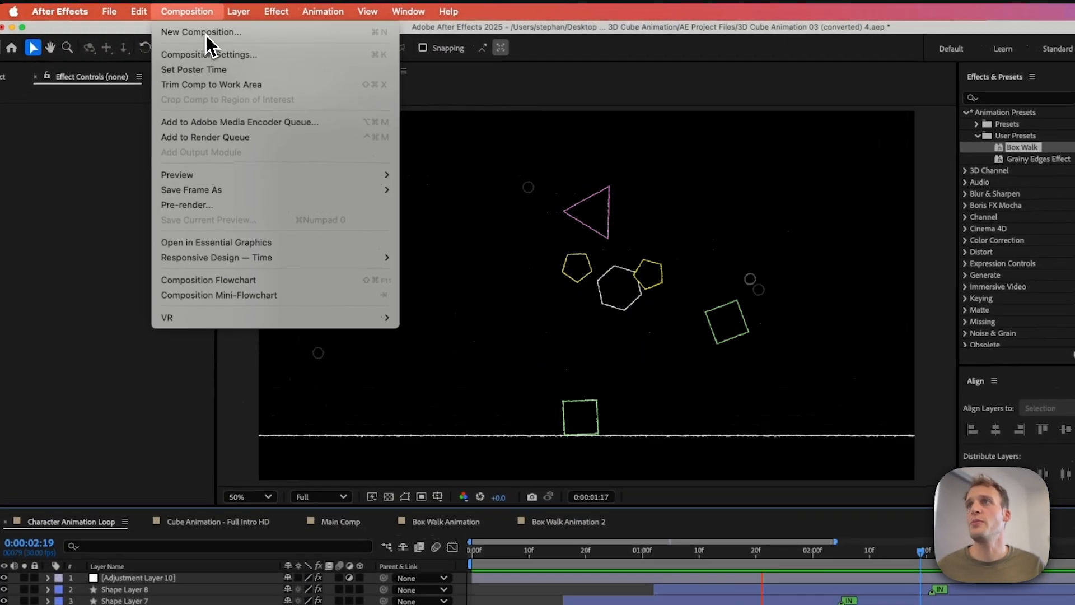
left_click(206, 34)
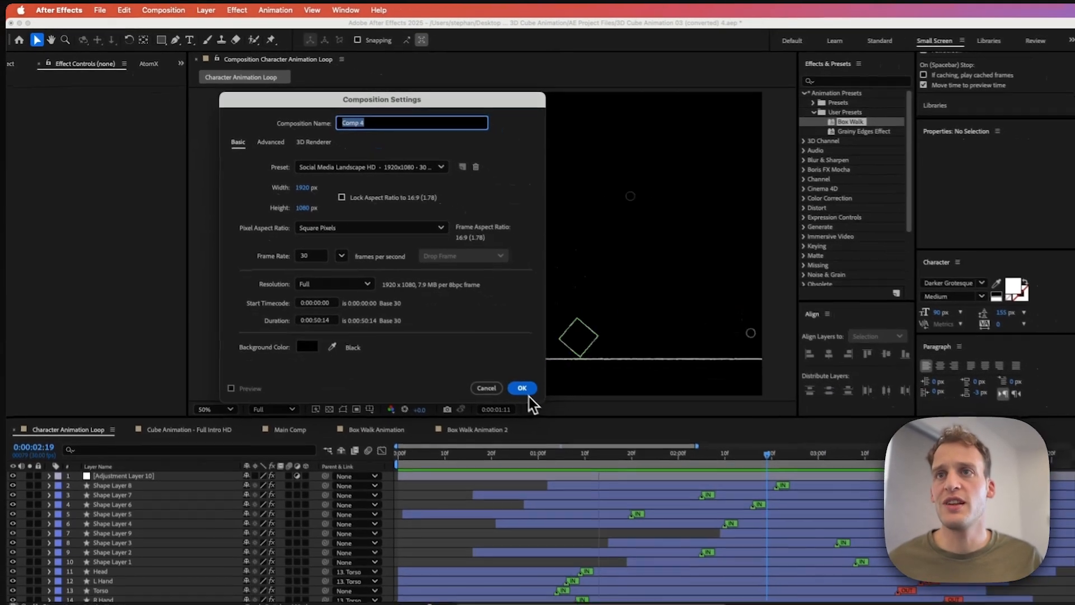
left_click(625, 473)
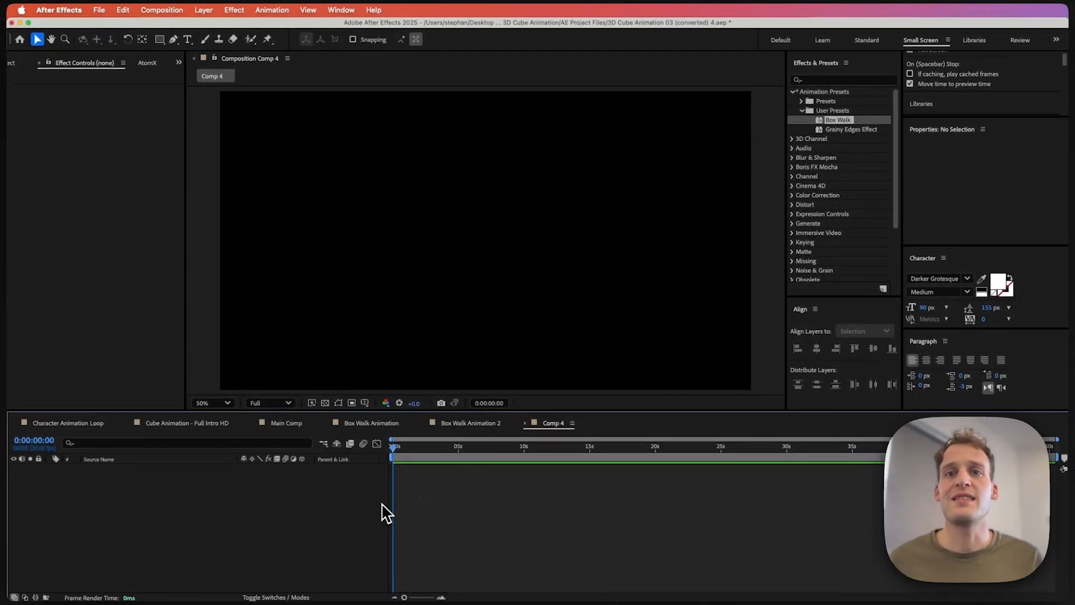
Step: Draw a square shape about 128 px wide with the Rectangle tool and set its fill to none
left_click(161, 40)
left_click_drag(391, 259, 422, 297)
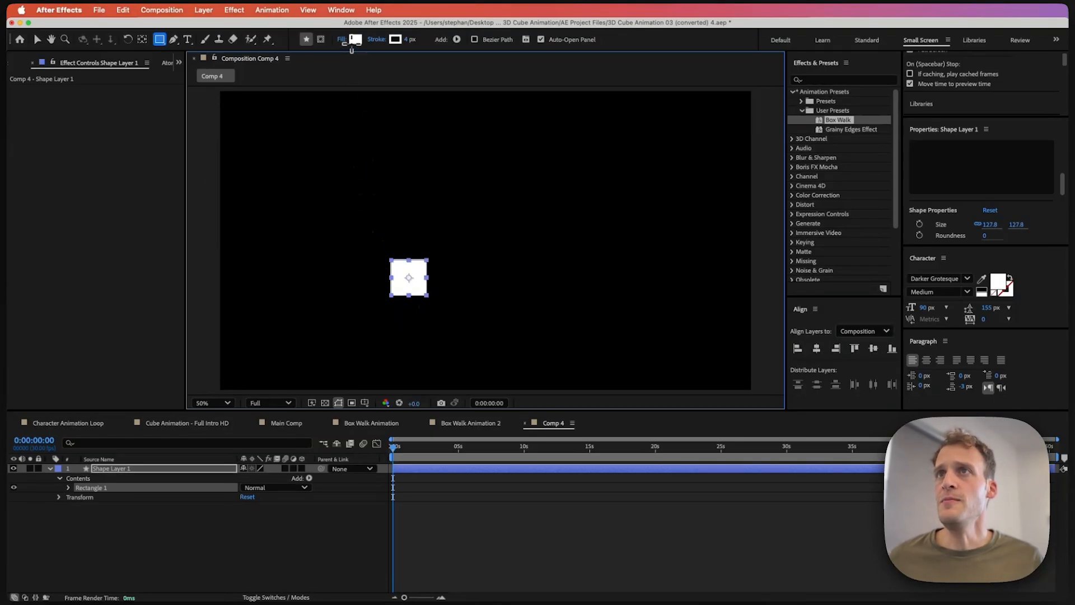
left_click(341, 39)
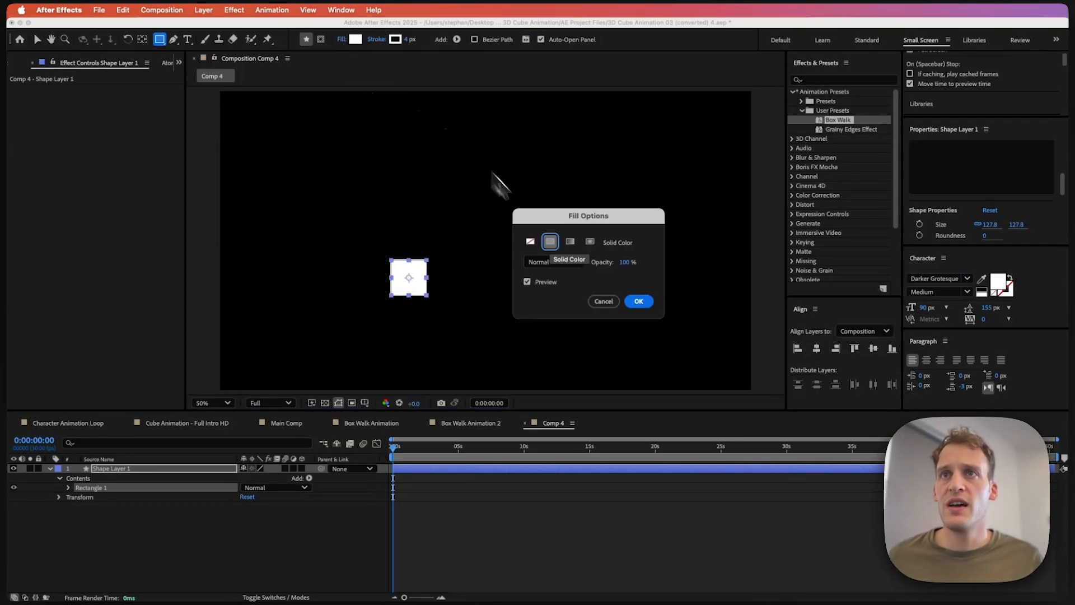
left_click(542, 247)
left_click(639, 301)
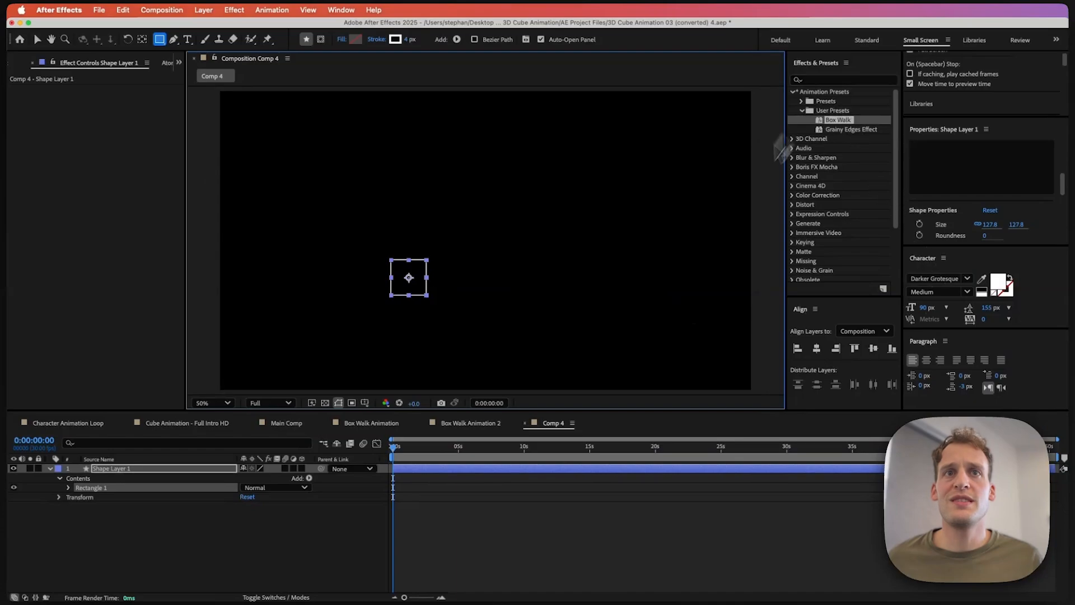
Step: Set the square's stroke colour to green 00FF1B
left_click(396, 39)
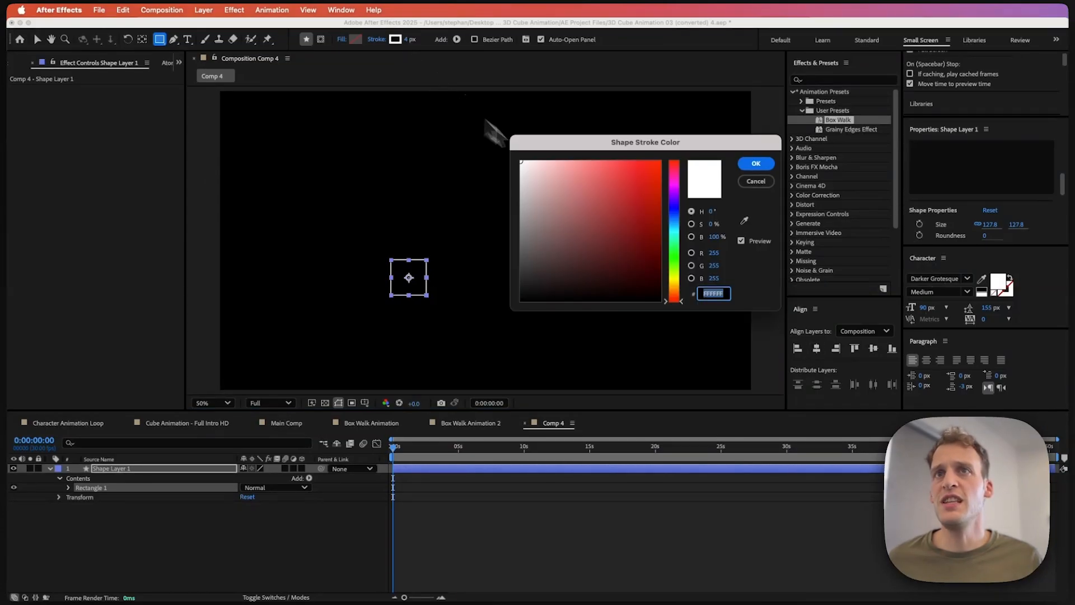
left_click(675, 256)
left_click(661, 163)
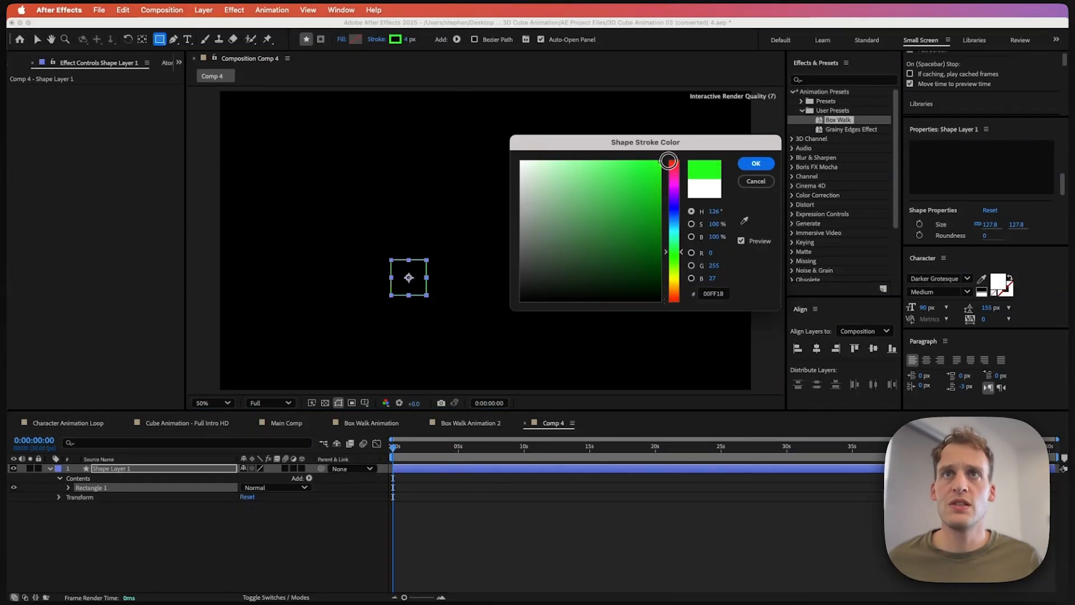
left_click(755, 163)
Step: Move the square slightly down and to the right with the Selection tool
left_click(130, 508)
left_click(112, 470)
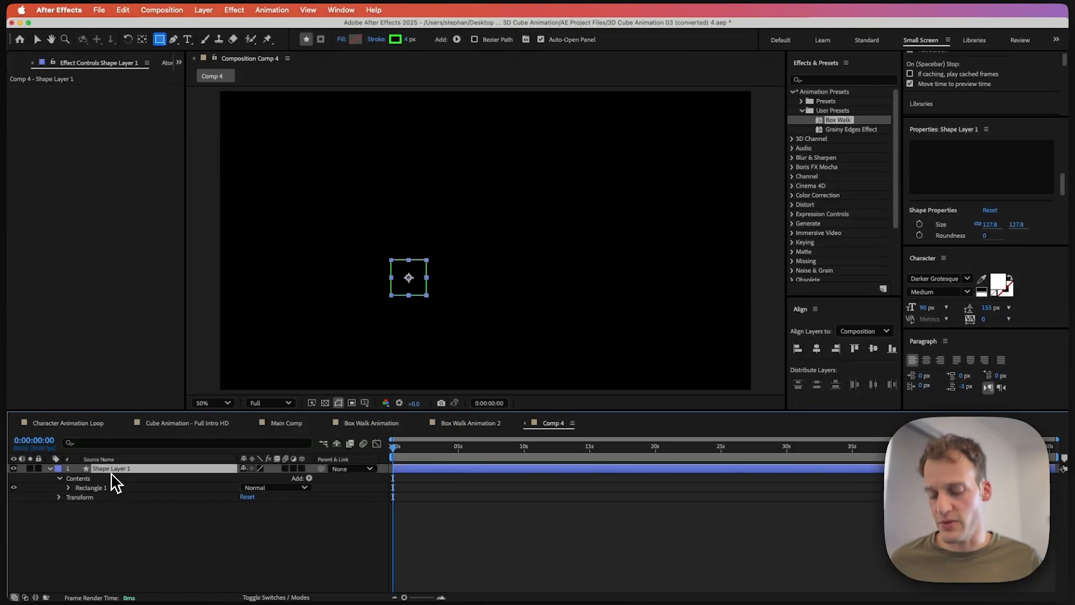
key("v")
left_click_drag(411, 285, 448, 319)
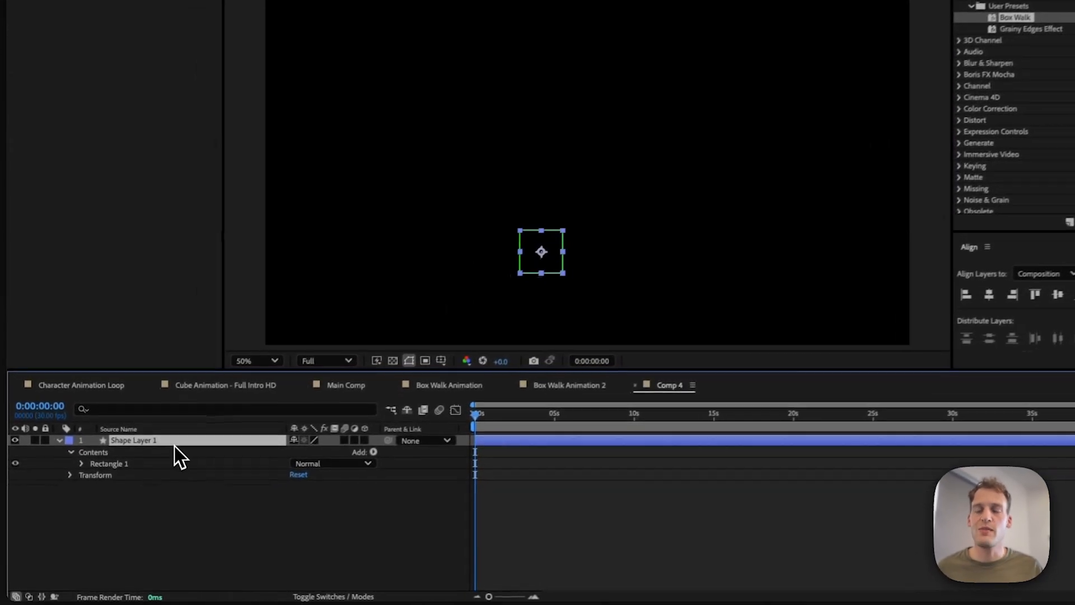
Step: Rename the shape layer to R Foot
key("Return")
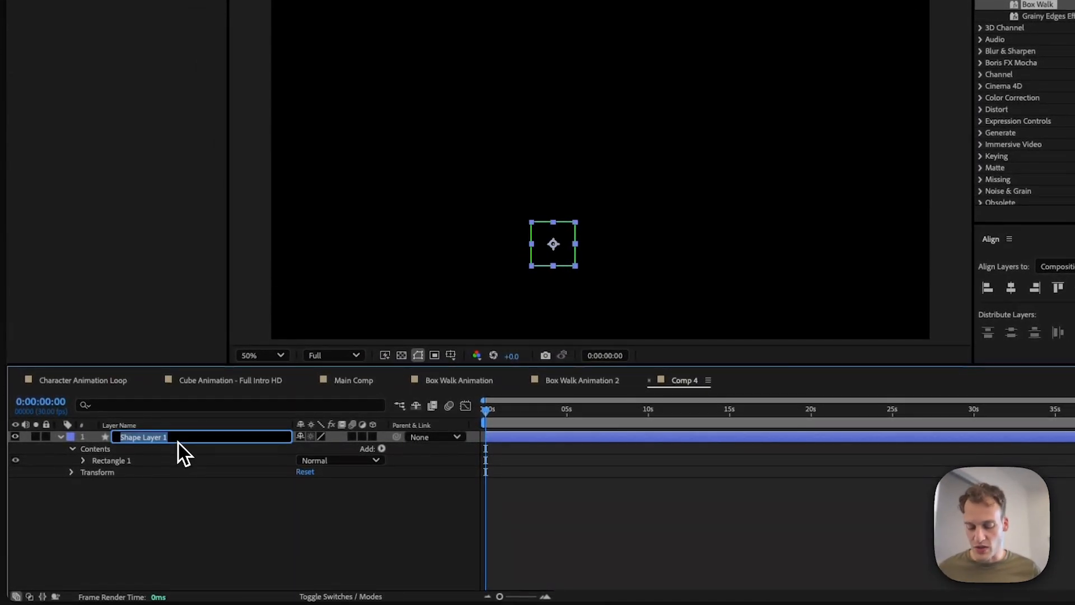
type("R Foot")
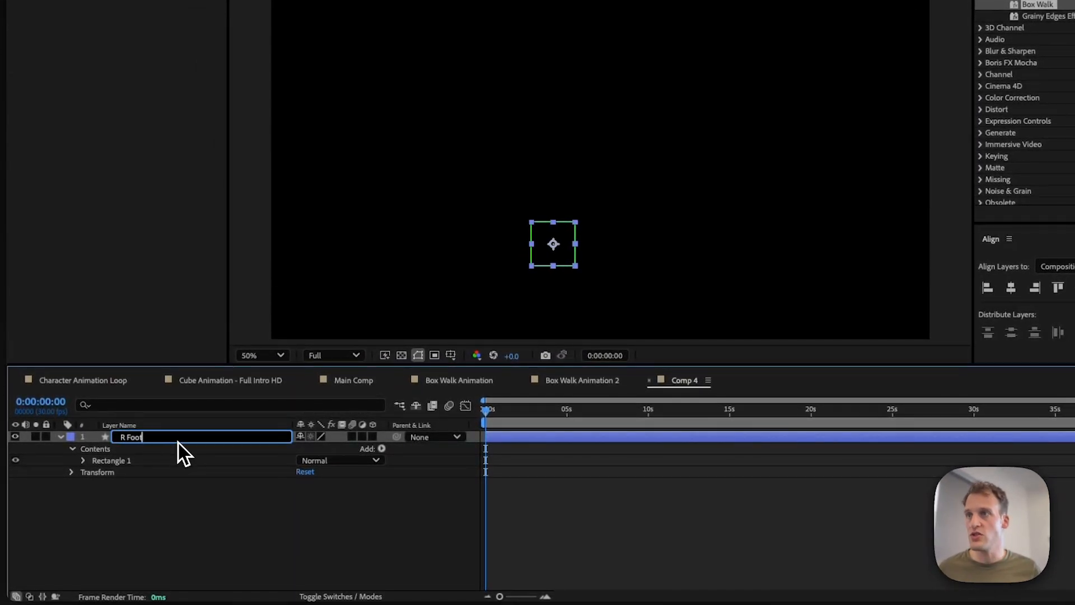
key("Return")
left_click(132, 489)
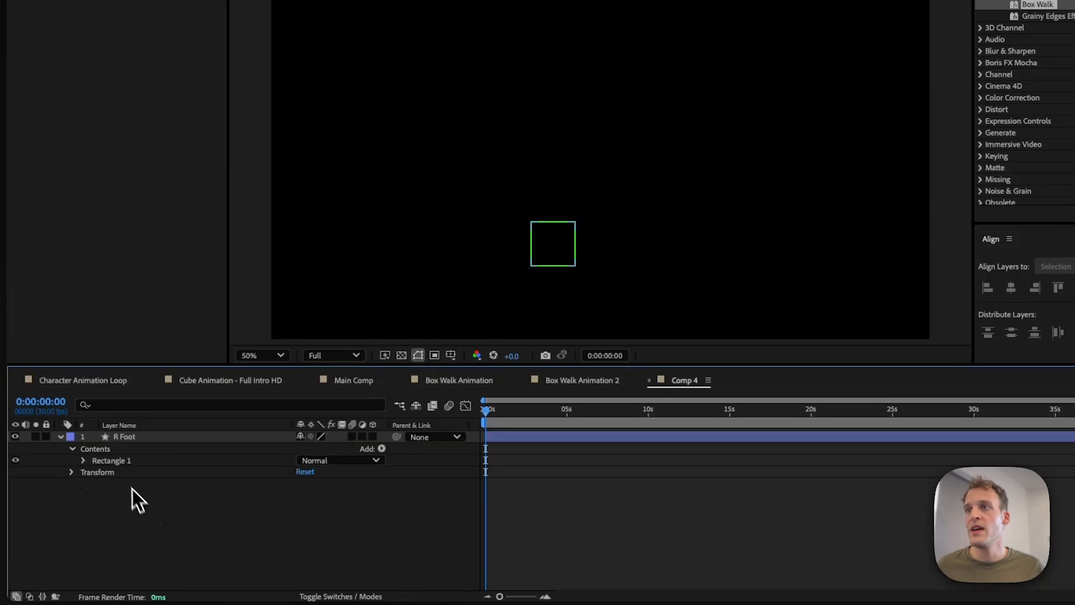
left_click(118, 441)
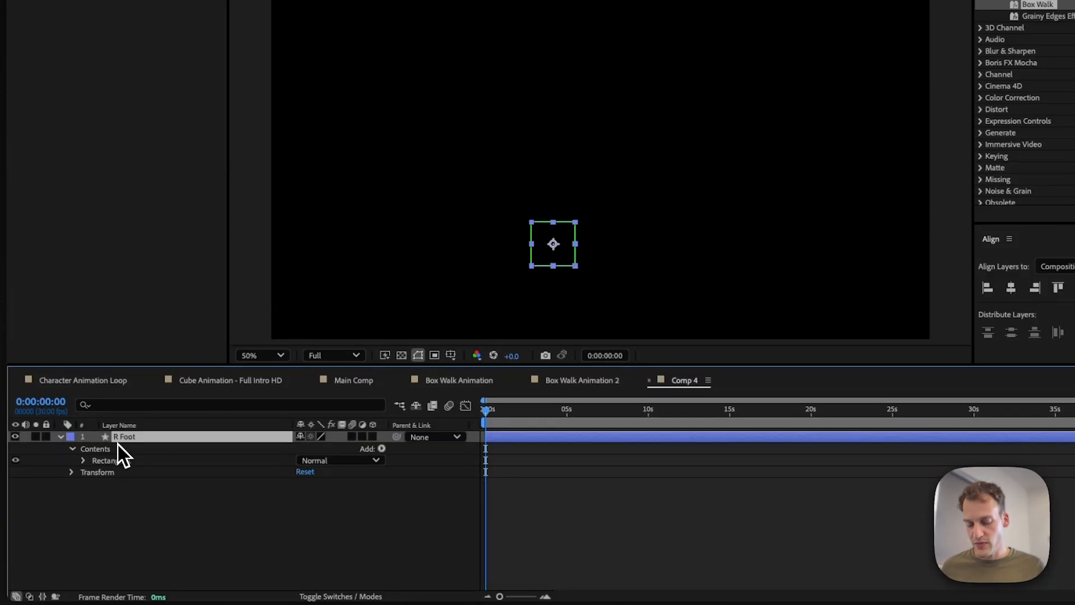
Step: Duplicate the R Foot layer and rename the copy L Foot
key("super+d")
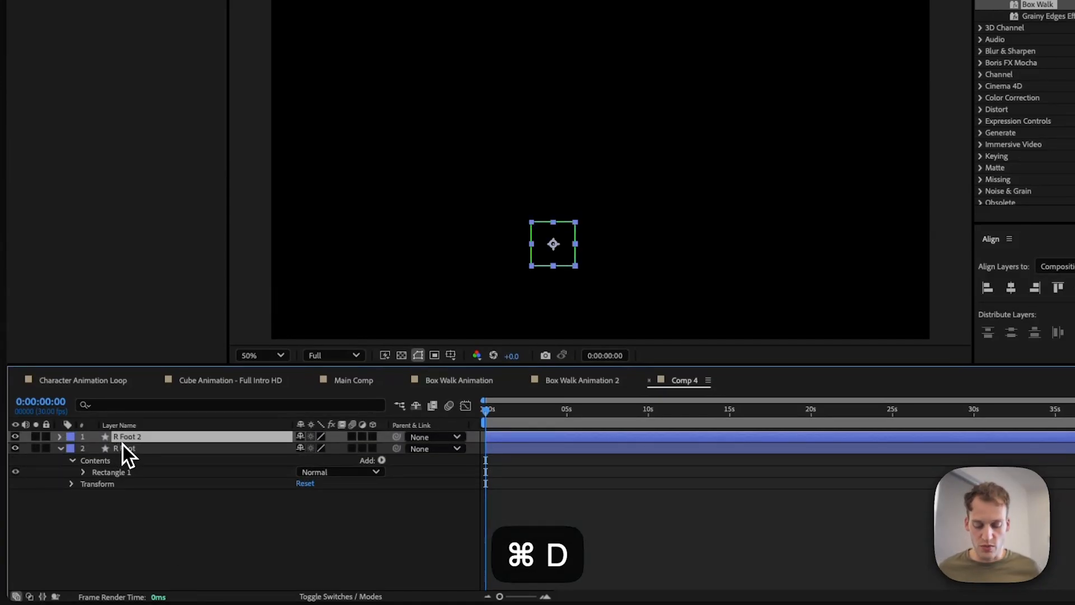
key("Return")
type("L Foot")
key("Return")
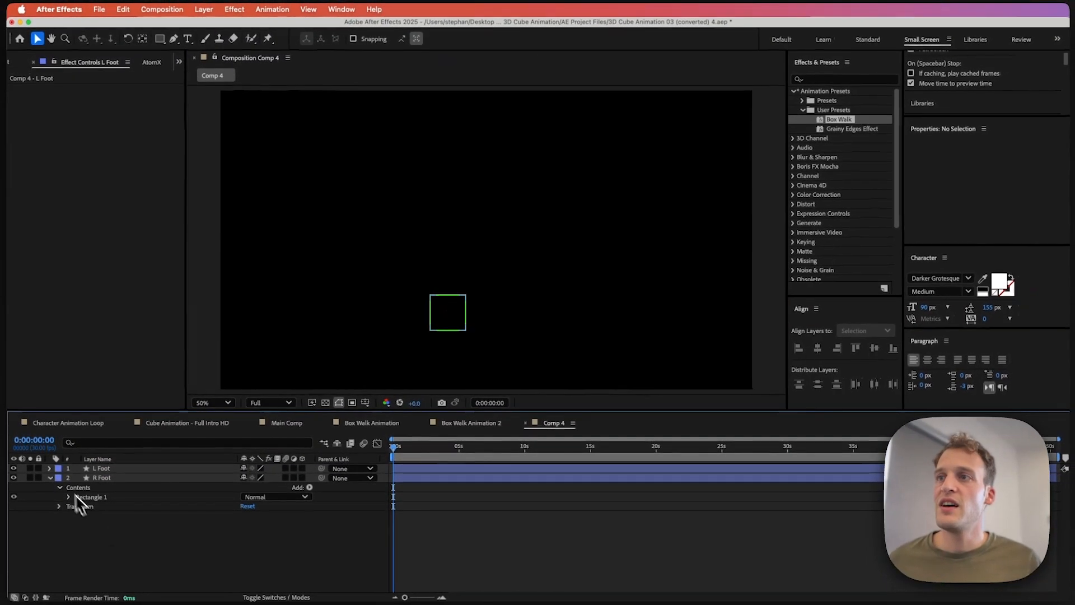
Step: Move the two foot squares apart so they sit side by side
left_click(50, 478)
left_click(101, 471)
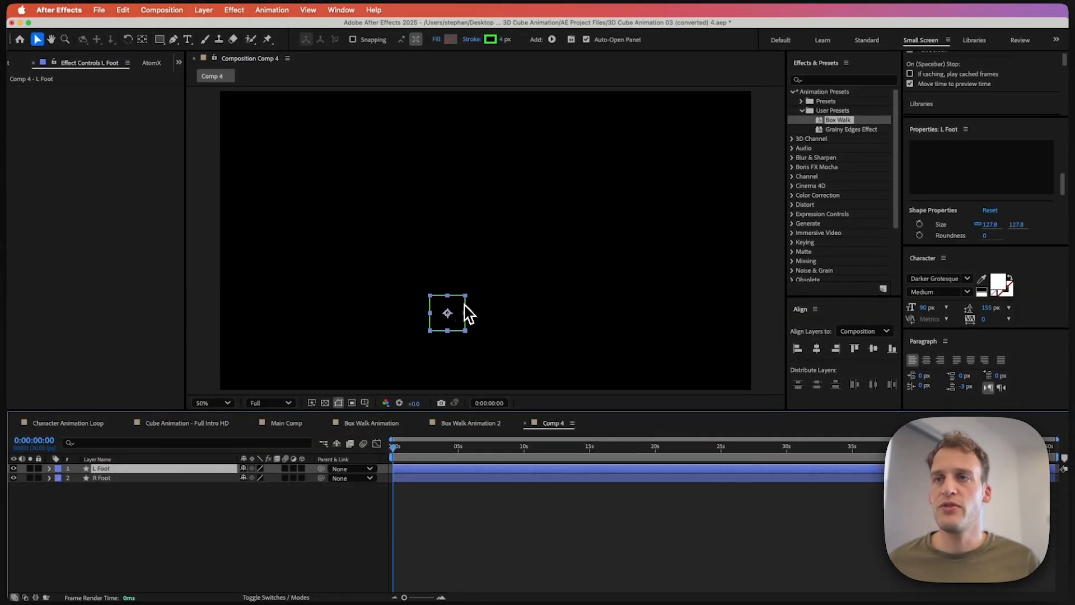
left_click_drag(459, 310, 448, 310)
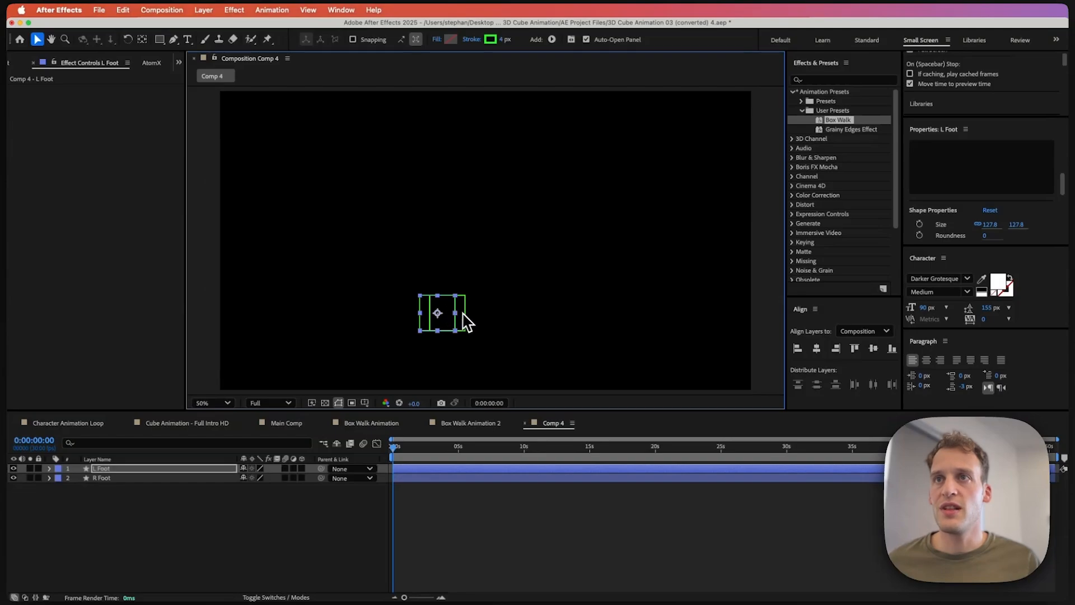
left_click(465, 312)
key("super+z")
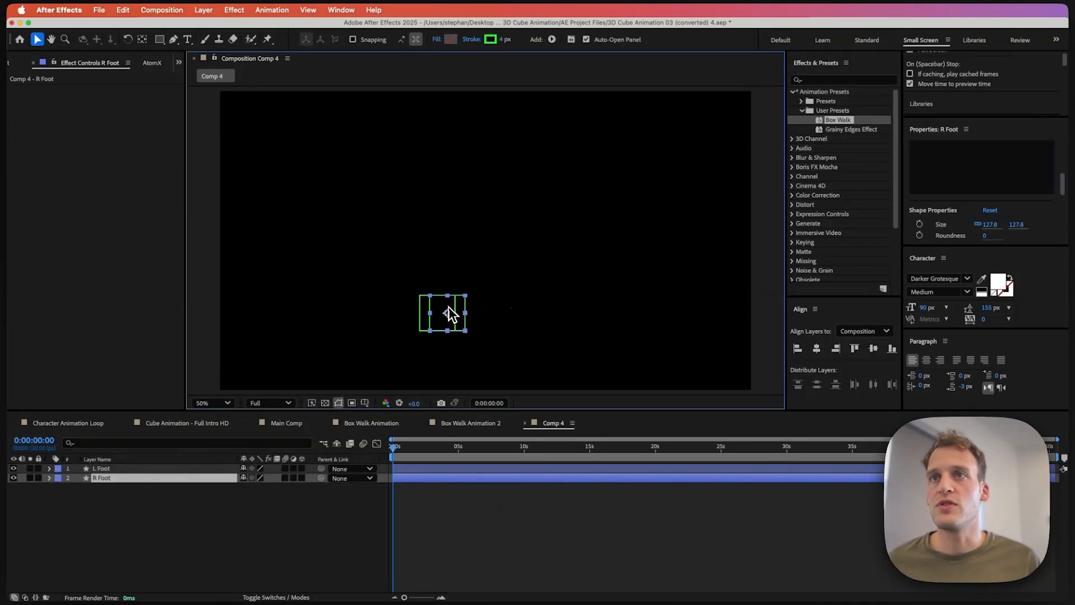
left_click_drag(479, 313, 462, 330)
left_click(449, 317, "shift")
left_click(354, 508)
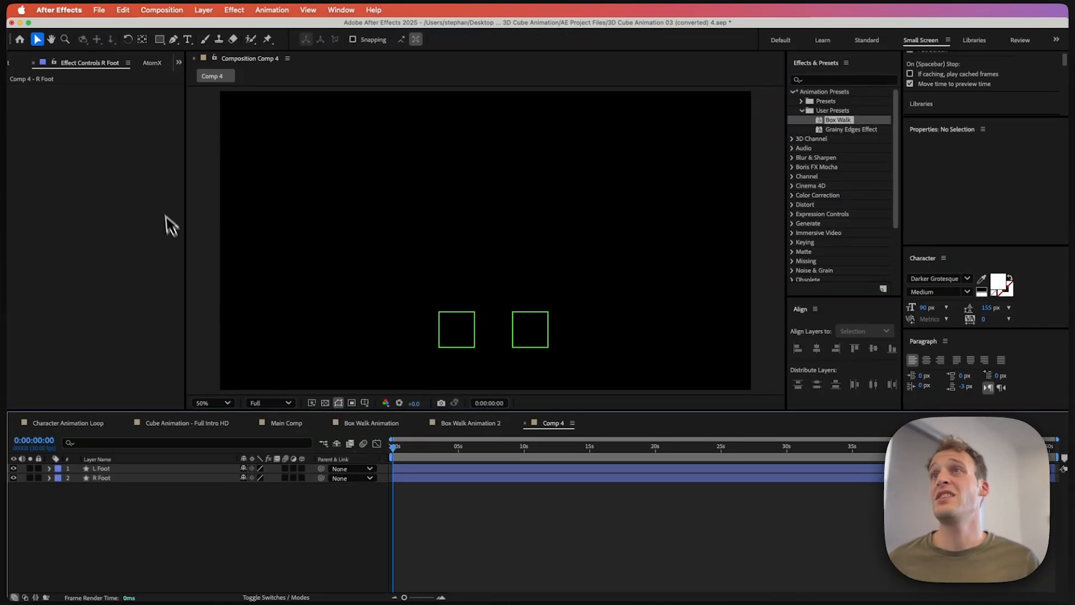
Step: Draw a small pentagon above the feet with the Polygon tool
left_click(161, 40)
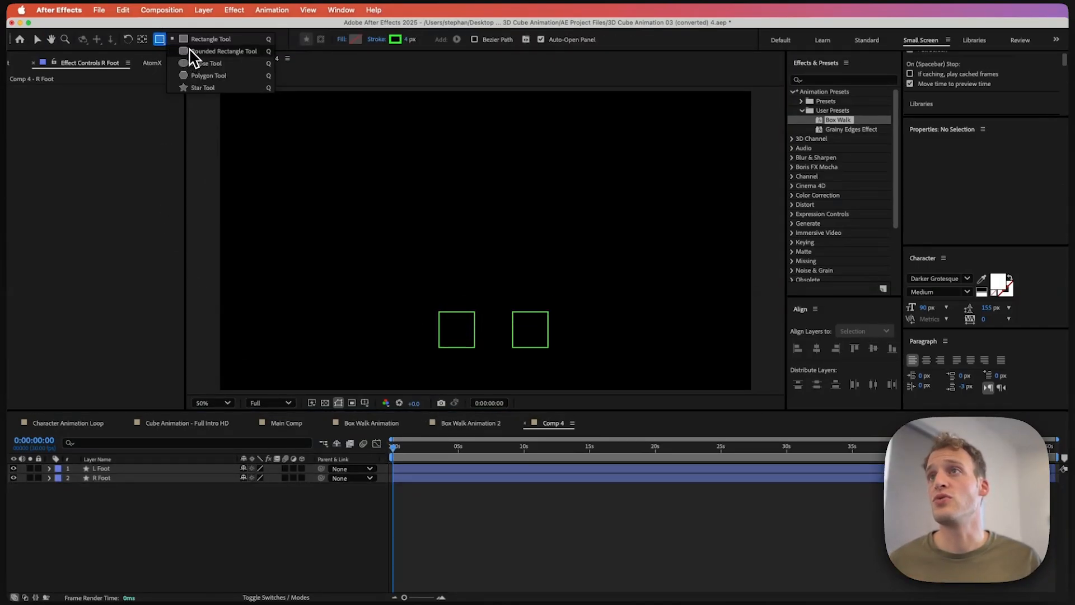
left_click(208, 76)
left_click_drag(463, 199, 474, 213)
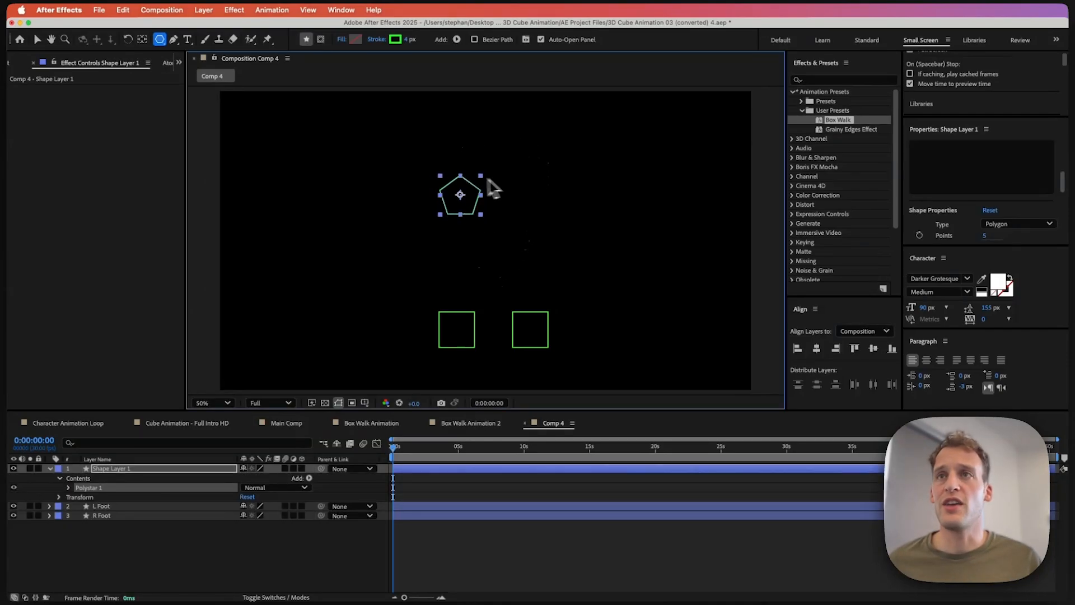
Step: Set the pentagon's stroke colour to yellow FFC800
left_click(395, 39)
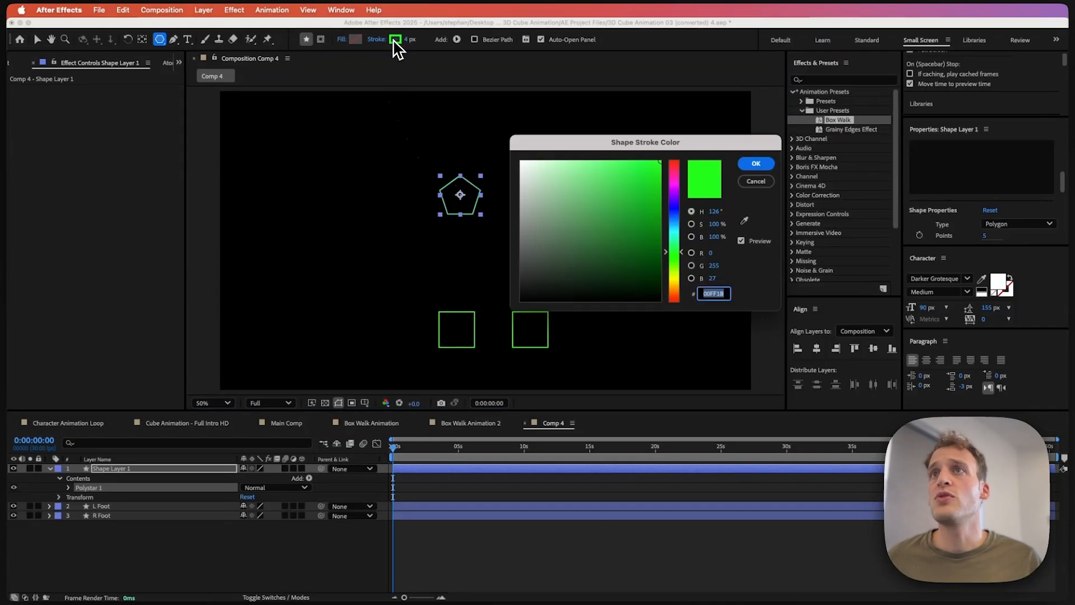
left_click_drag(682, 255, 680, 283)
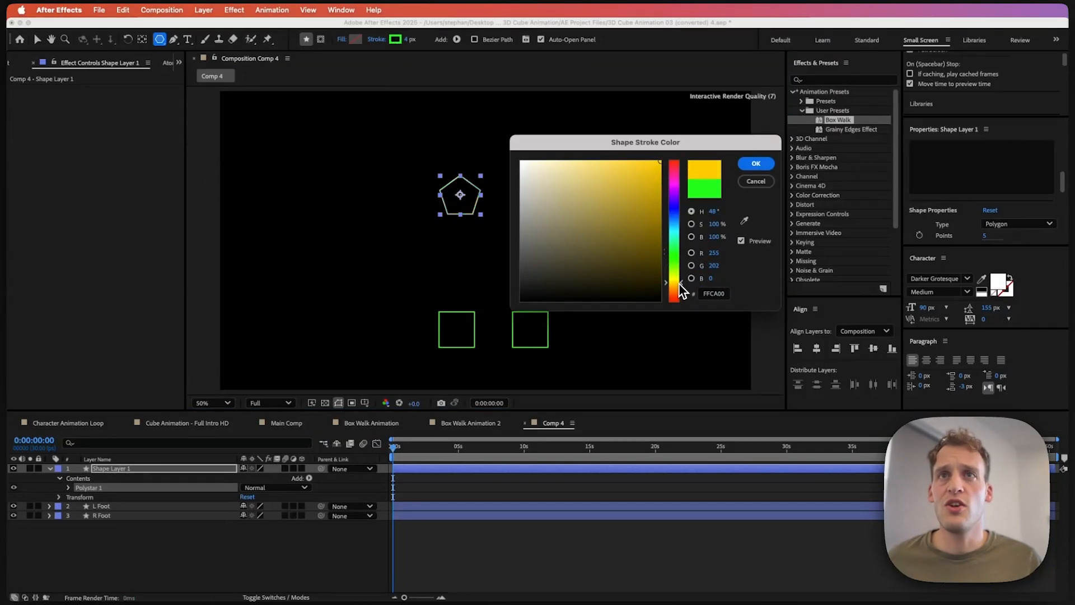
left_click(756, 164)
Step: Rename the pentagon's shape layer to R Hand
left_click(169, 469)
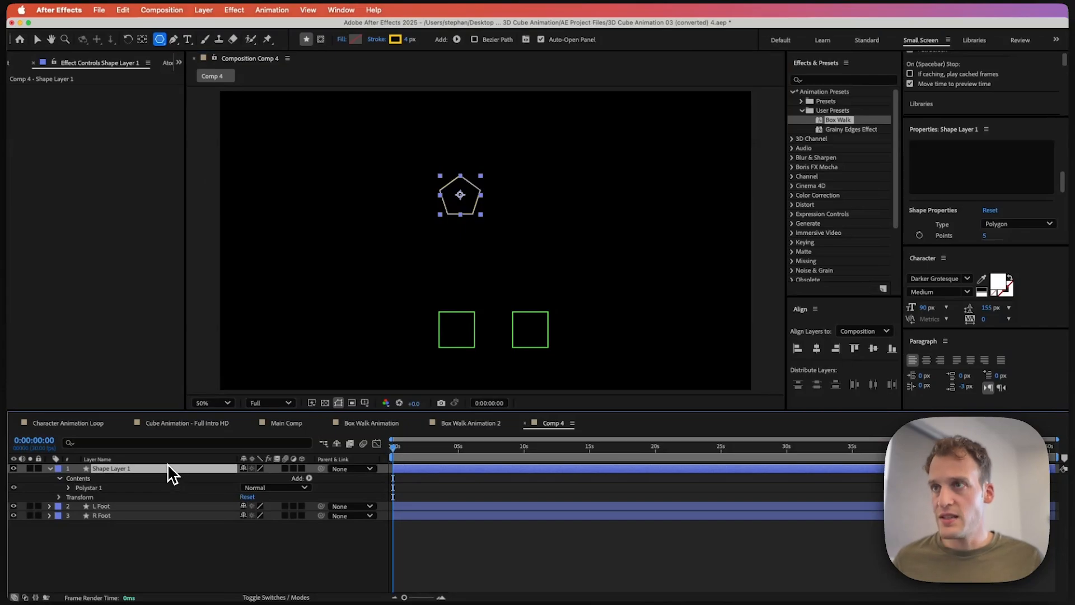
key("Return")
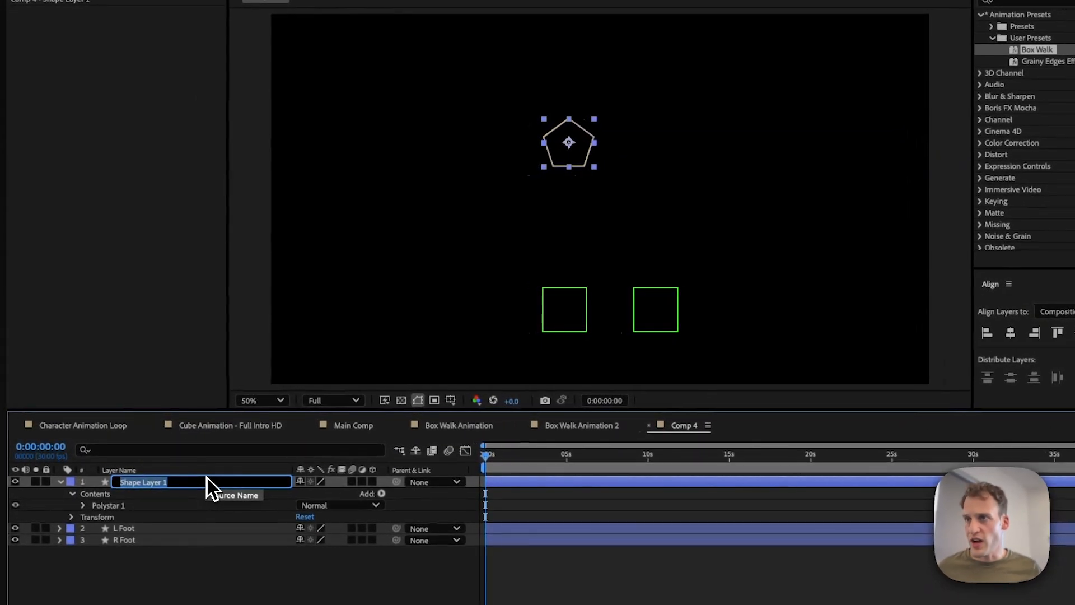
type("R Hand")
key("Return")
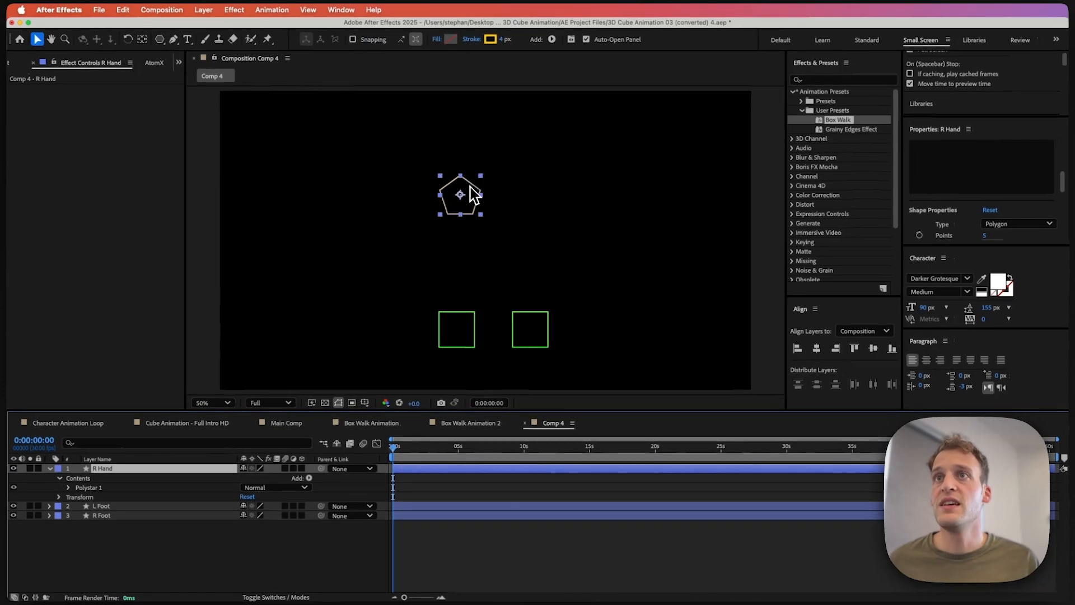
Step: Move the R Hand pentagon above the right foot and duplicate it as a layer named L Hand
left_click_drag(471, 188, 549, 223)
key("super+d")
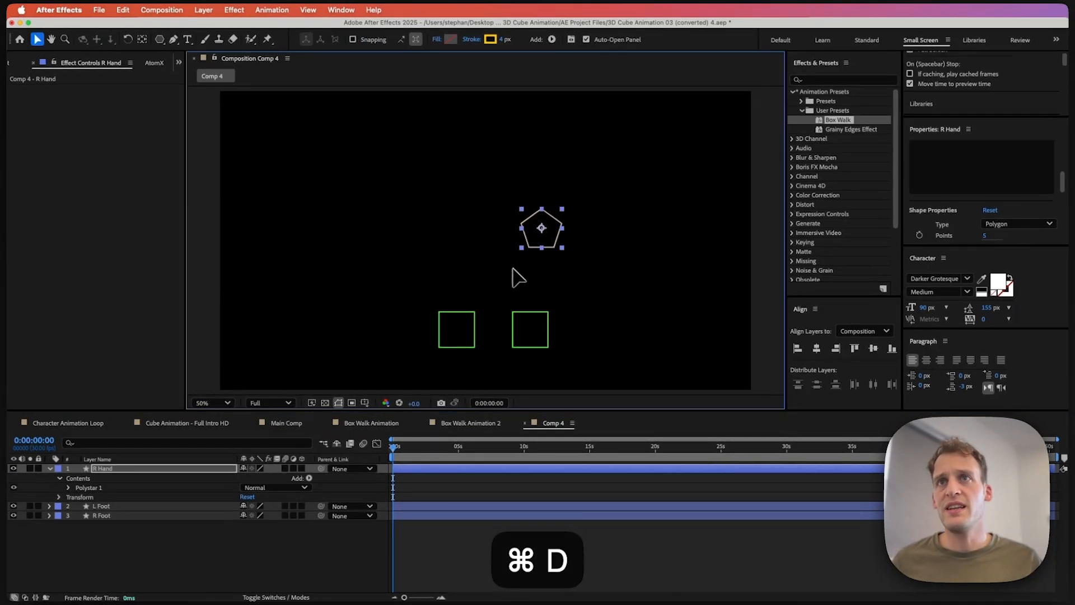
key("a")
key("Return")
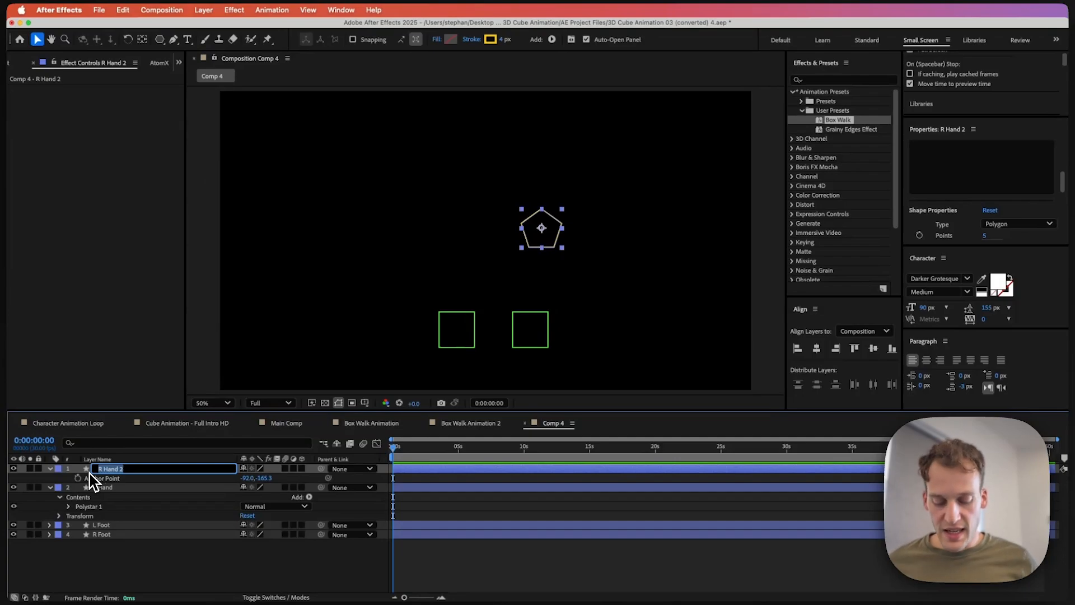
type("L H")
key("Return")
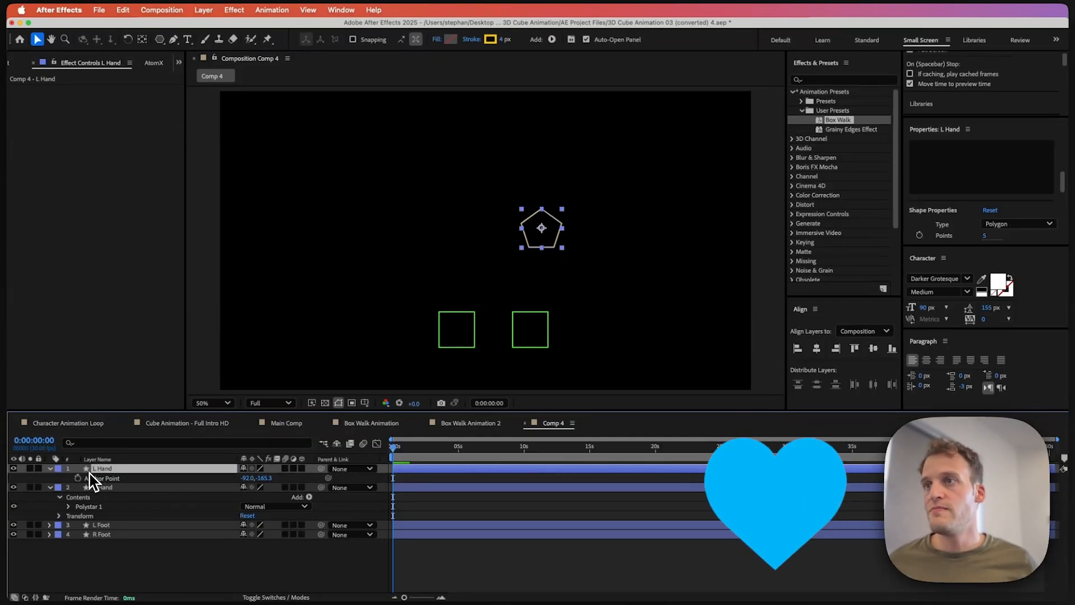
Step: Move the L Hand pentagon left so it sits above the left foot
left_click_drag(547, 219, 452, 236)
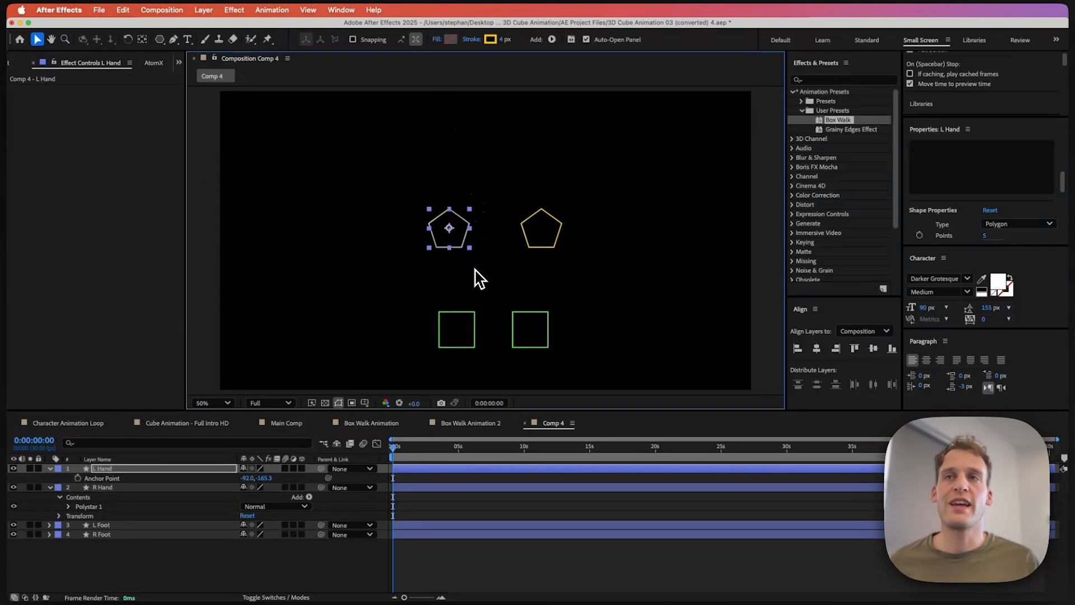
left_click(541, 246)
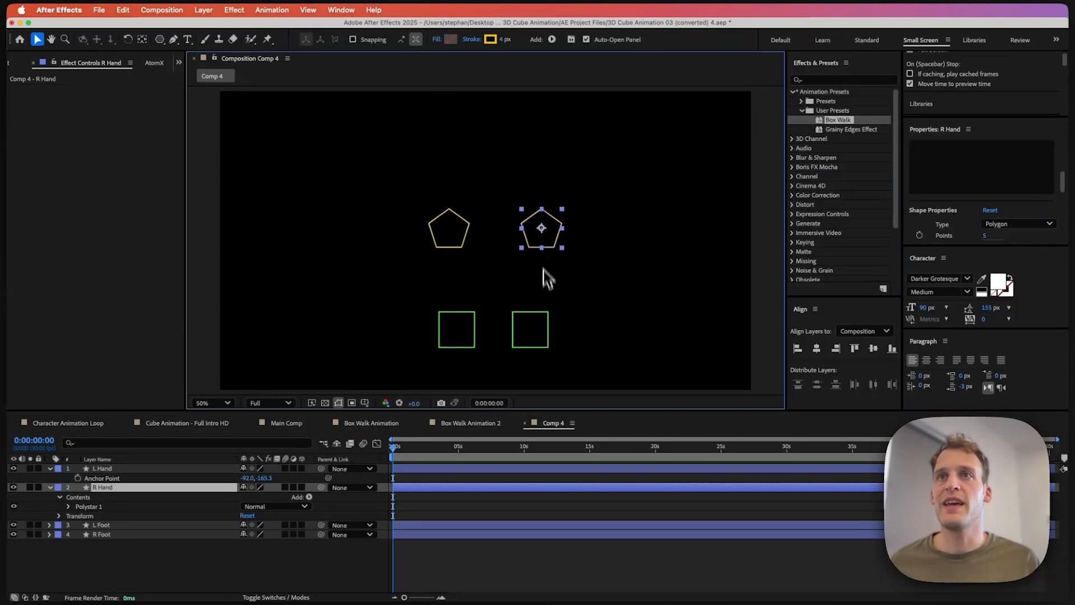
left_click(543, 332, "shift")
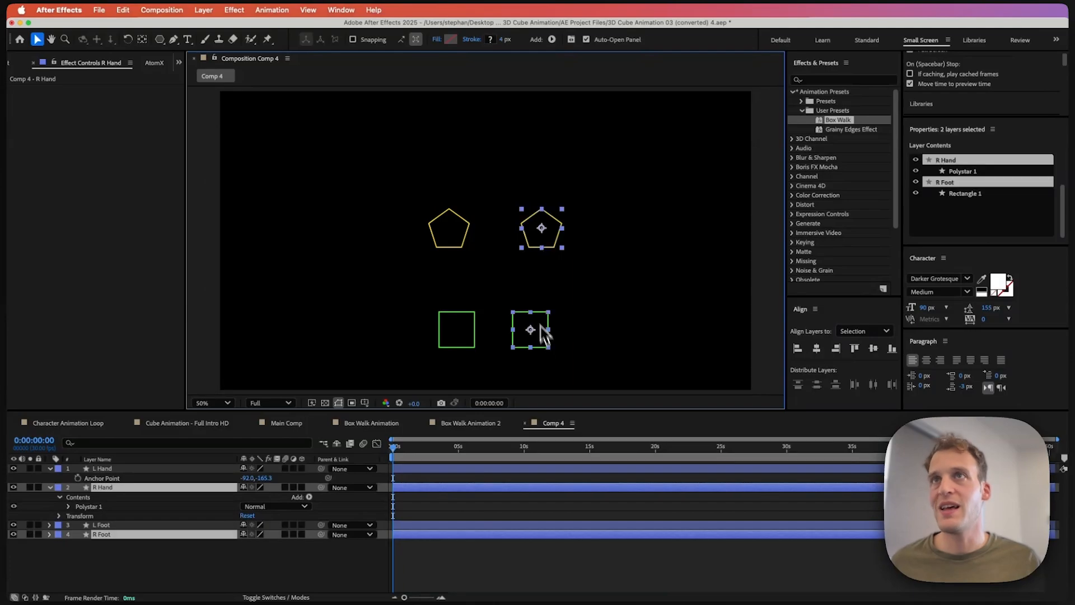
left_click(318, 563)
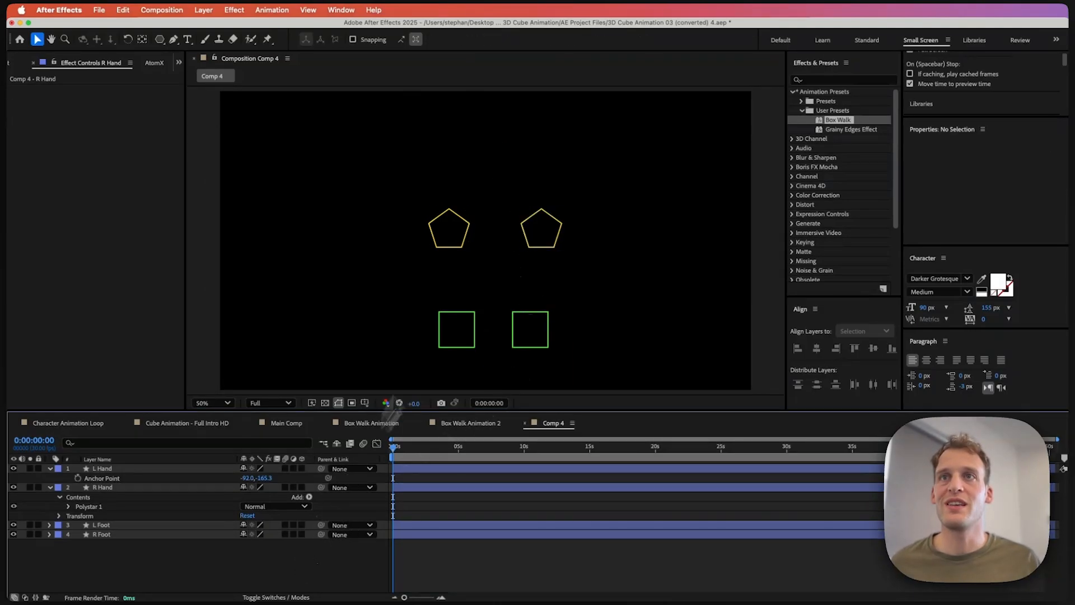
Step: Set the R Hand pentagon's stroke colour to light yellow FFD951
left_click(528, 252)
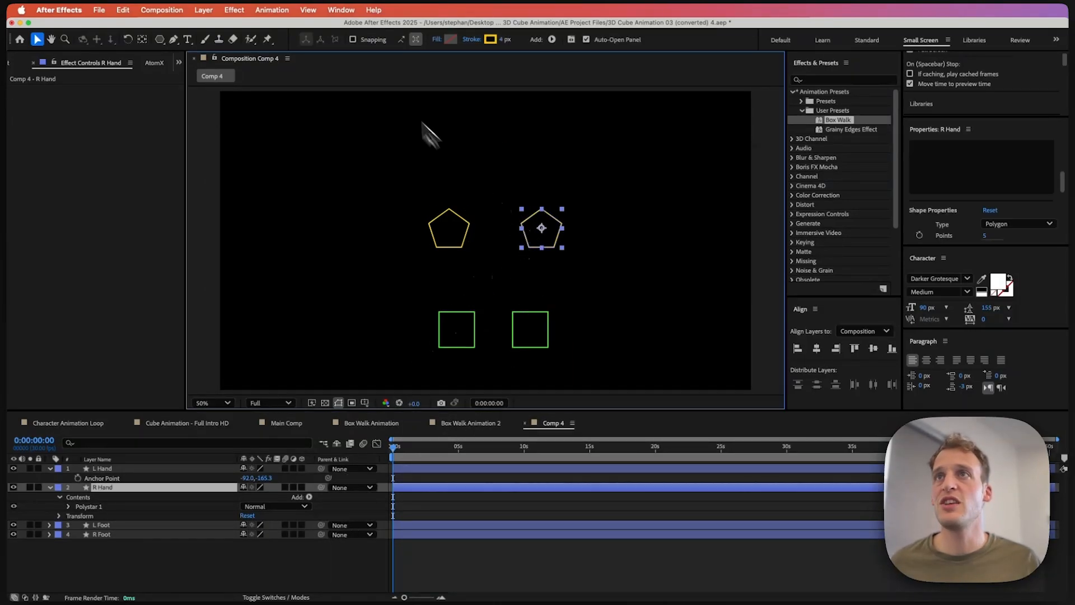
left_click(490, 39)
left_click_drag(643, 181, 623, 158)
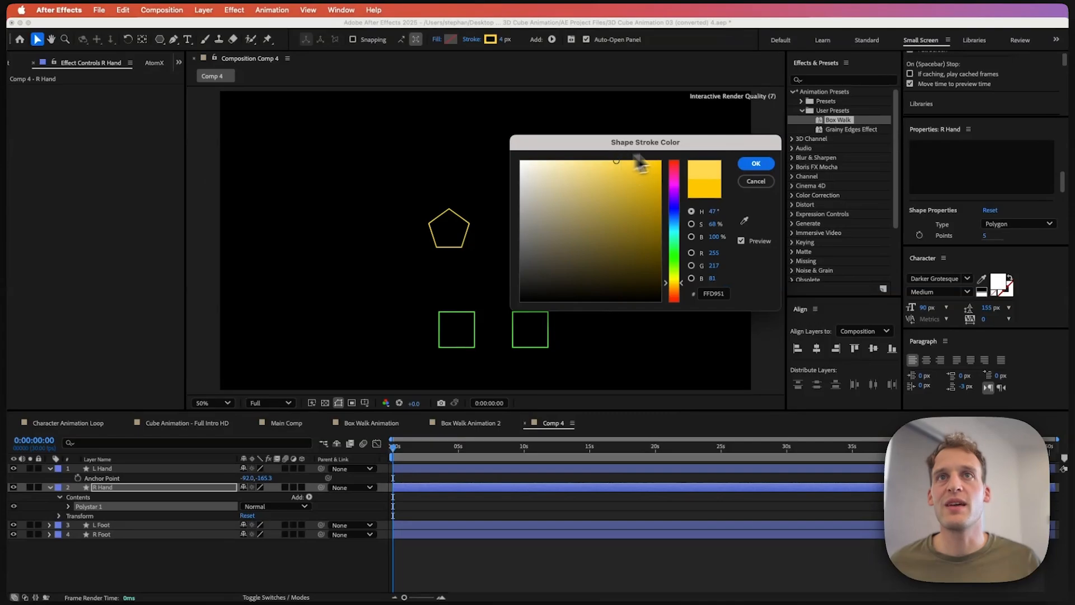
left_click(756, 163)
Step: Set the R Foot square's stroke colour to light green 5FFF70
left_click(546, 327)
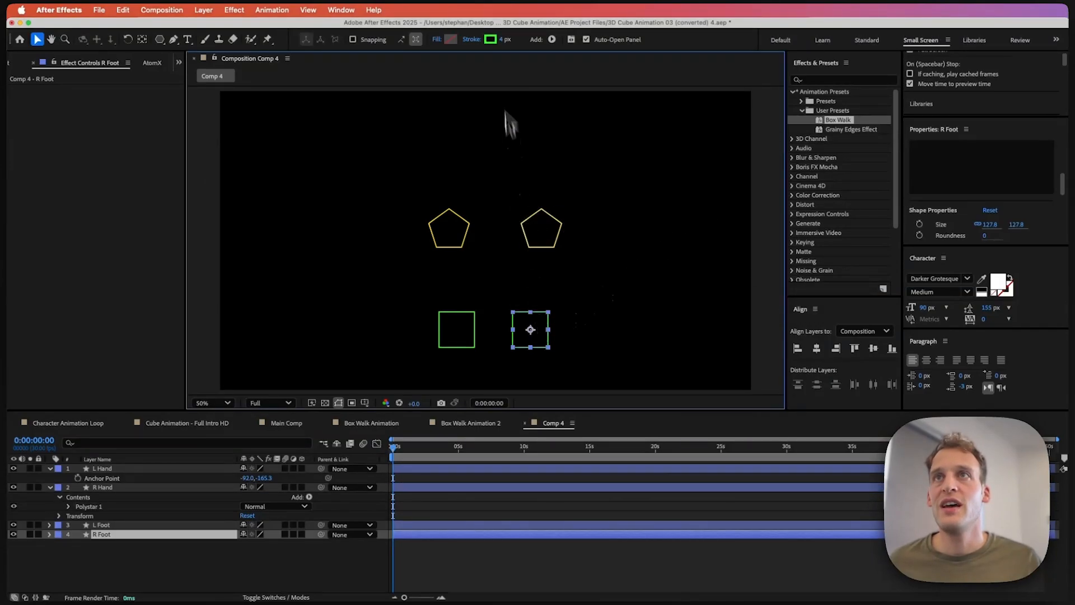
left_click(491, 40)
left_click_drag(601, 150, 615, 152)
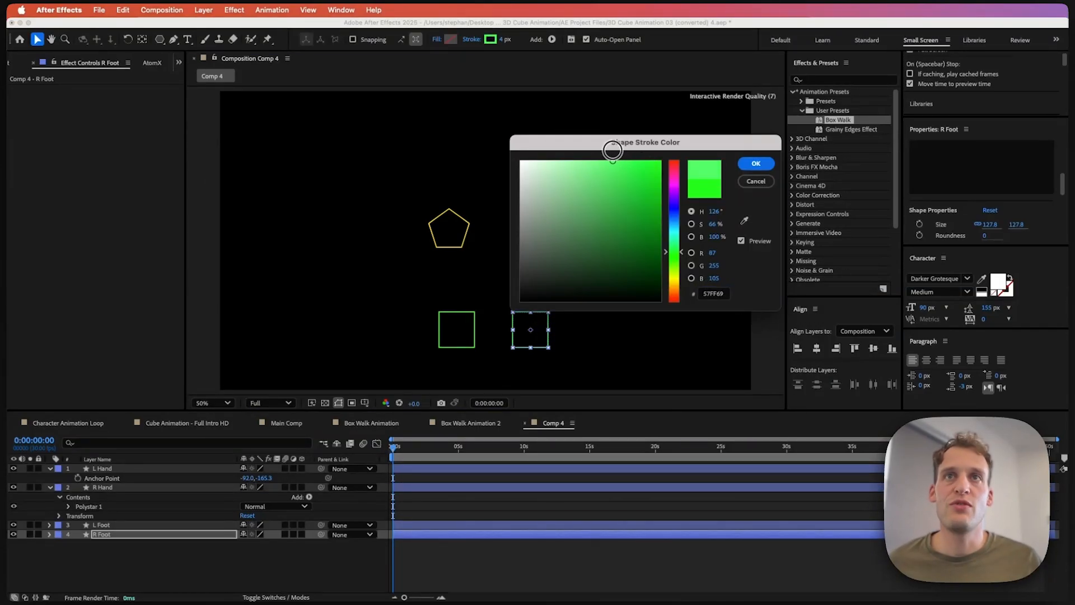
left_click(754, 163)
left_click(343, 559)
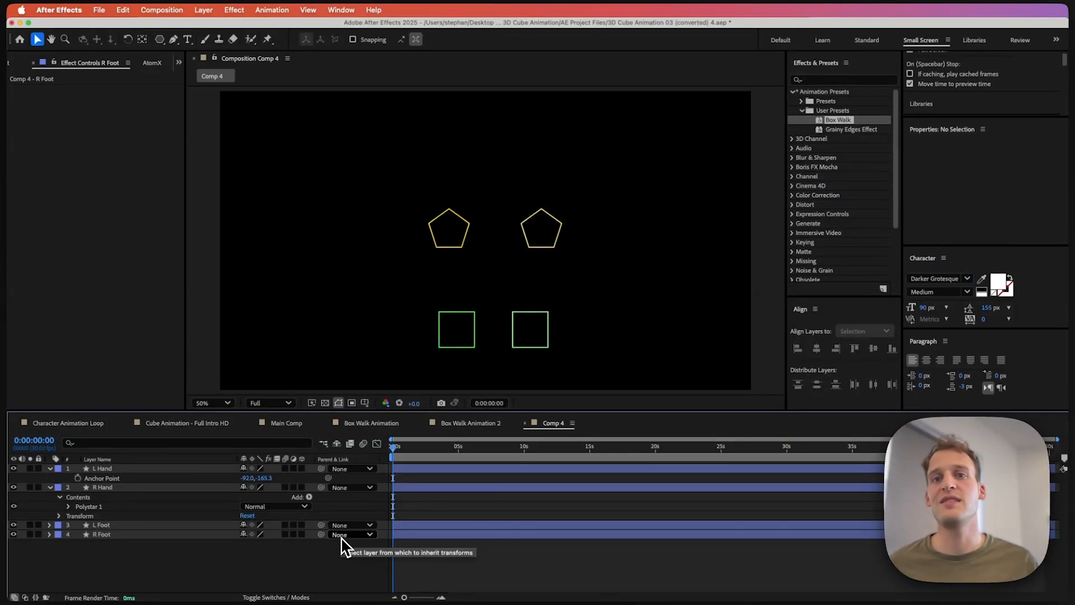
Step: Duplicate the R Hand pentagon and move the copy to the centre between both hands
left_click(516, 252)
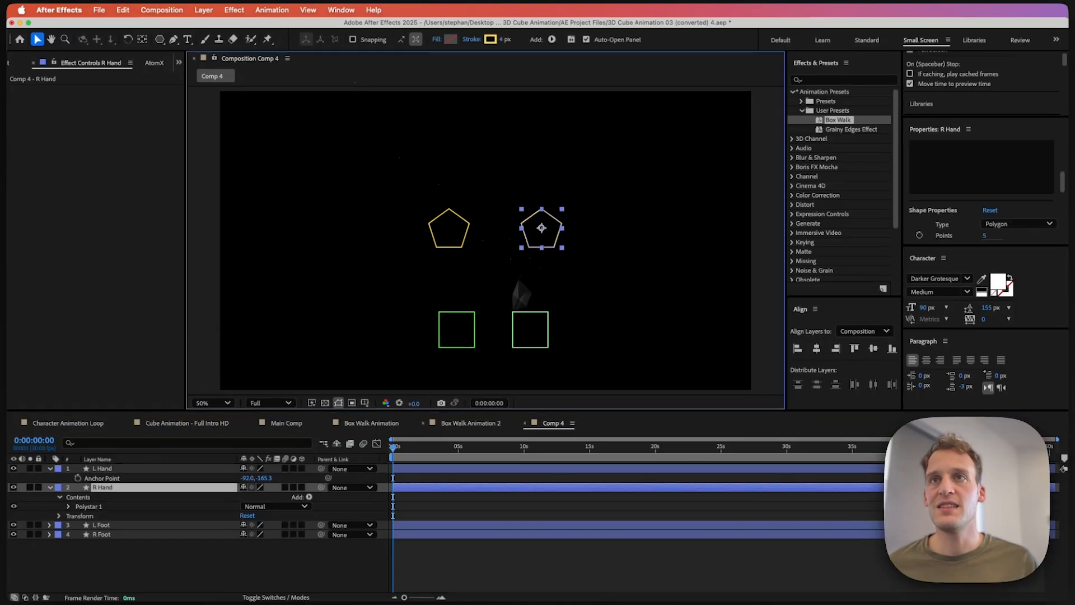
key("super+d")
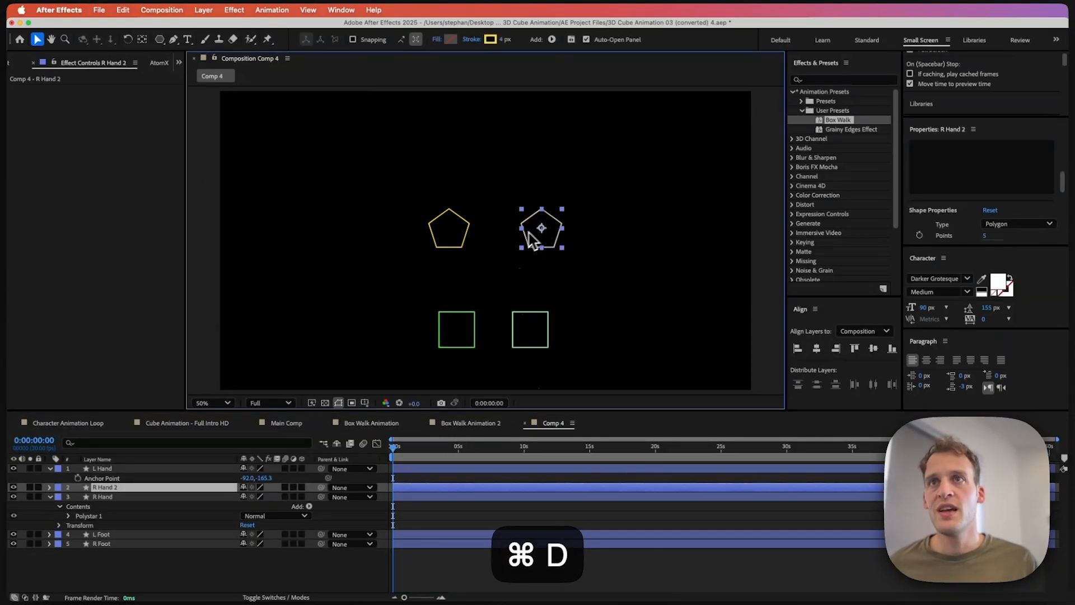
left_click_drag(531, 240, 492, 241)
key("Return")
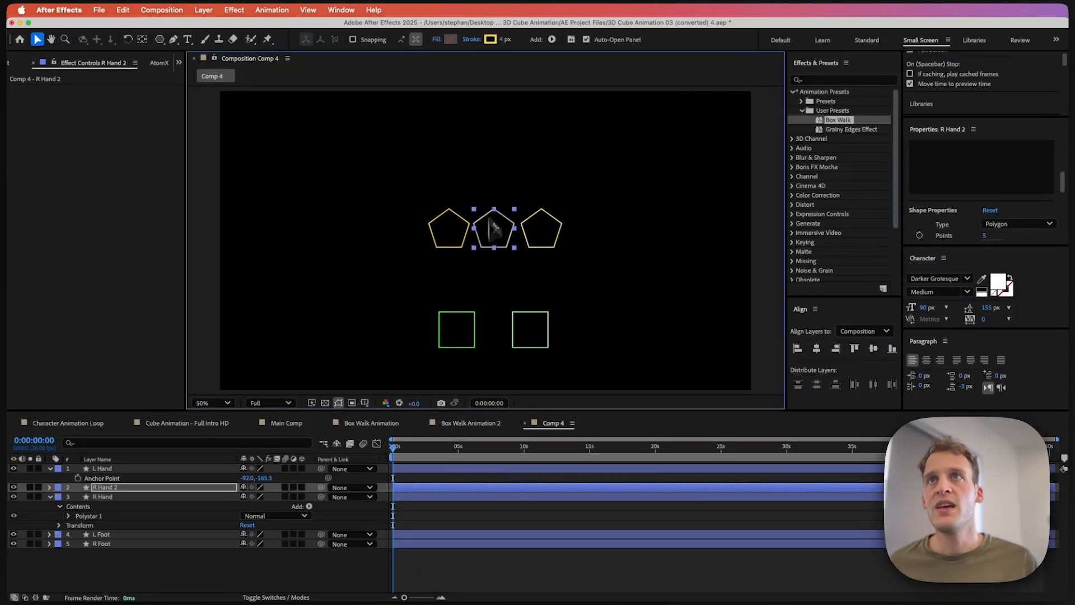
Step: Set the centre pentagon's stroke colour to white FFFFFF
left_click(490, 40)
left_click(521, 161)
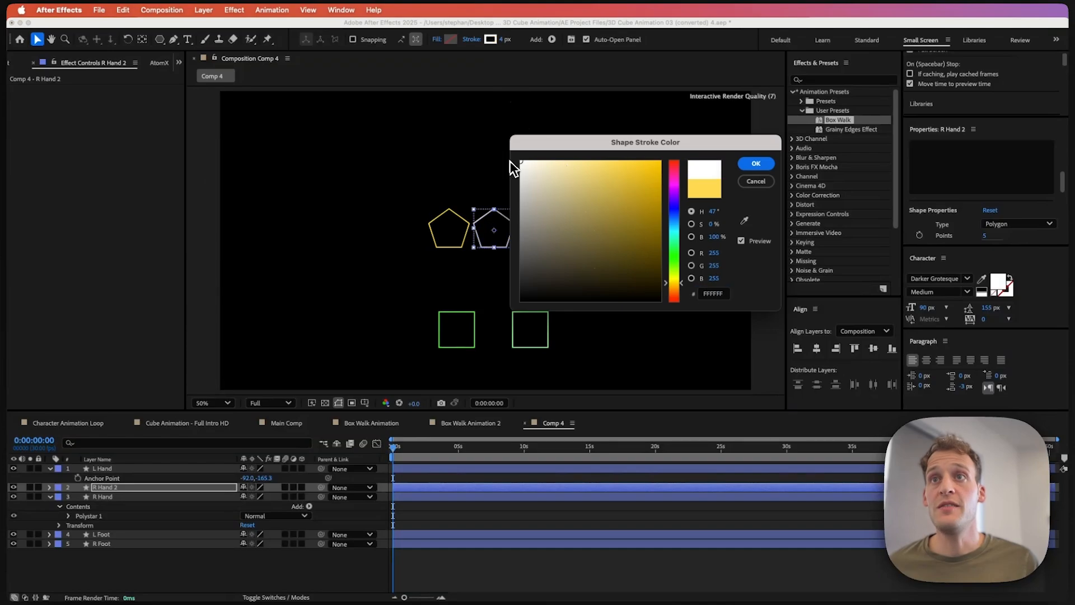
left_click(751, 164)
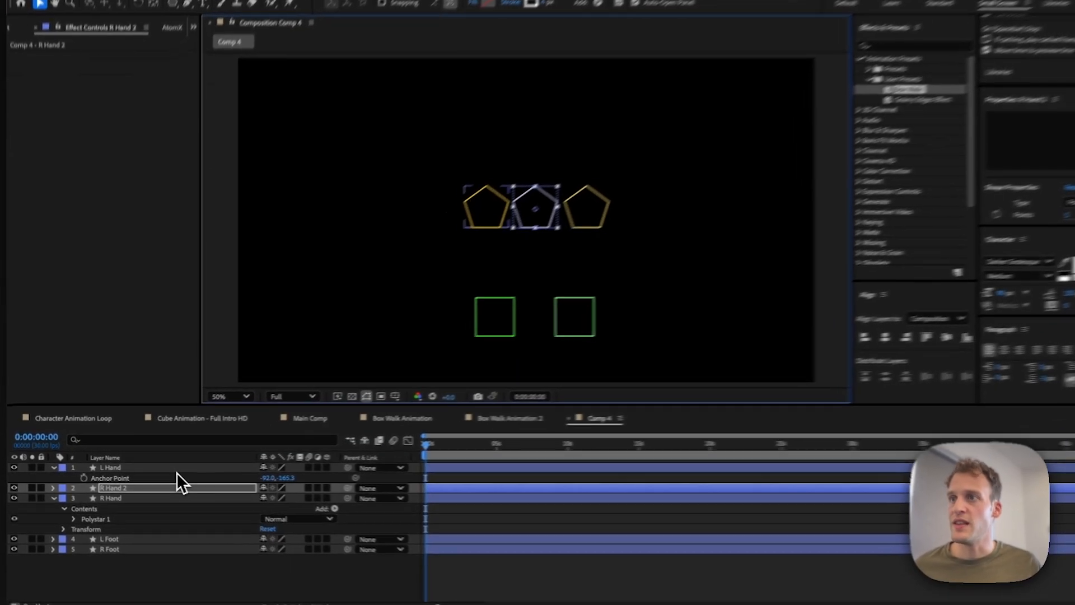
Step: Rename the centre pentagon layer to Torso]
left_click(156, 488)
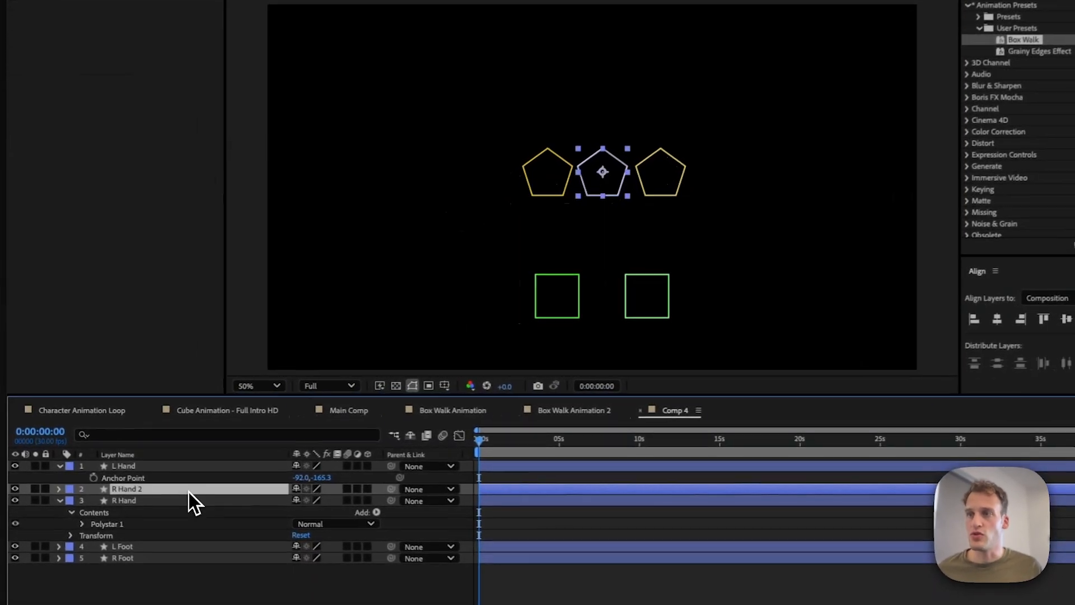
key("Return")
type("Torso")
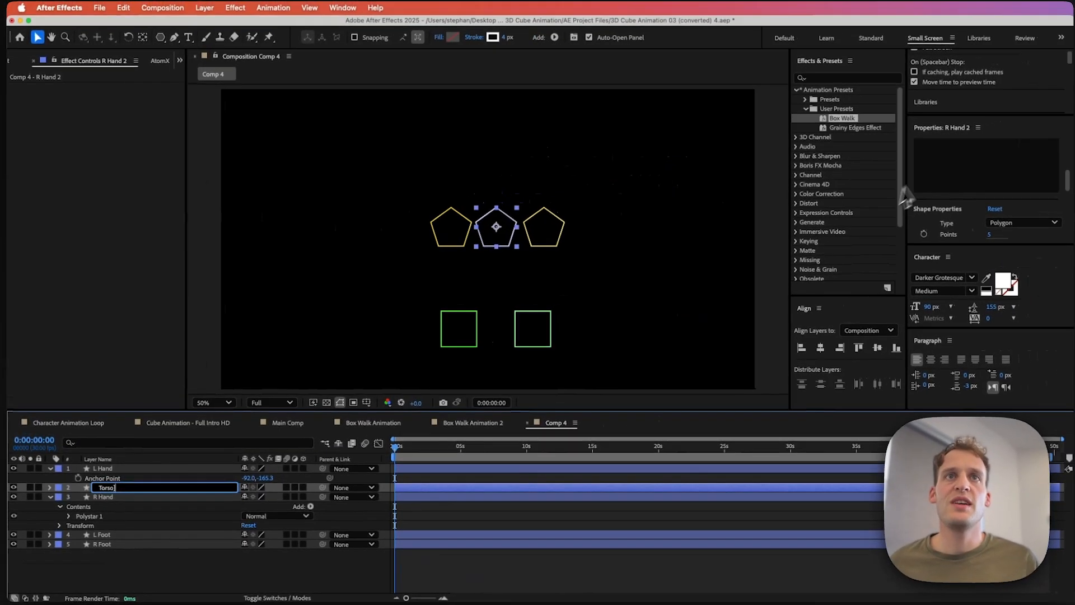
key("Return")
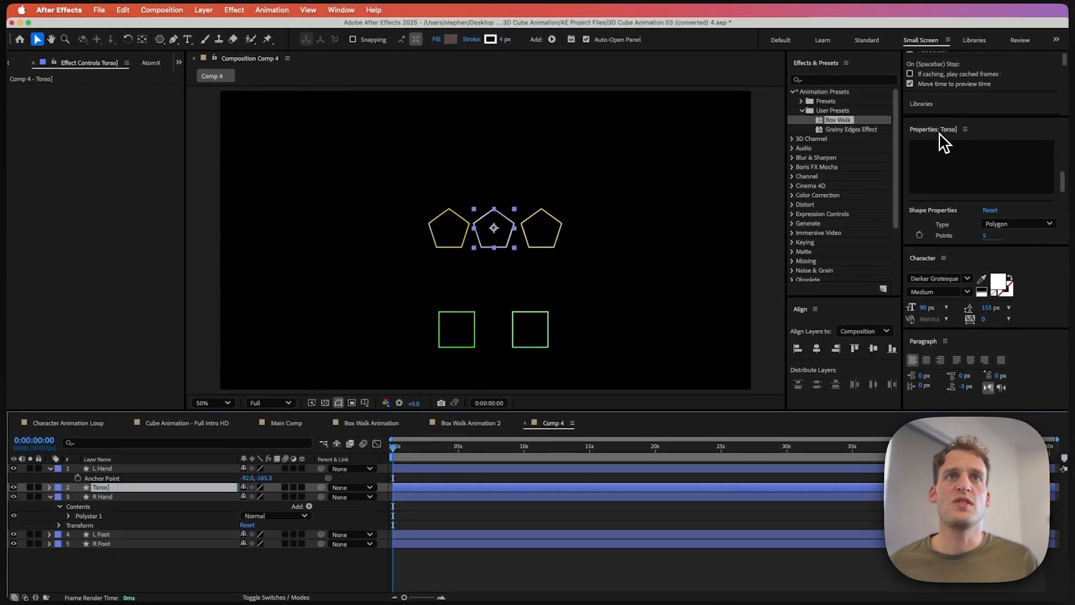
Step: Set the Torso polygon's number of points to 10
scroll(955, 226, "down", 1)
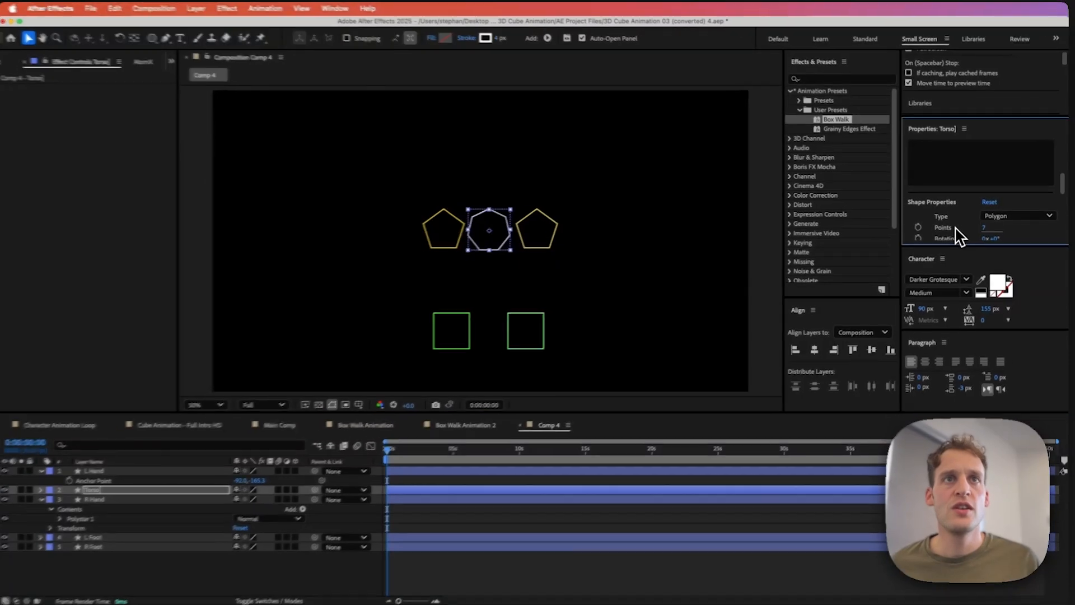
left_click_drag(981, 229, 984, 229)
left_click(983, 229)
type("10")
key("Return")
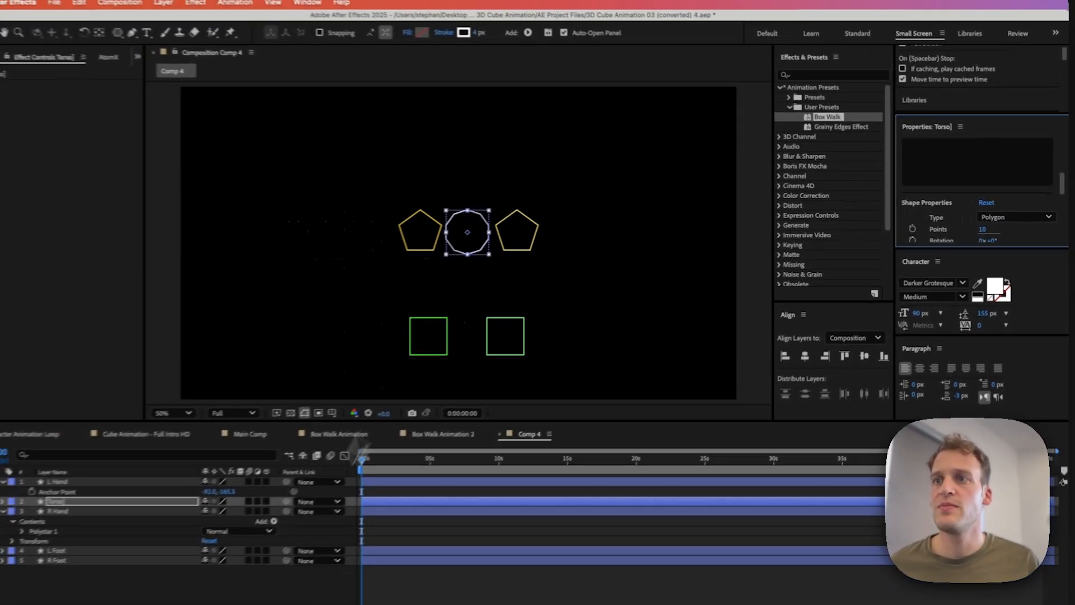
Step: Duplicate the Torso] layer, move the copy to the top of the layer stack and place it above the torso
left_click(263, 579)
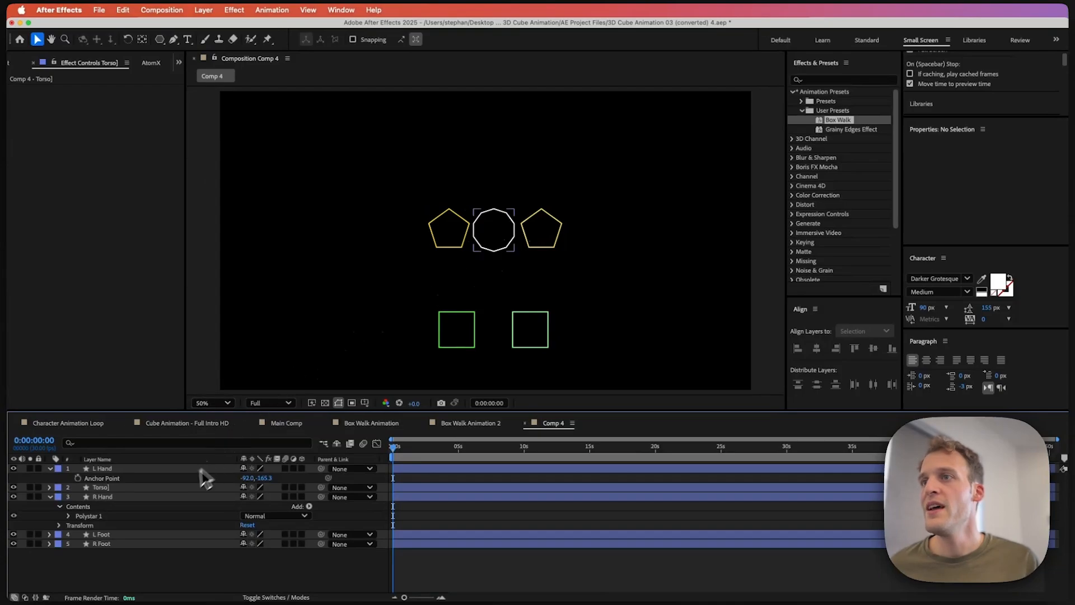
left_click(120, 498)
left_click(104, 489)
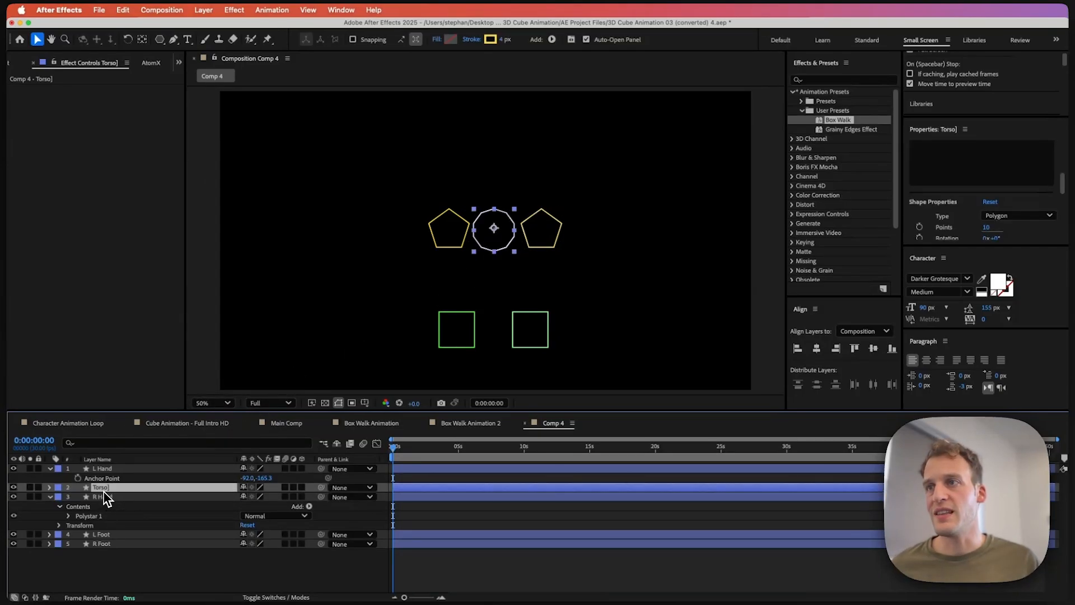
key("super+d")
left_click_drag(103, 492, 106, 466)
left_click_drag(495, 229, 496, 167)
key("Return")
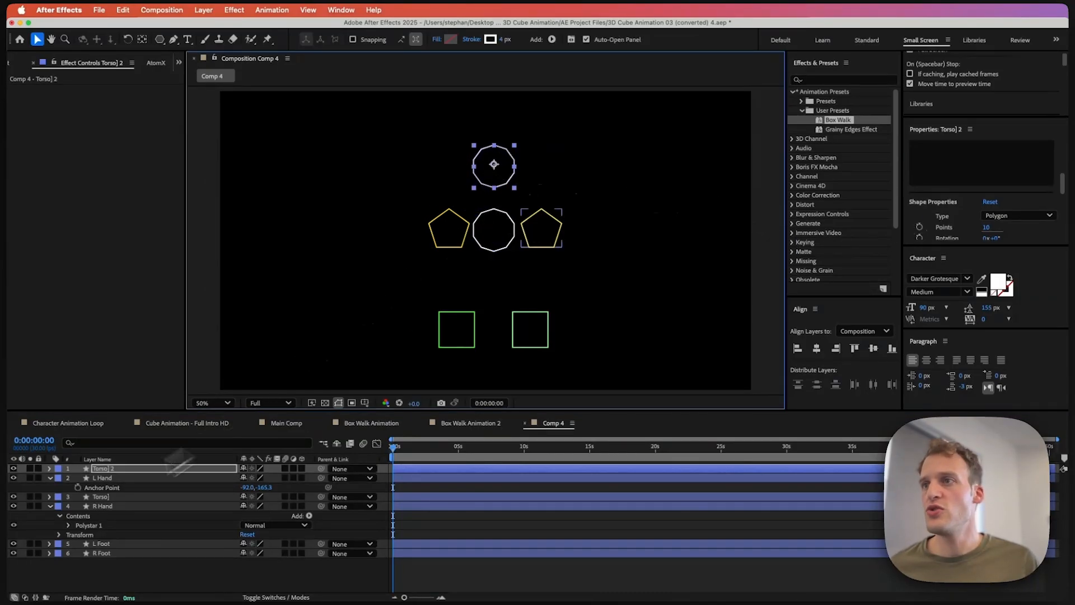
Step: Set the copy's polygon points to 3 and its outer radius to 111
left_click(50, 469)
left_click(58, 478)
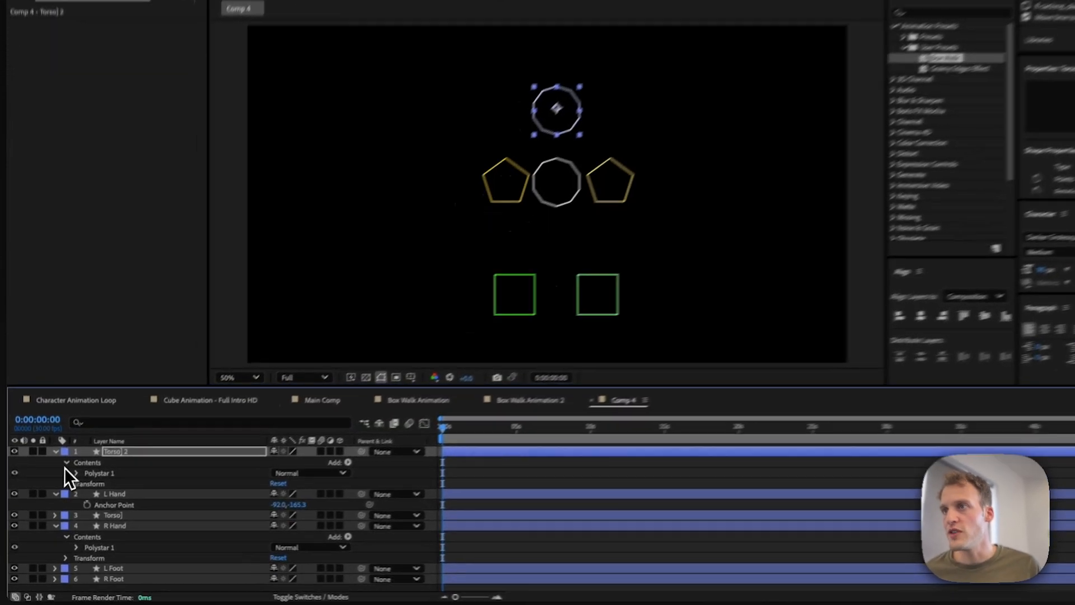
left_click(68, 488)
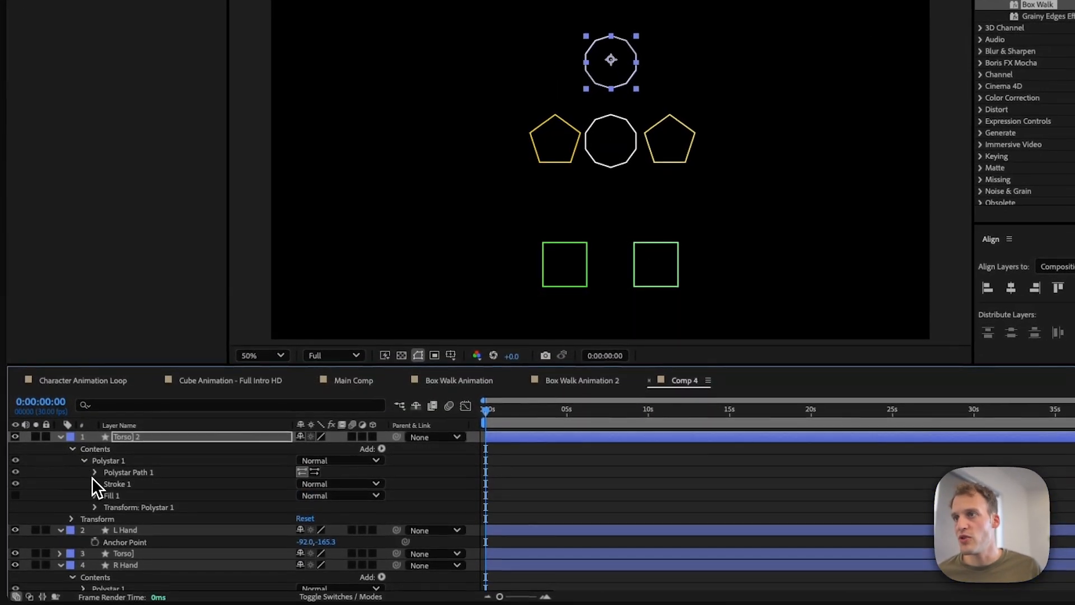
left_click(94, 473)
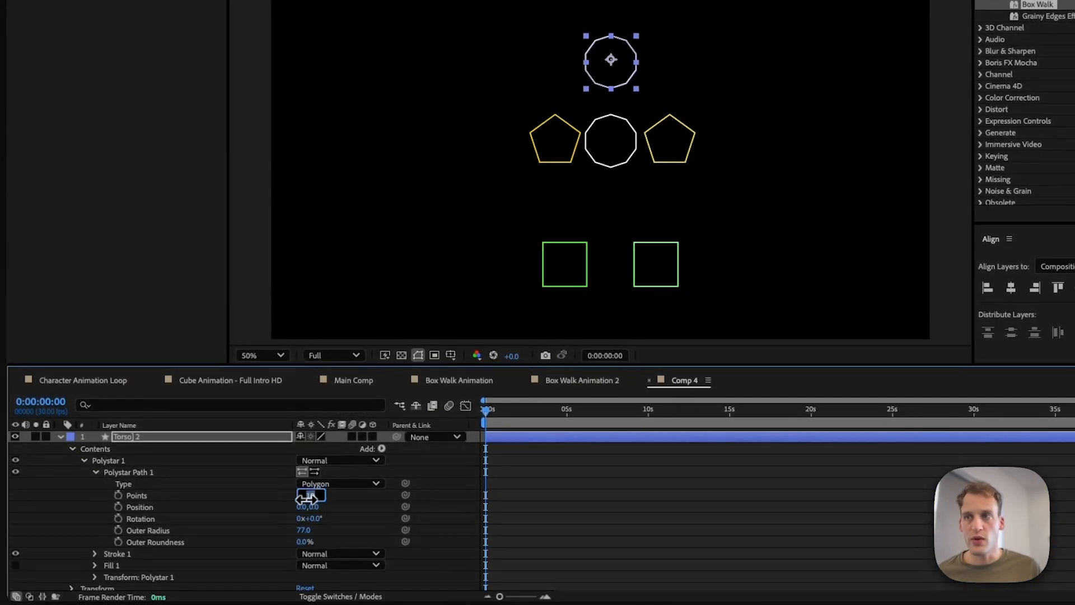
key("Return")
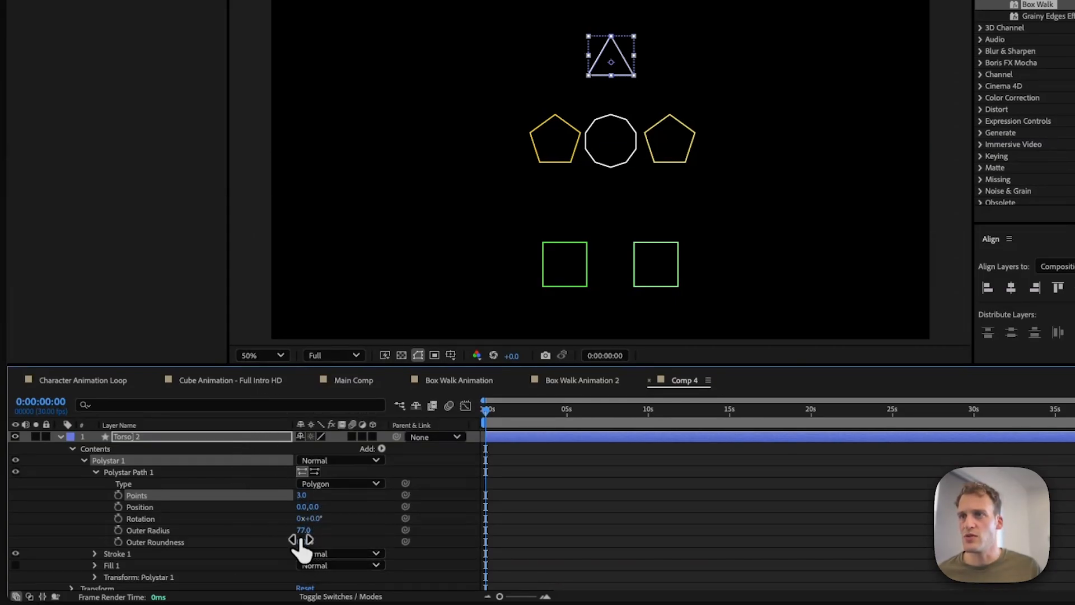
left_click_drag(305, 530, 325, 530)
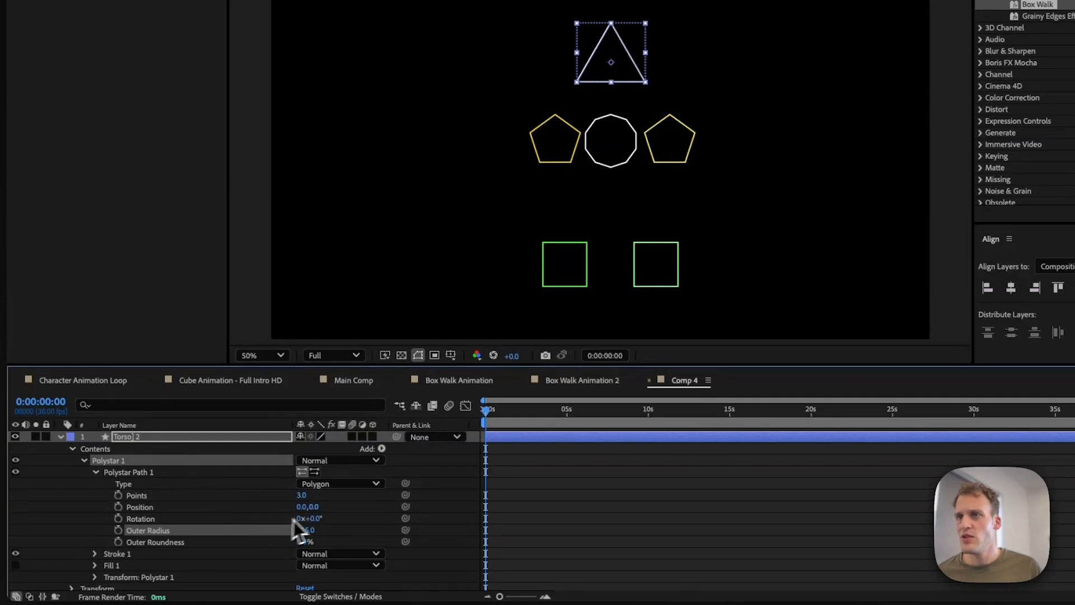
Step: Rotate the triangle by 60° so it points down and nudge it slightly upward
left_click_drag(319, 518, 351, 511)
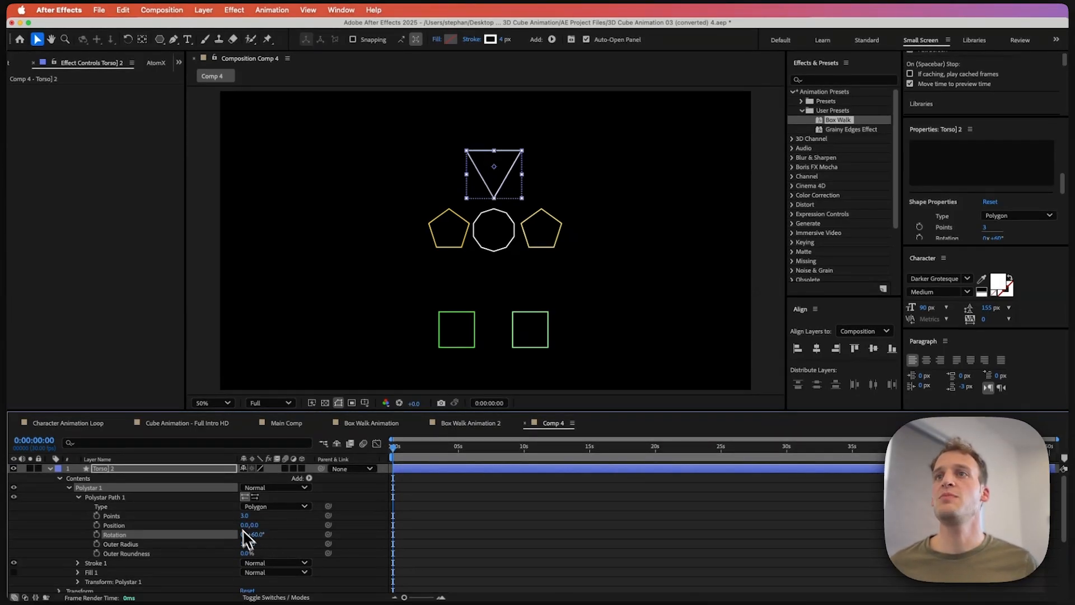
left_click(368, 503)
left_click(167, 469)
left_click_drag(497, 166, 497, 158)
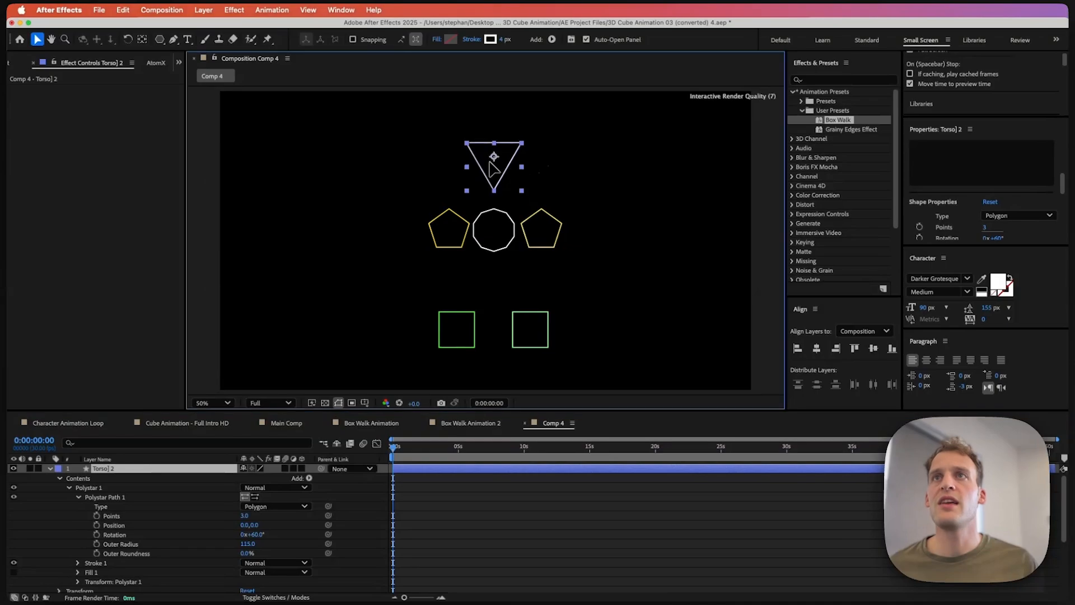
Step: Set the triangle's stroke colour to pink FF2FF5
left_click(490, 39)
mouse_move(674, 196)
left_mouse_down()
mouse_move(672, 207)
mouse_move(671, 184)
left_mouse_up()
left_click(625, 156)
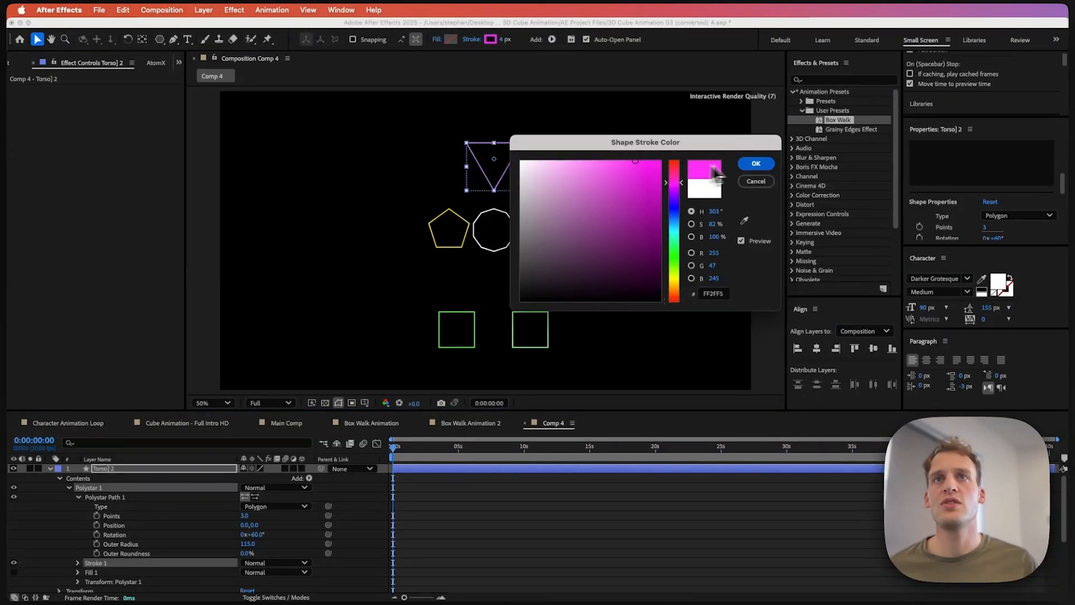
left_click(755, 164)
left_click(342, 528)
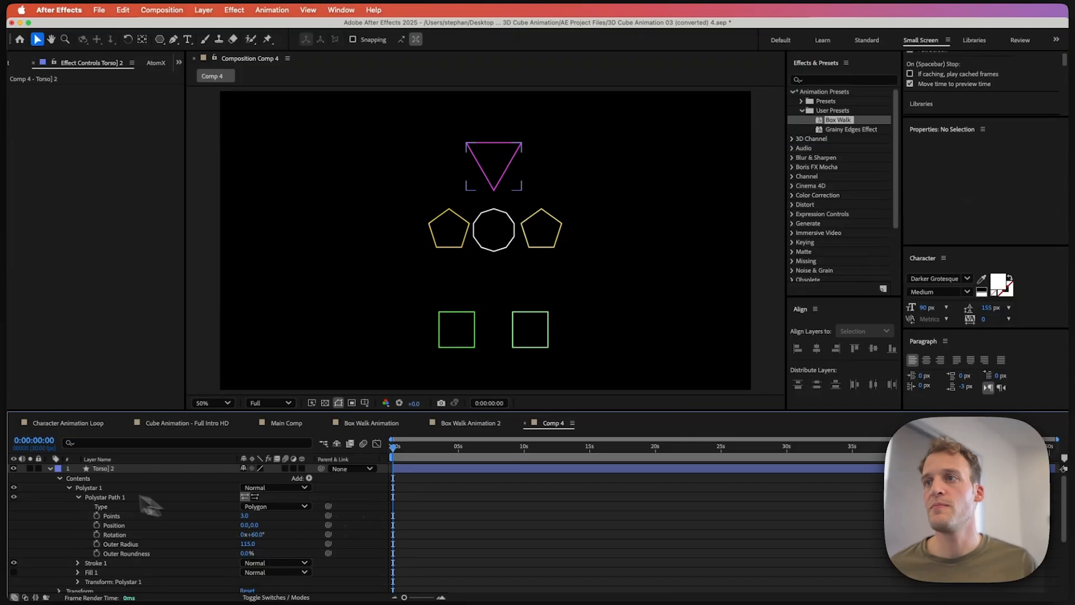
Step: Rename the triangle layer to Head
left_click(49, 468)
left_click(114, 470)
key("Return")
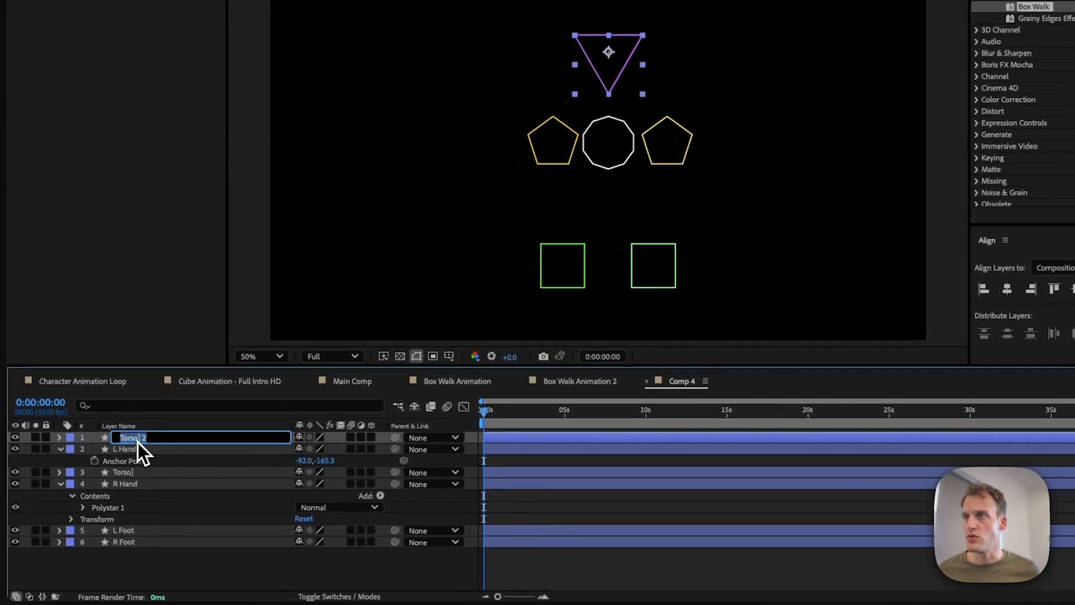
type("Hea")
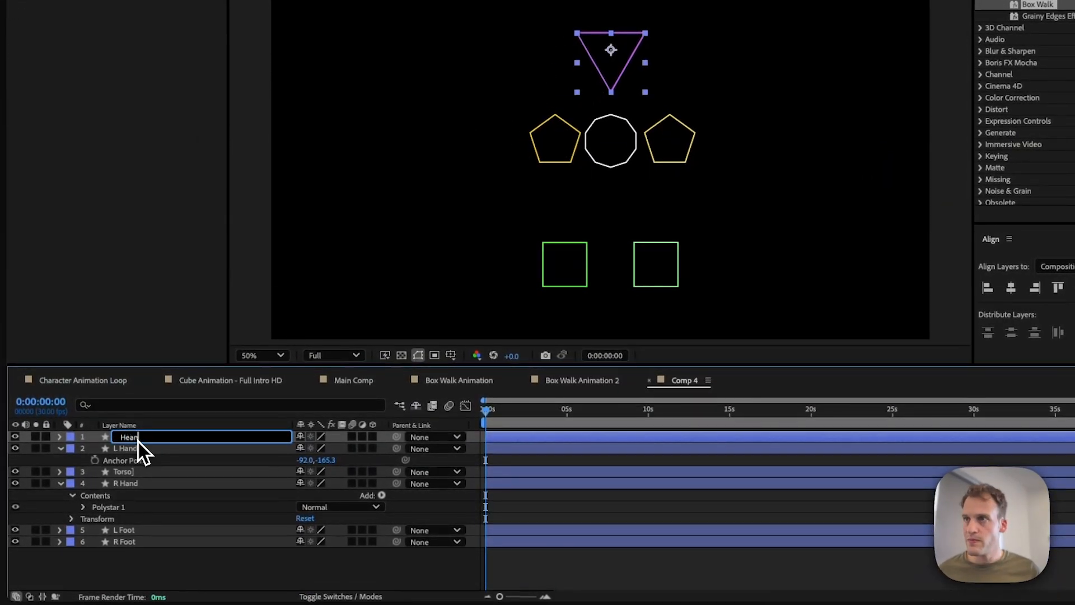
type("nd")
key("BackSpace")
key("BackSpace")
type("d")
key("Return")
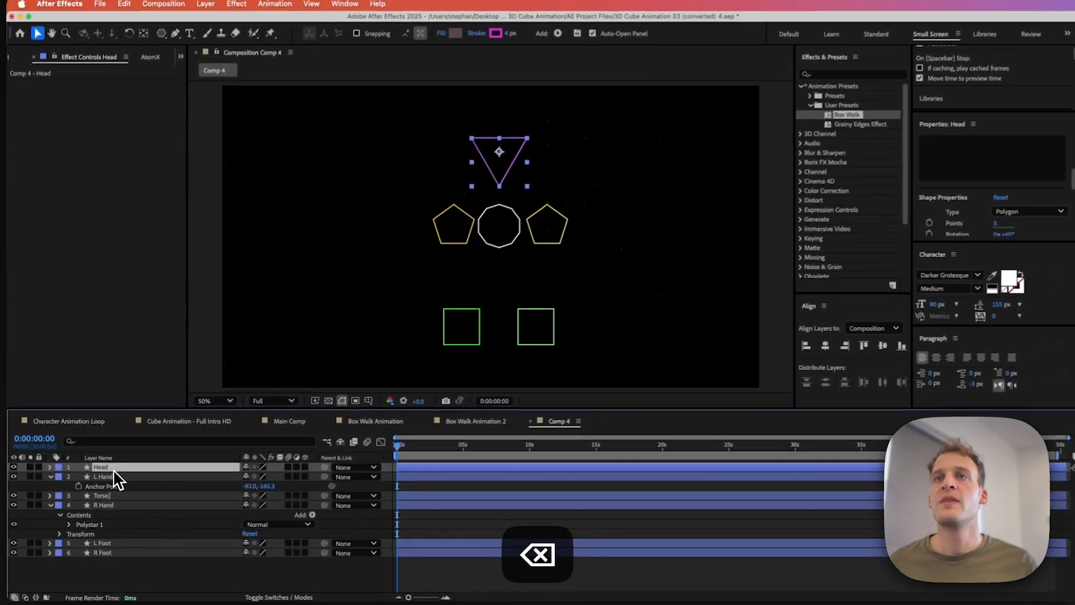
left_click(160, 563)
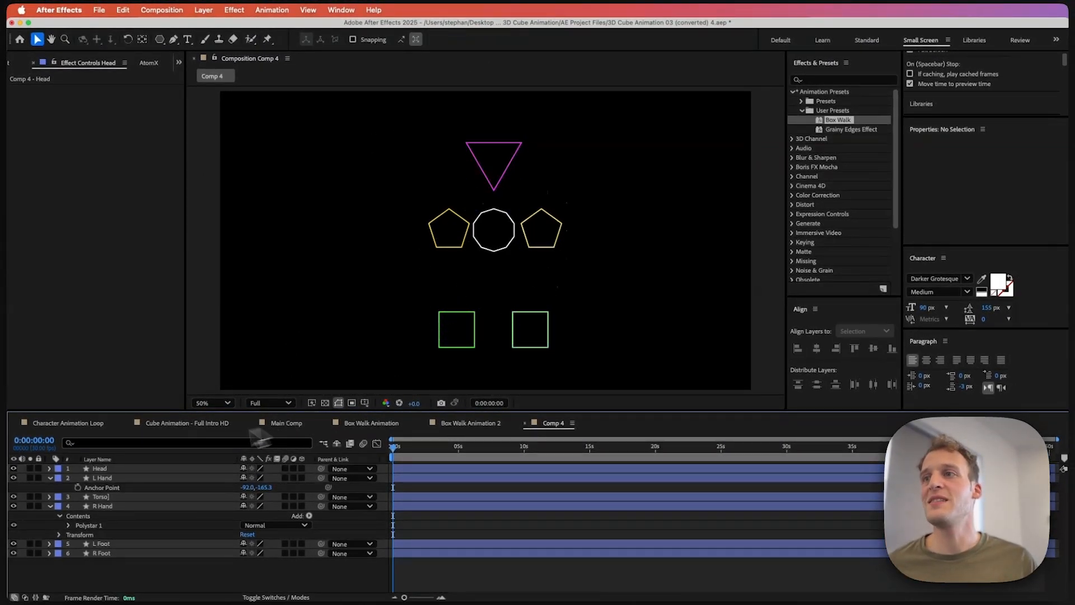
Step: Parent the Head, L Hand and R Hand layers to the Torso] layer
key("super+z")
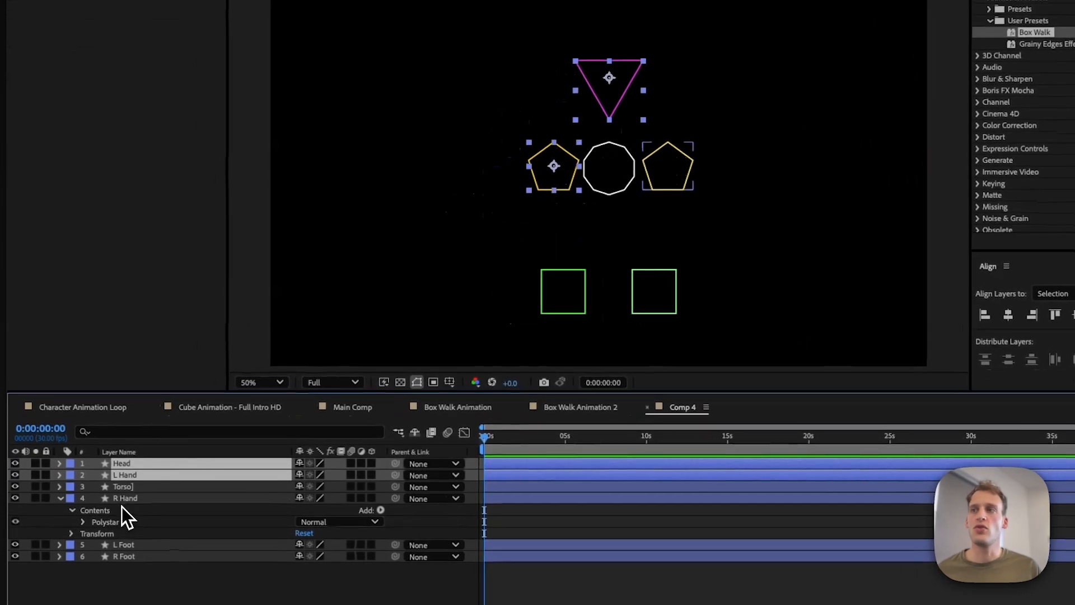
left_click(121, 504)
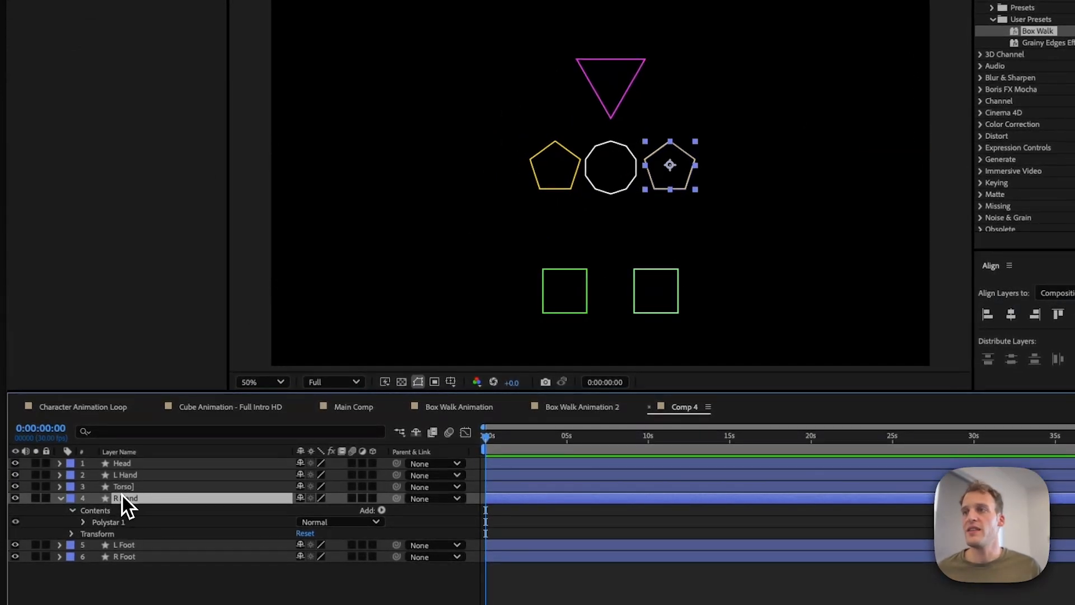
left_click(122, 480, "super")
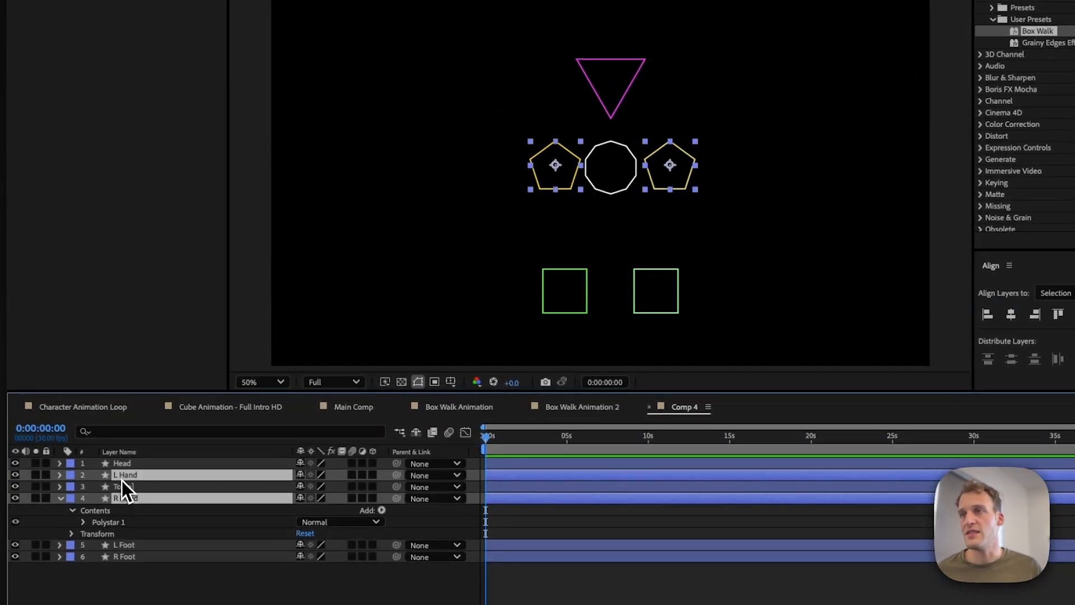
left_click(122, 468, "super")
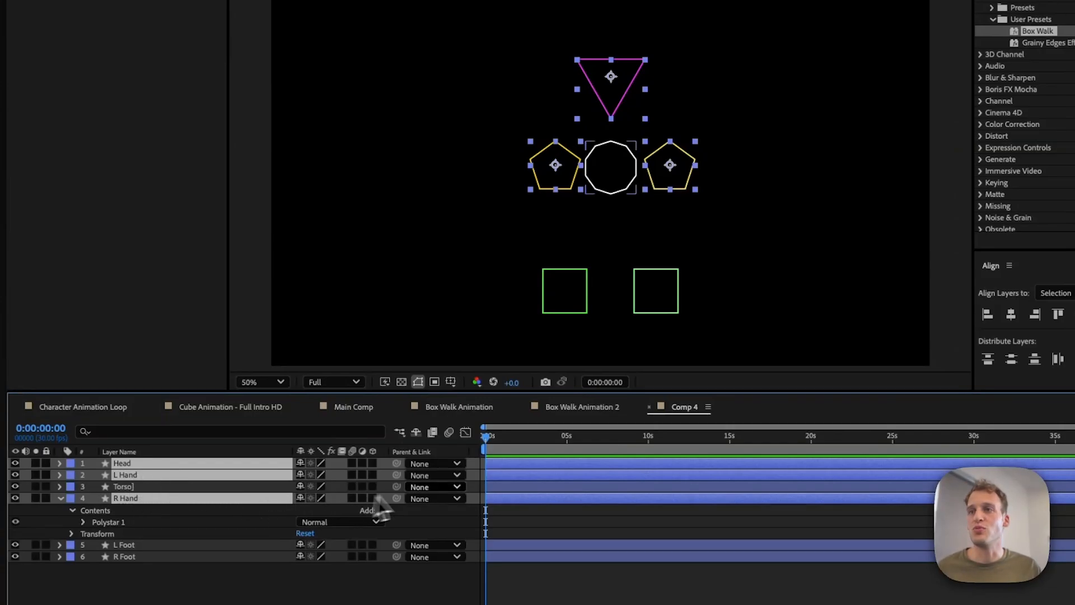
left_click_drag(396, 475, 219, 493)
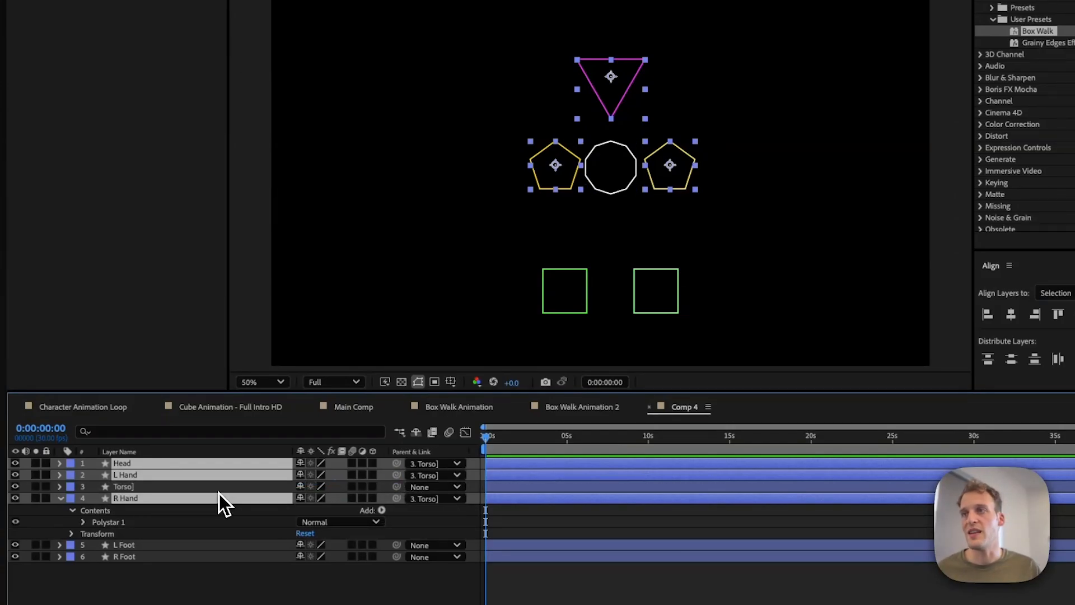
left_click(179, 574)
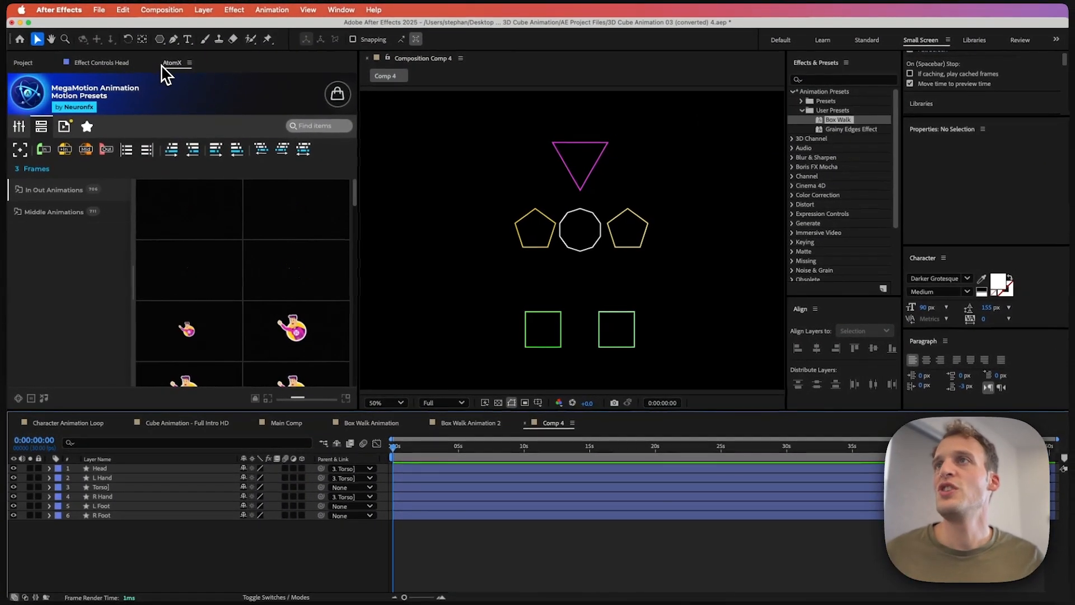
Step: Open the AtomX panel with the MegaMotion presets
left_click(163, 66)
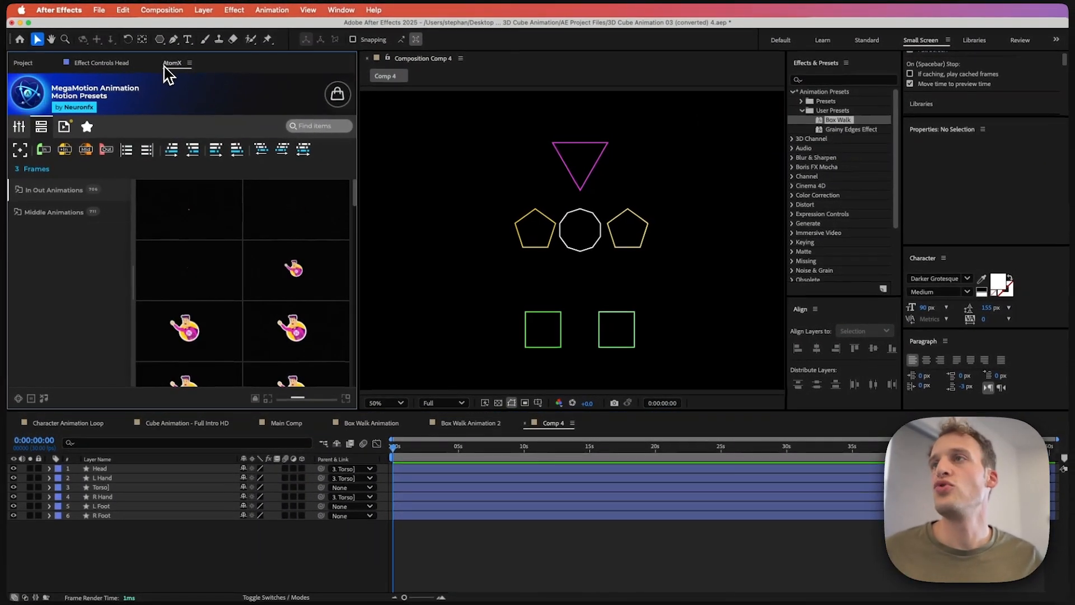
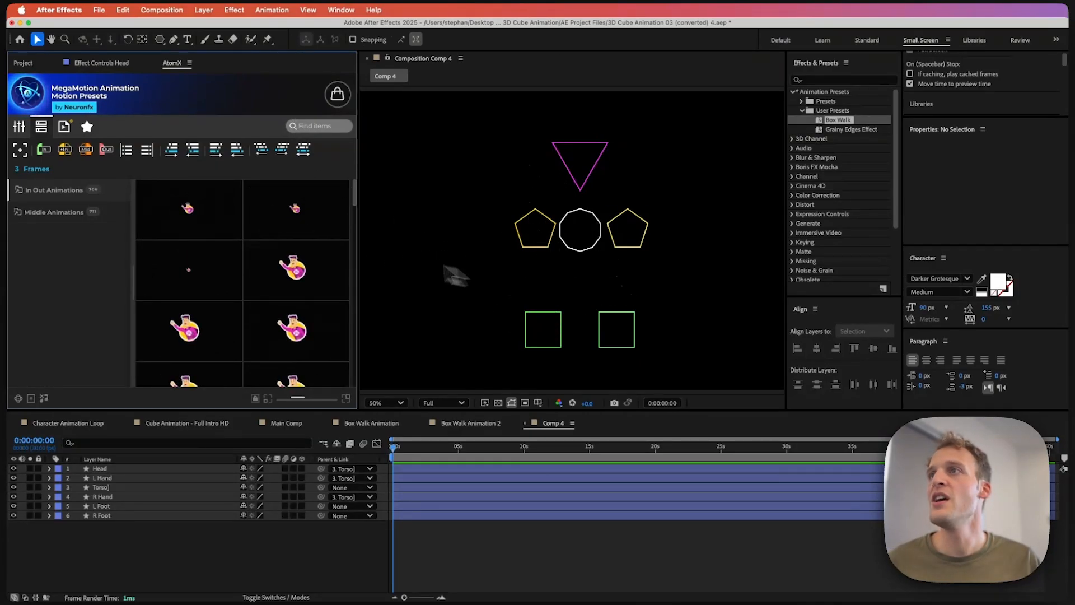
Step: Open the Run presets under Middle Animations > Group Animations and apply Loop_Run_R_Foot to the R Foot layer
left_click(54, 212)
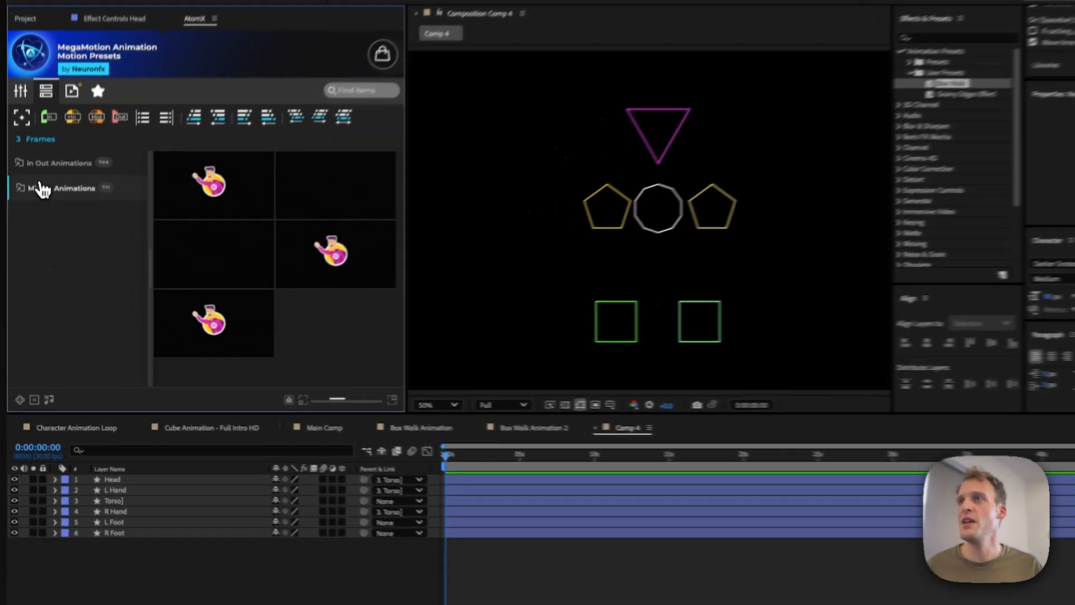
left_click(42, 213)
scroll(56, 196, "down", 3)
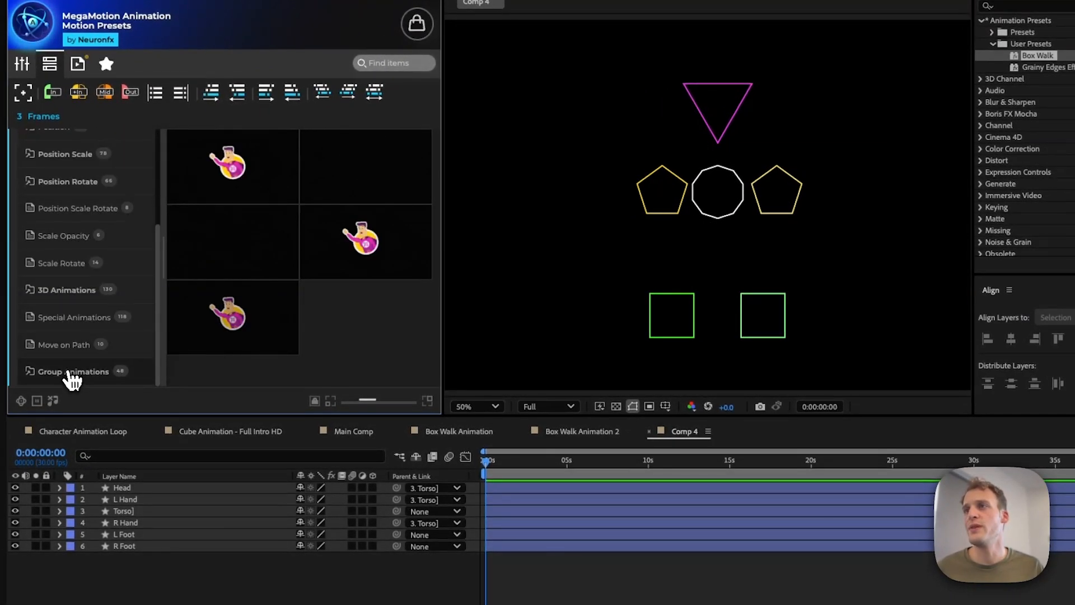
left_click(71, 371)
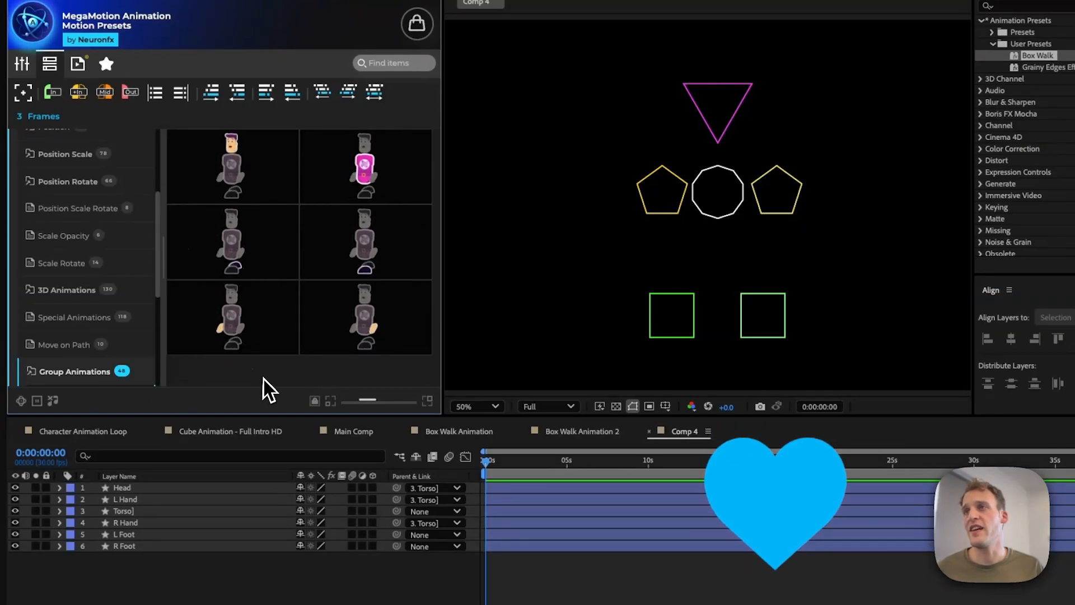
scroll(36, 303, "down", 3)
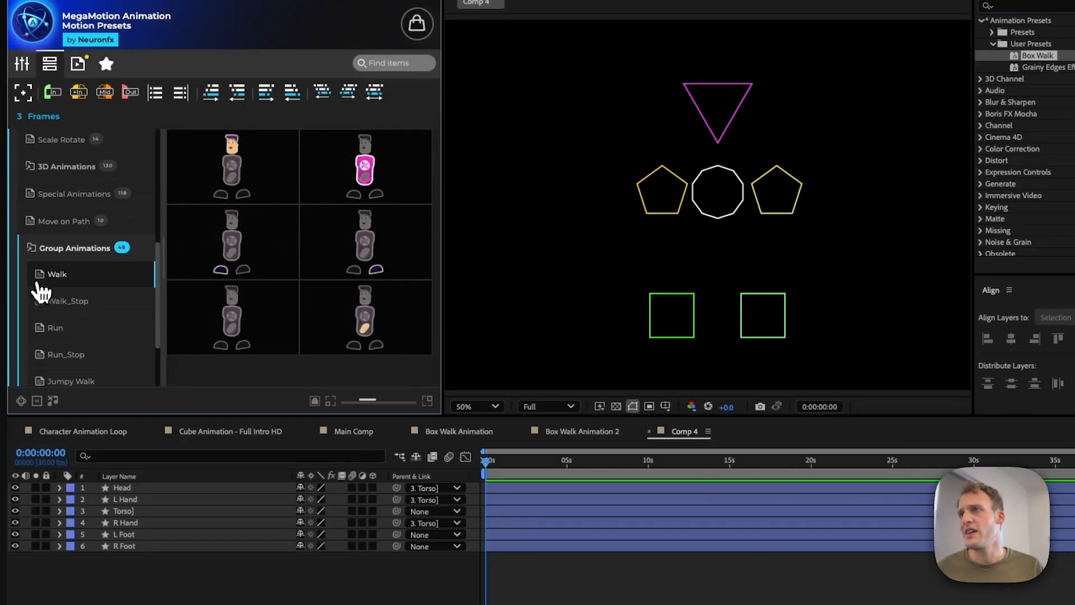
scroll(45, 280, "down", 1)
scroll(57, 306, "down", 1)
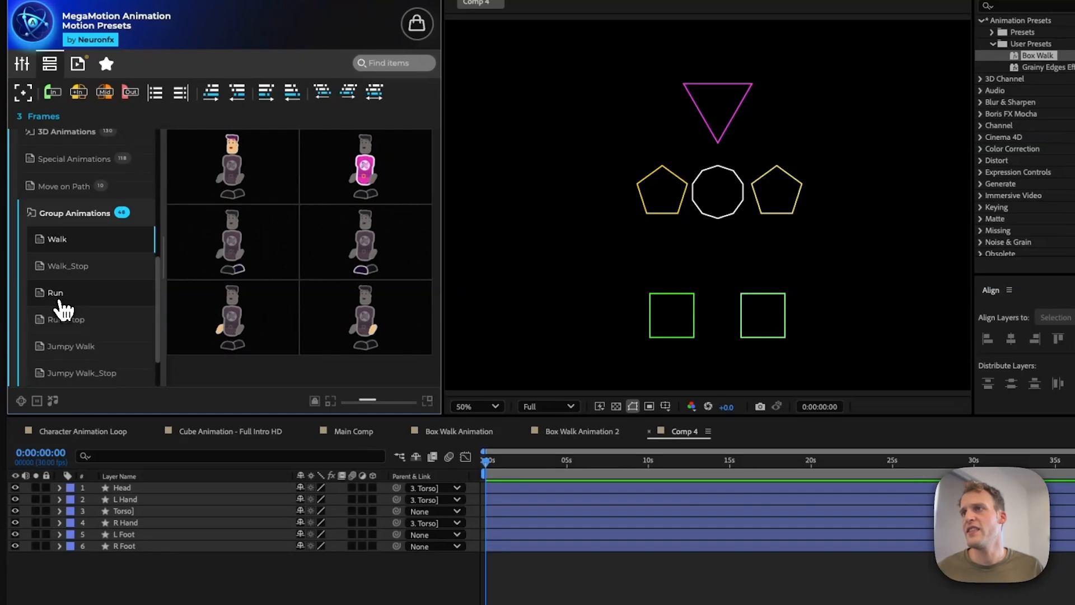
scroll(81, 356, "down", 2)
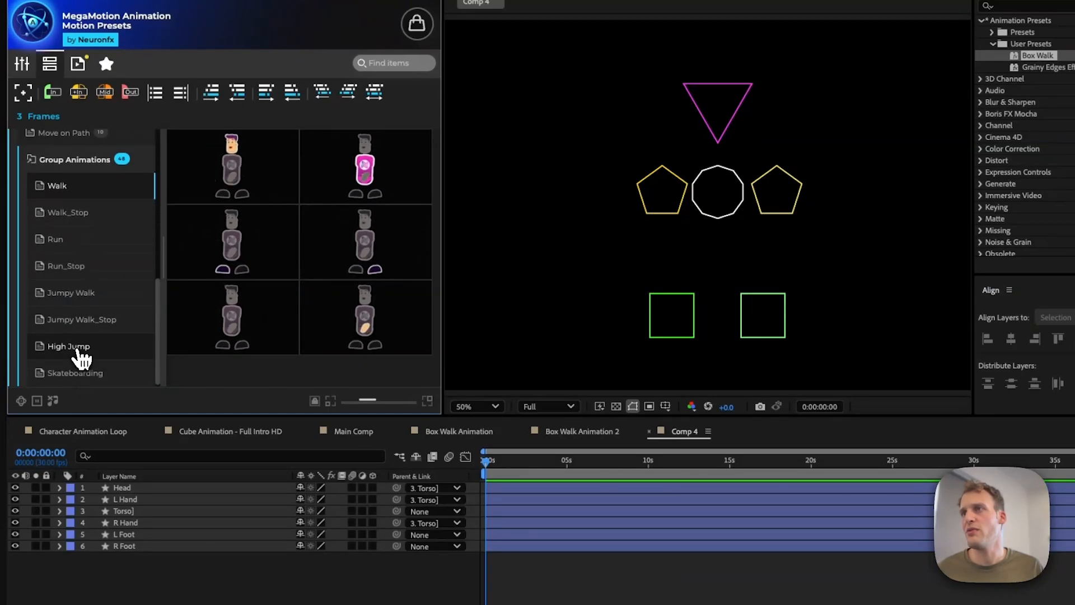
left_click(65, 240)
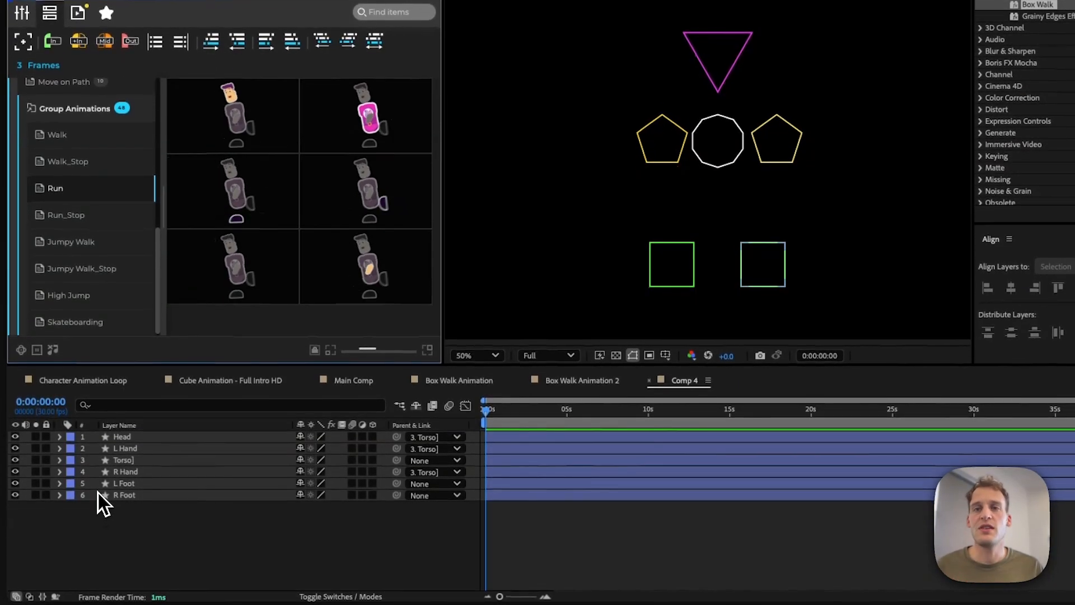
left_click(99, 494)
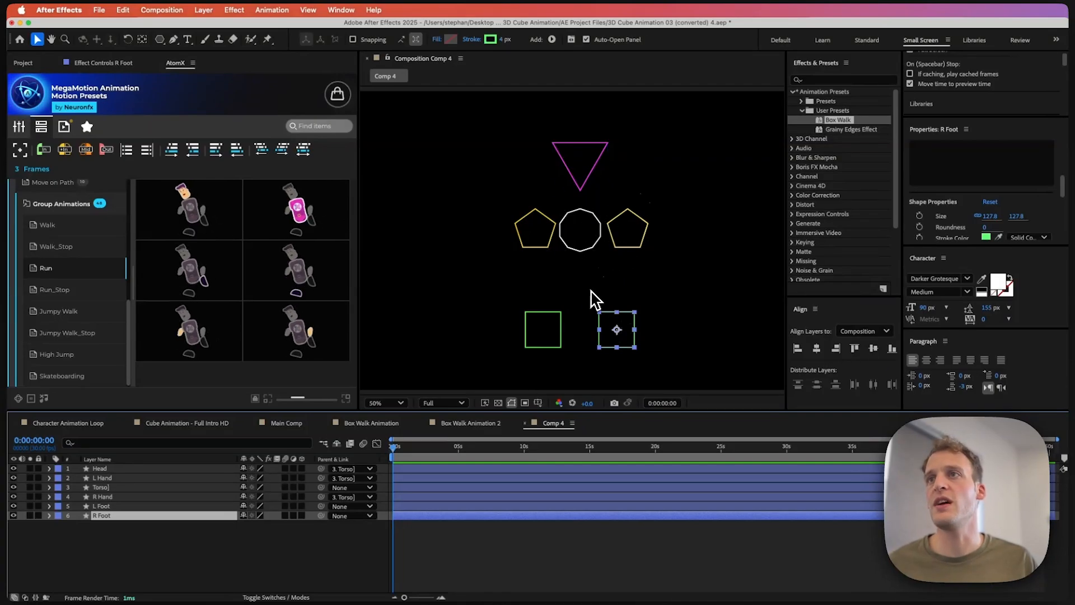
mouse_move(325, 280)
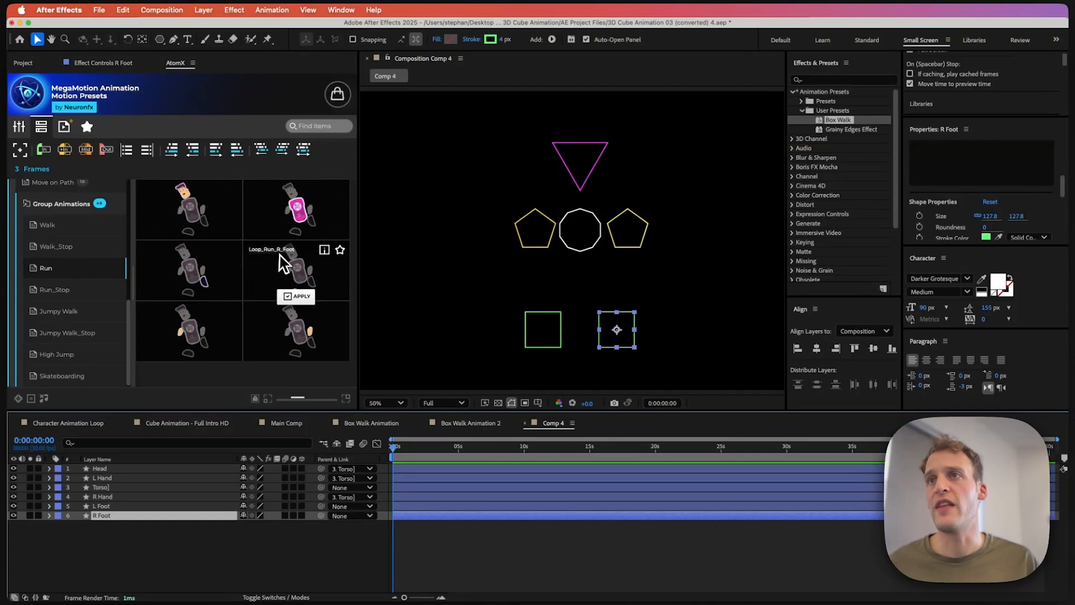
left_click(297, 295)
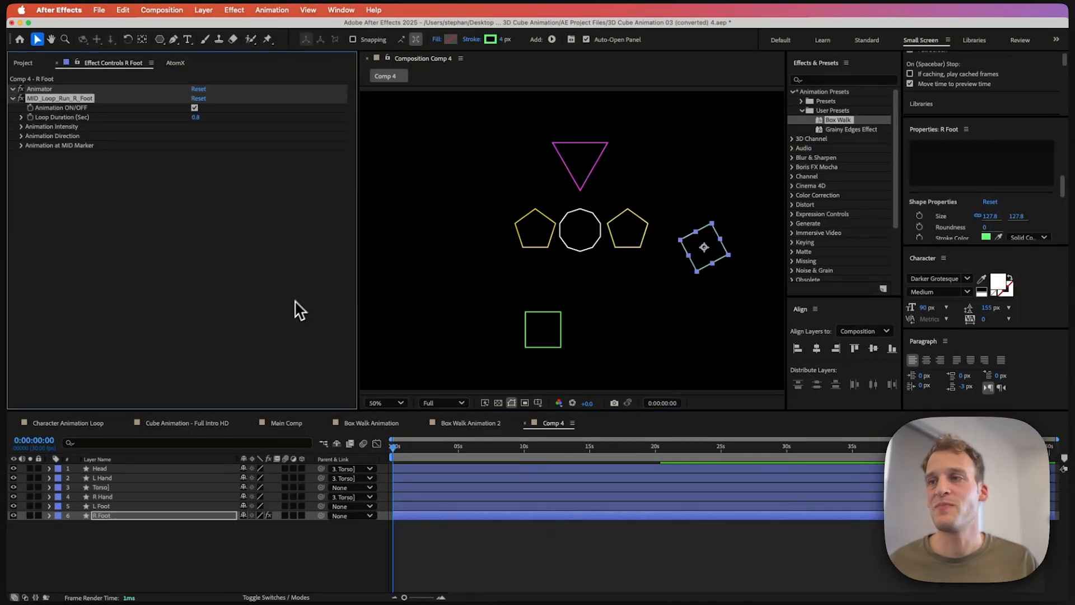
Step: Apply the Loop_Run_L_Foot preset to the L Foot layer
left_click(108, 496)
left_click(109, 506)
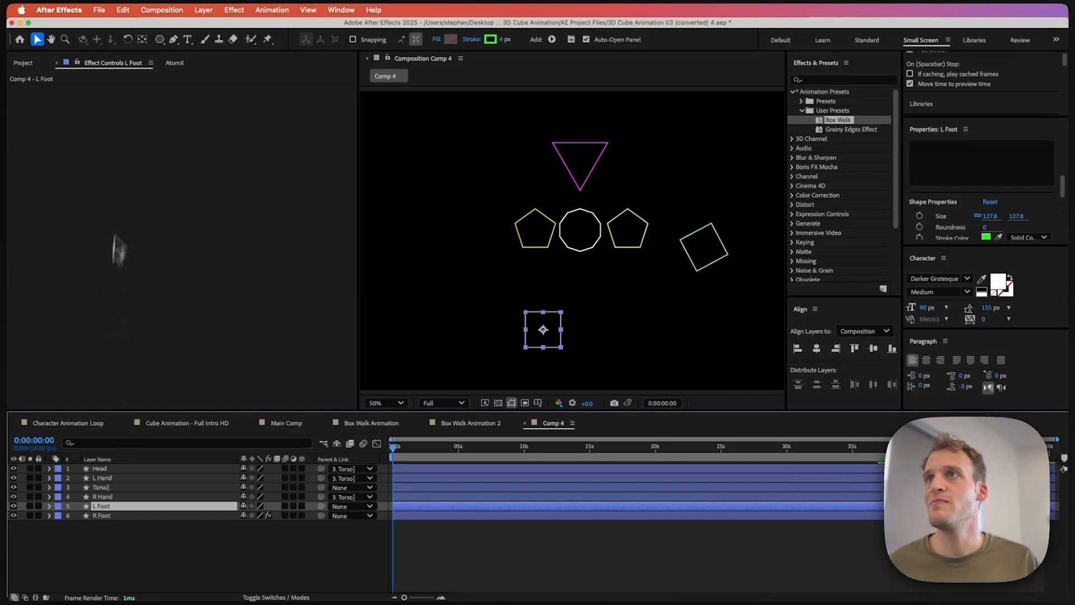
left_click(169, 65)
mouse_move(185, 258)
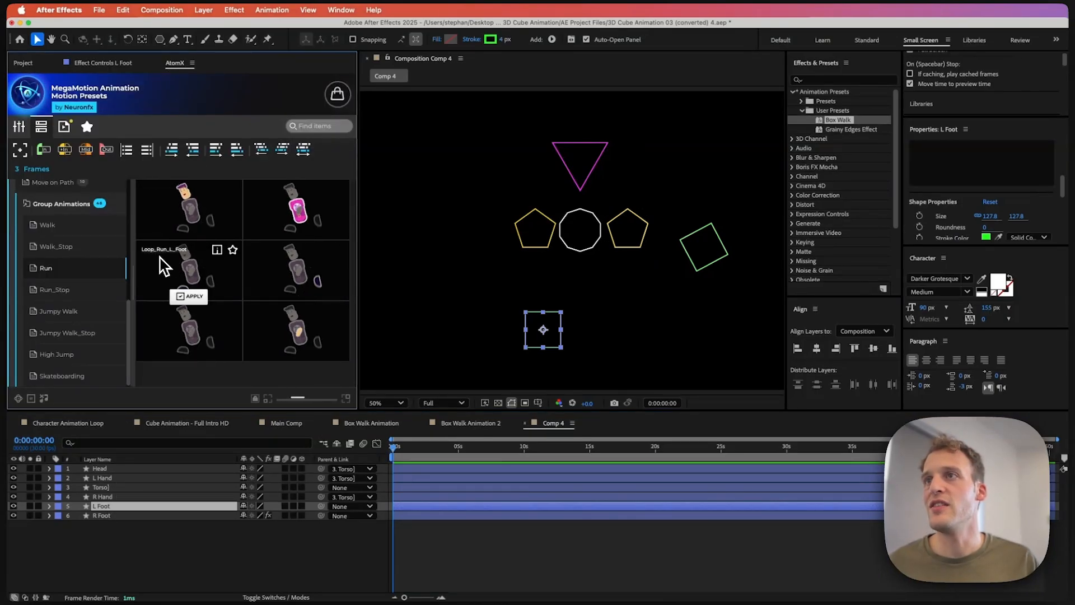
left_click(193, 297)
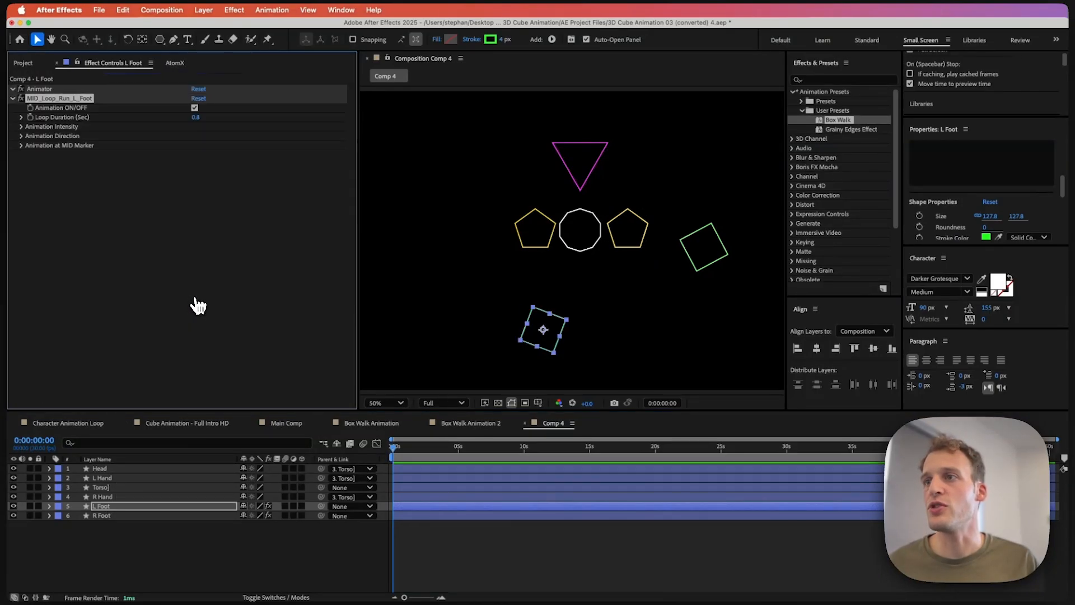
Step: Apply the Loop_Run_R_Hand preset to the R Hand layer
left_click(175, 64)
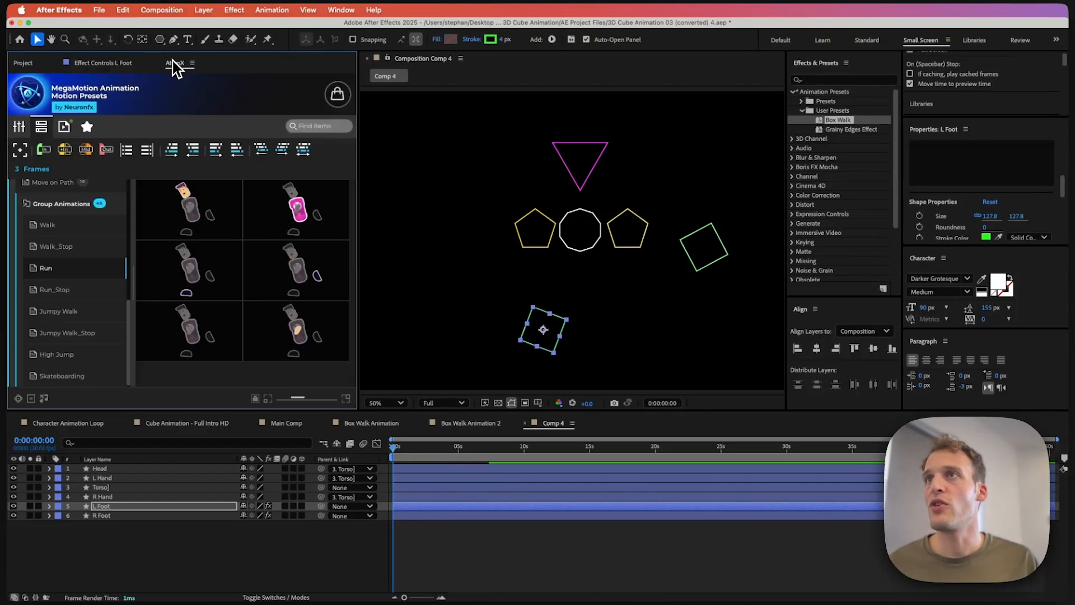
left_click(117, 496)
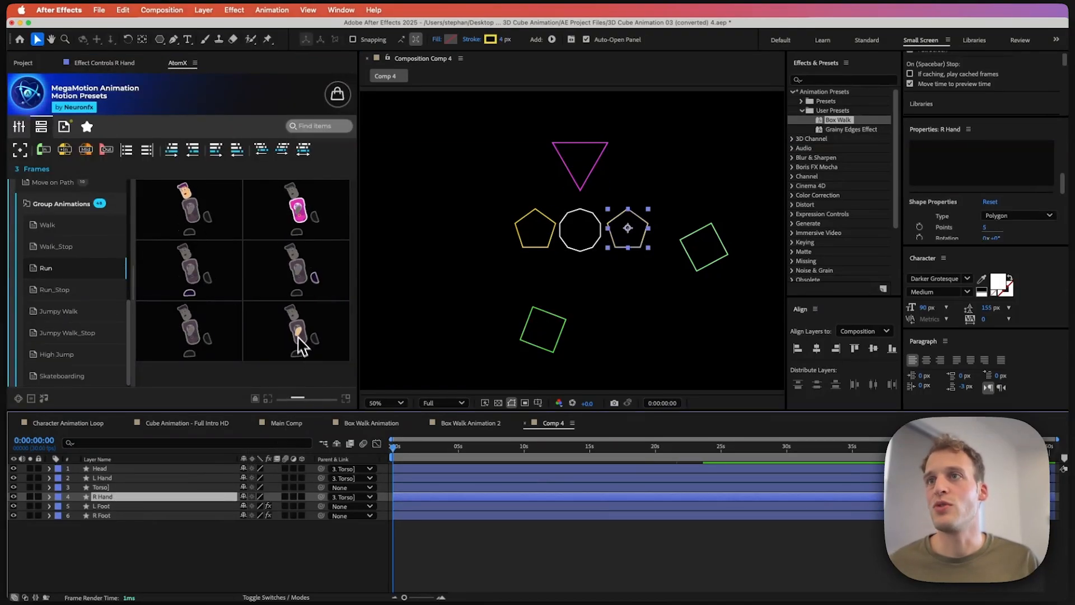
left_click(297, 363)
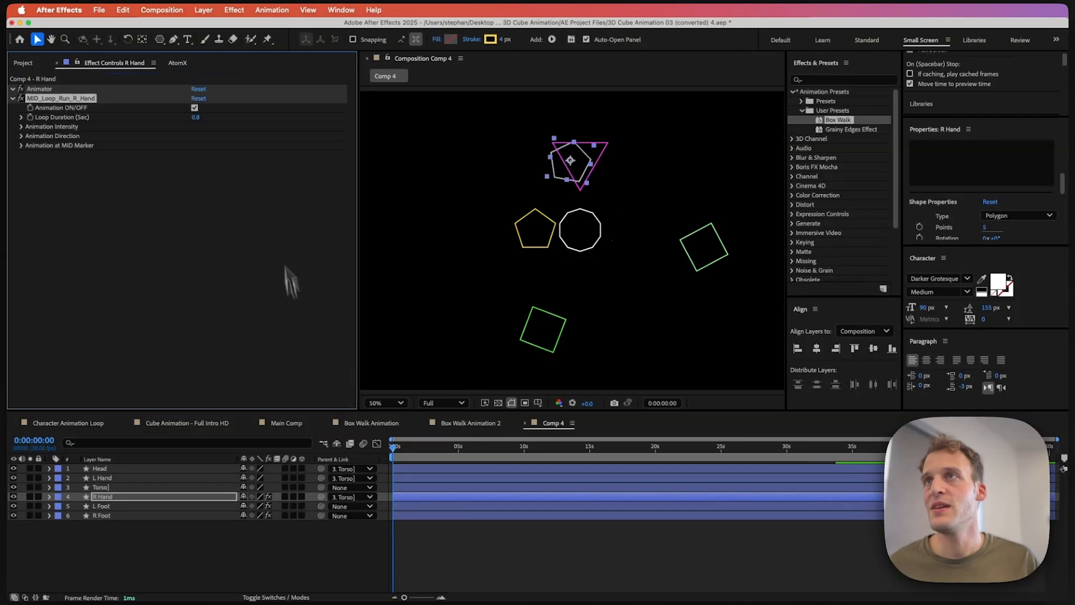
Step: Apply the Loop_Run_Hips preset to the Torso] layer
left_click(178, 62)
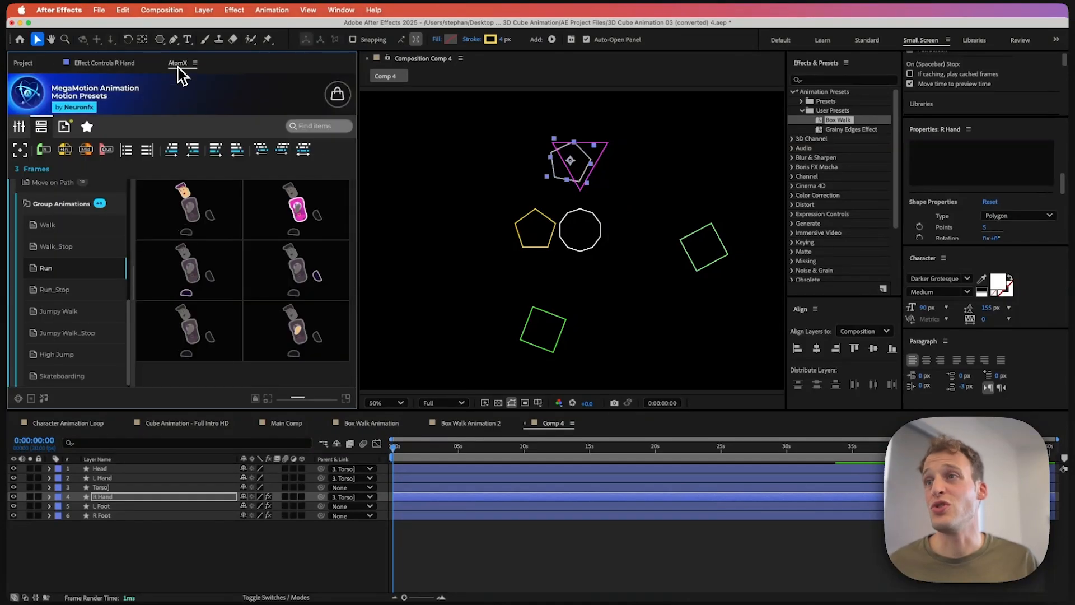
left_click(106, 490)
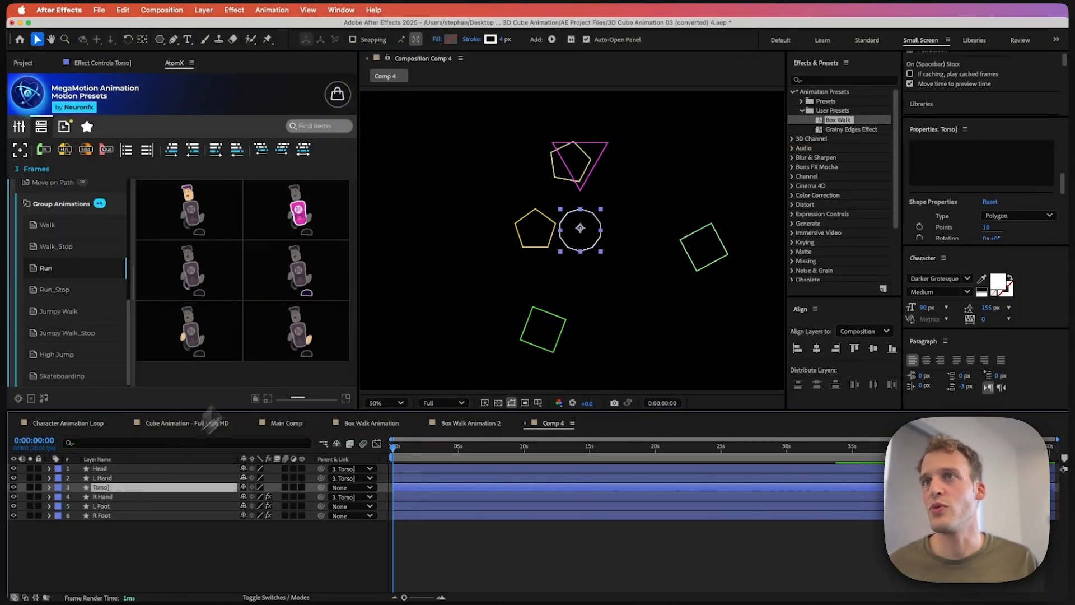
left_click(288, 234)
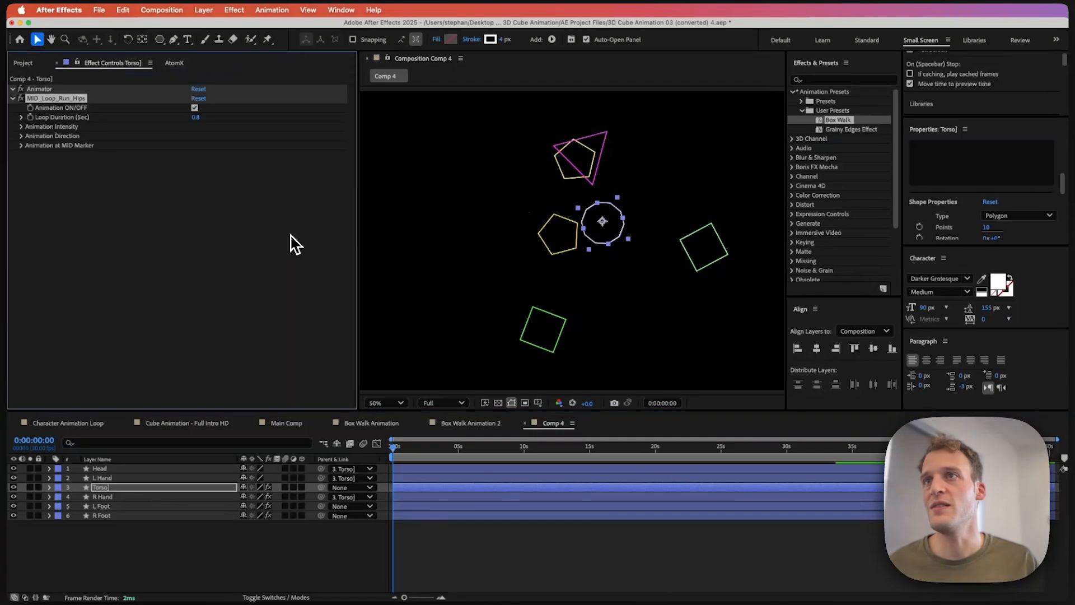
Step: Apply the Loop_Run_L_Hand preset to the L Hand layer
left_click(177, 63)
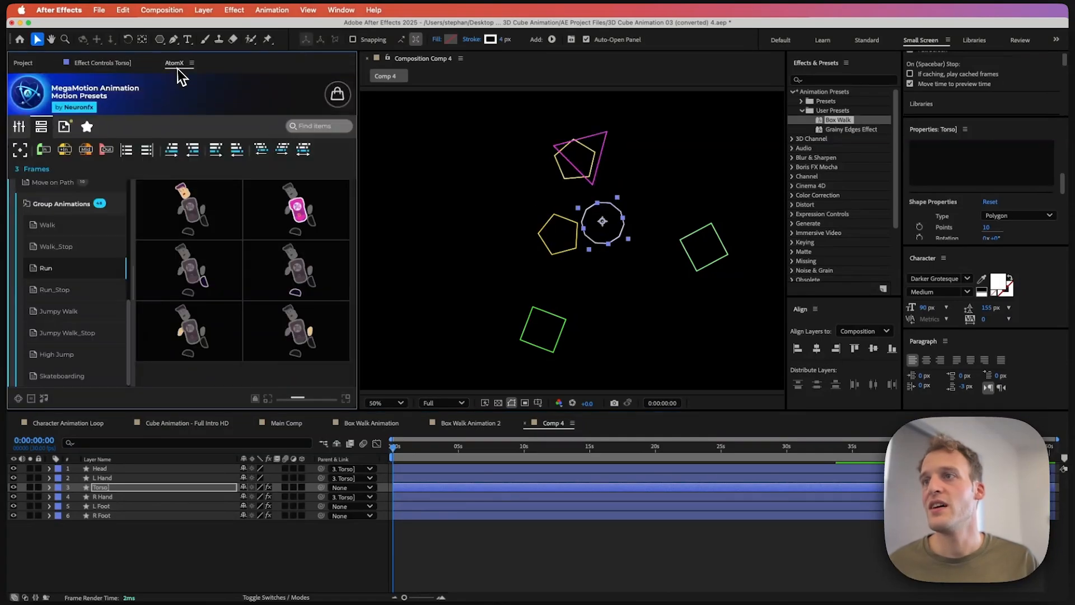
left_click(111, 480)
mouse_move(185, 331)
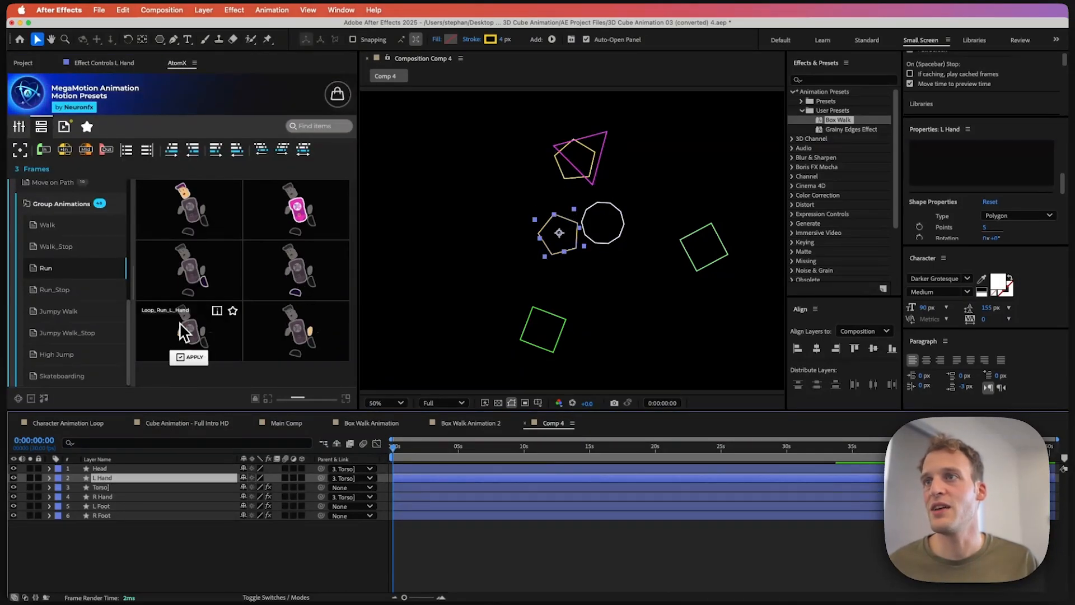
left_click(190, 357)
Step: Apply the Loop_Run_Head preset to the Head layer and deselect all layers
left_click(130, 468)
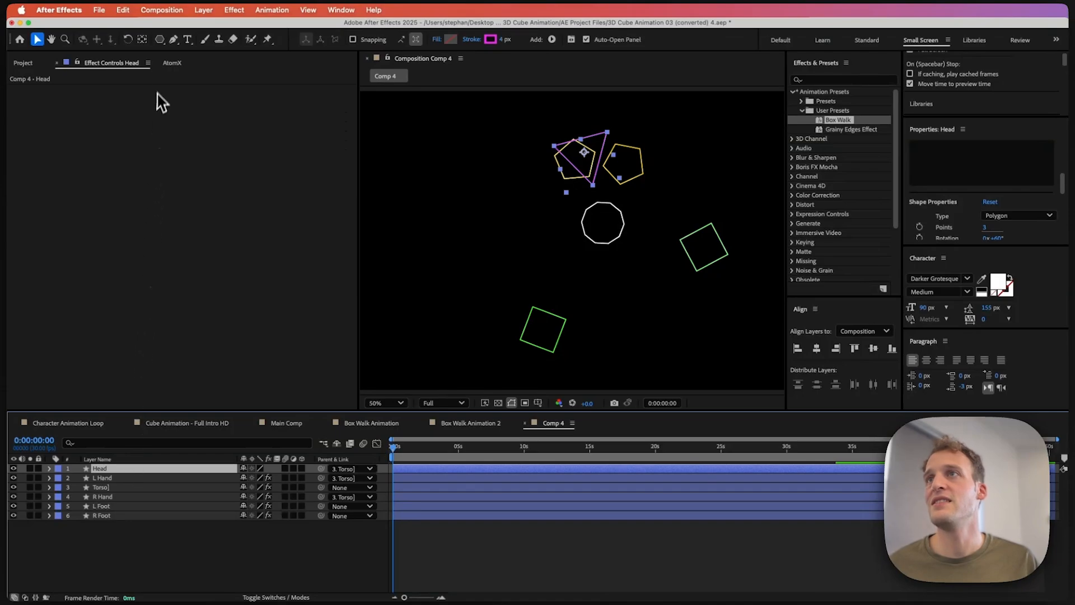
left_click(172, 64)
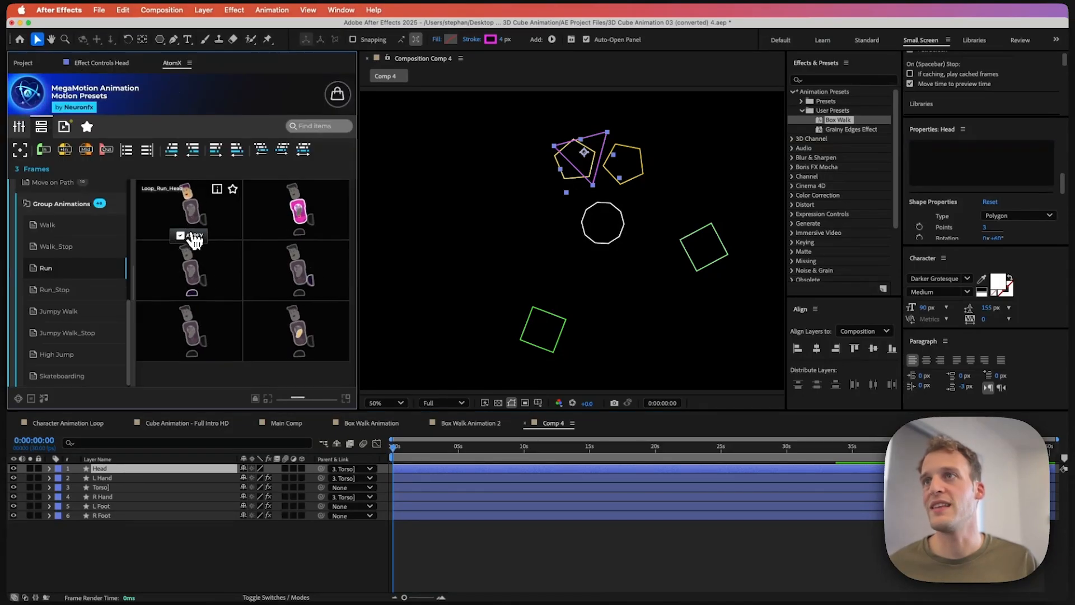
left_click(193, 238)
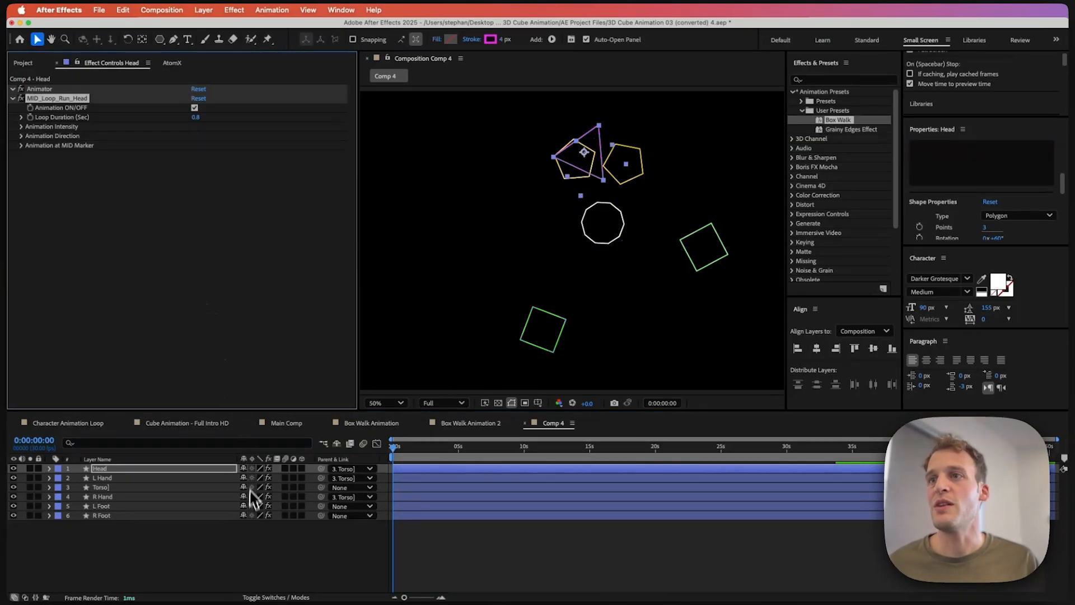
left_click(245, 546)
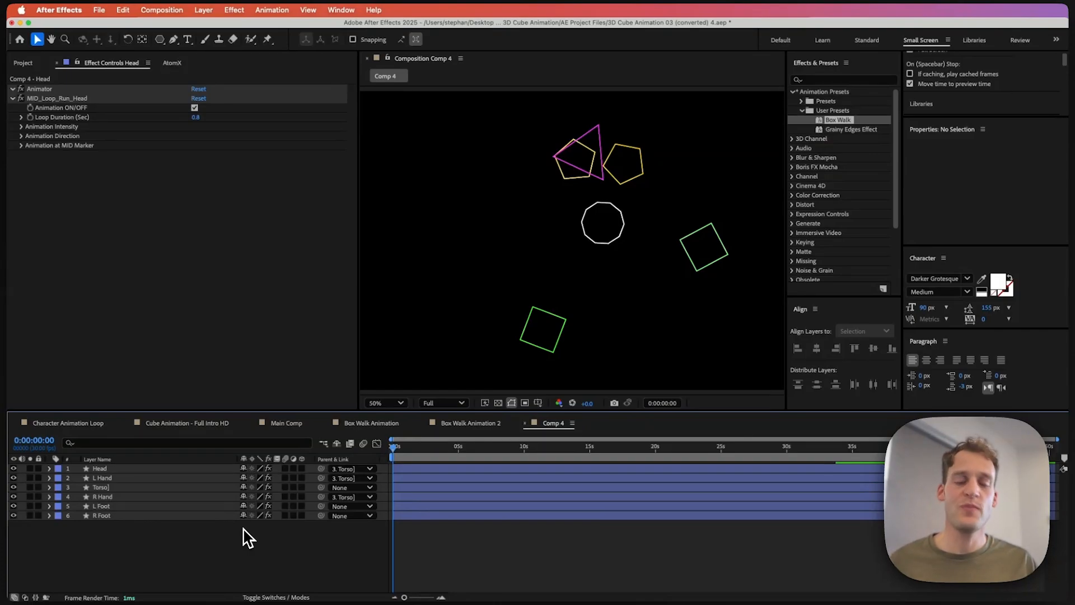
Step: Preview the run animation and park the playhead at 1 second
key("space")
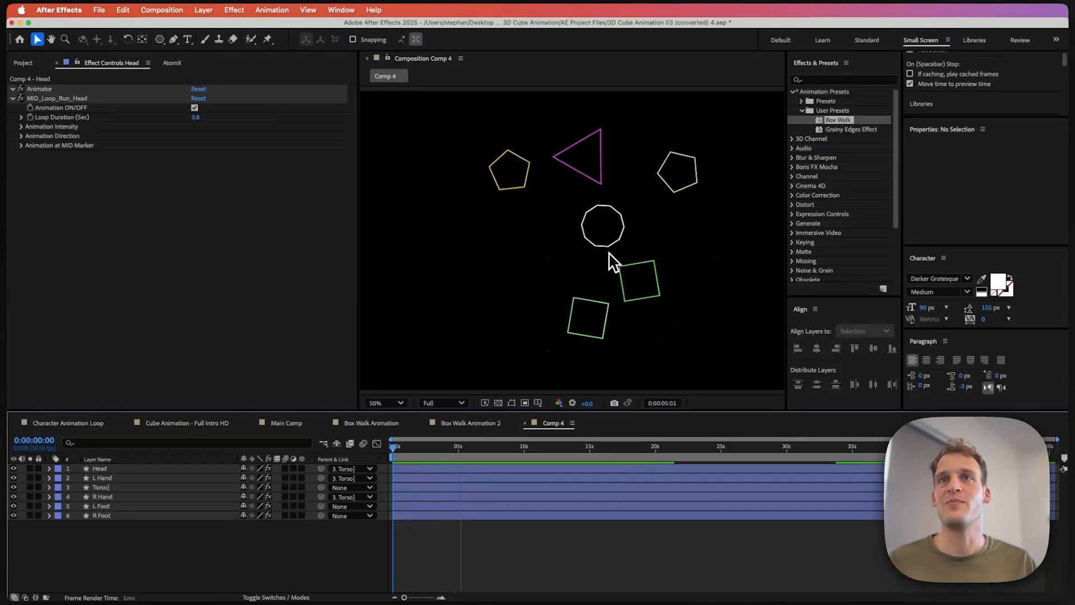
key("space")
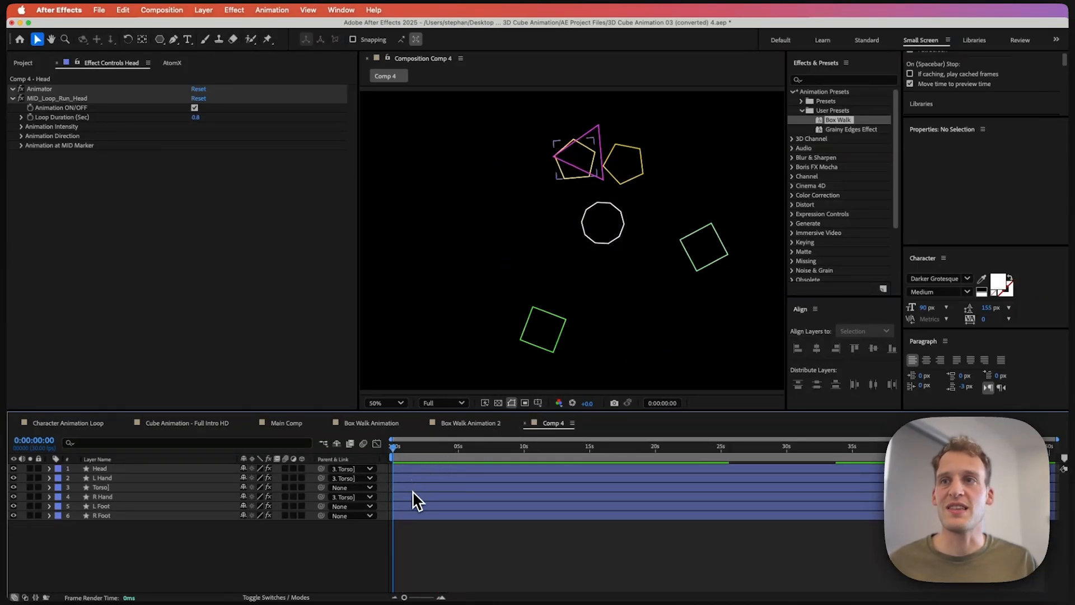
left_click_drag(401, 456, 410, 456)
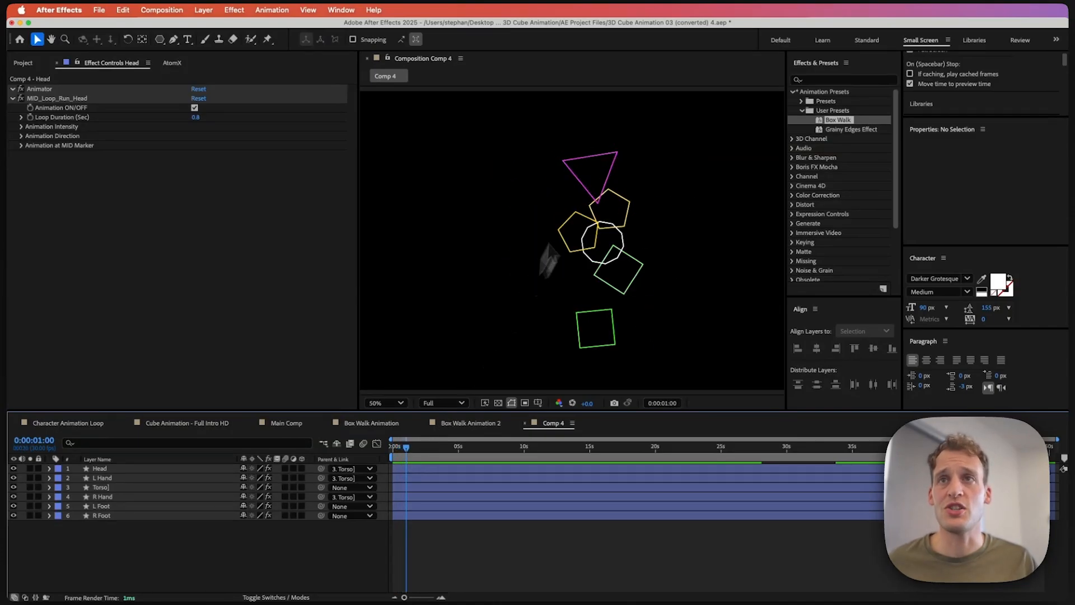
Step: Select both hand layers and nudge them slightly downward
left_click(573, 235)
left_click(607, 209, "shift")
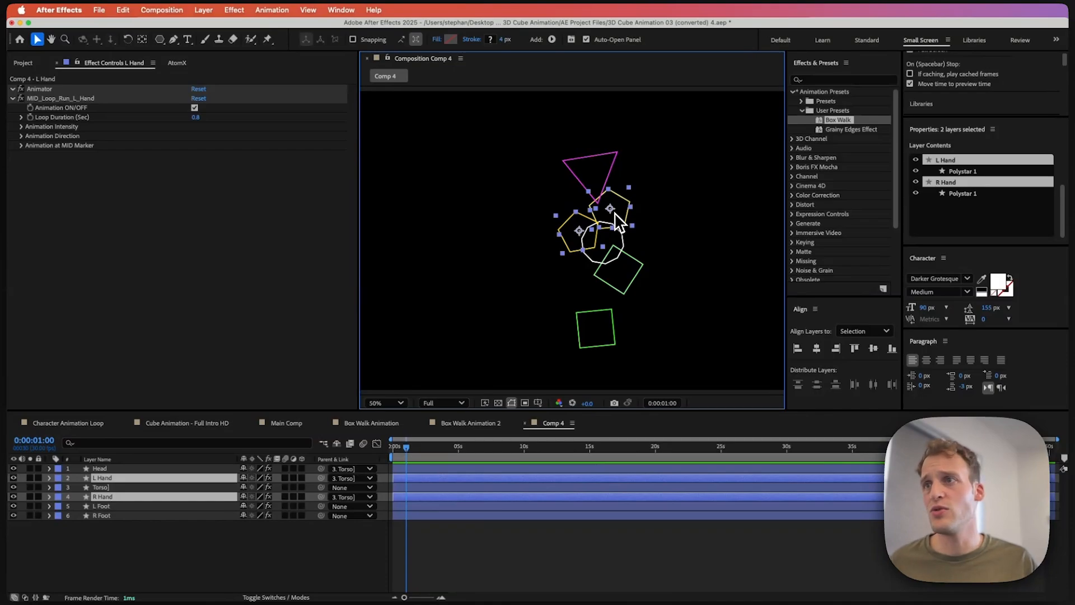
left_click_drag(611, 211, 611, 219)
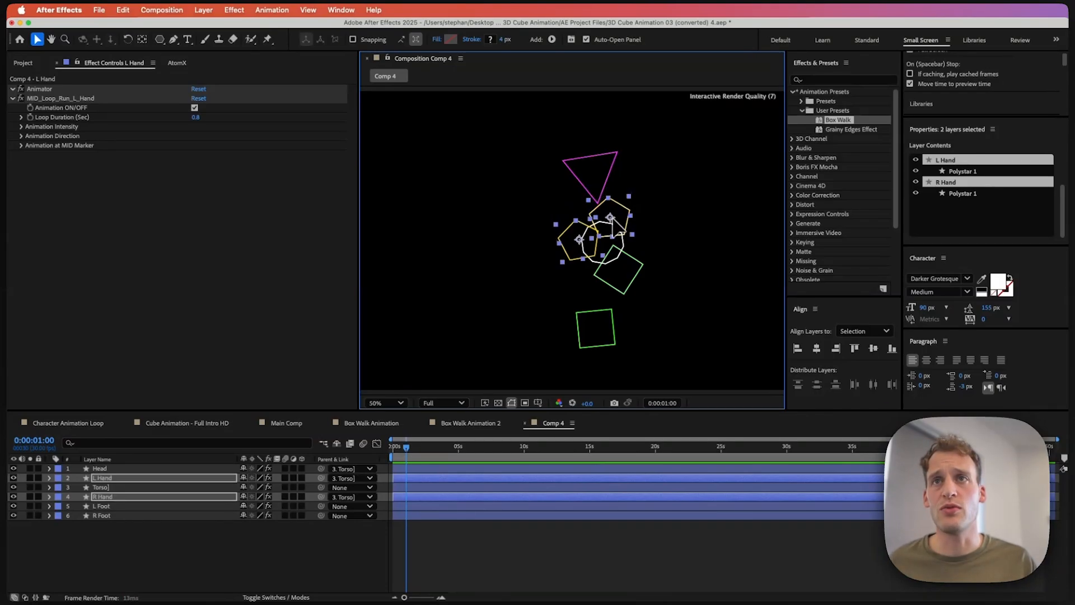
Step: Play back the animation to check the adjusted hands, then widen the presets panel
key("space")
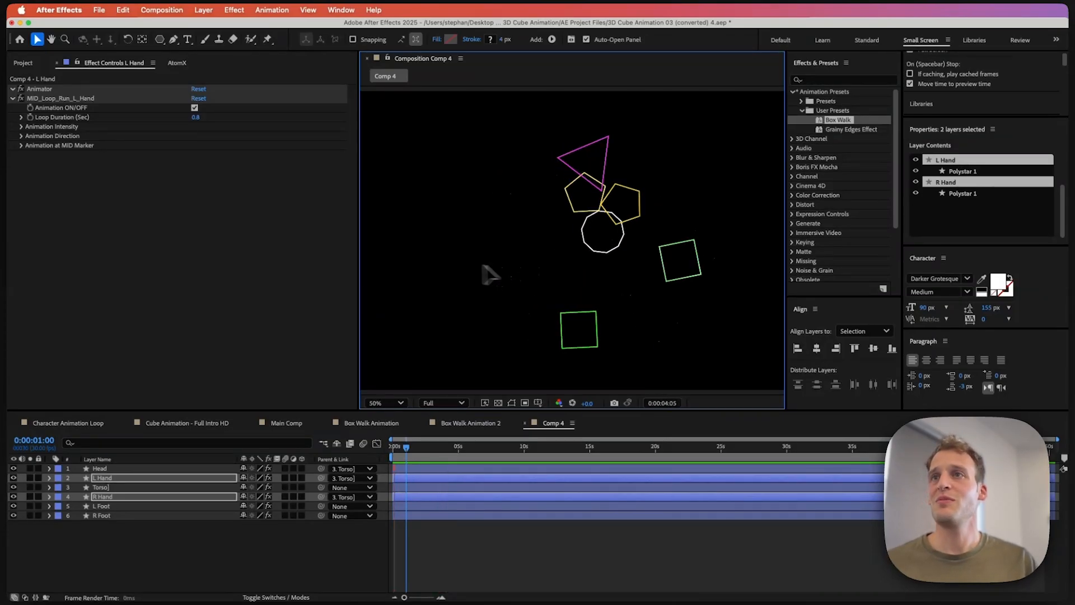
key("space")
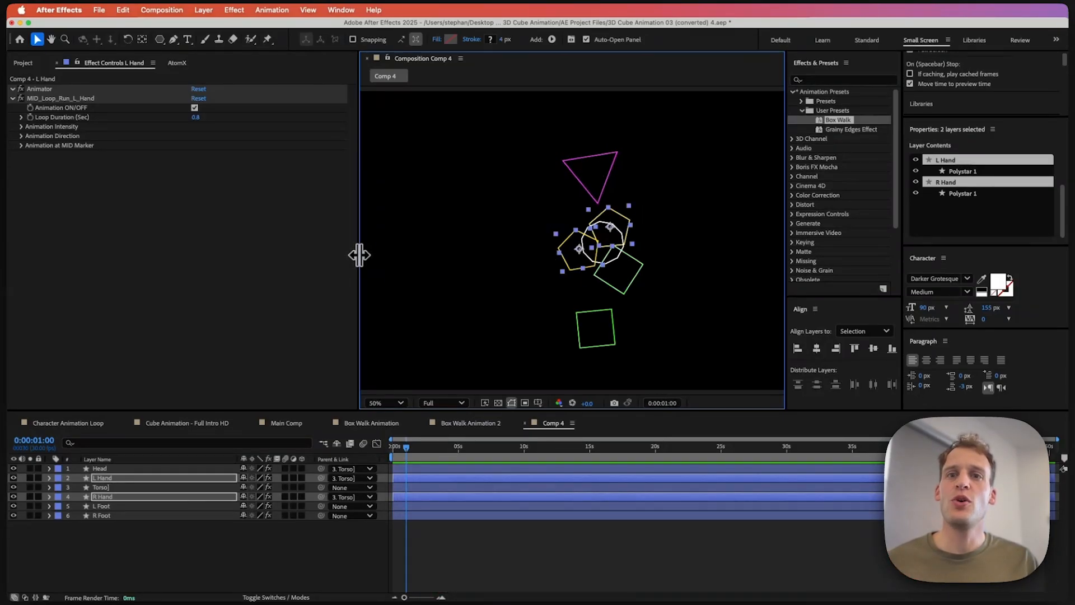
left_click_drag(359, 256, 256, 263)
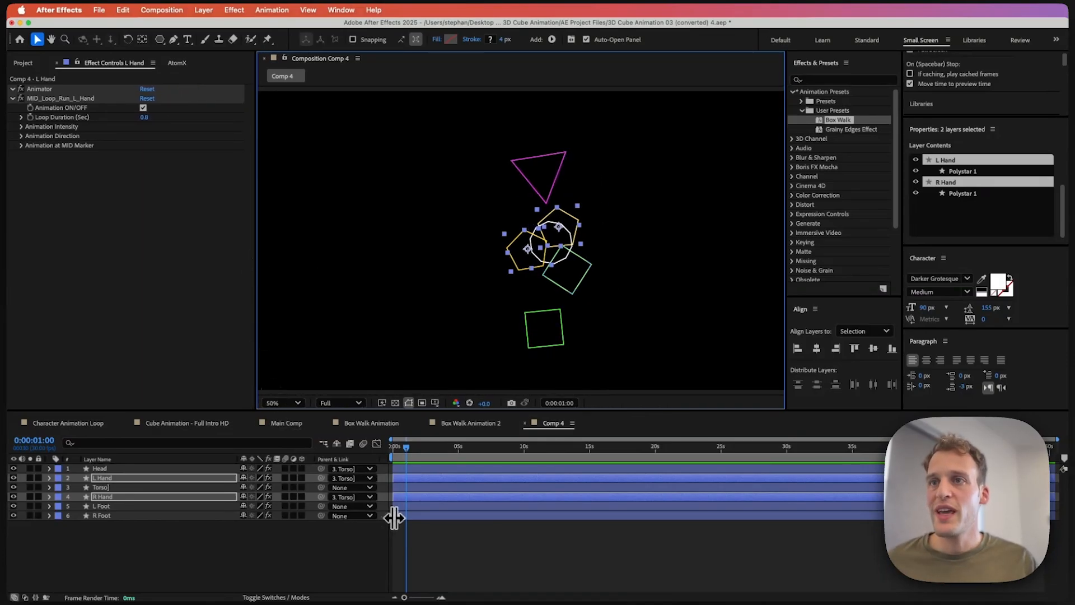
Step: Select all six layers and apply the IN variant of the Scale_Overshoot_Low preset from the In Out Animations scale category
left_click(395, 516)
left_click(402, 469, "shift")
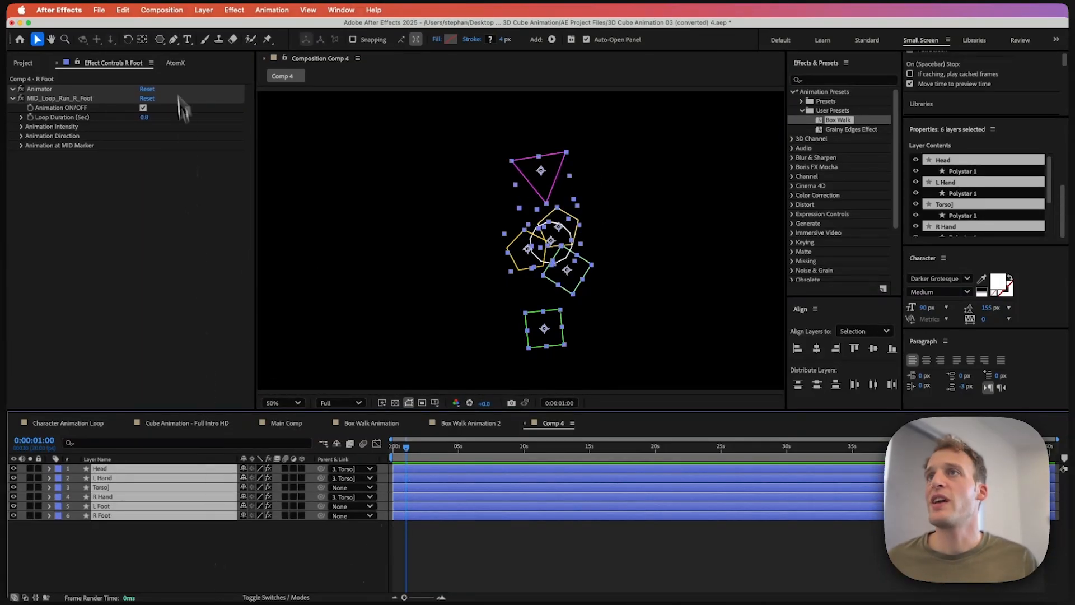
left_click(175, 62)
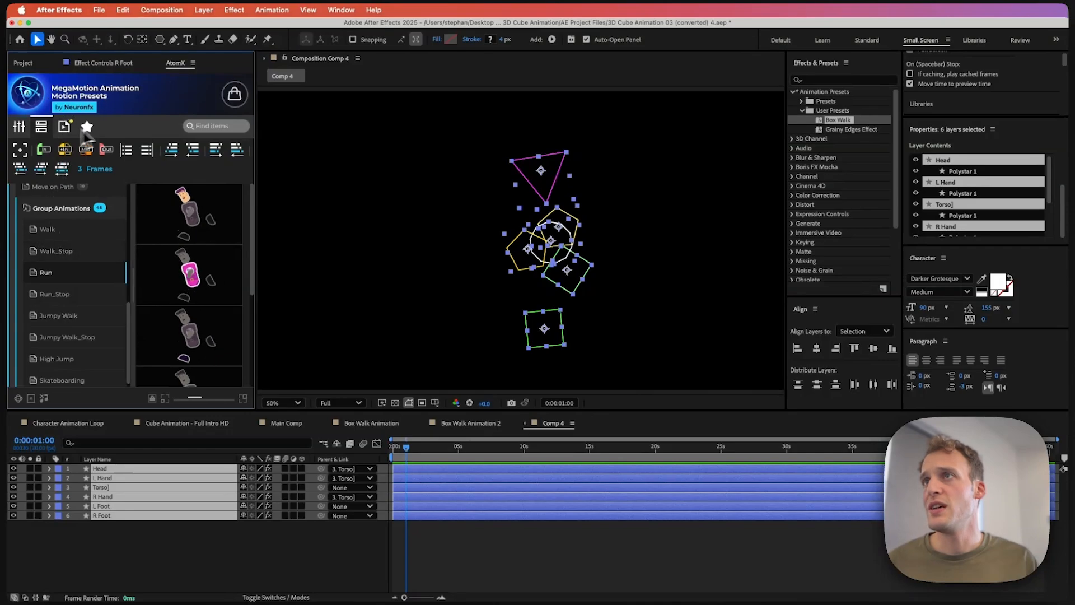
left_click(47, 208)
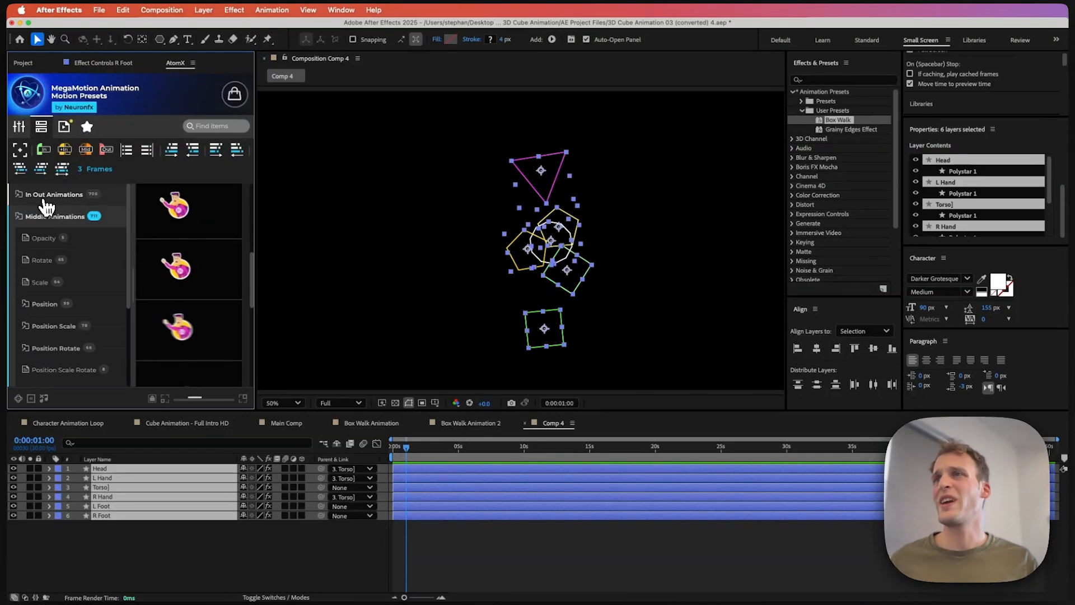
left_click(46, 201)
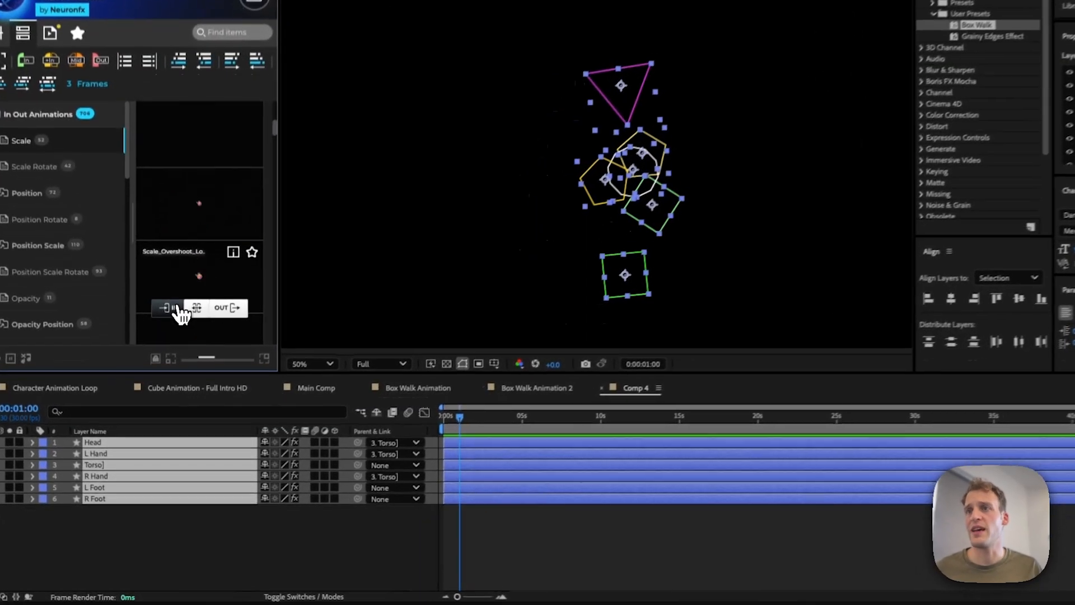
left_click(168, 356)
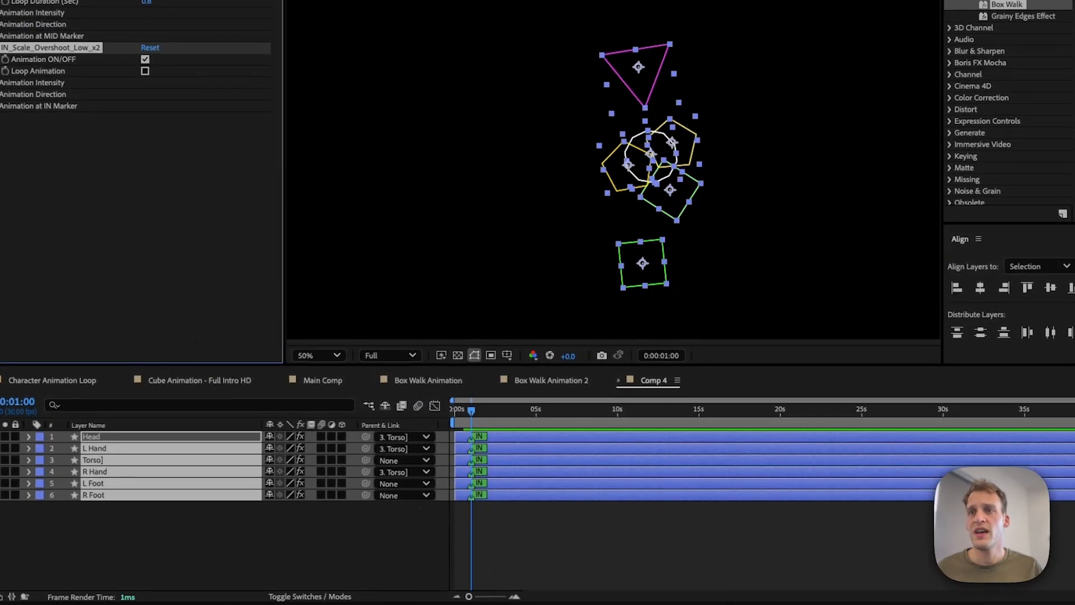
Step: Preview the scale-in animation, zooming the timeline and fitting the viewer magnification to check the entrance
left_click(514, 597)
left_click(514, 598)
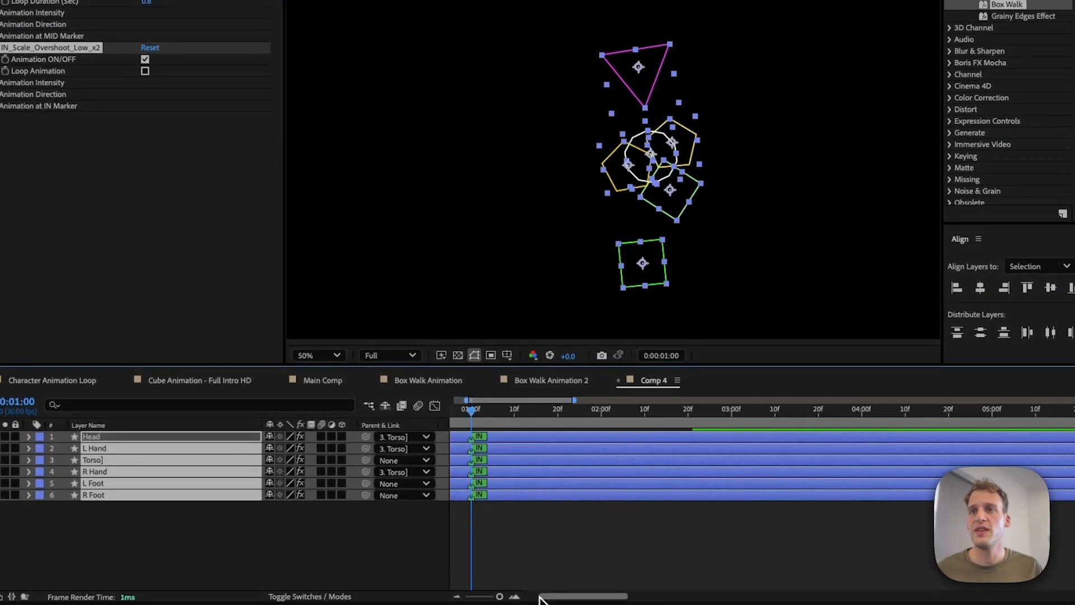
left_click_drag(541, 601, 532, 600)
key("space")
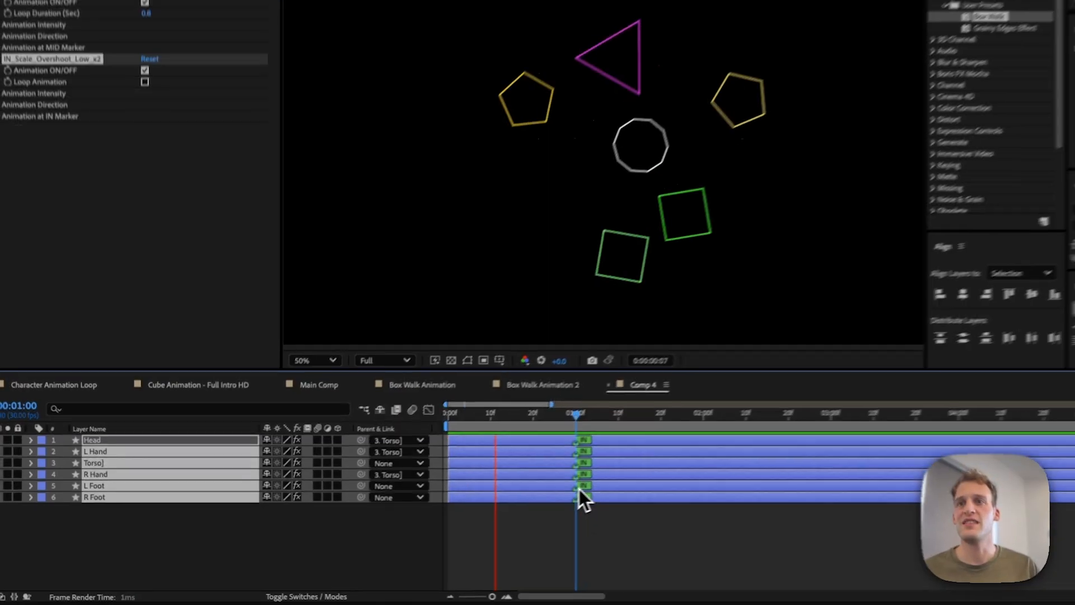
key("space")
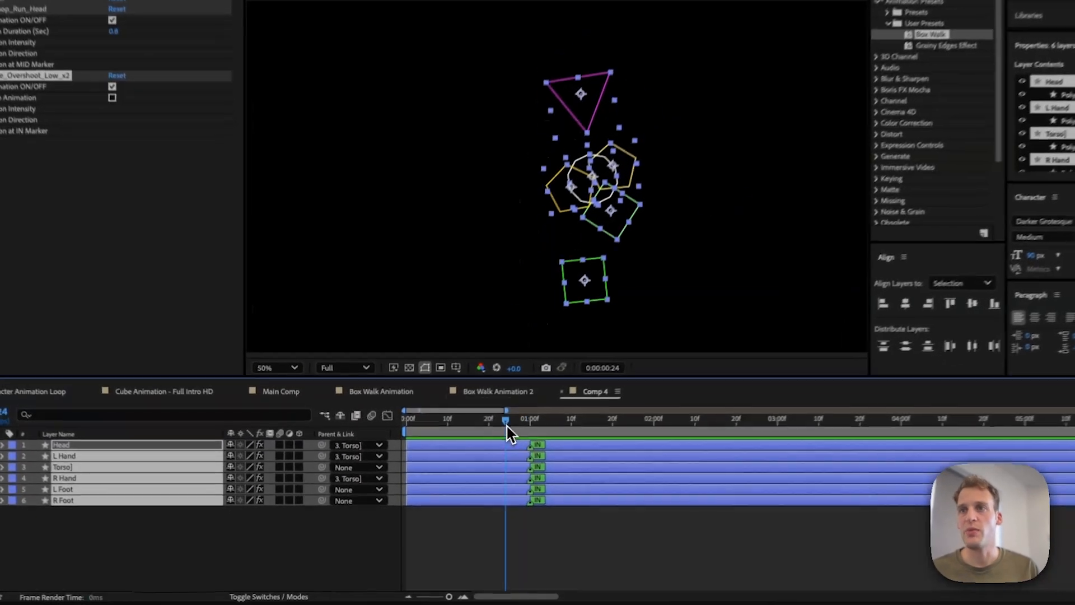
key("space")
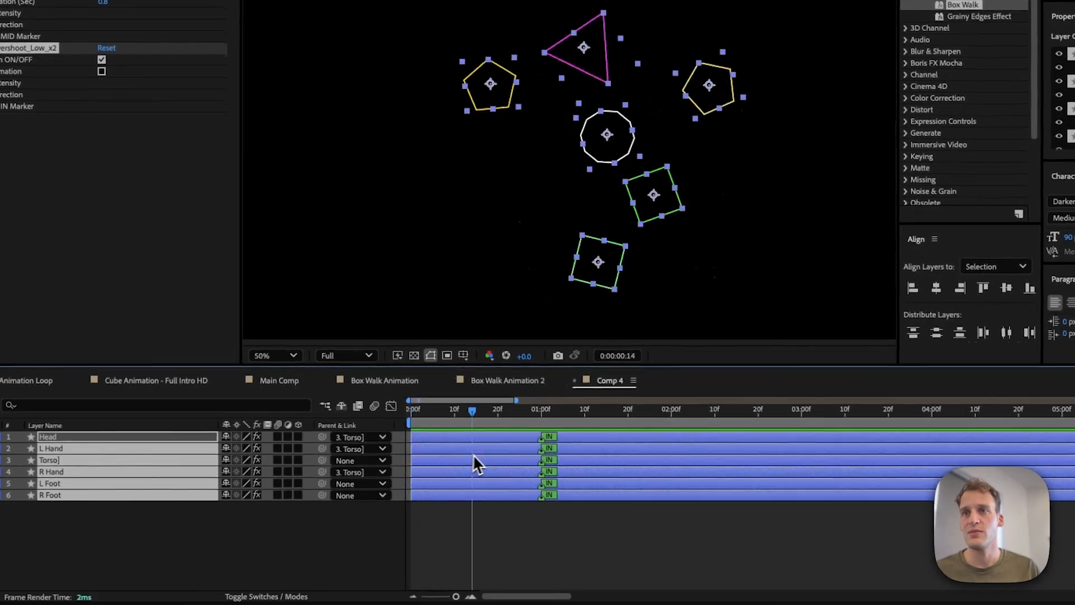
key("space")
left_click(493, 540)
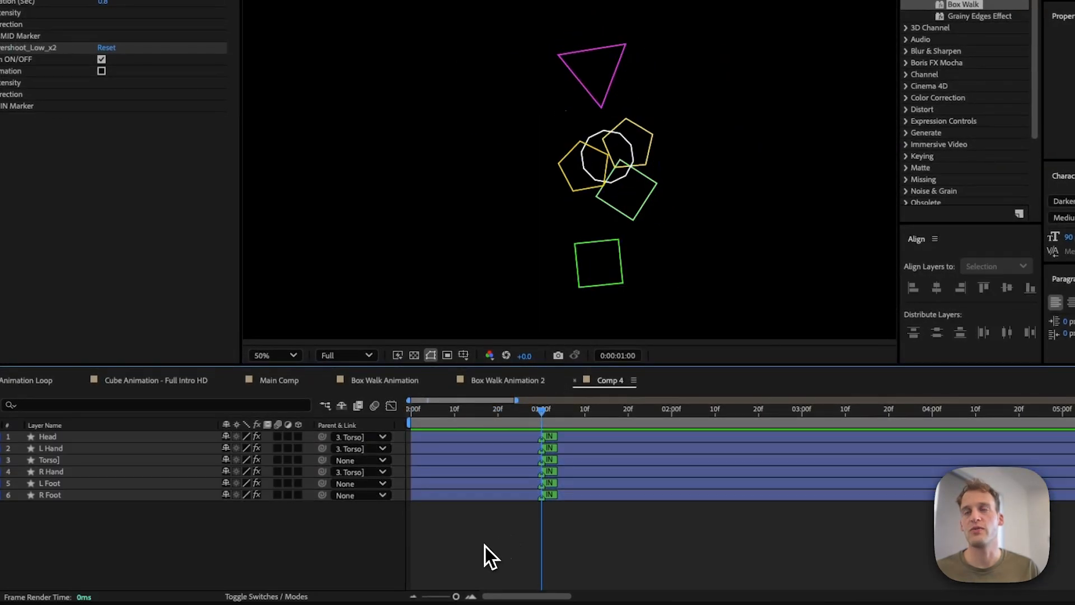
key("space")
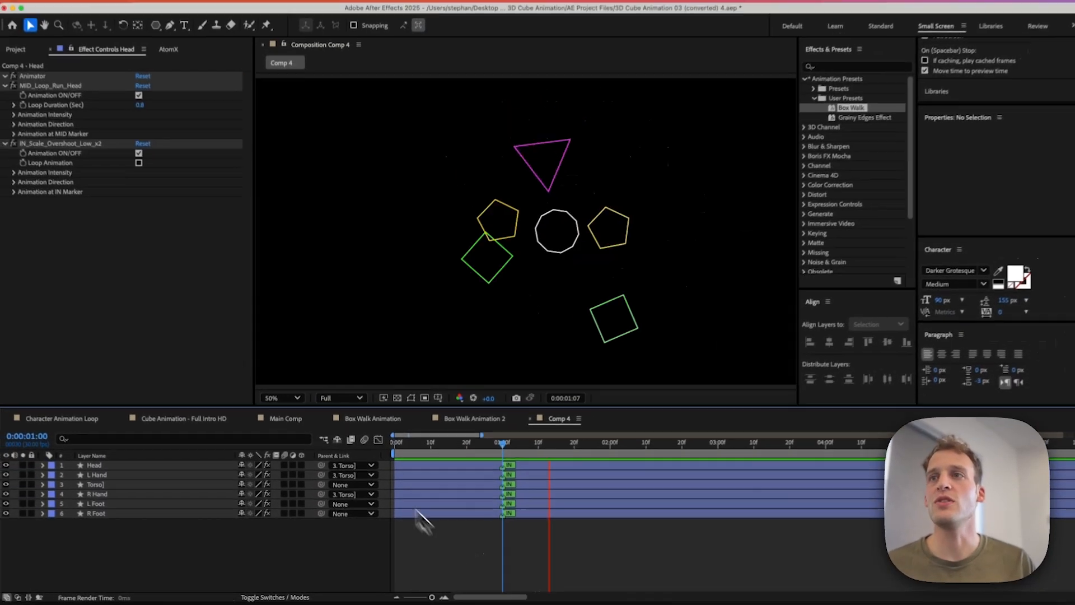
left_click(280, 402)
left_click(298, 433)
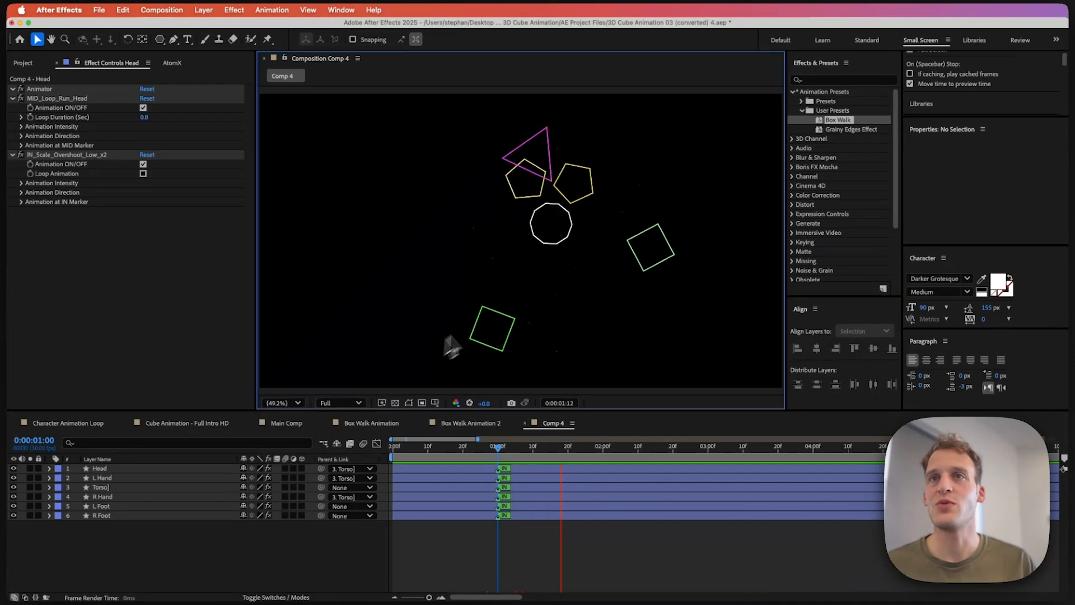
key("space")
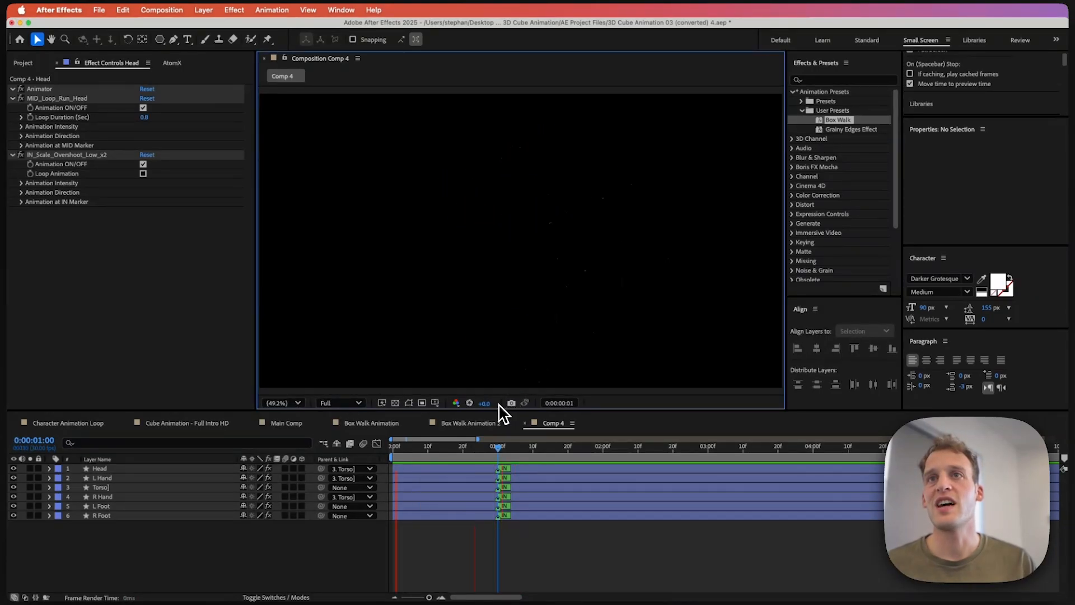
key("space")
key("space")
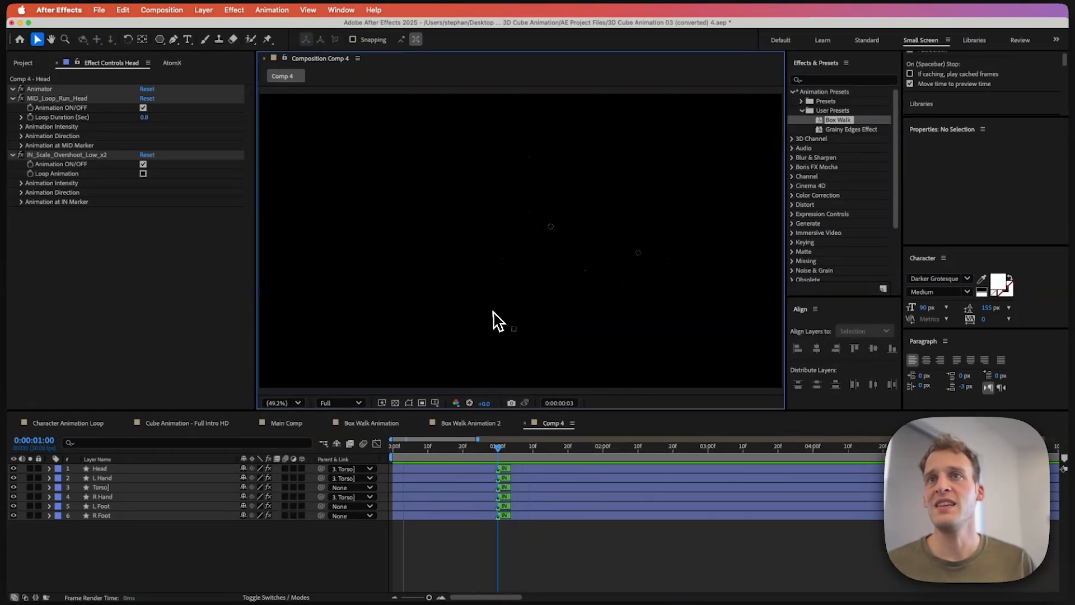
key("space")
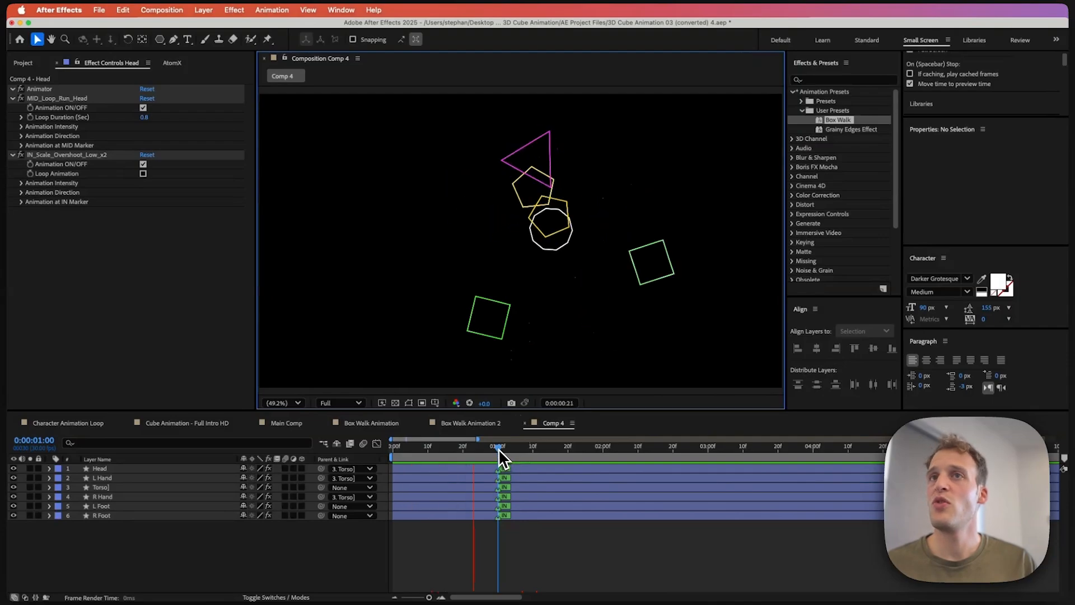
key("space")
Step: Select all six layers and apply the OUT variant of the Position_Slow_Down_Right preset from the Position Right category
left_click(506, 469)
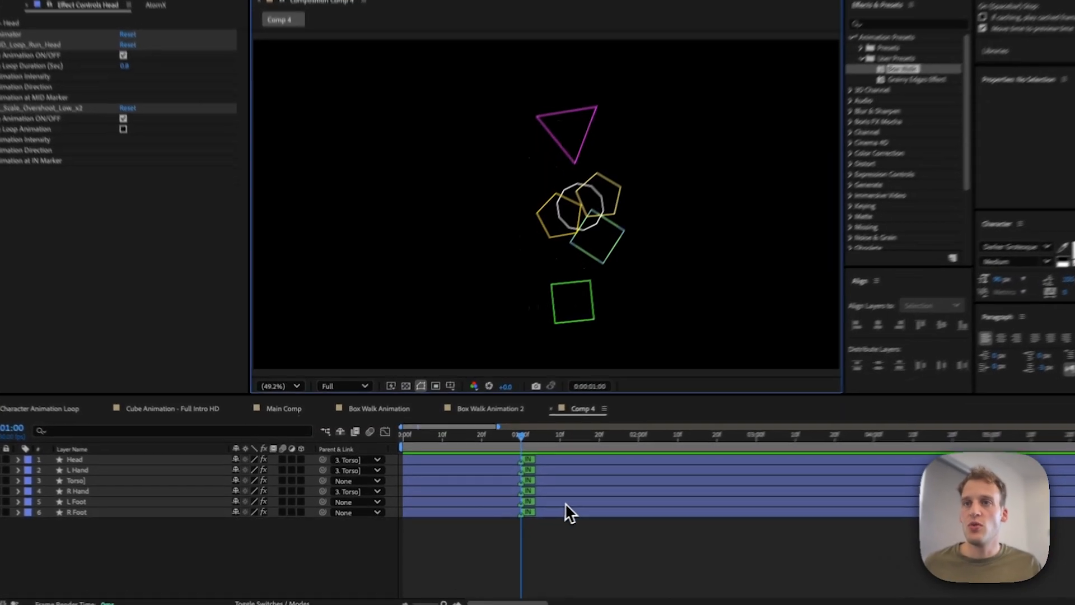
left_click(536, 515)
left_click(514, 468, "shift")
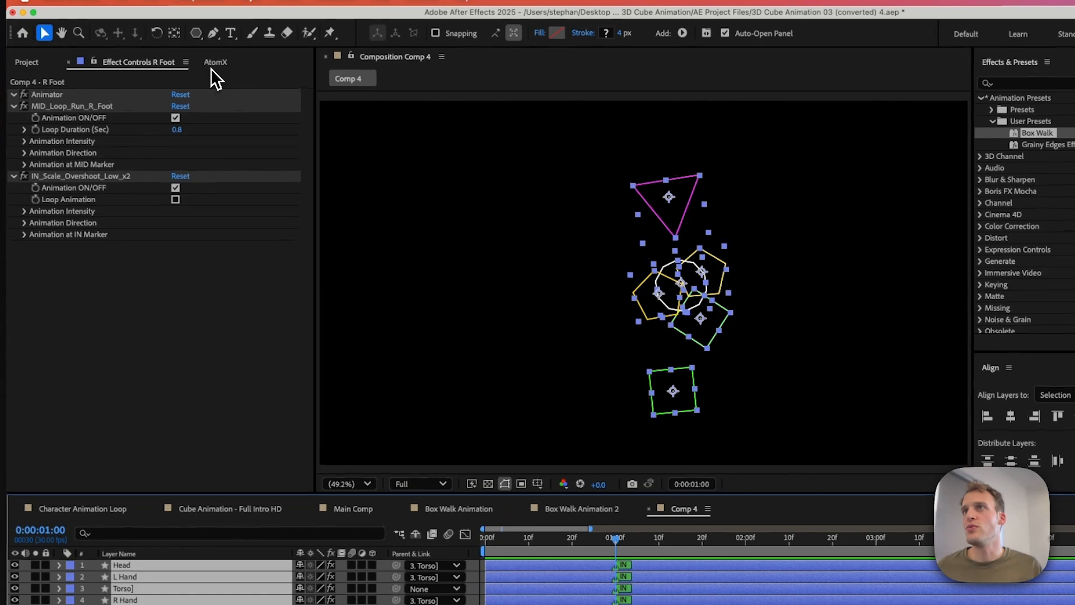
left_click(216, 62)
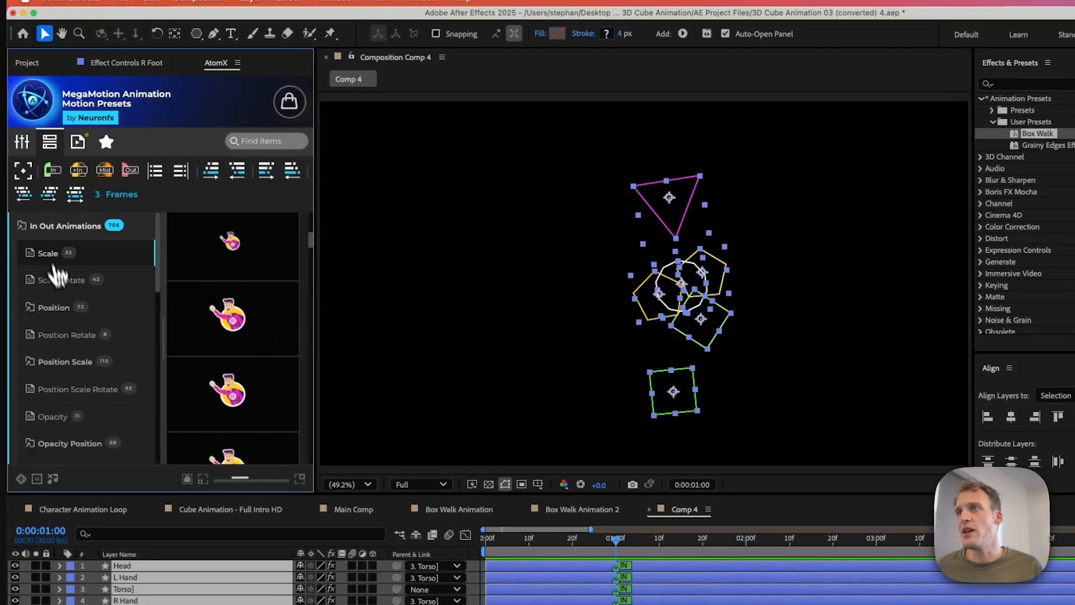
left_click(62, 309)
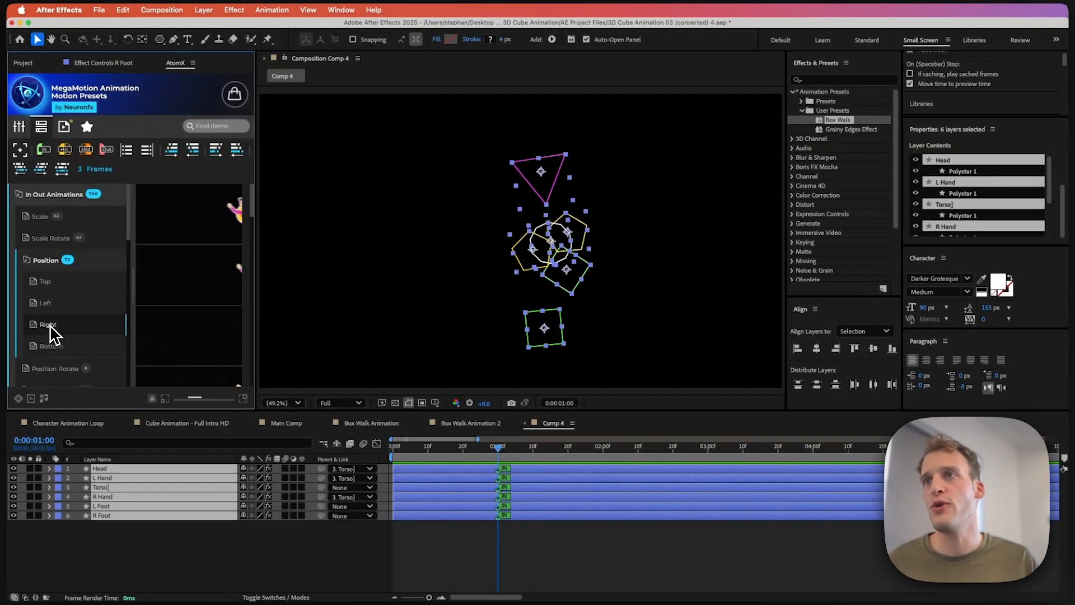
mouse_move(144, 298)
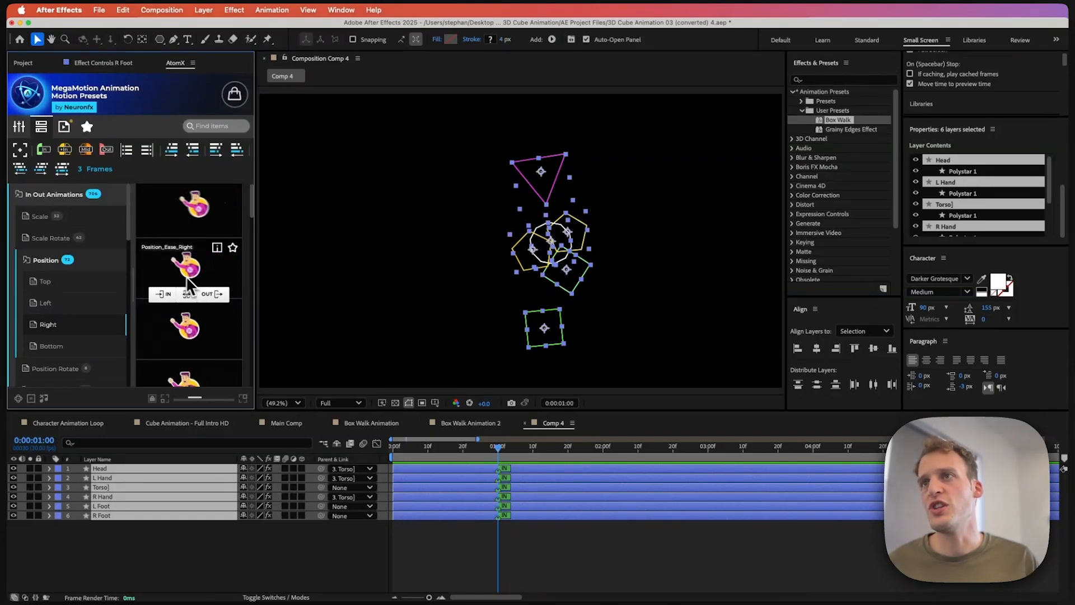
scroll(185, 336, "down", 1)
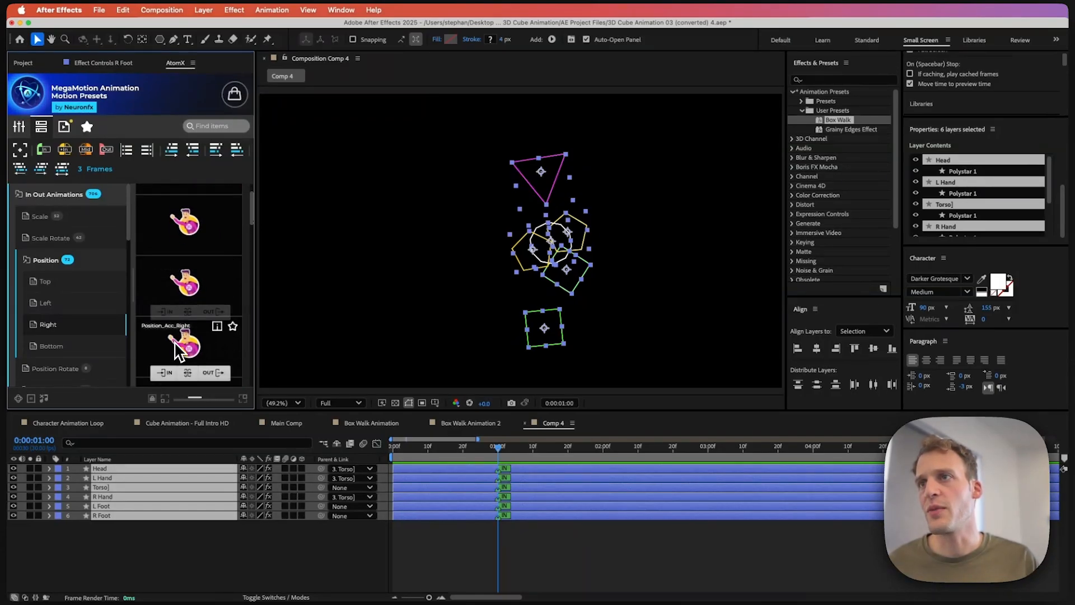
scroll(176, 348, "down", 1)
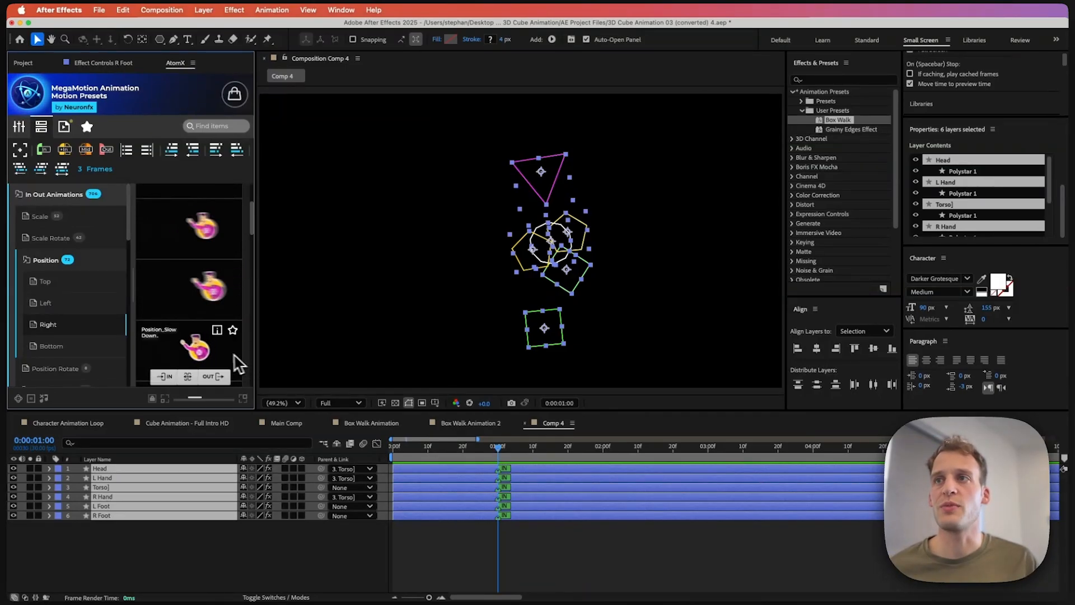
left_click(211, 378)
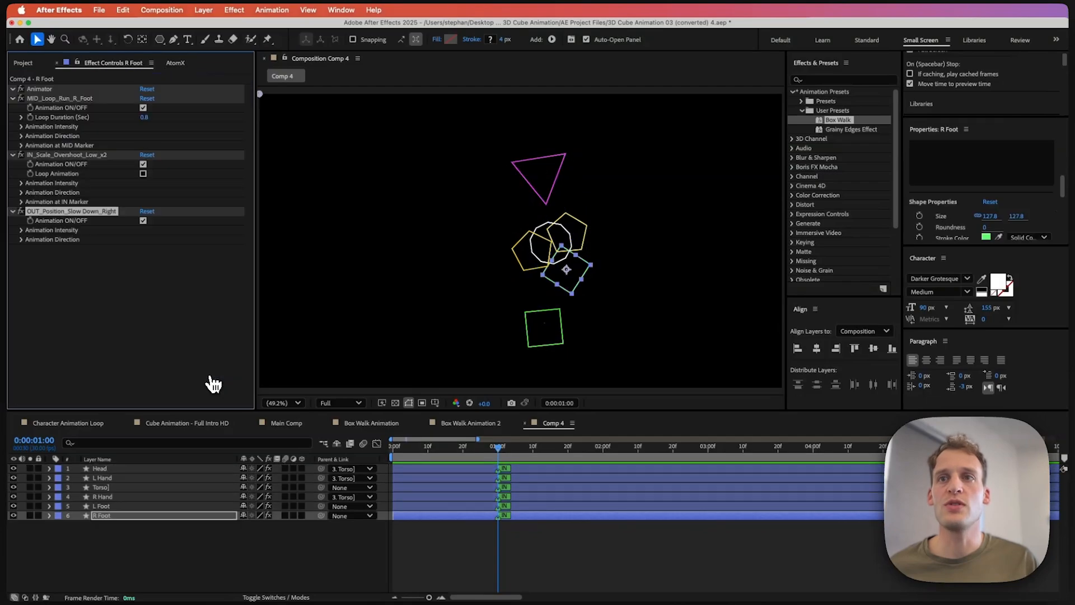
Step: Park the playhead at 0:00:03:29 and move all layers' OUT markers and ends to that time
left_click_drag(429, 598, 395, 599)
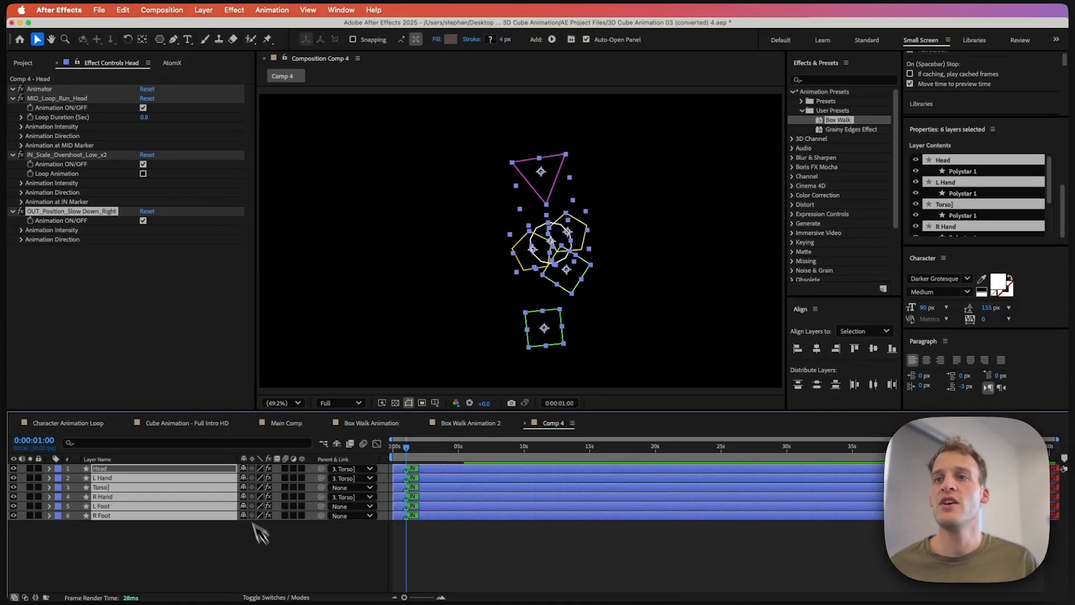
left_click(411, 597)
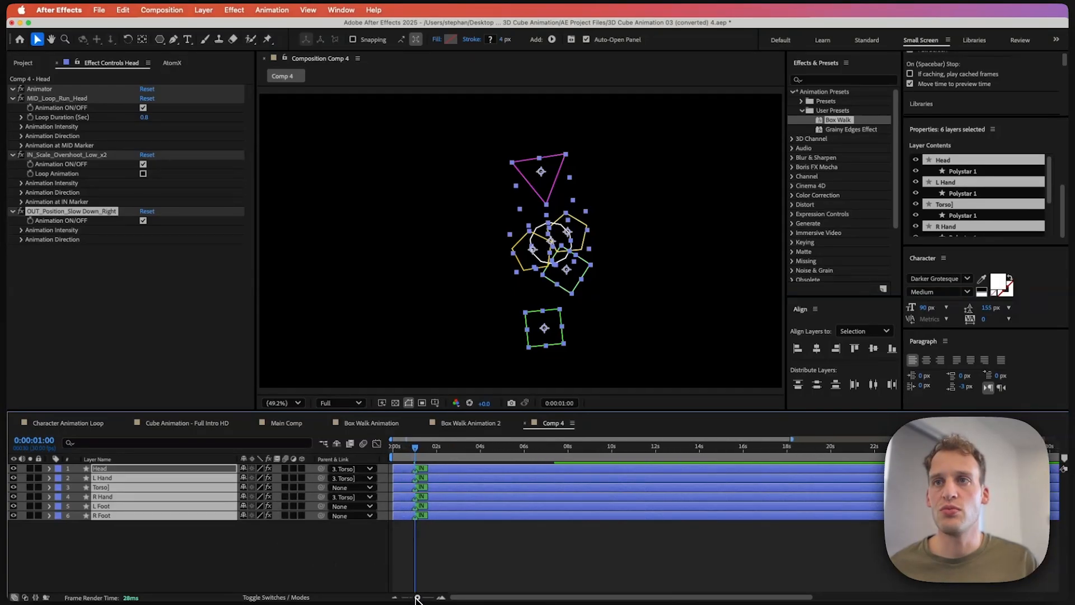
left_click_drag(482, 447, 487, 449)
left_click(171, 63)
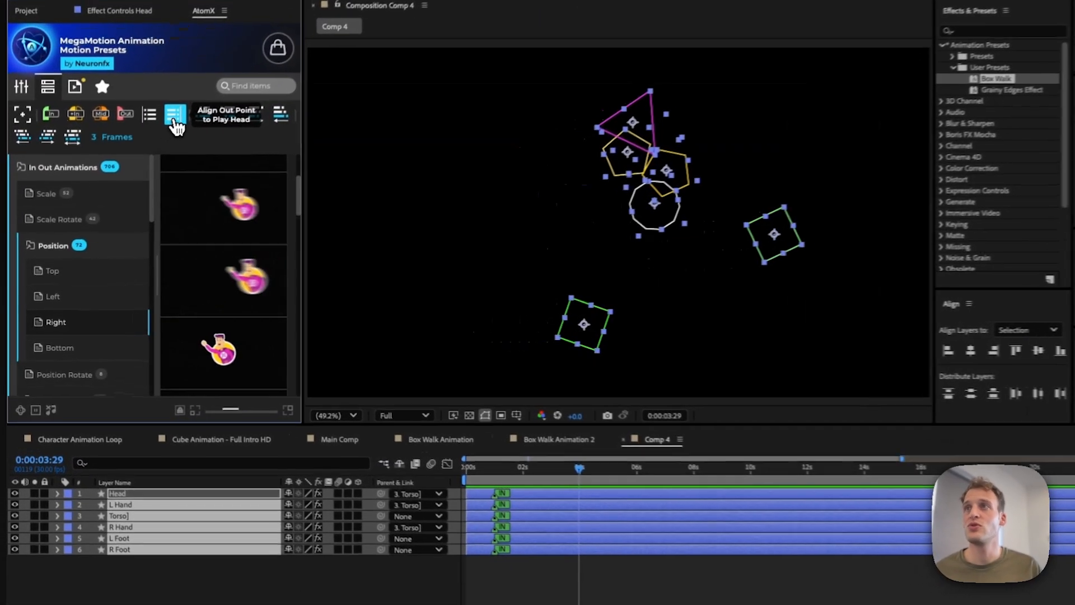
left_click(149, 162)
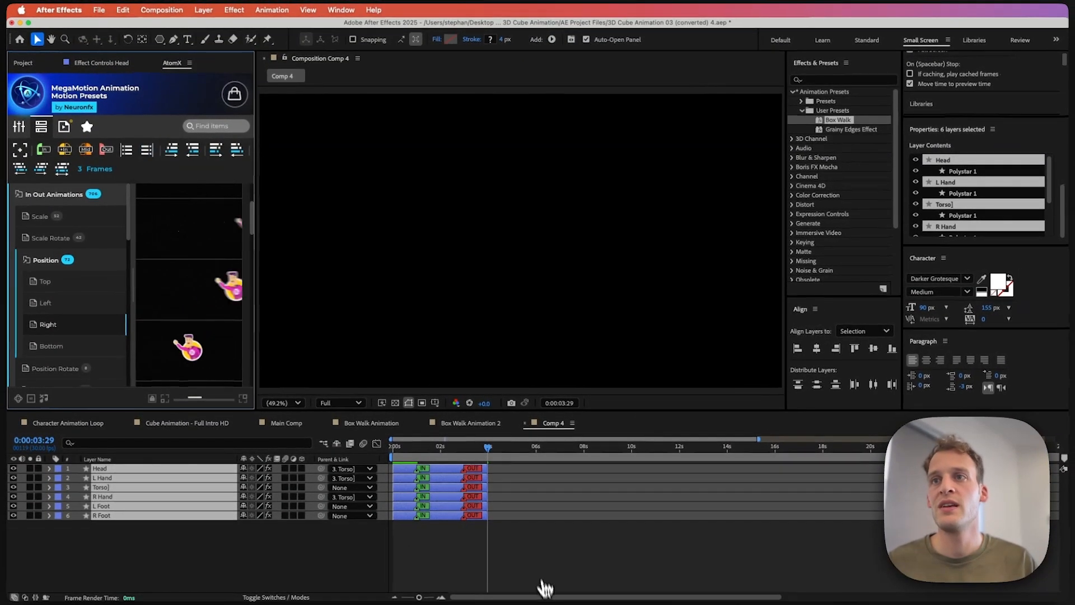
Step: Preview the exit, then reselect all six layers and stagger their OUT markers in layer order
left_click(439, 540)
key("space")
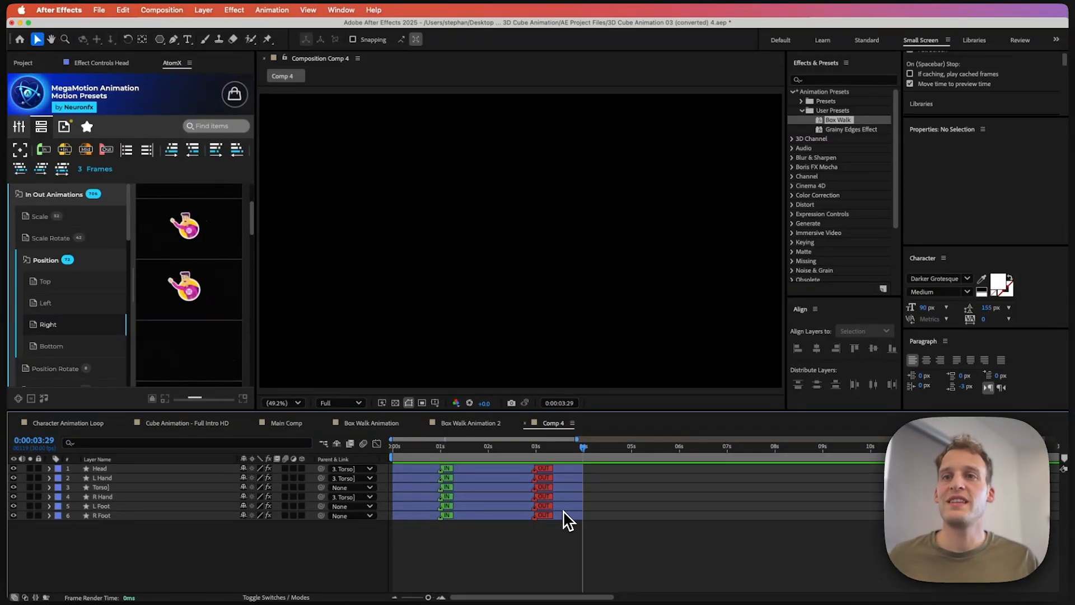
left_click(566, 515)
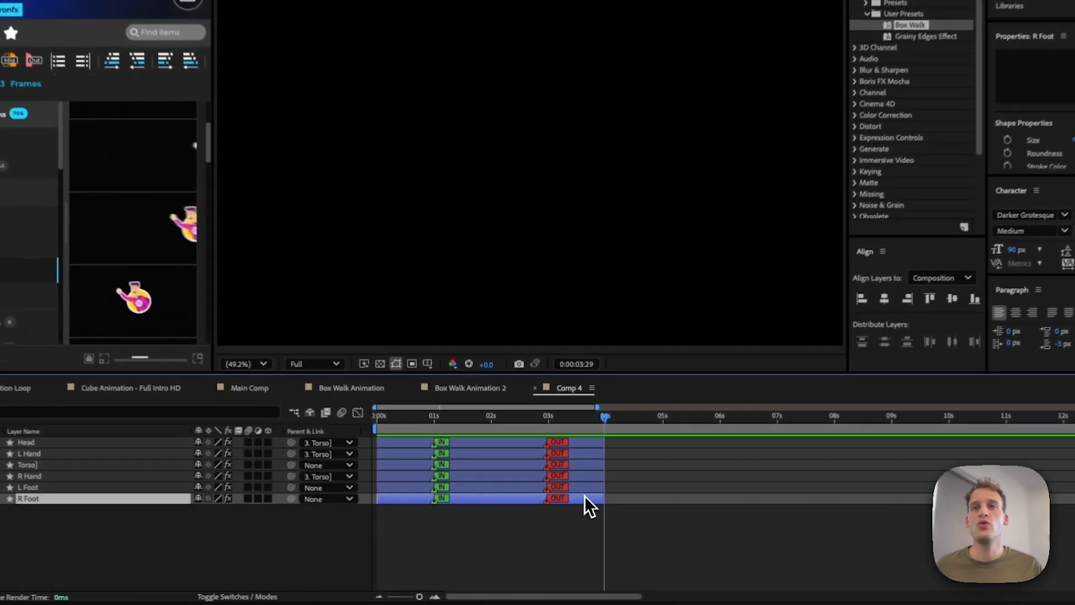
left_click(559, 469, "shift")
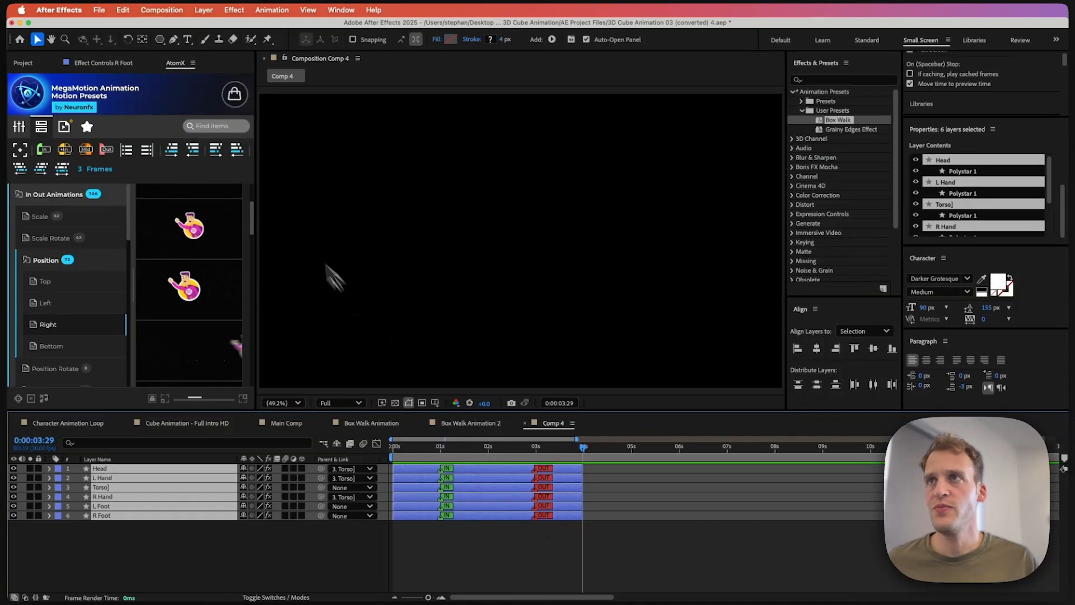
left_click(237, 150)
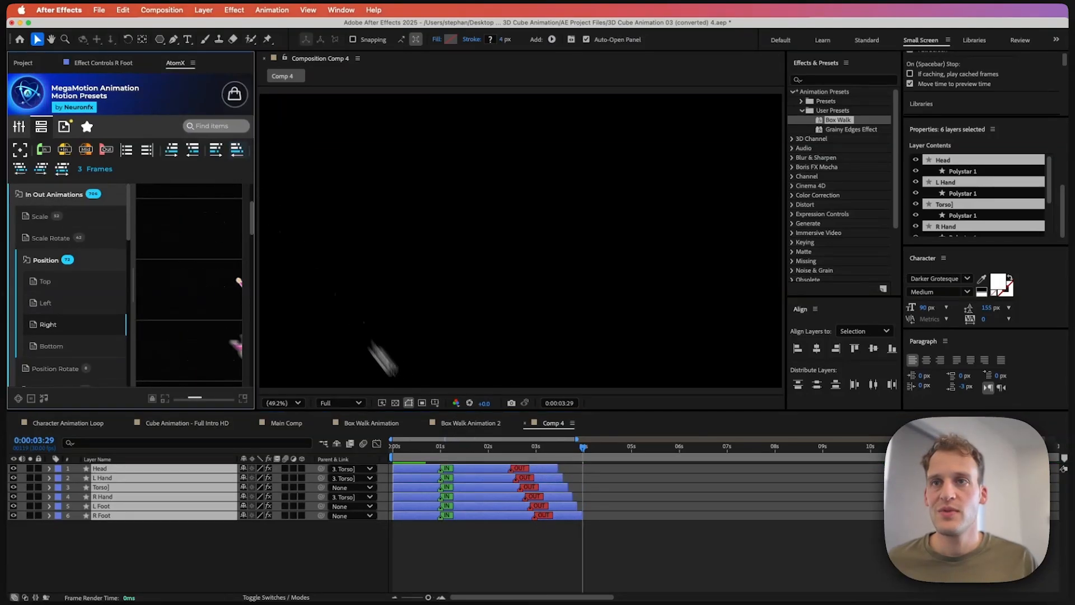
Step: Shift the staggered OUT markers so R Foot exits first and the Head exits last
left_click_drag(515, 451, 549, 457)
left_click(219, 154)
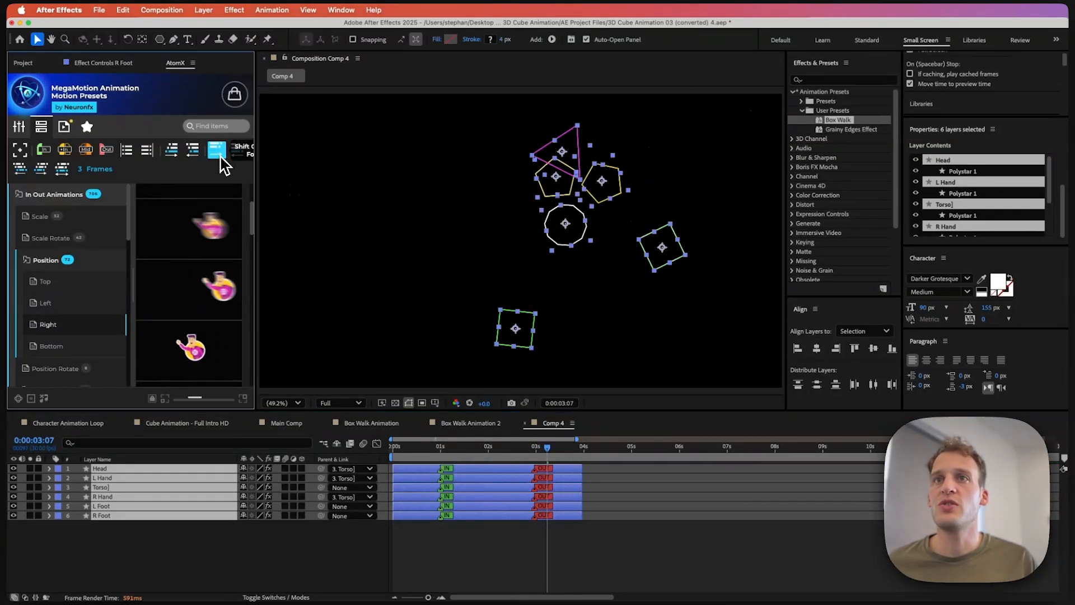
left_click(218, 154)
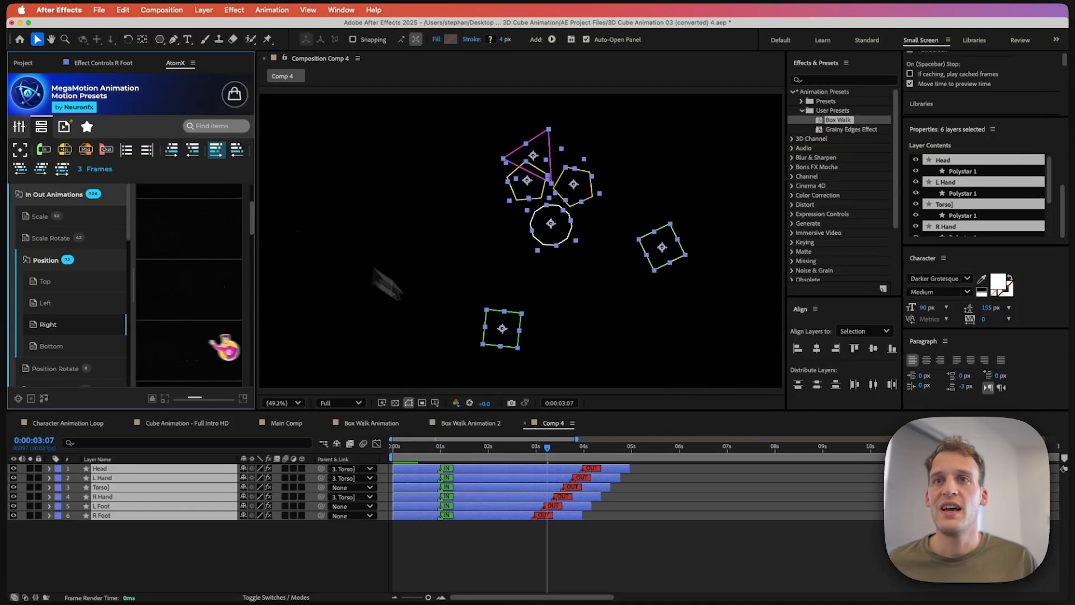
Step: Play back the animation from around 2 seconds to check the staggered exit
left_click_drag(553, 455, 521, 472)
key("space")
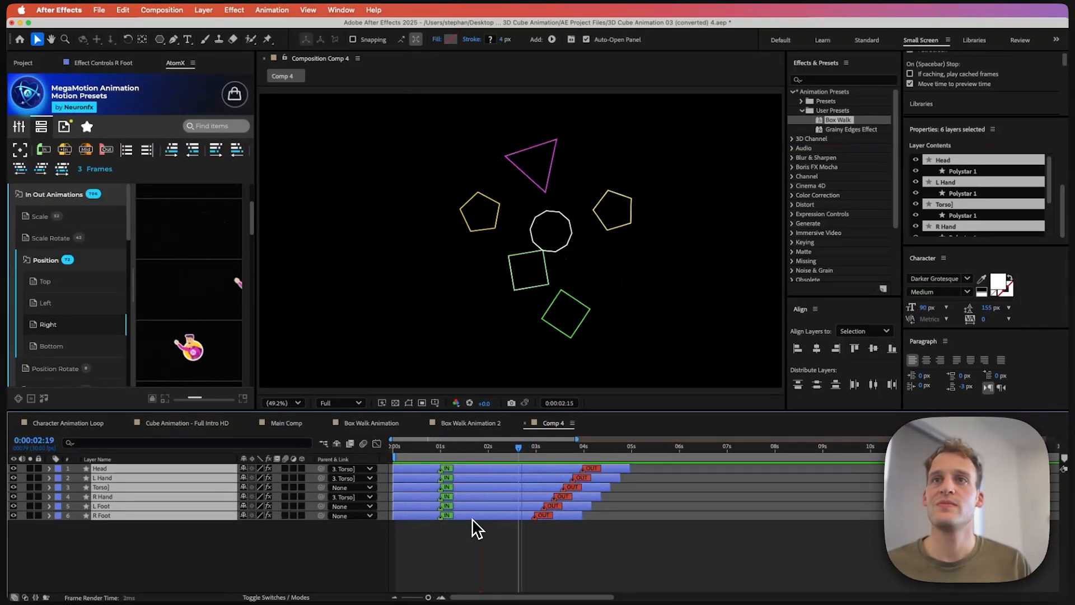
key("space")
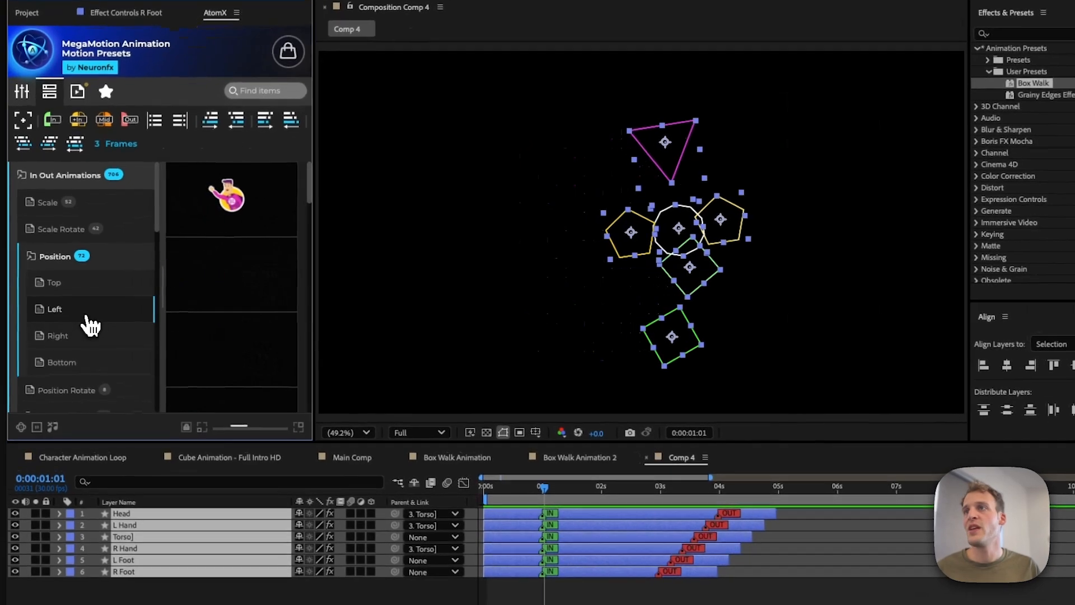
Step: Apply the Position Slow Down Left preset from the Position category as an IN animation to the selected layers
mouse_move(192, 298)
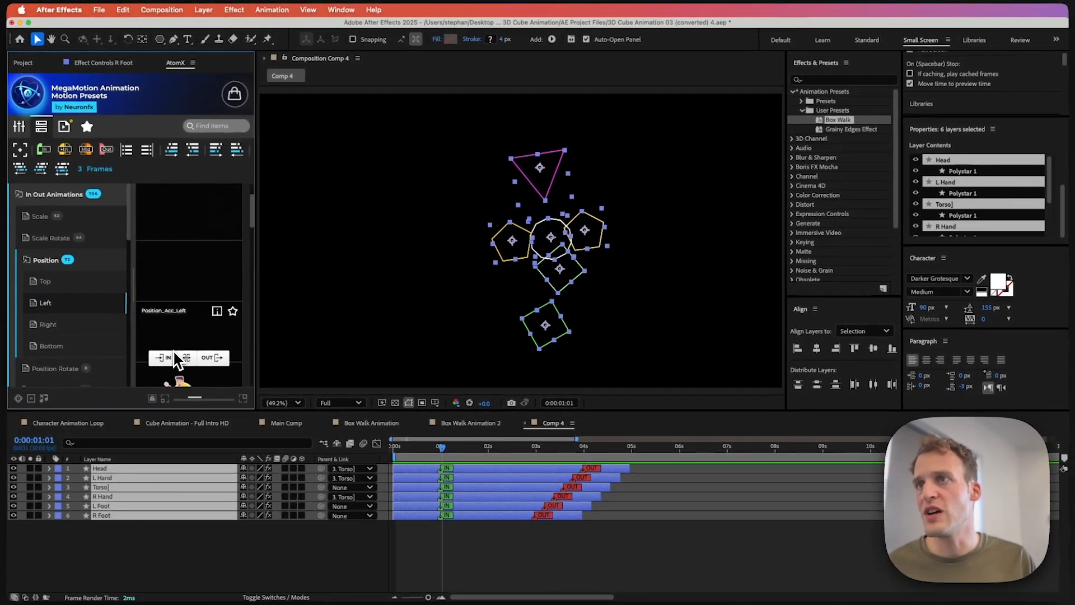
scroll(235, 387, "down", 1)
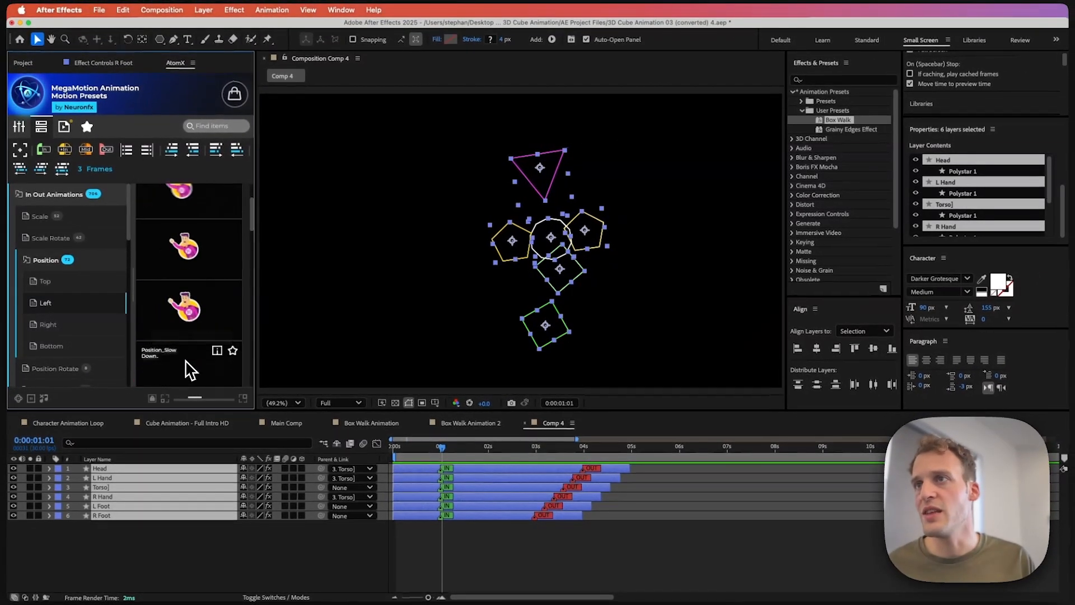
scroll(186, 362, "down", 1)
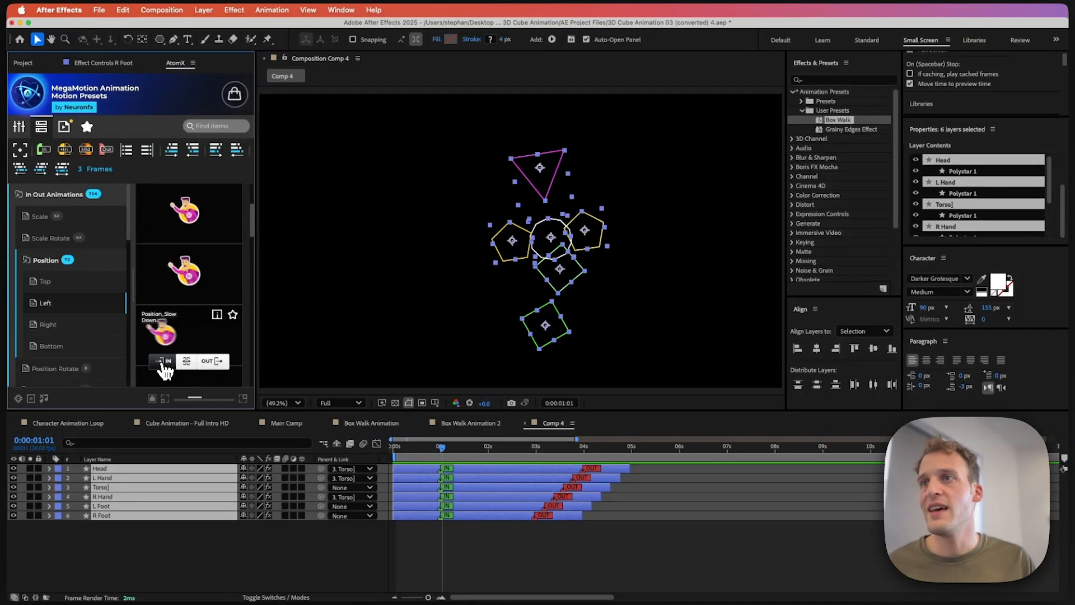
left_click(164, 365)
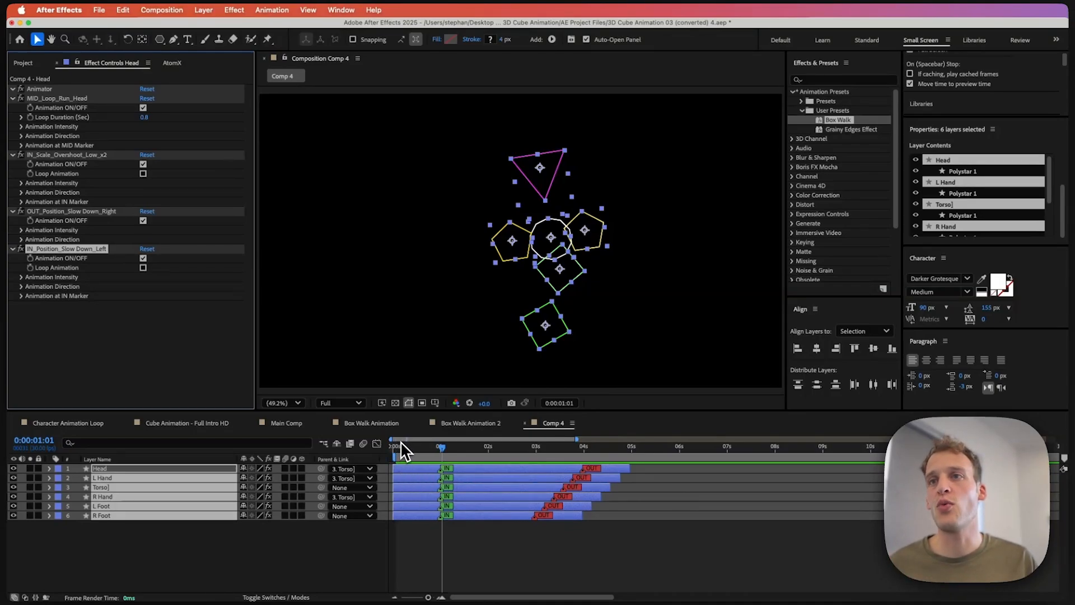
Step: Scrub through and play back the composition to check the new entrance animation
mouse_move(409, 447)
left_mouse_down()
mouse_move(393, 448)
mouse_move(432, 450)
mouse_move(395, 458)
left_mouse_up()
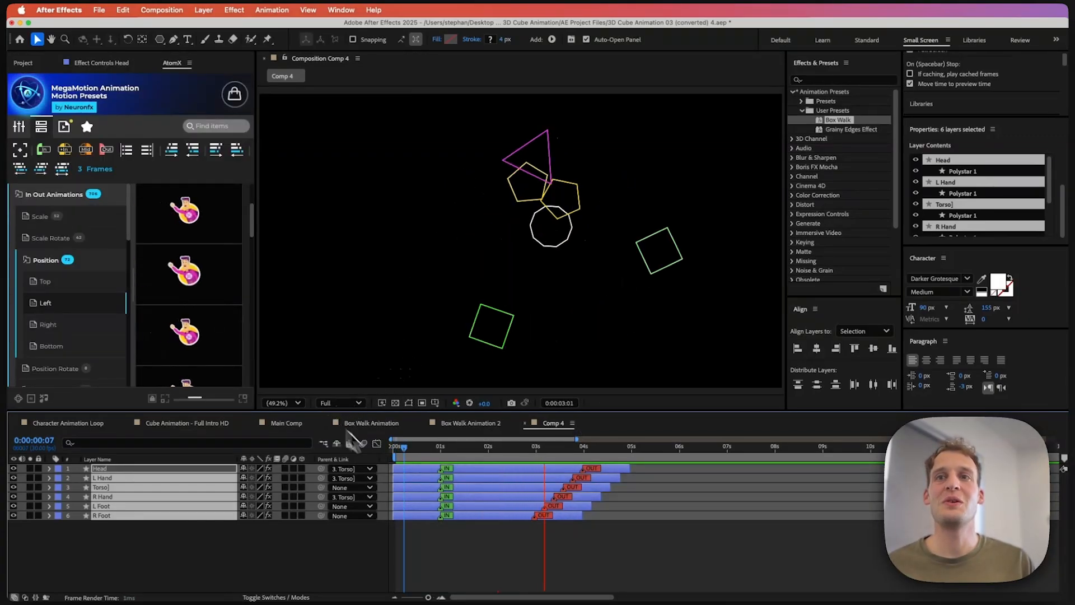
mouse_move(600, 449)
left_mouse_down()
mouse_move(629, 448)
mouse_move(603, 453)
mouse_move(613, 456)
left_mouse_up()
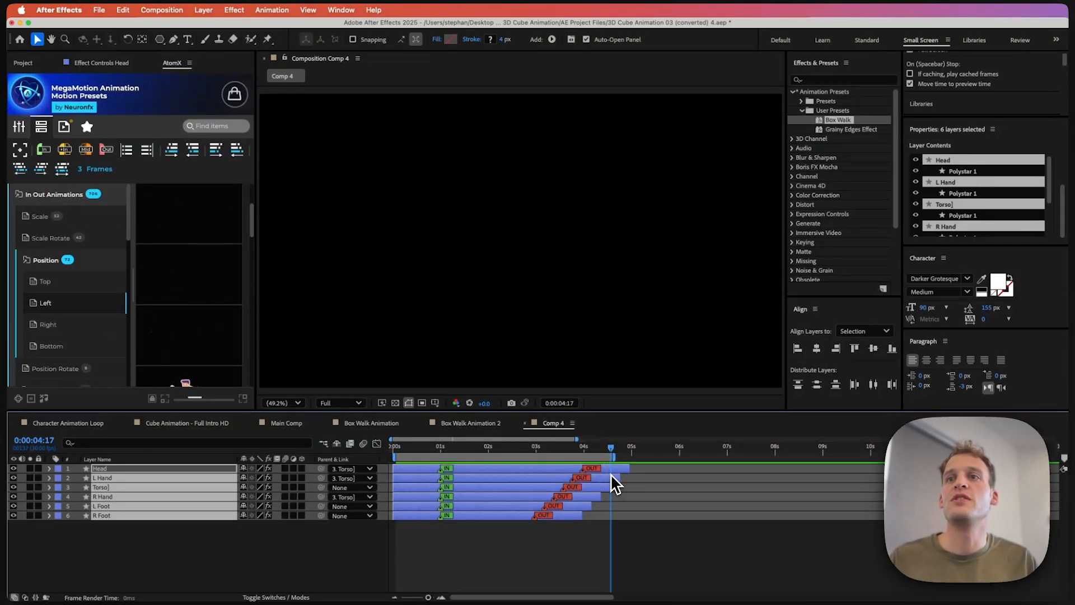
key("space")
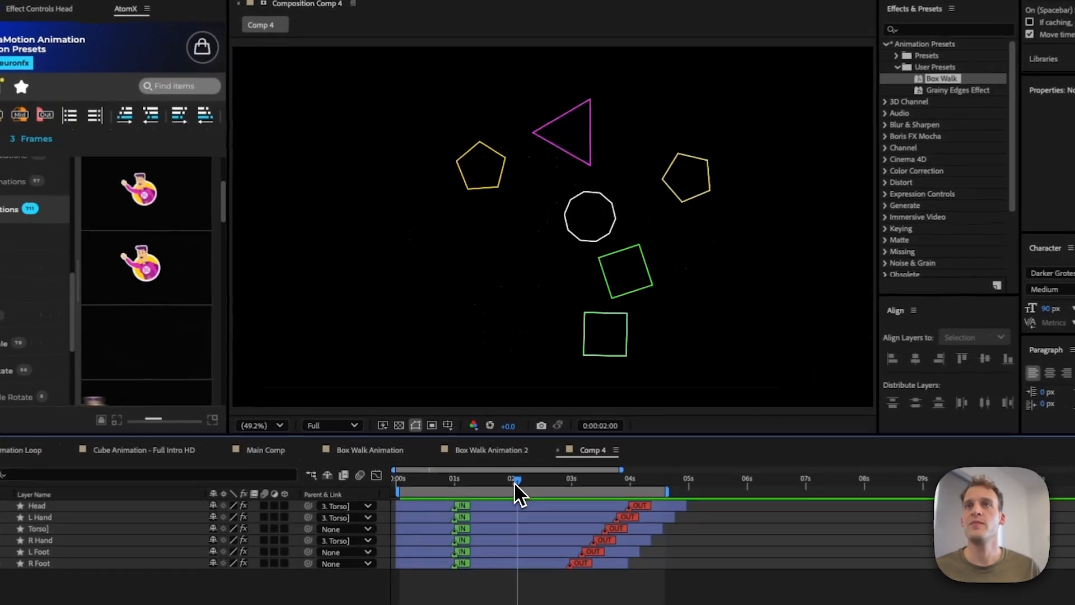
left_click(486, 448)
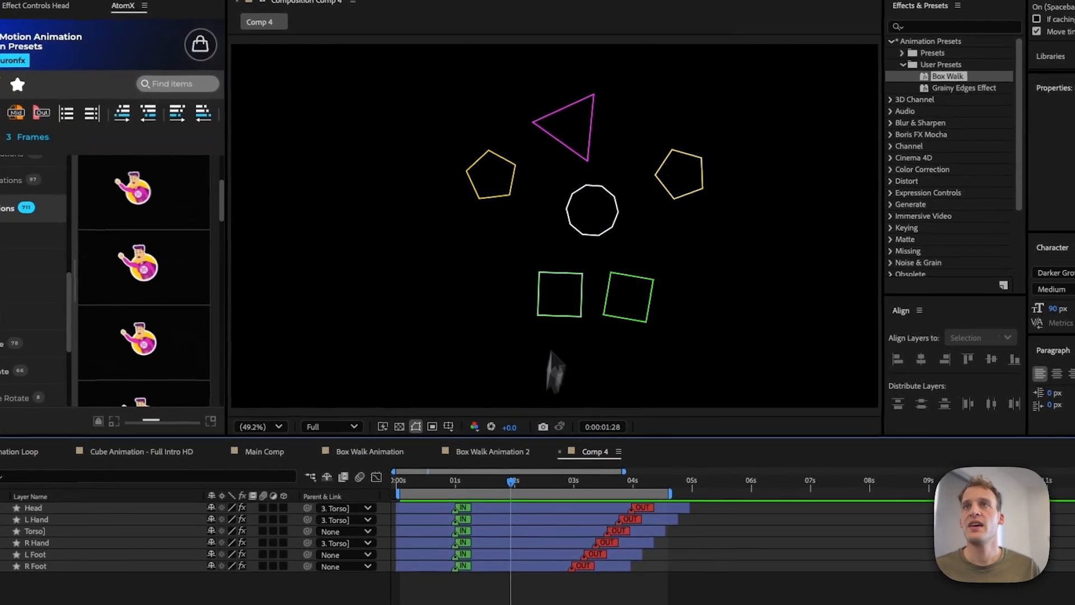
Step: Select the Head triangle and move its anchor point to the bottom centre
left_click(581, 125)
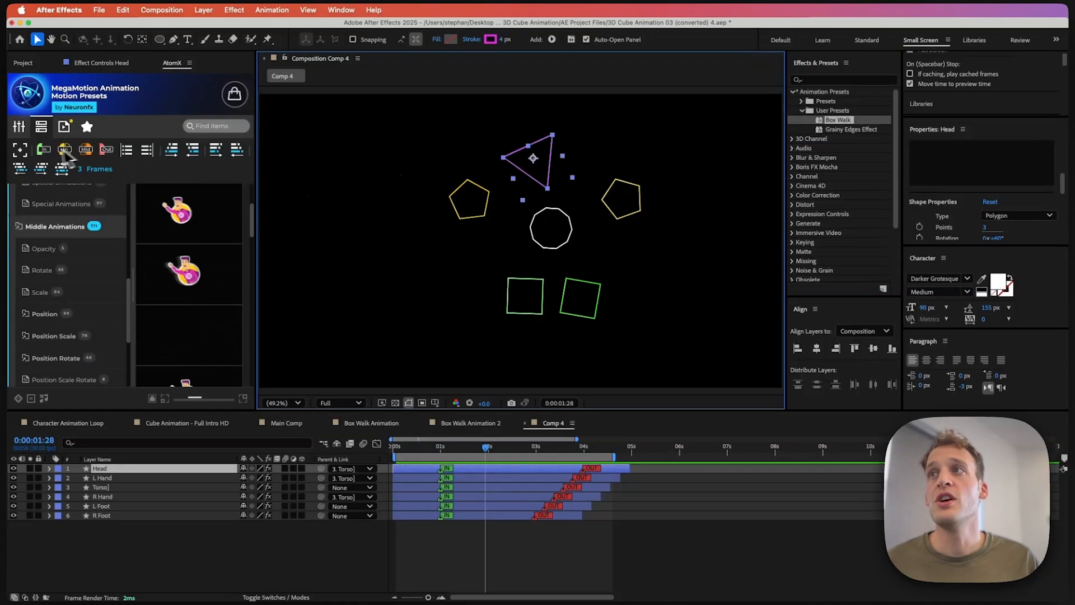
mouse_move(27, 157)
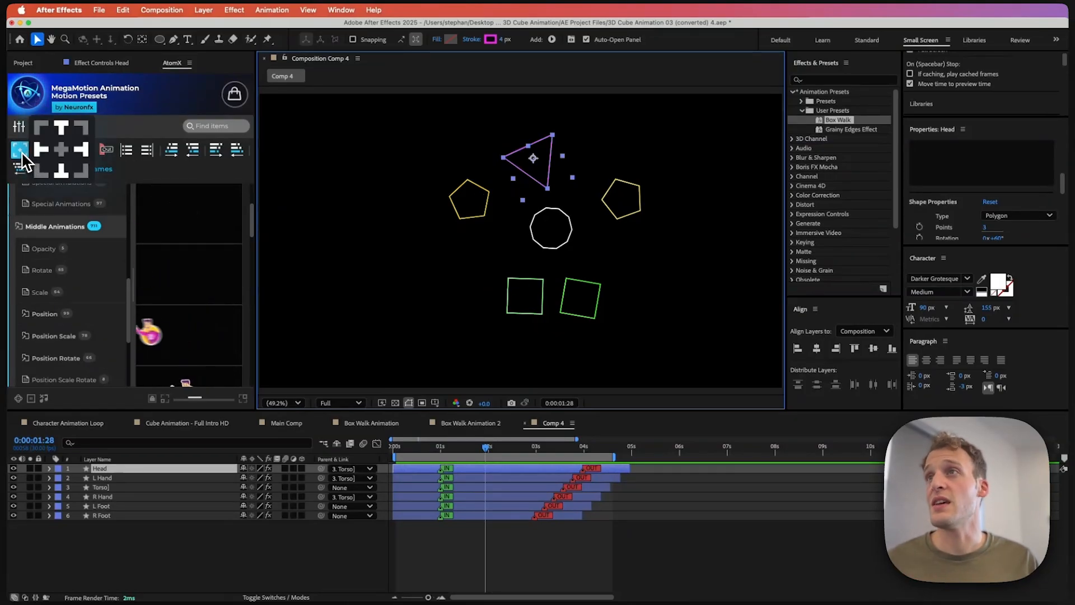
left_click(62, 170)
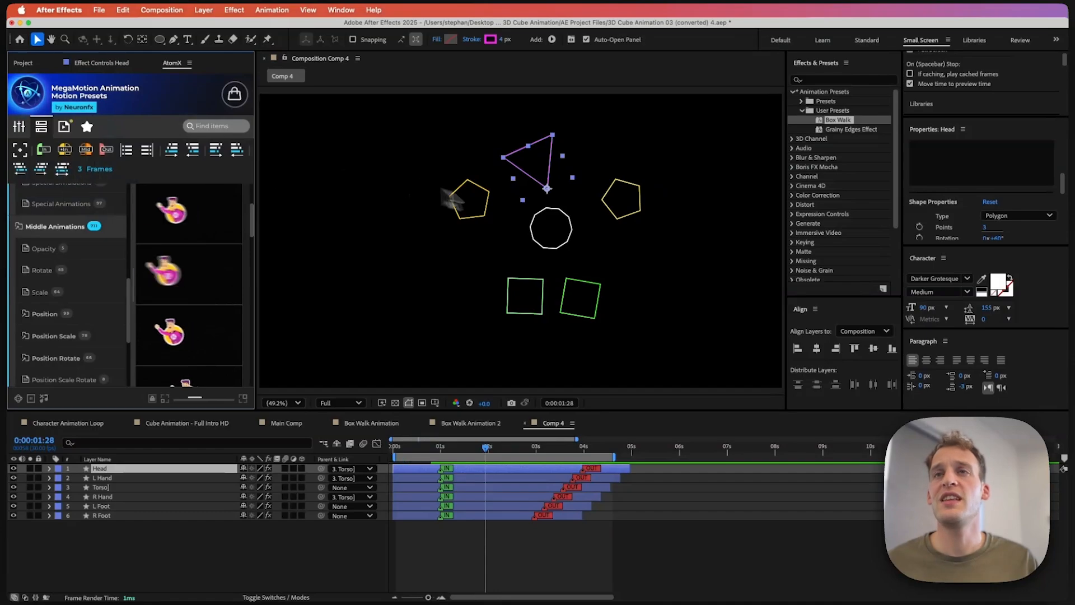
Step: Play back the animation to check how the Head moves with its new anchor
left_click(543, 196)
key("space")
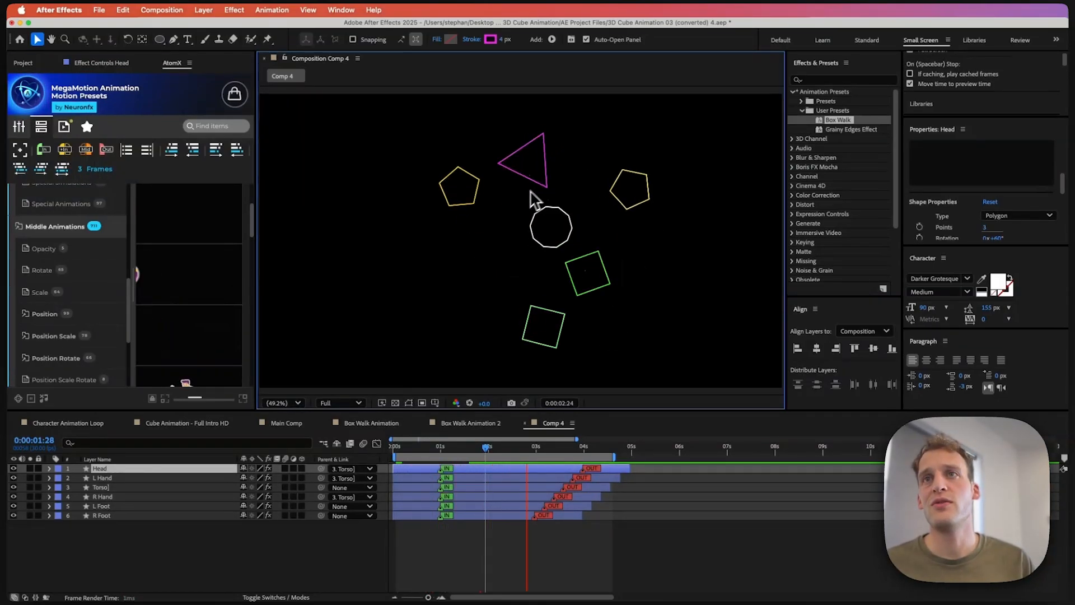
key("space")
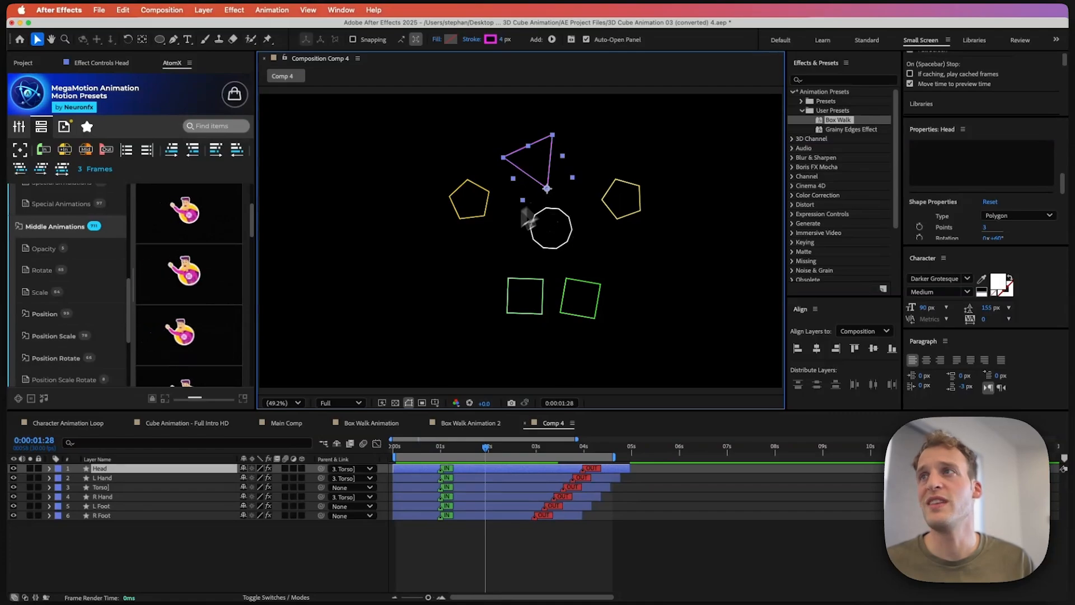
left_click(20, 149)
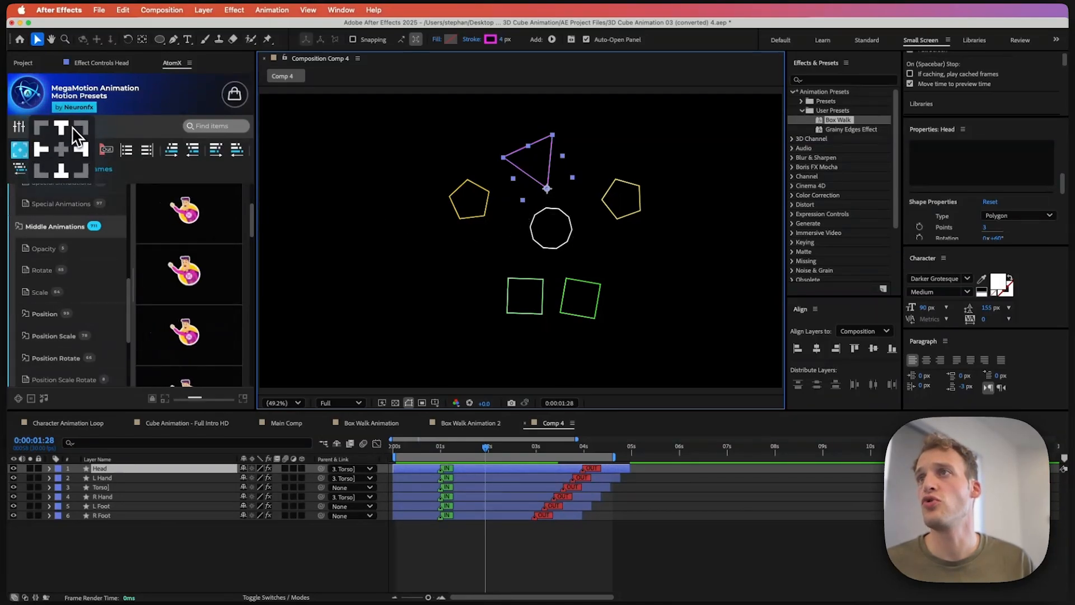
left_click(46, 173)
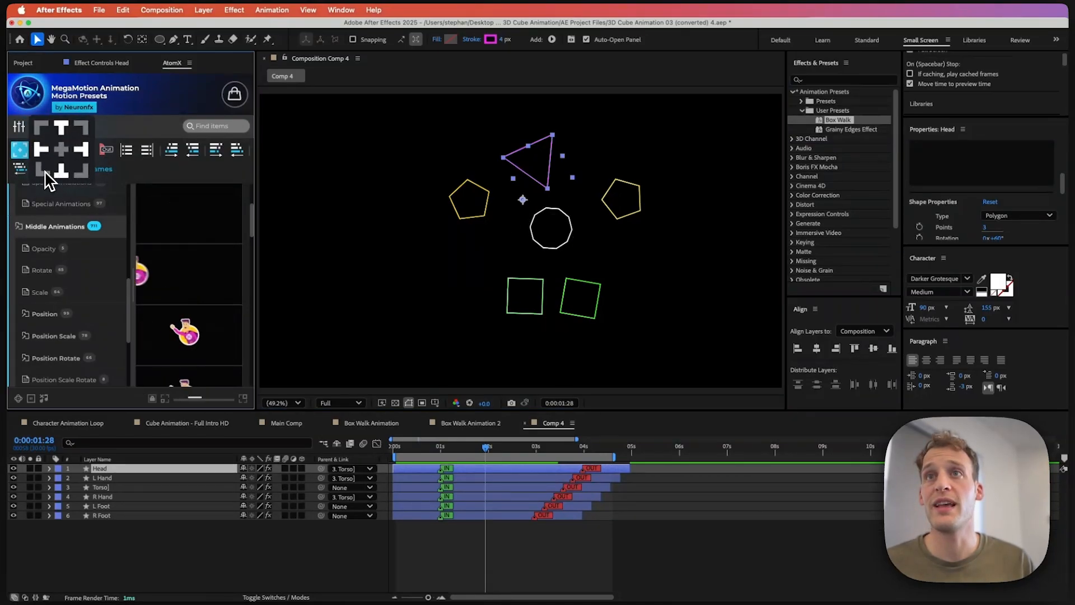
left_click(61, 172)
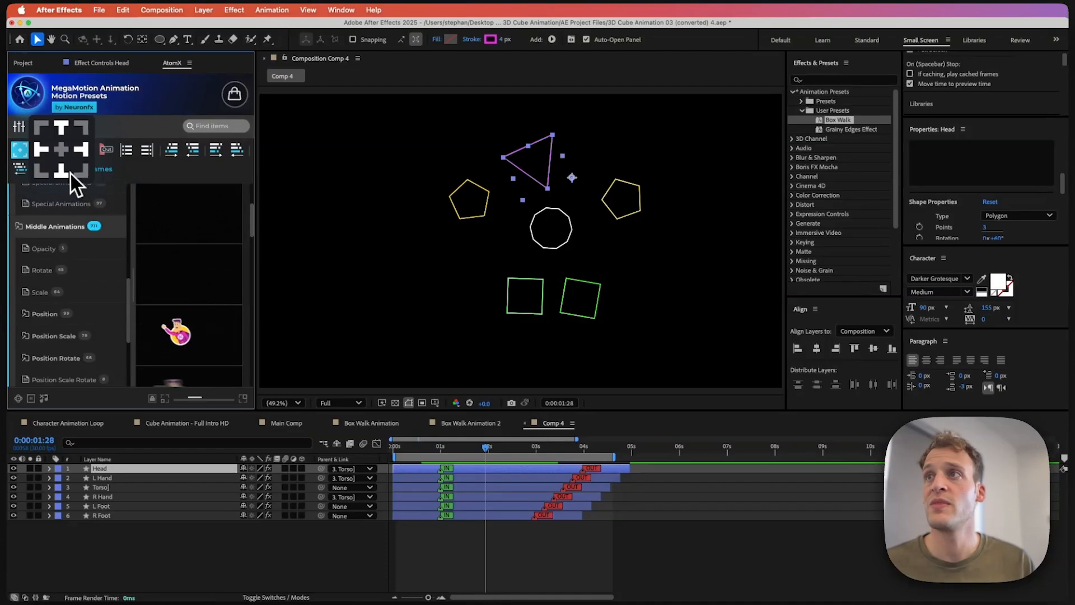
left_click(63, 173)
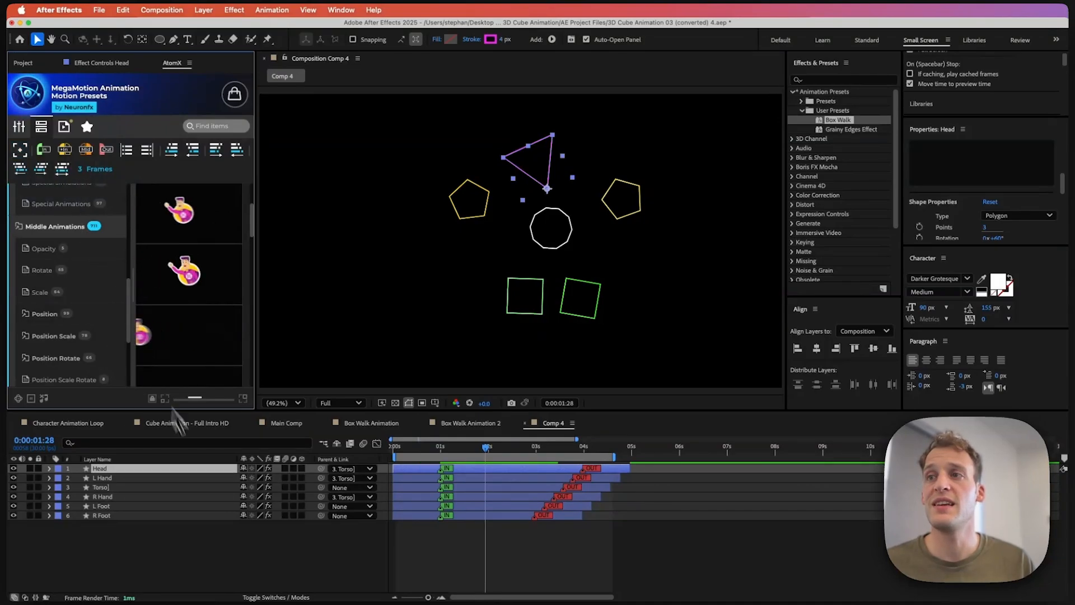
Step: Deselect all layers and play the composition from the start to review the full animation
left_click(204, 543)
key("space")
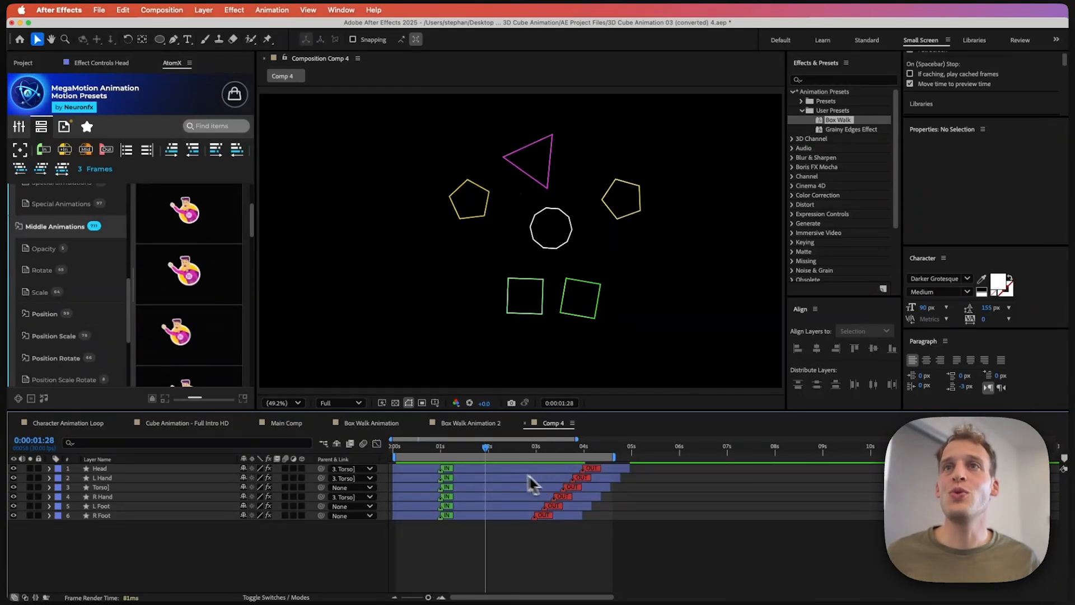
key("space")
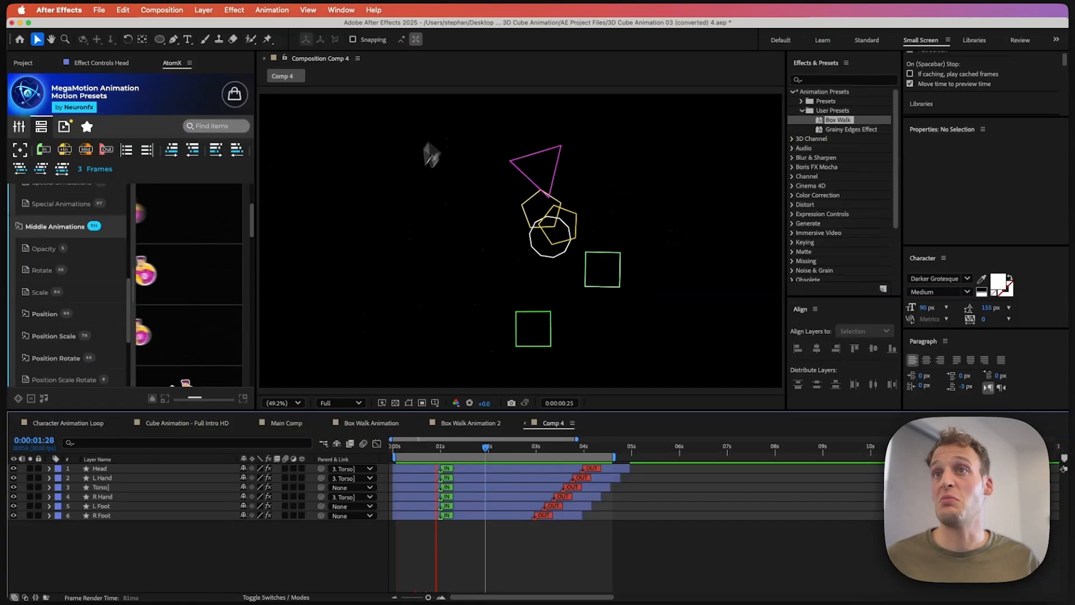